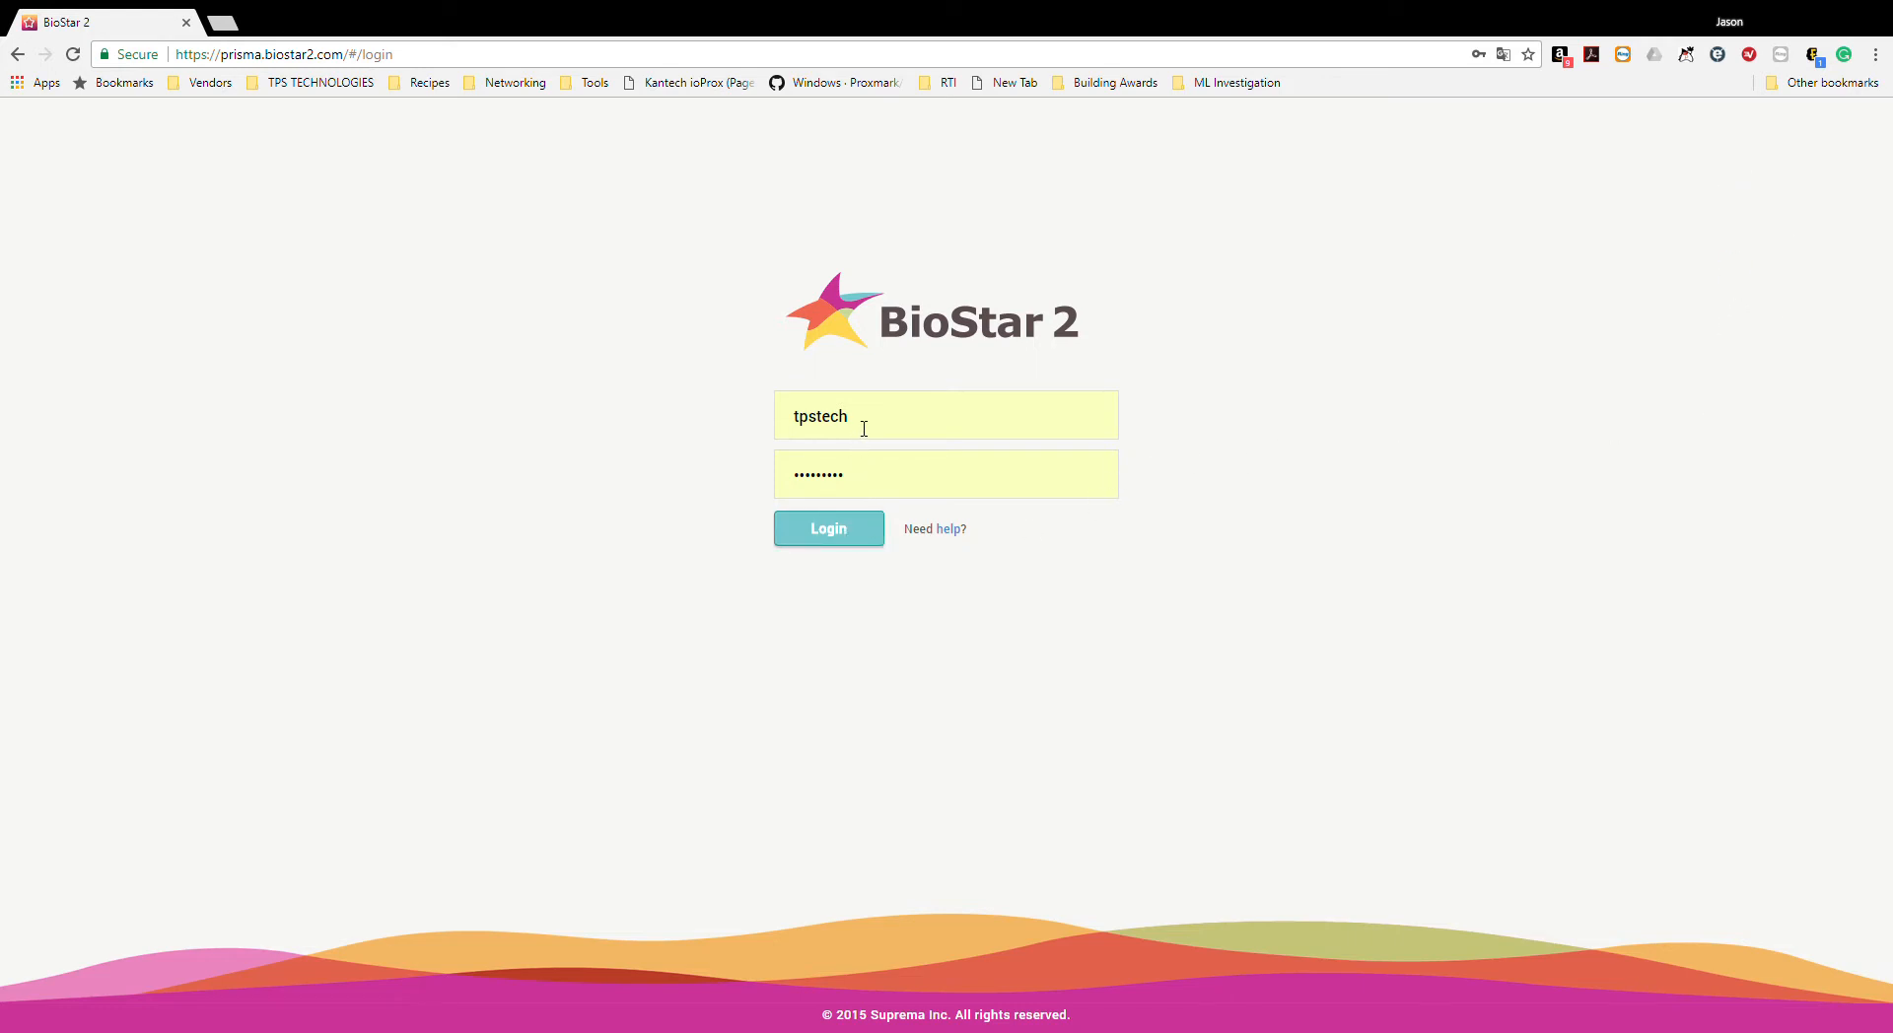
- Log in with the prefilled credentials and review the dashboard down to the Alarm Monitor
click(846, 542)
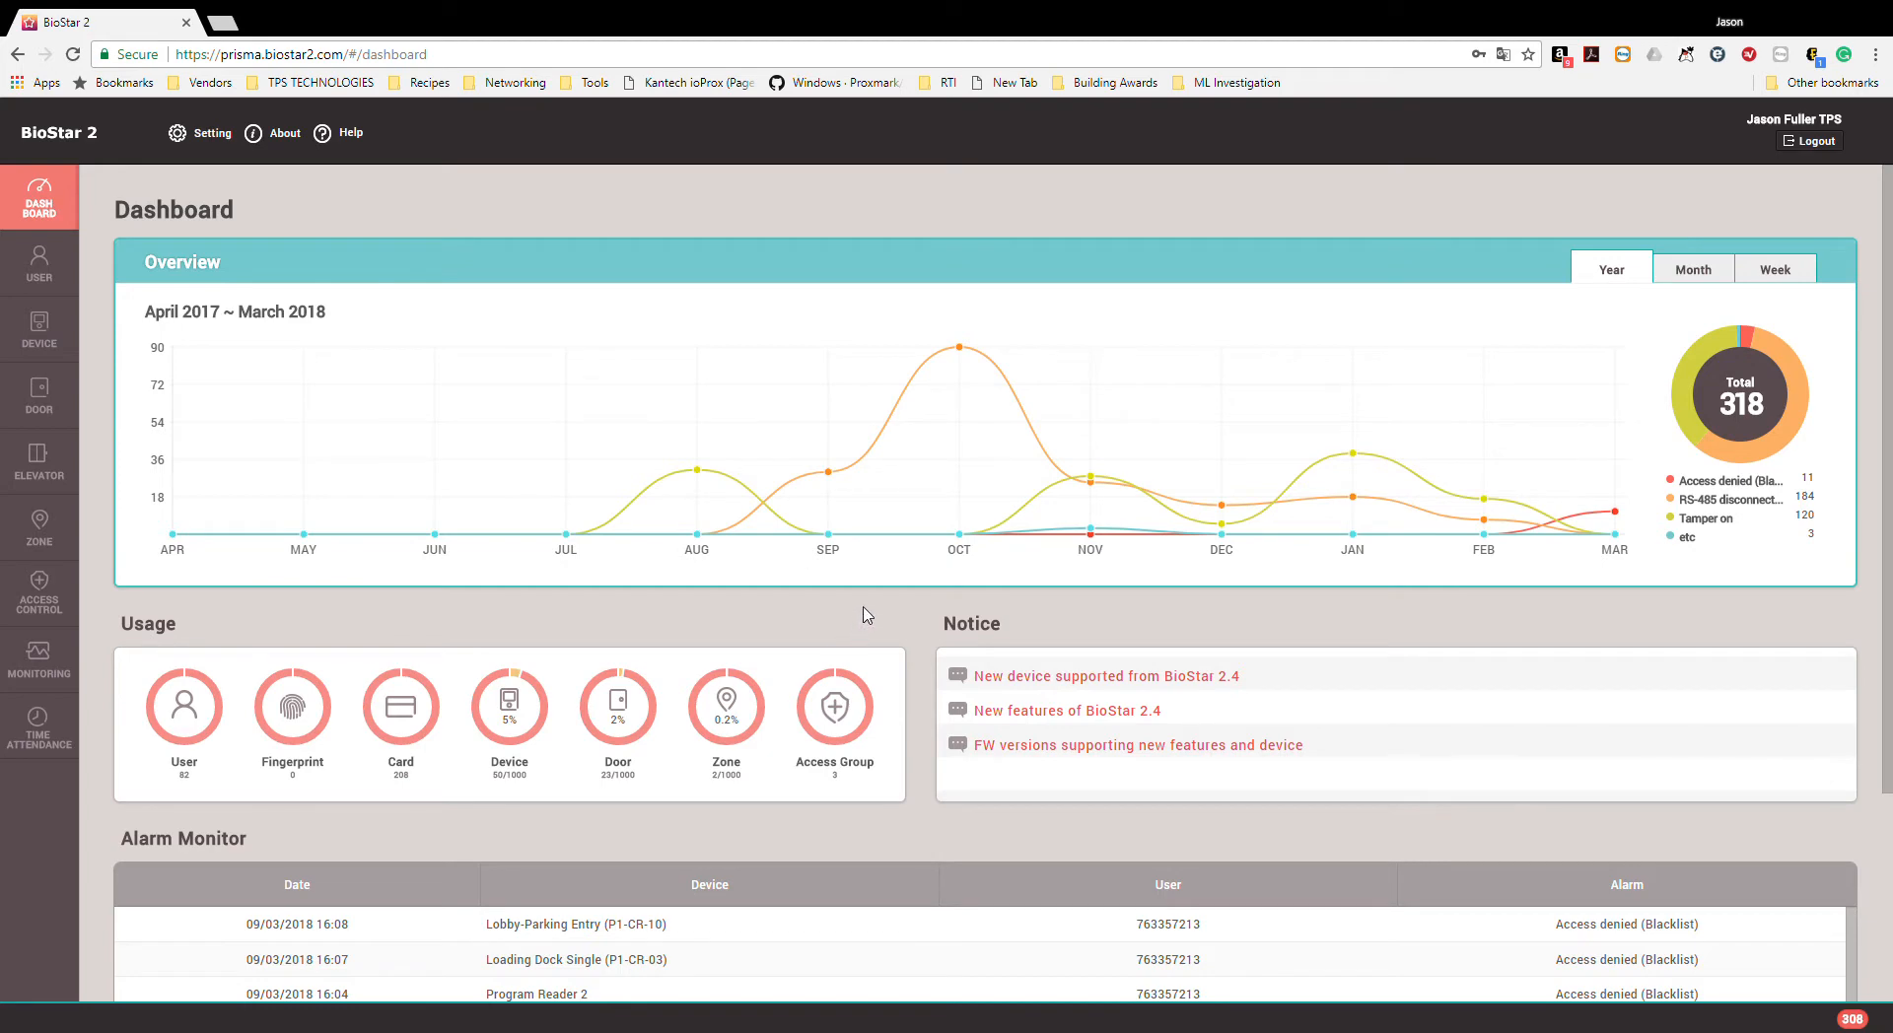
scroll(865, 616, down, 3)
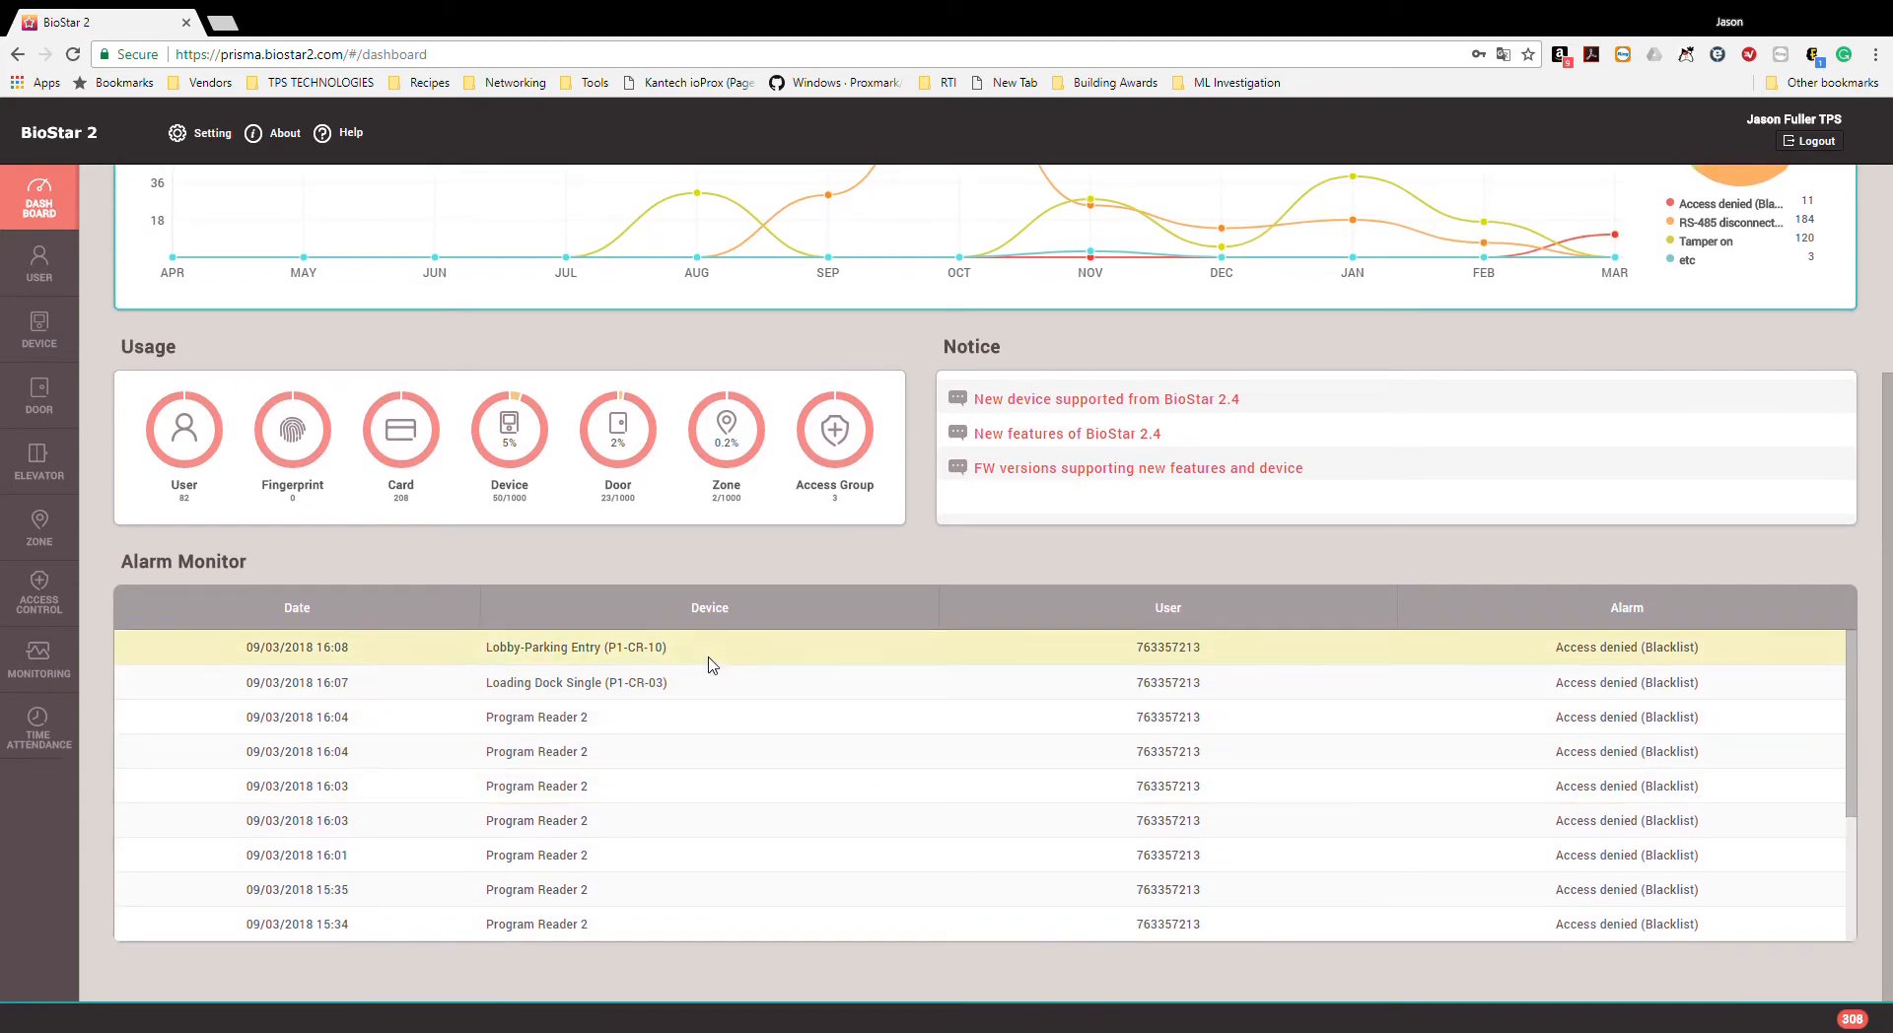
scroll(955, 726, up, 3)
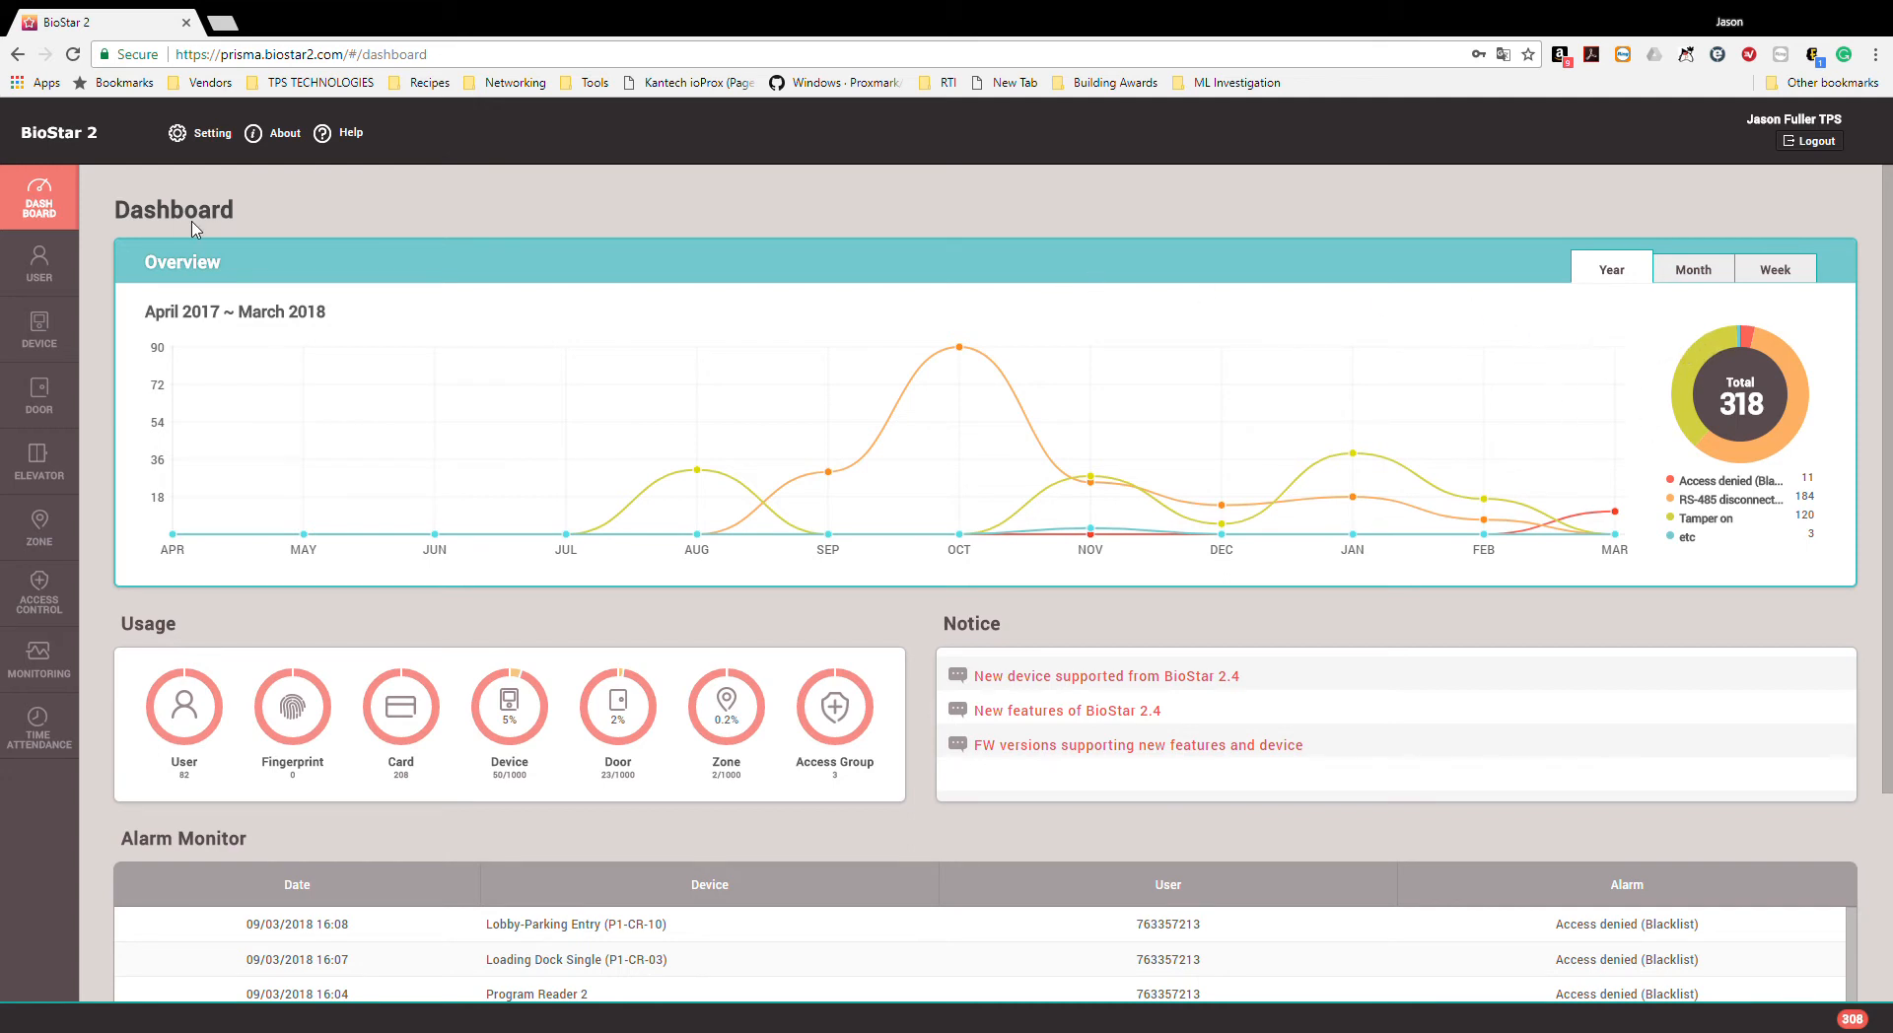
- Look through the user, device and door lists and the Scheduled Unlock zones
click(39, 266)
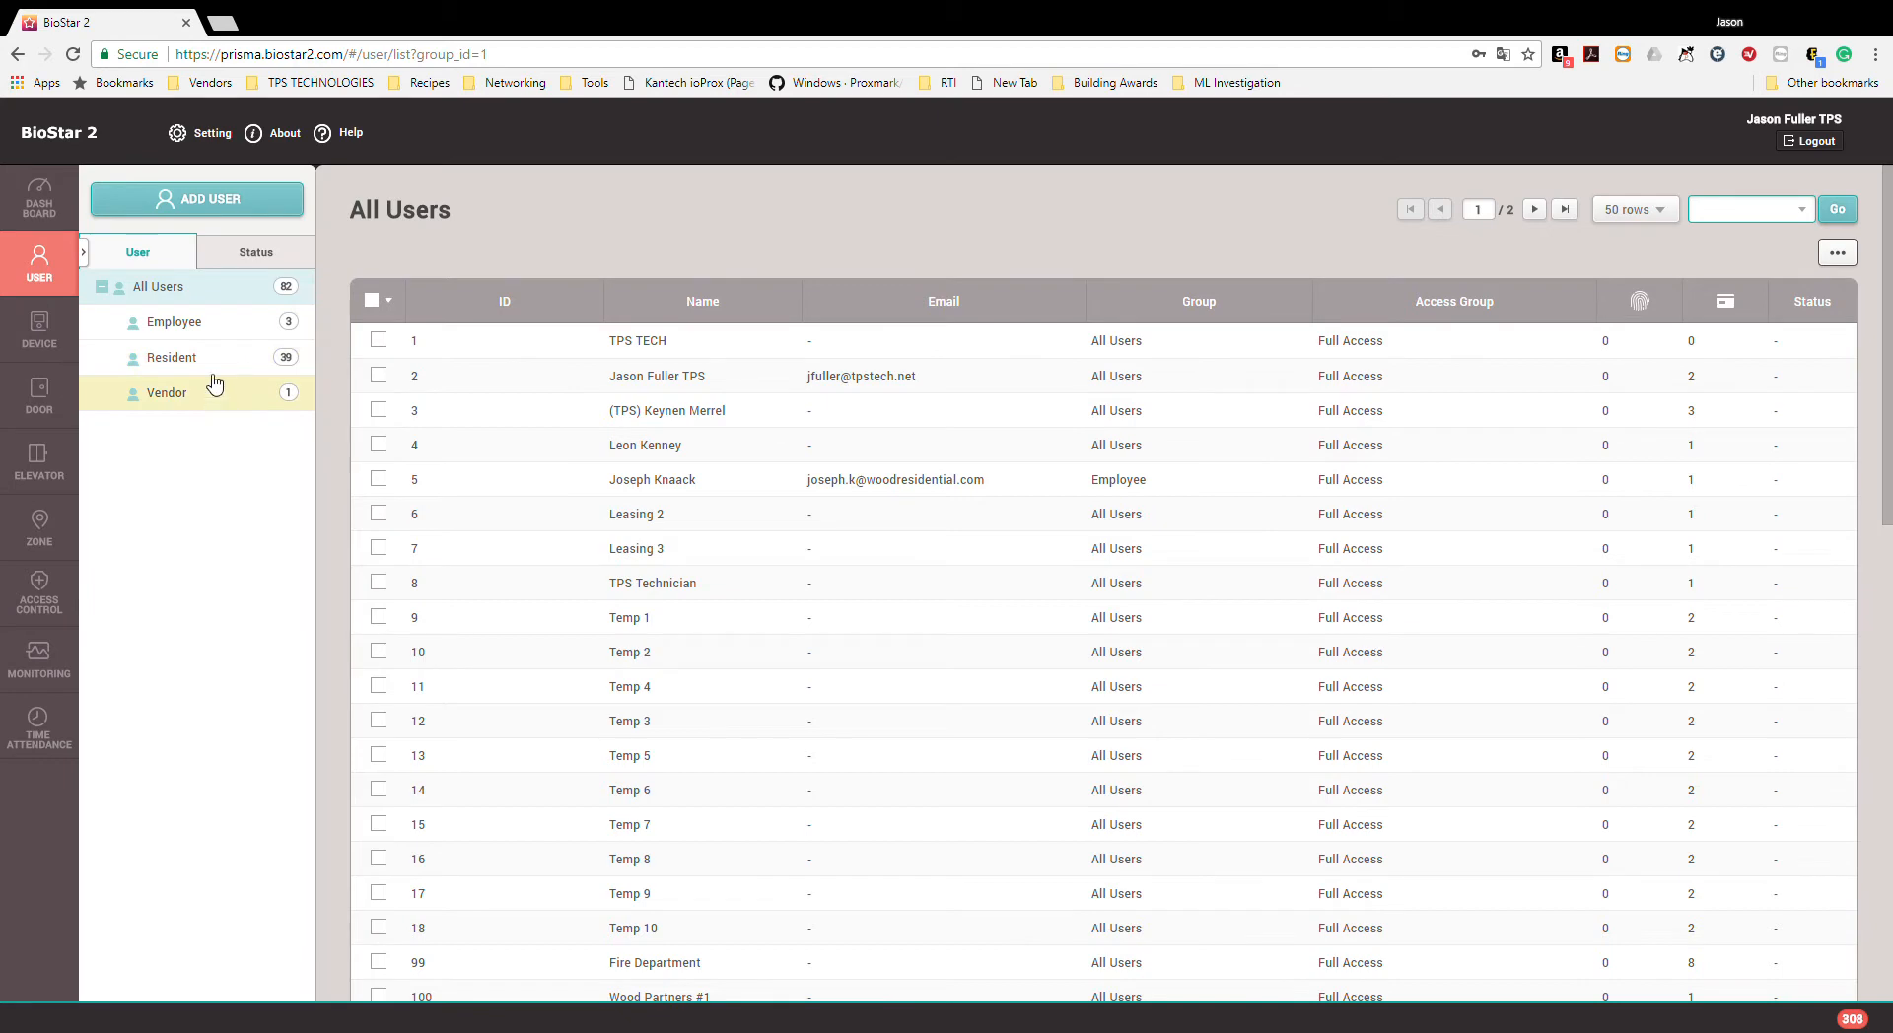
click(59, 350)
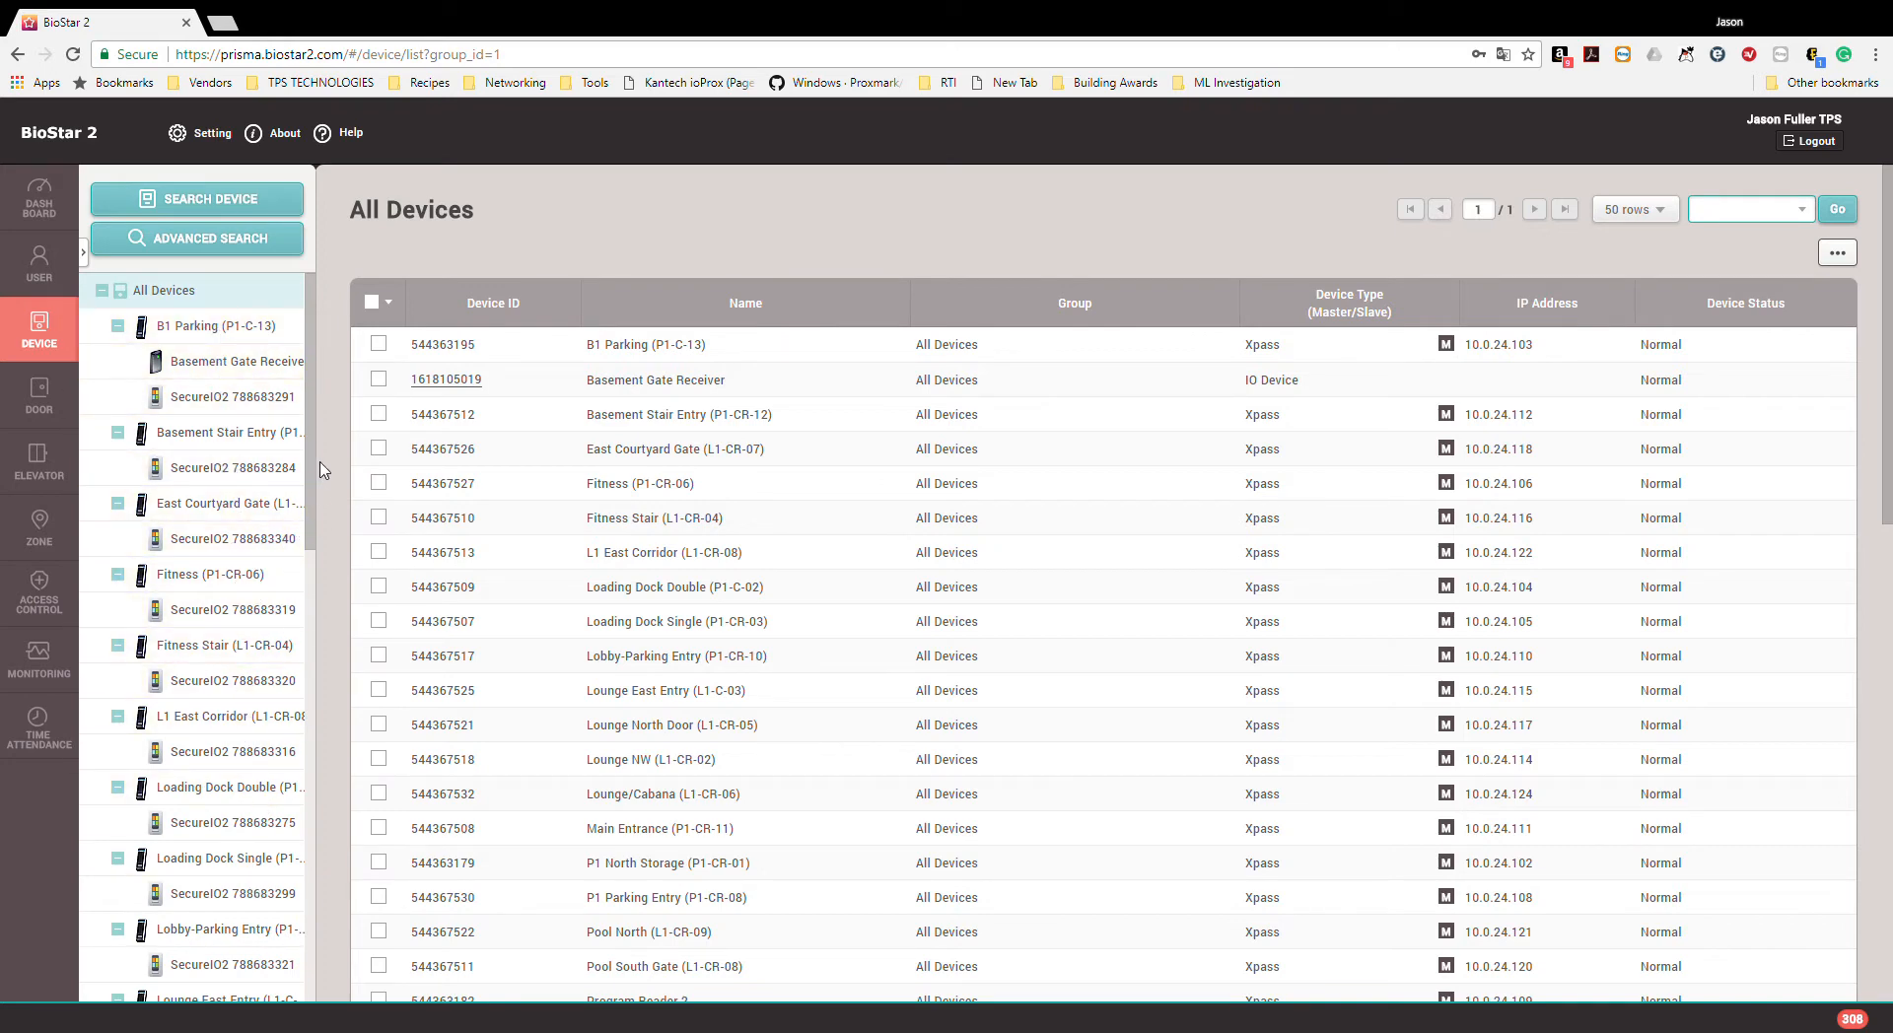
mouse_move(312, 473)
mouse_down()
mouse_move(323, 944)
mouse_move(314, 453)
mouse_up()
click(39, 396)
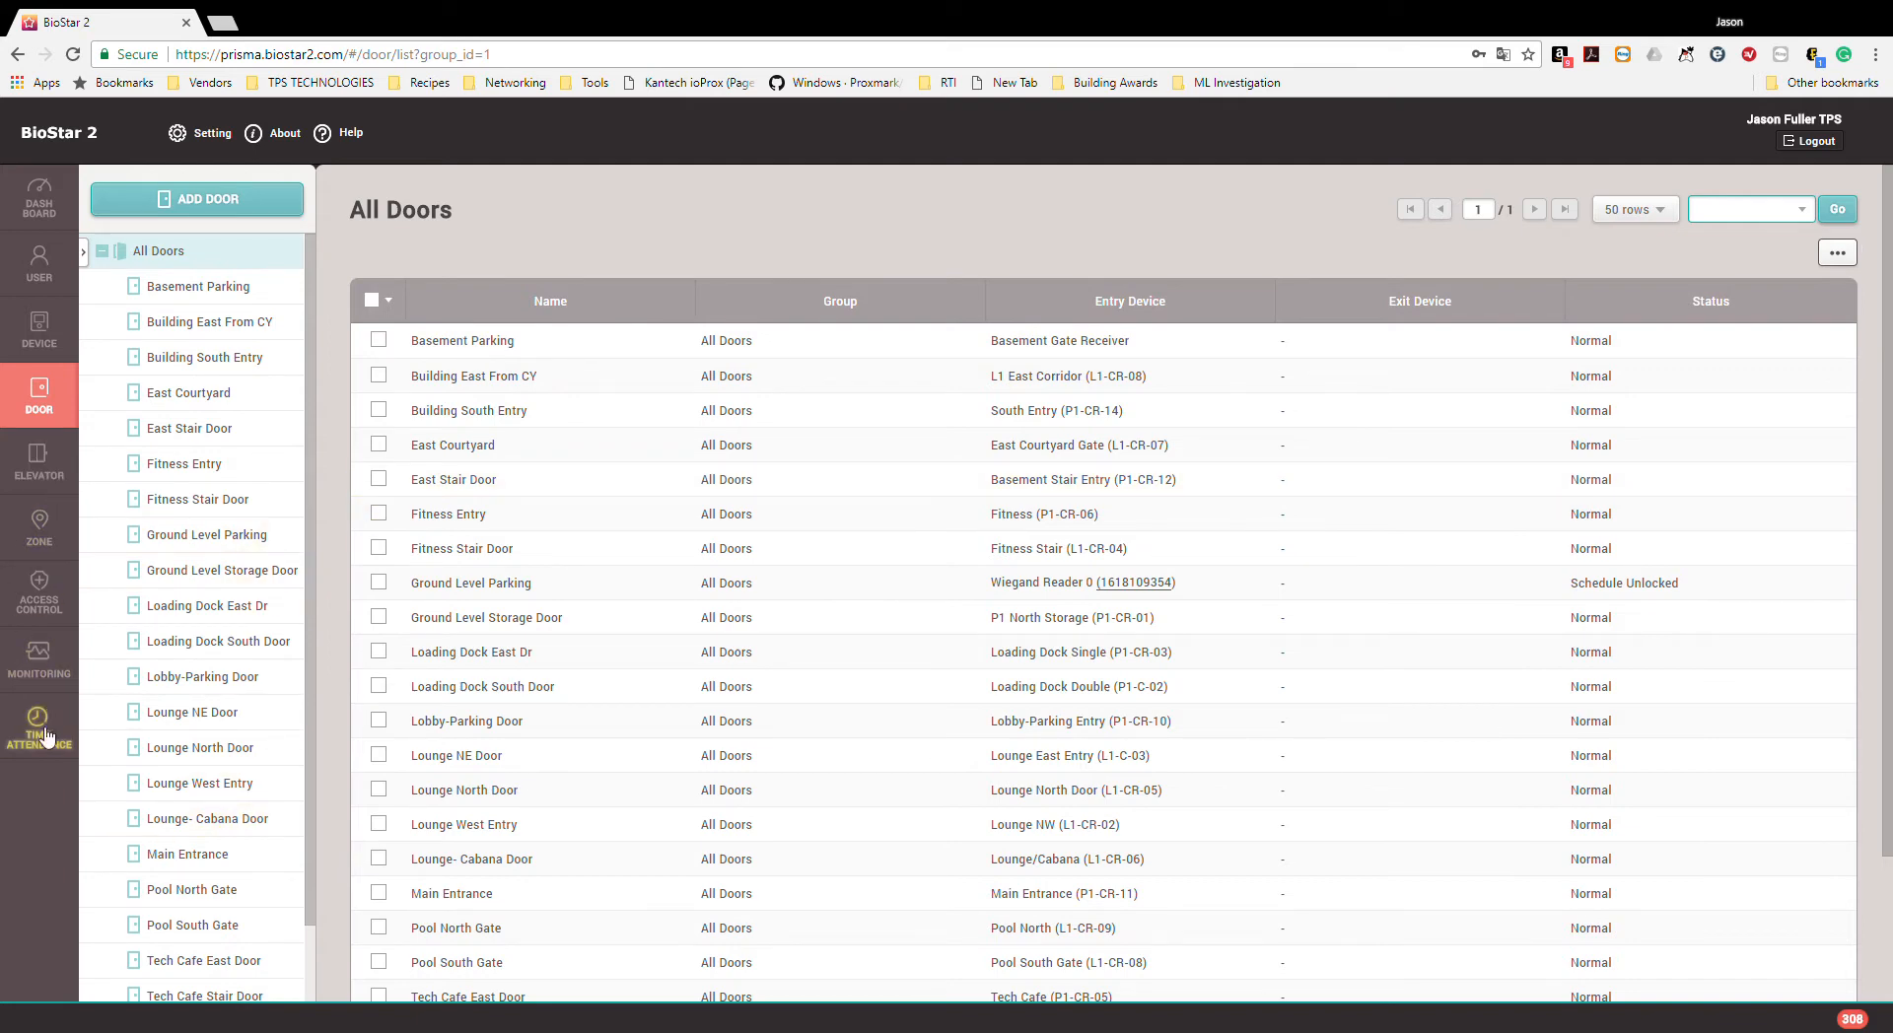
click(40, 545)
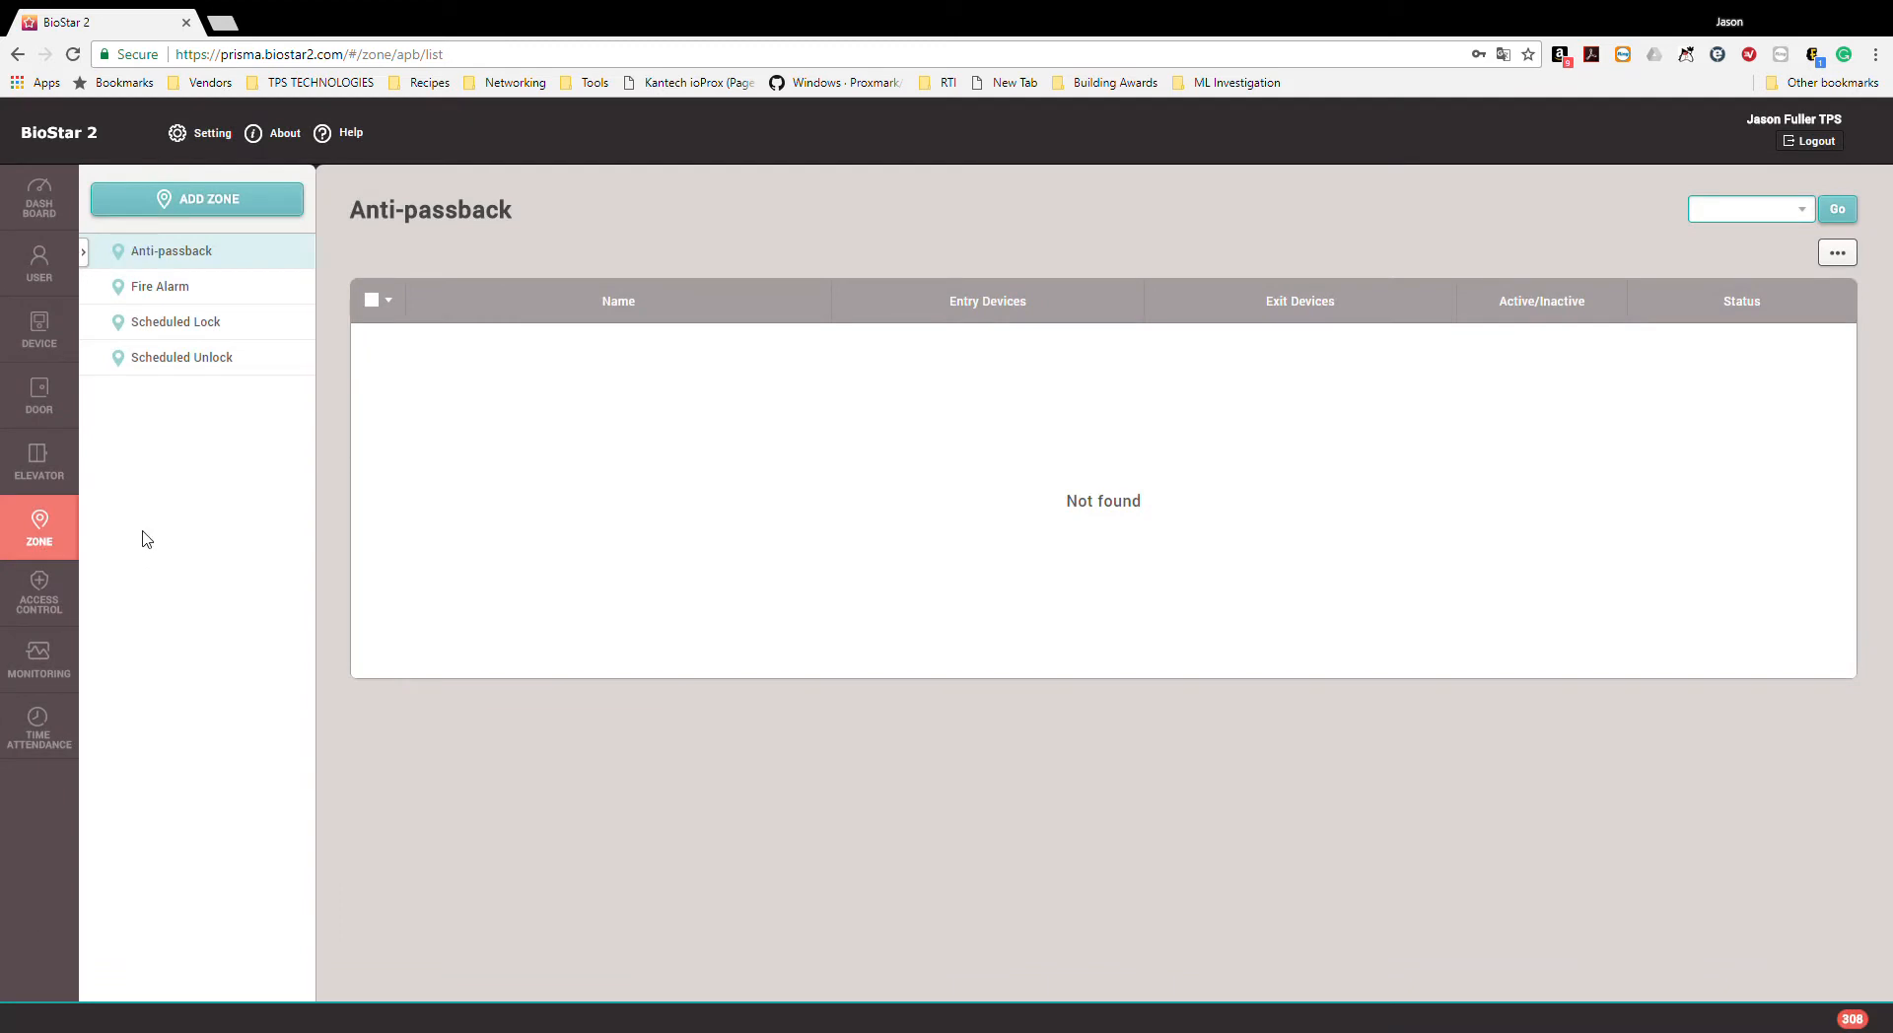
click(226, 356)
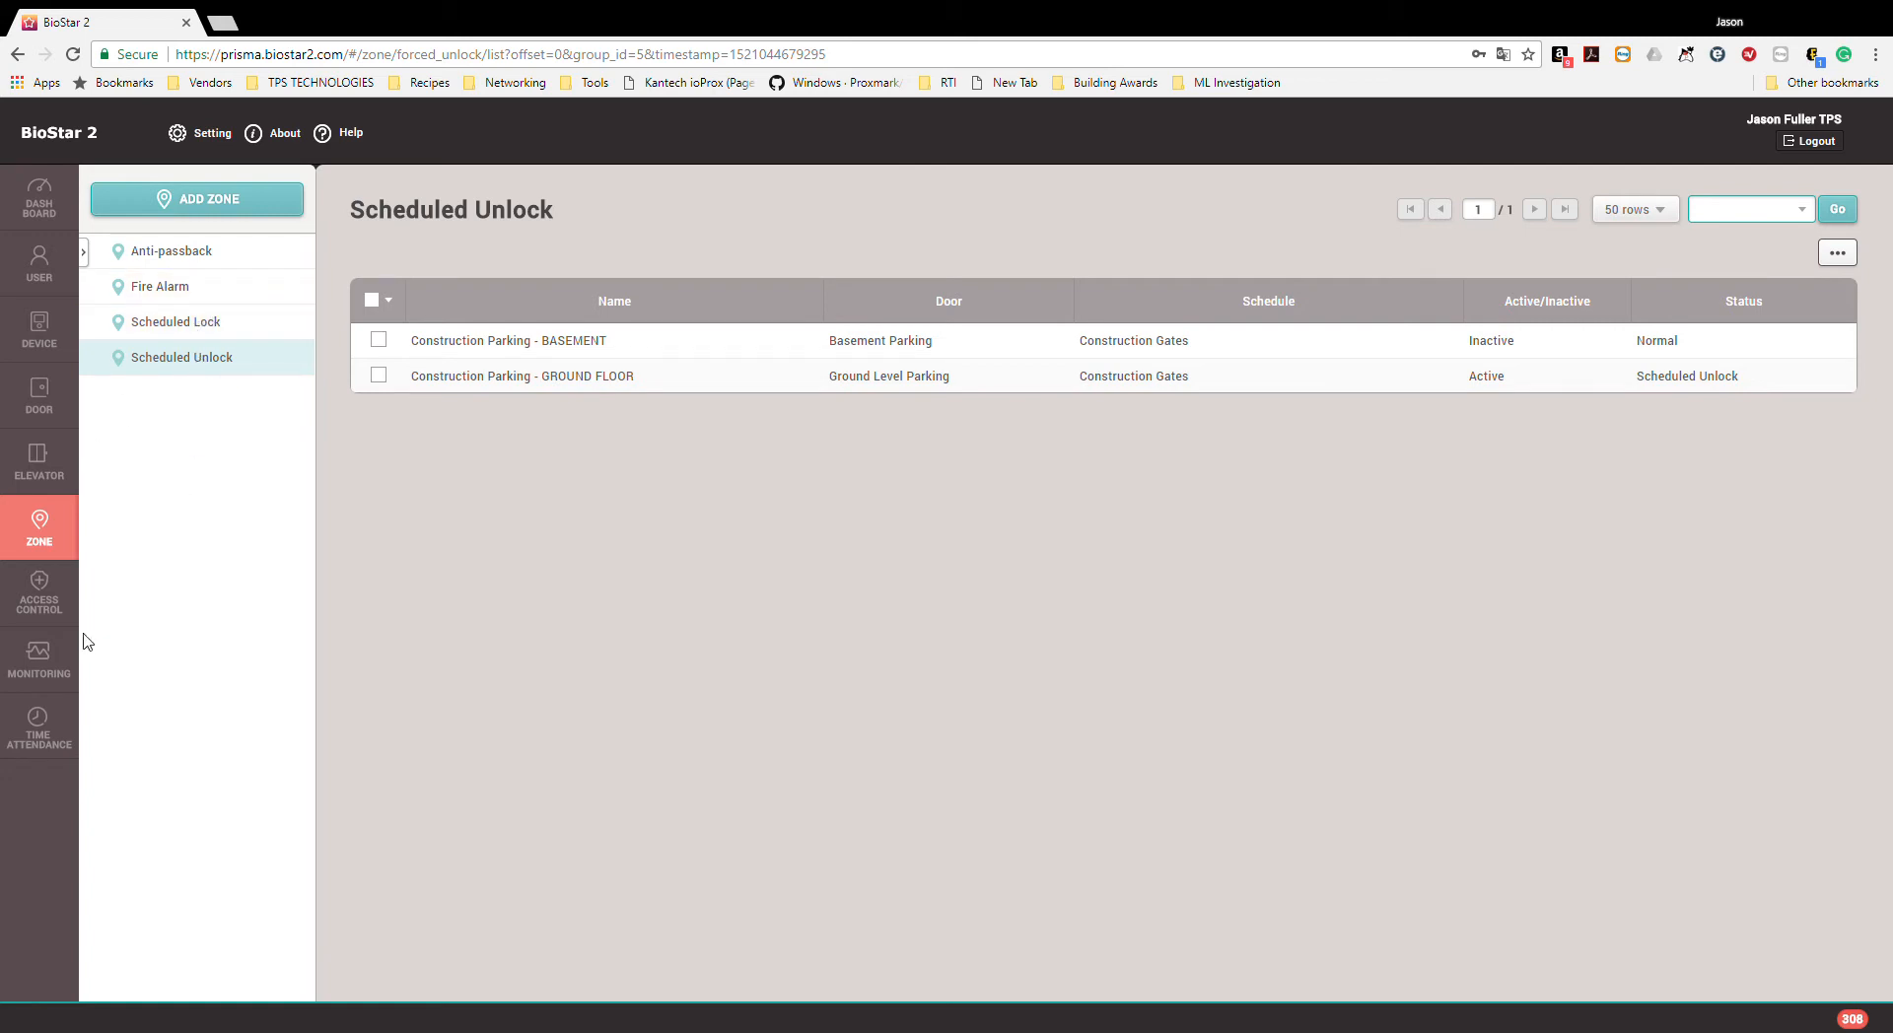
- Look over the access groups, the monitoring event log and the system settings overview
click(67, 597)
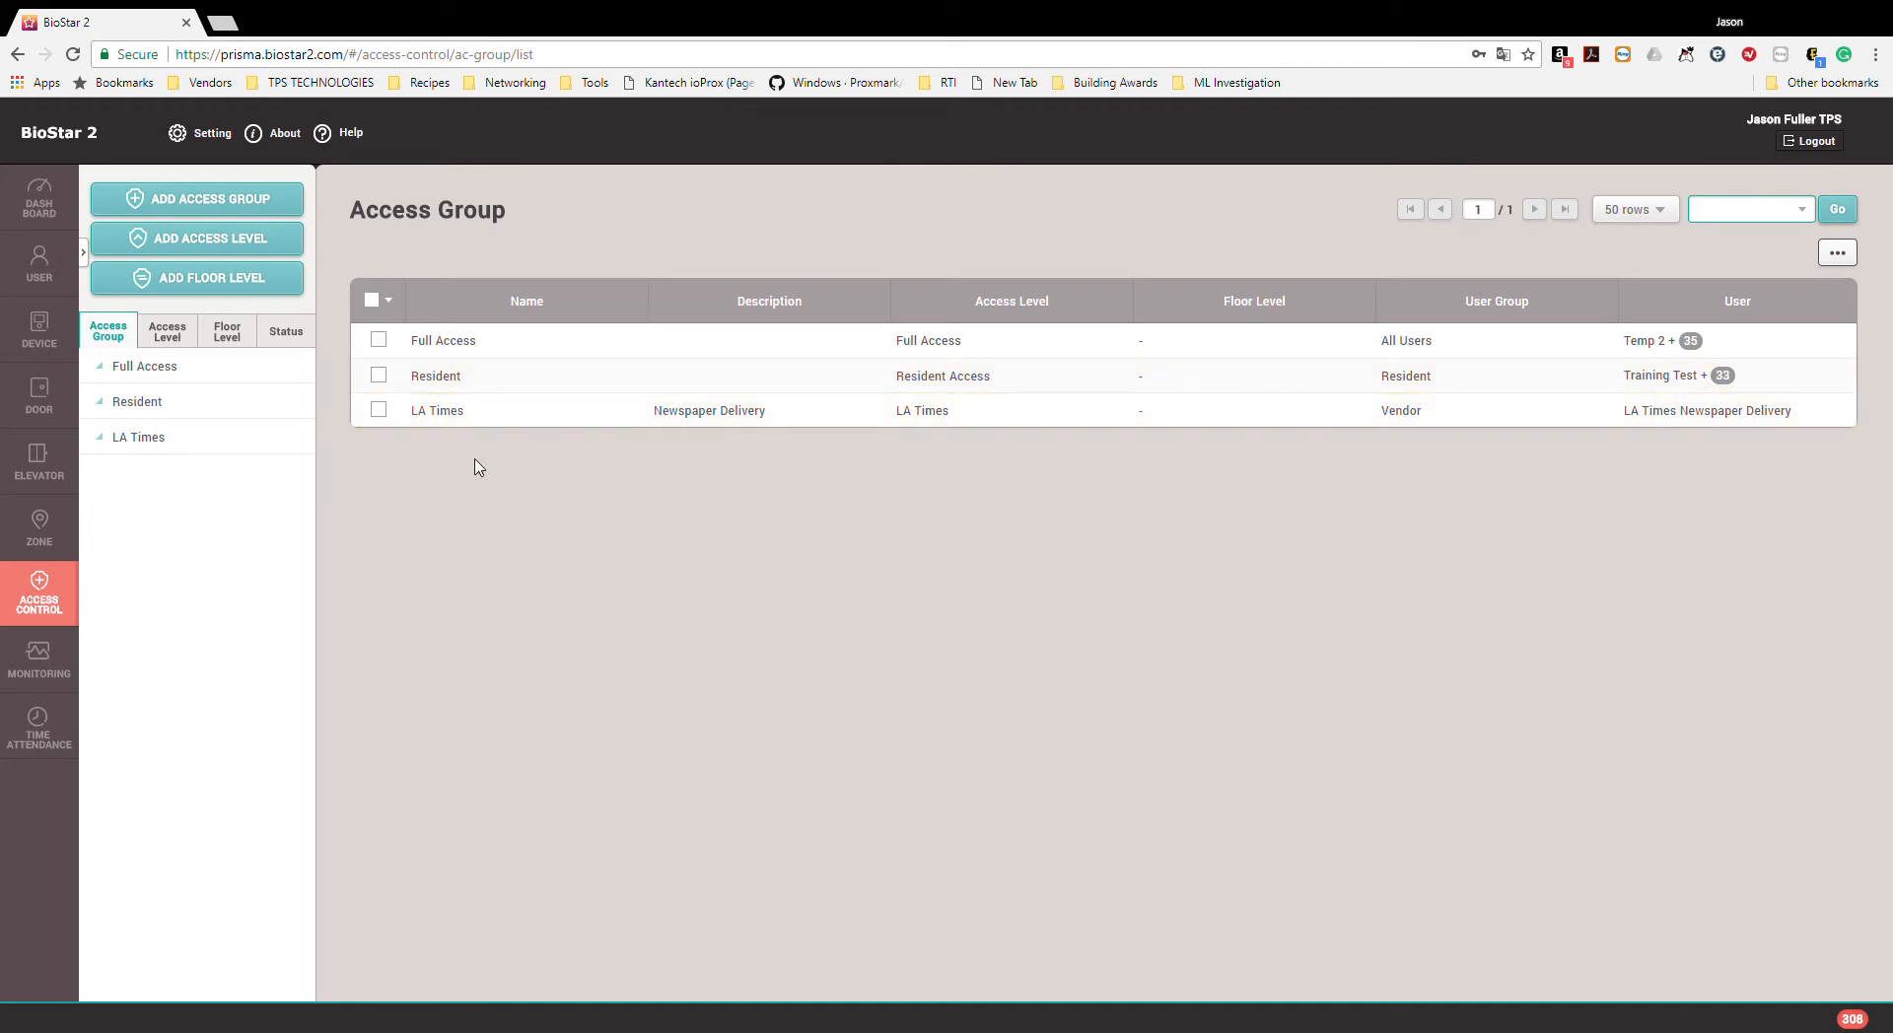
click(64, 673)
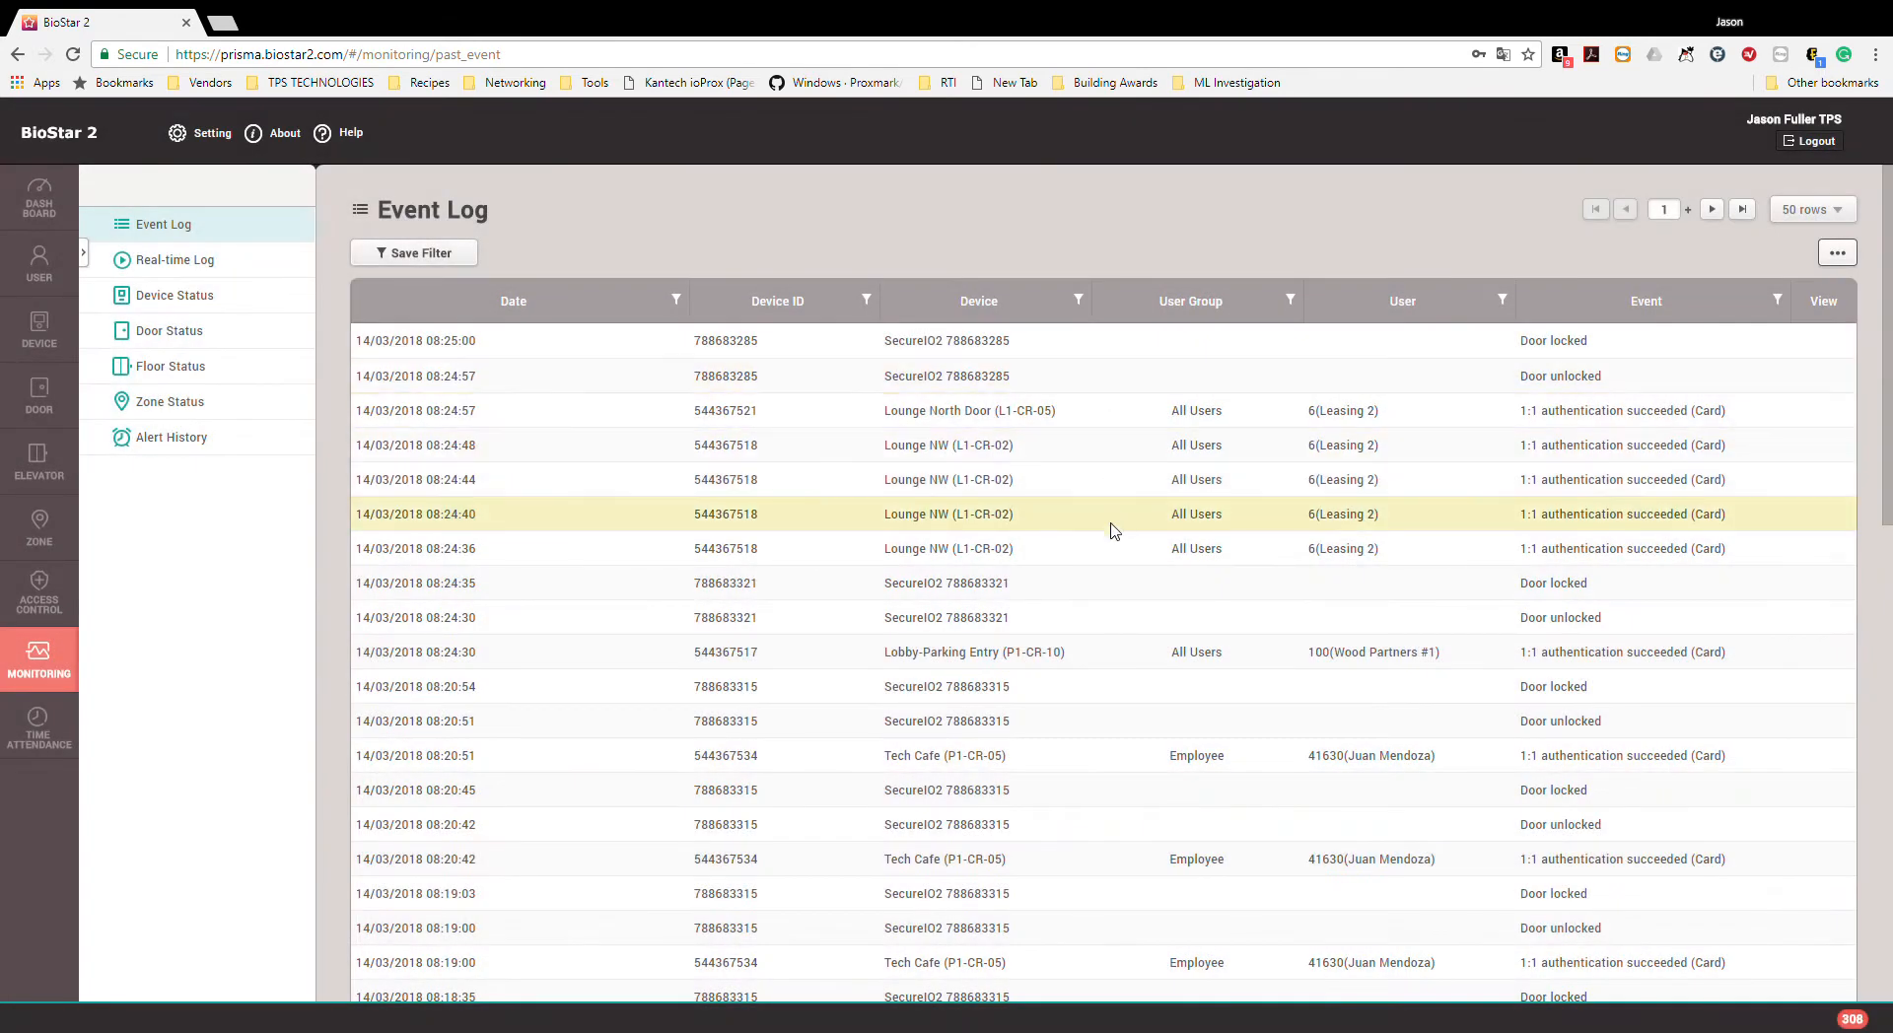
scroll(1166, 572, down, 10)
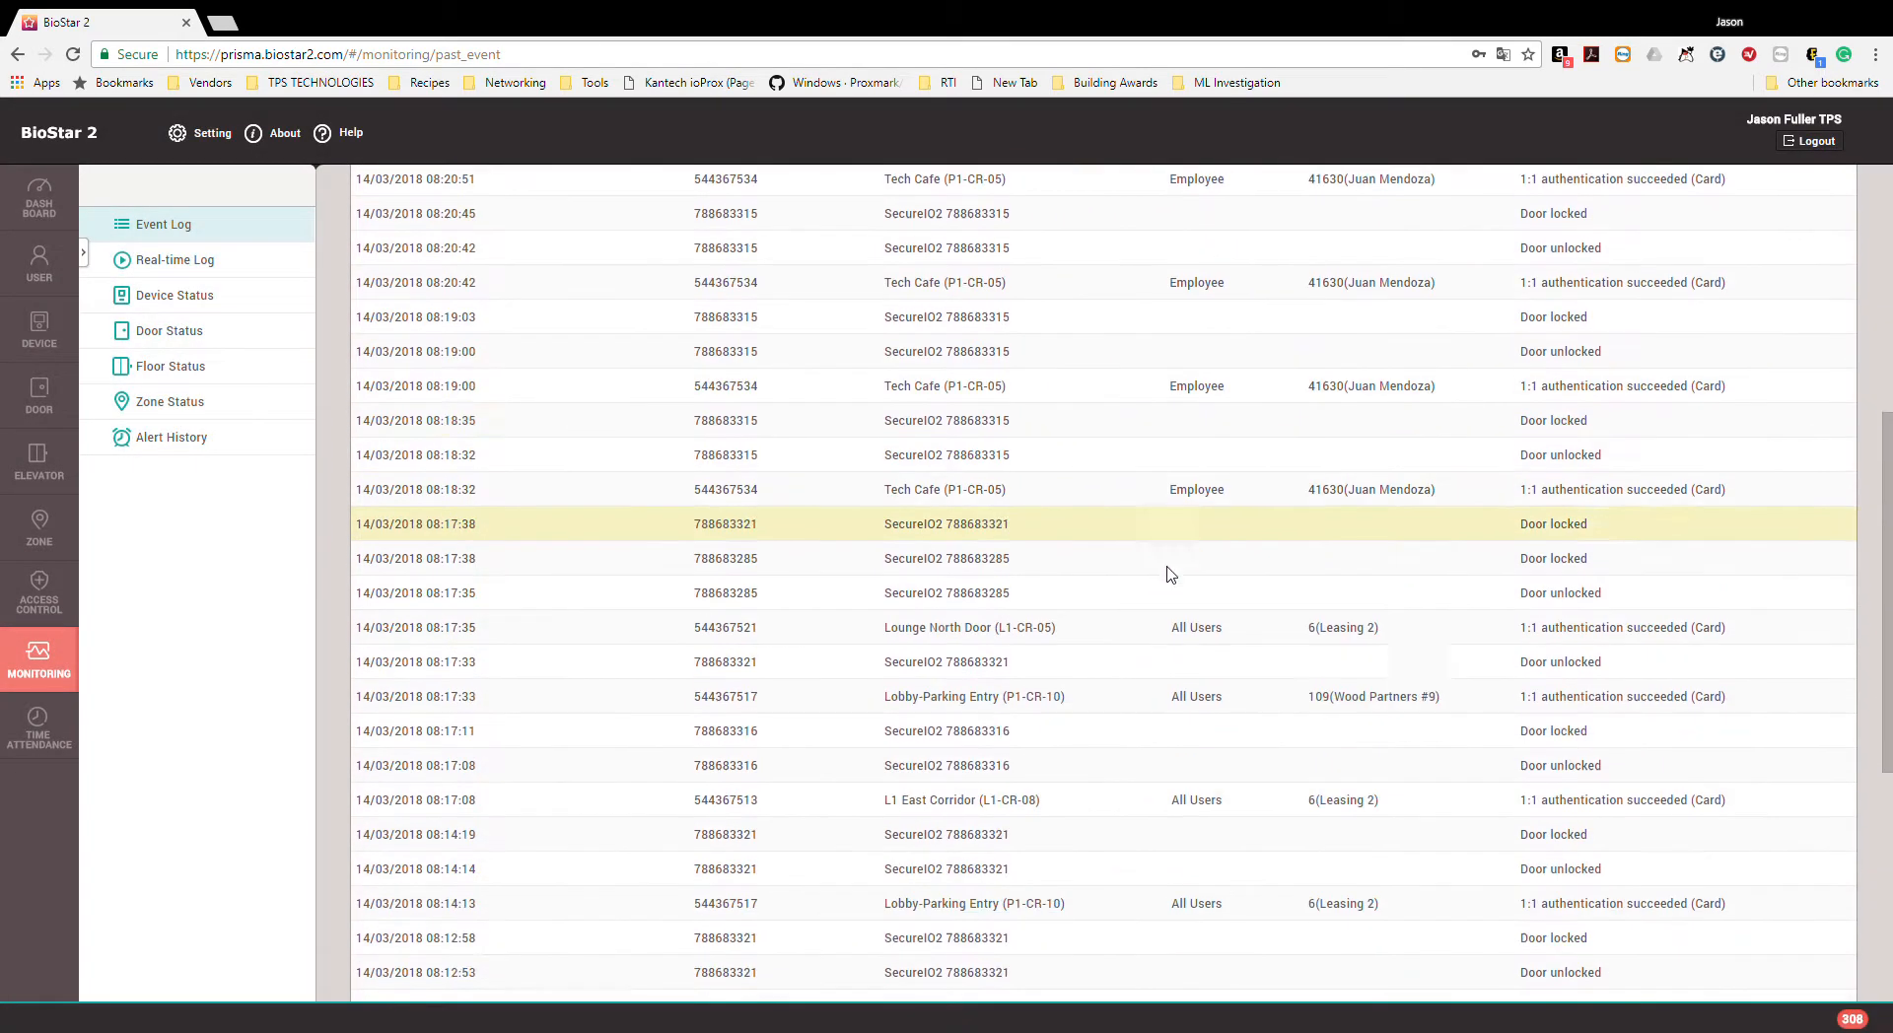
scroll(1161, 641, up, 10)
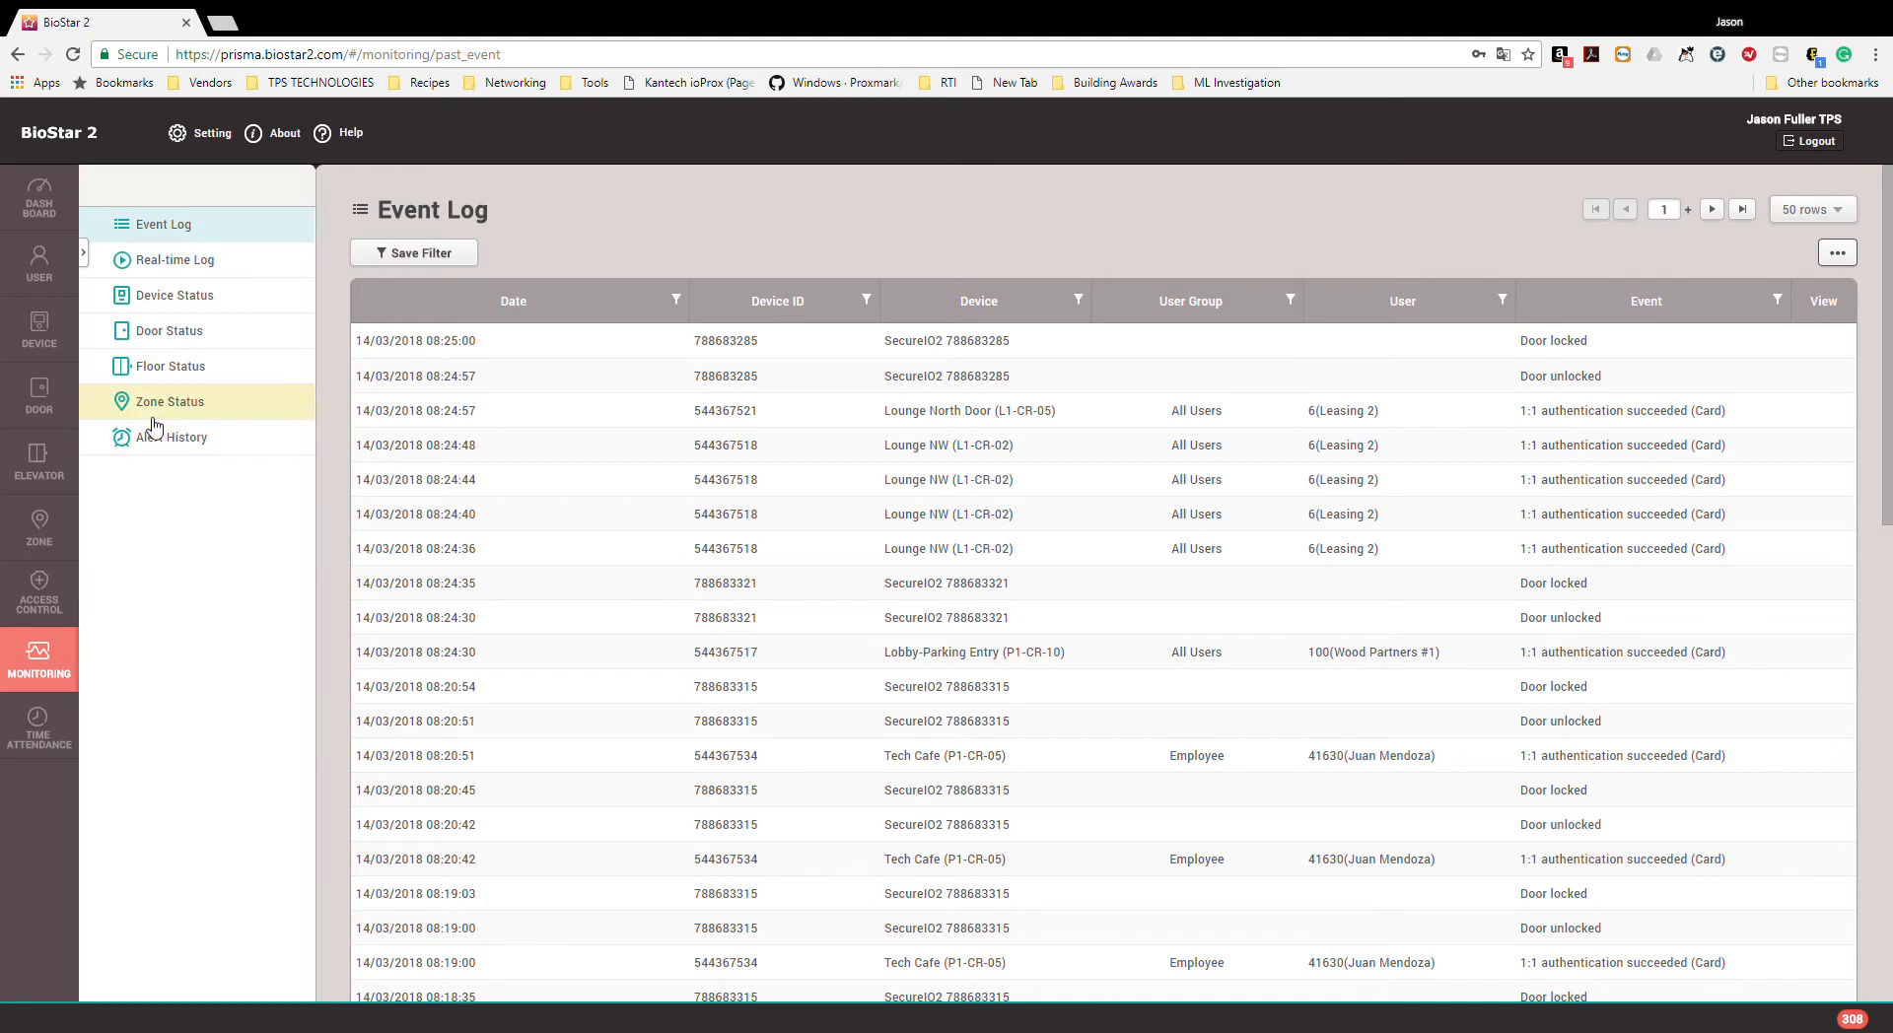
click(216, 139)
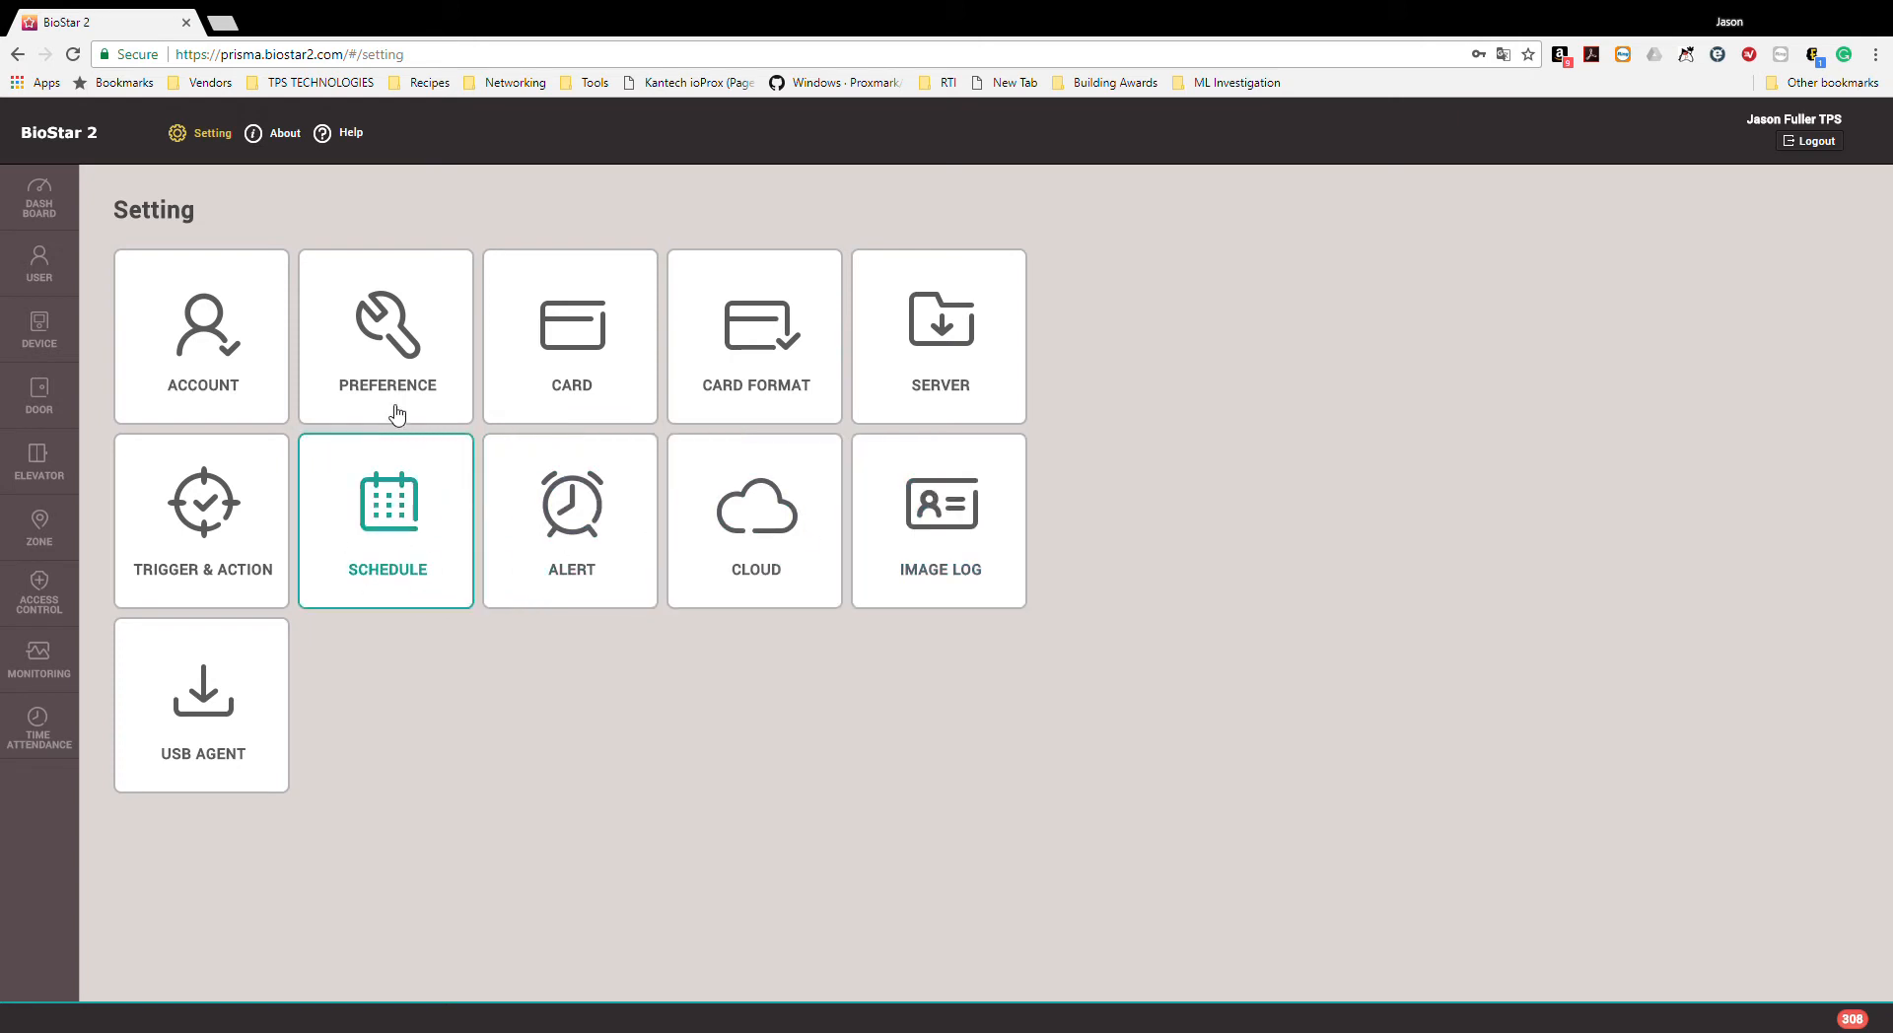
- Start a new user from the user list and set the name to Training Test
click(54, 268)
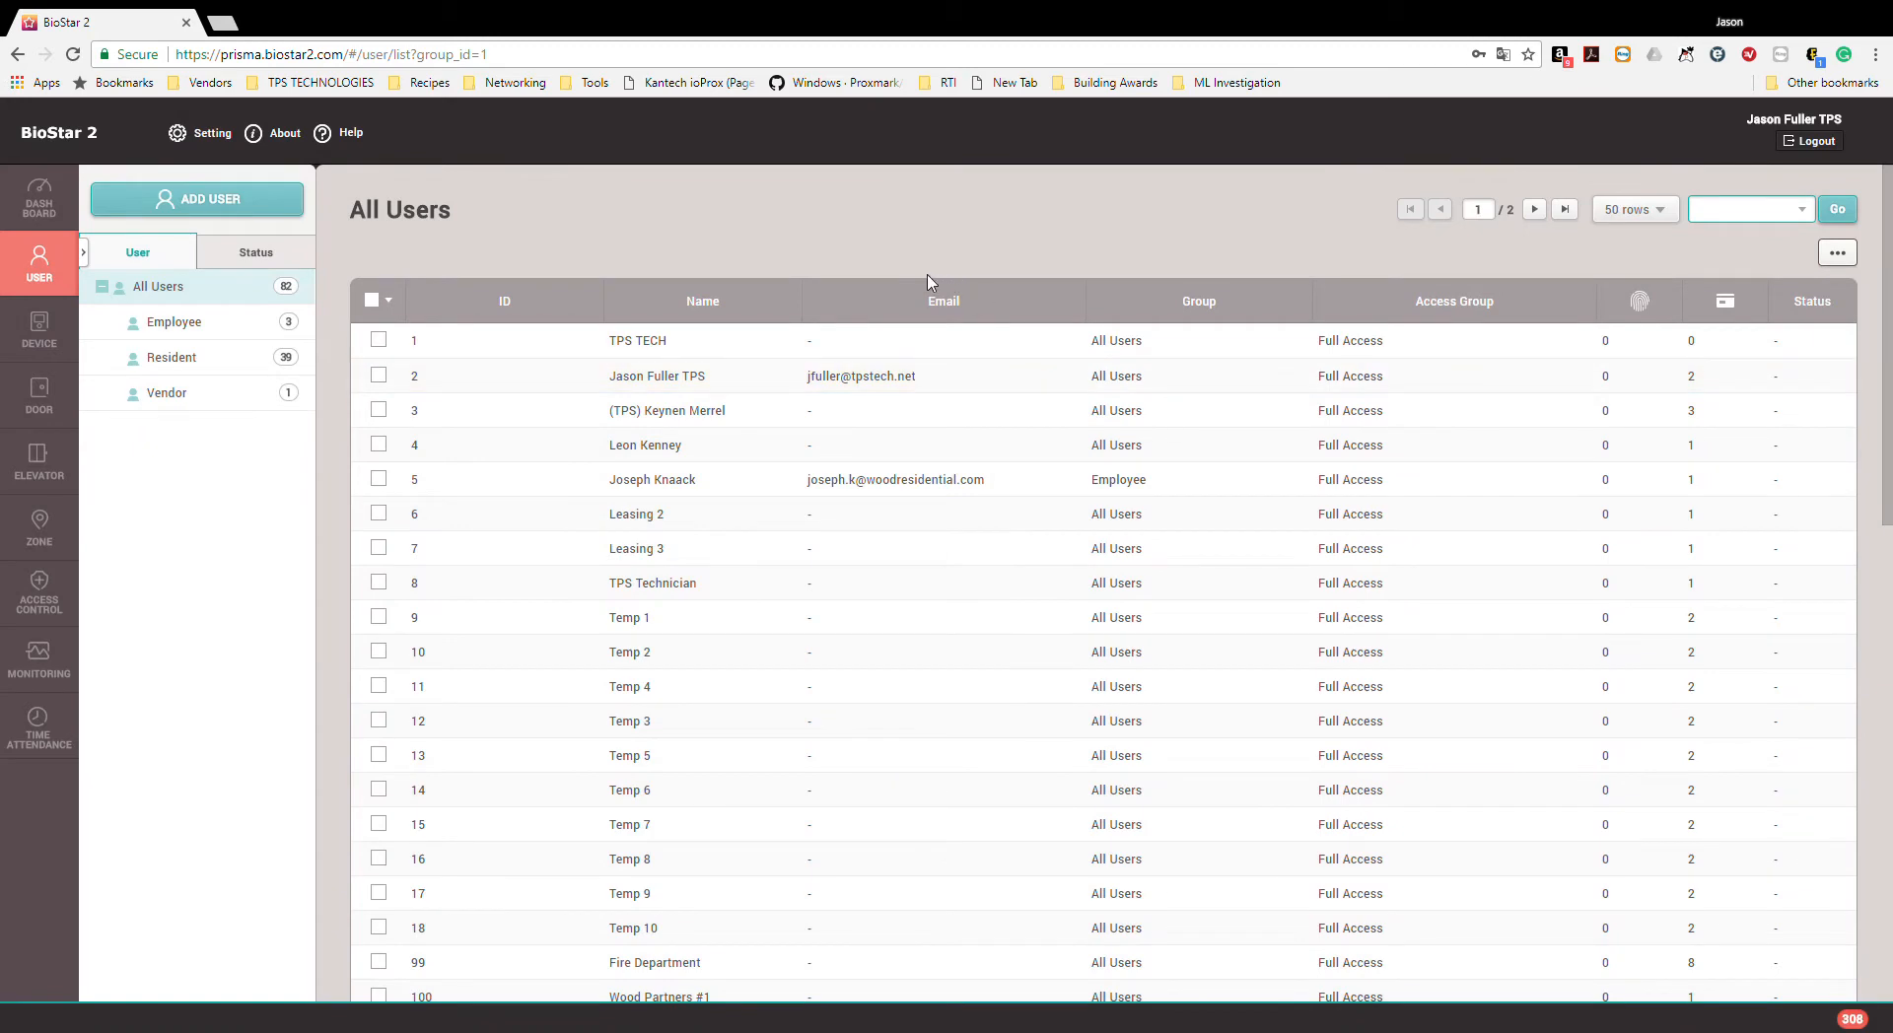
scroll(937, 549, down, 5)
scroll(739, 477, up, 5)
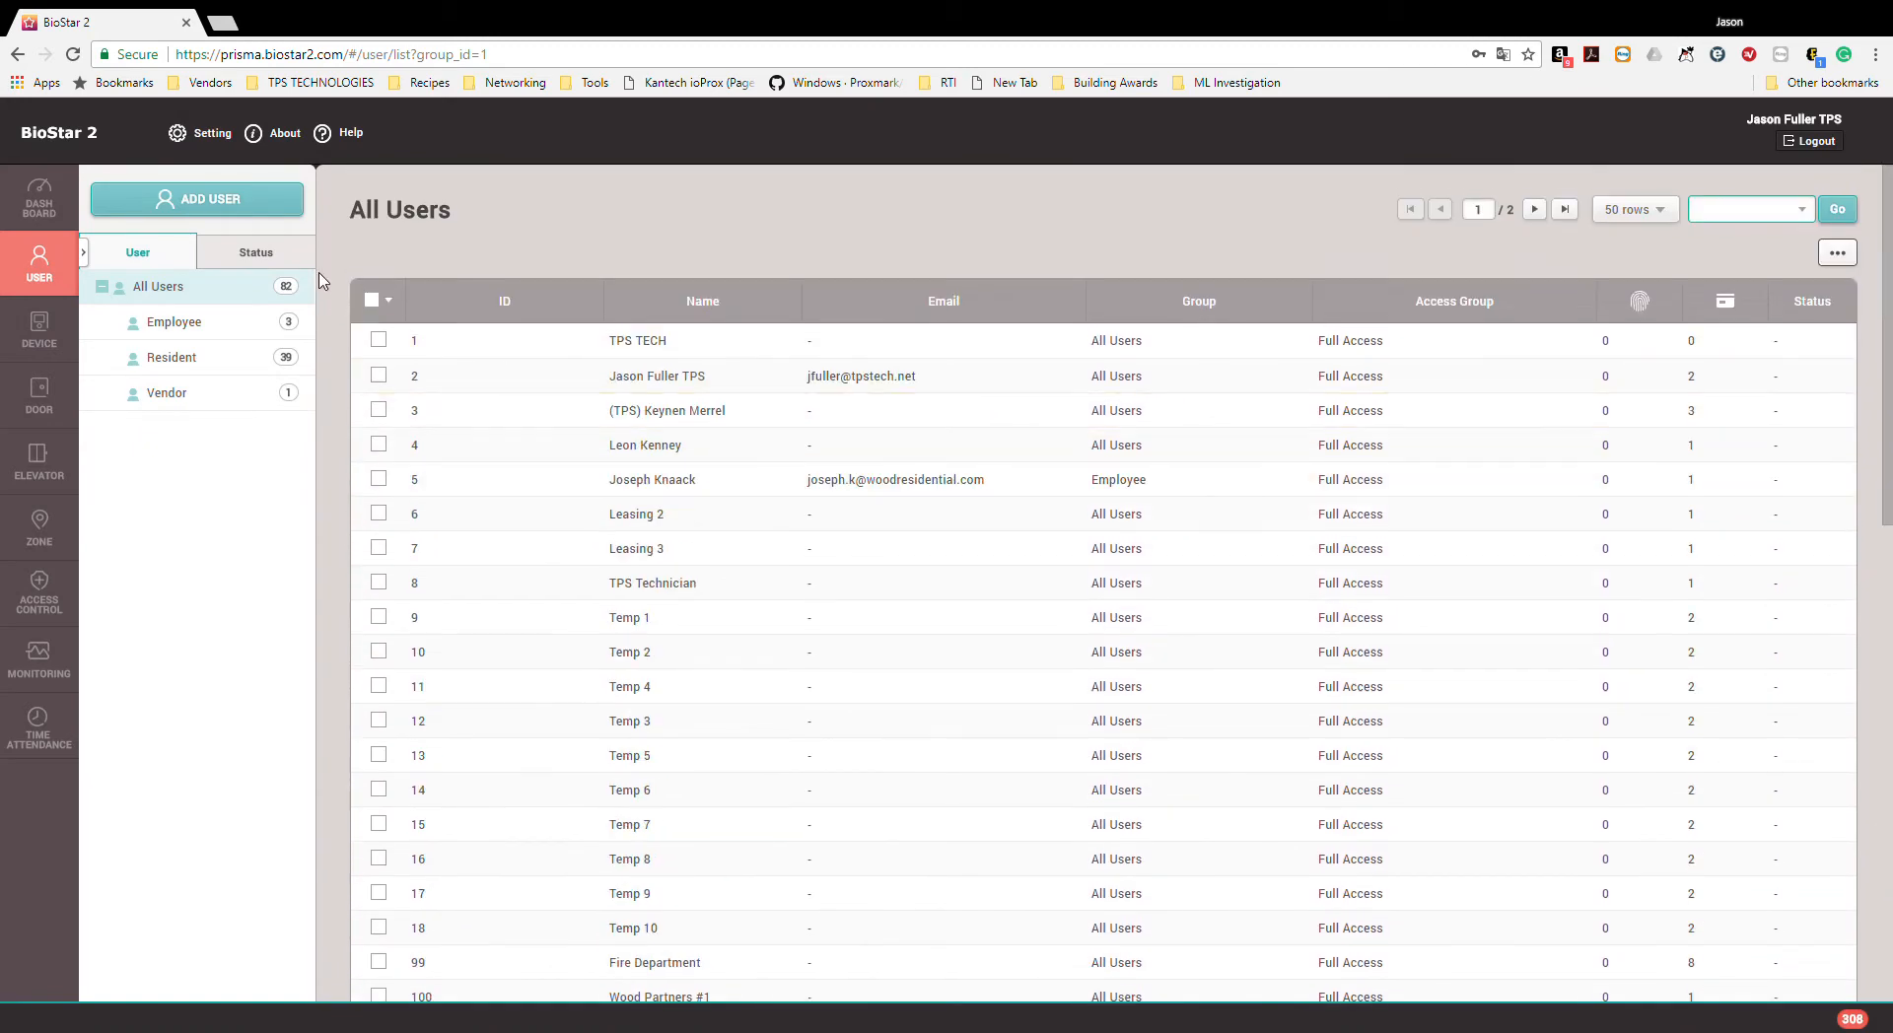
click(243, 207)
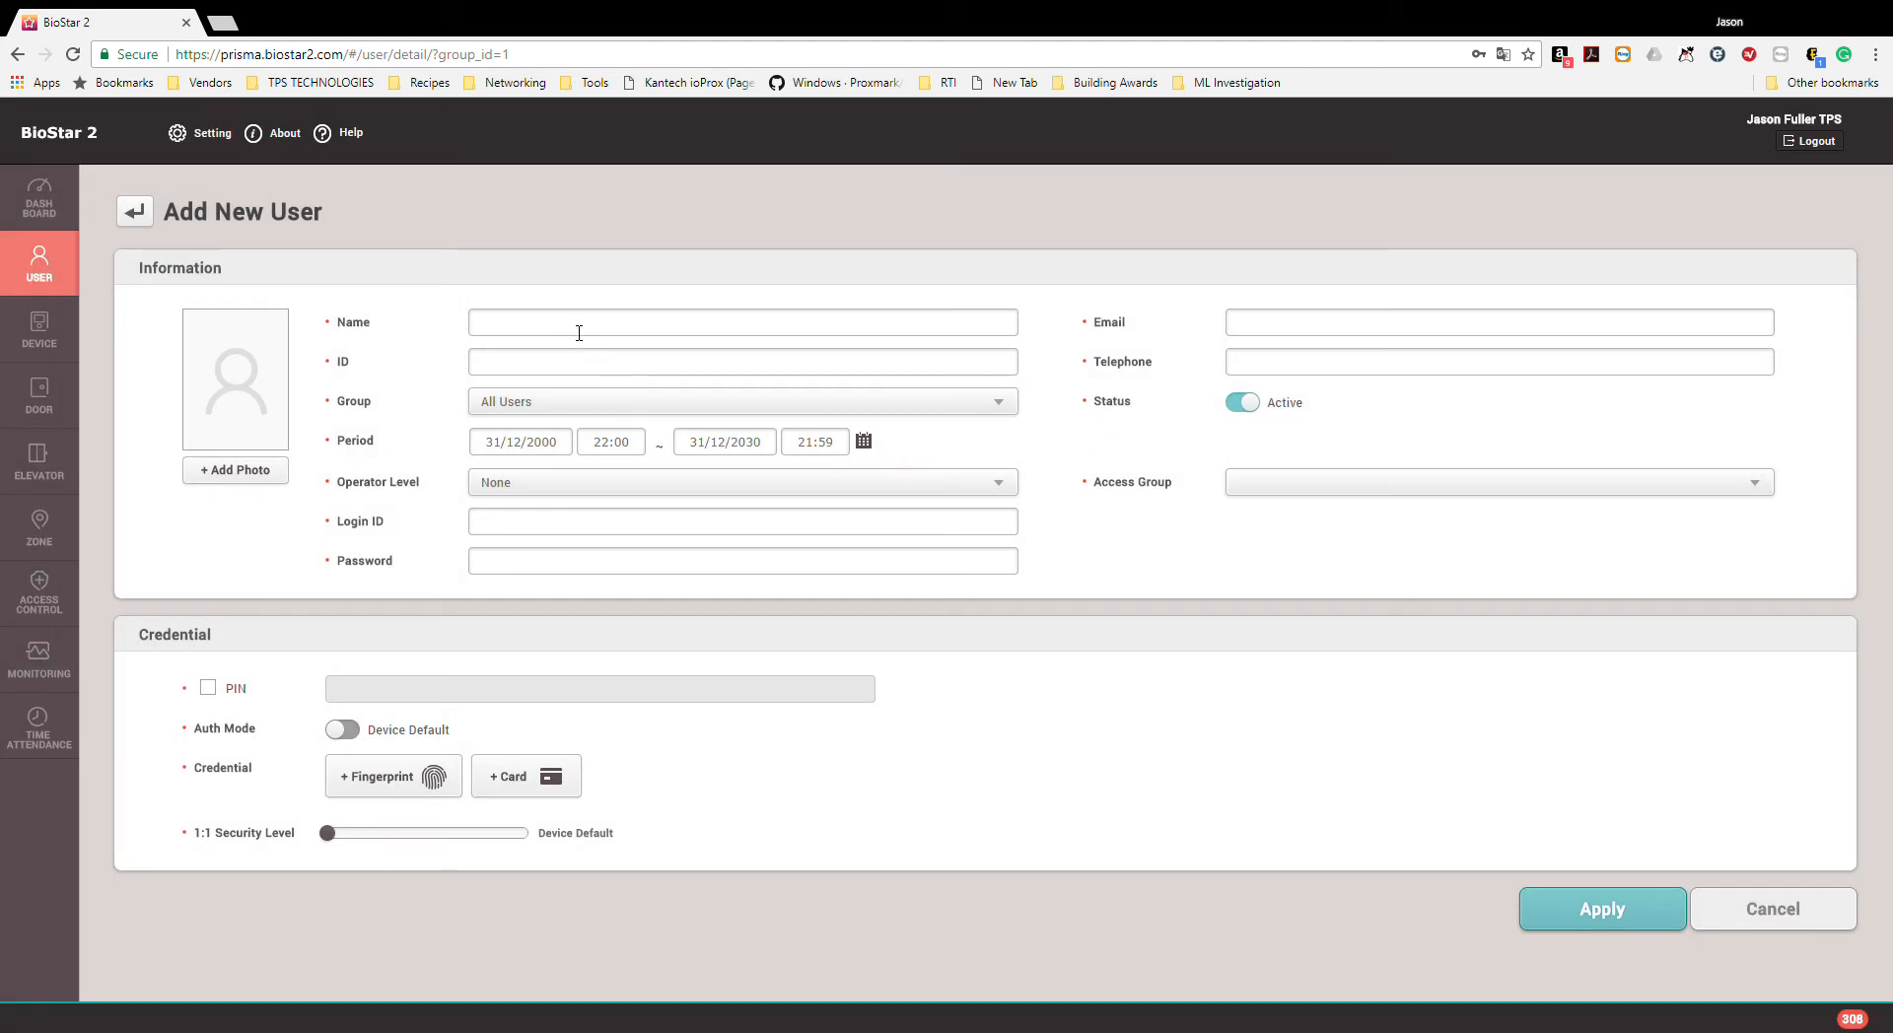
click(575, 325)
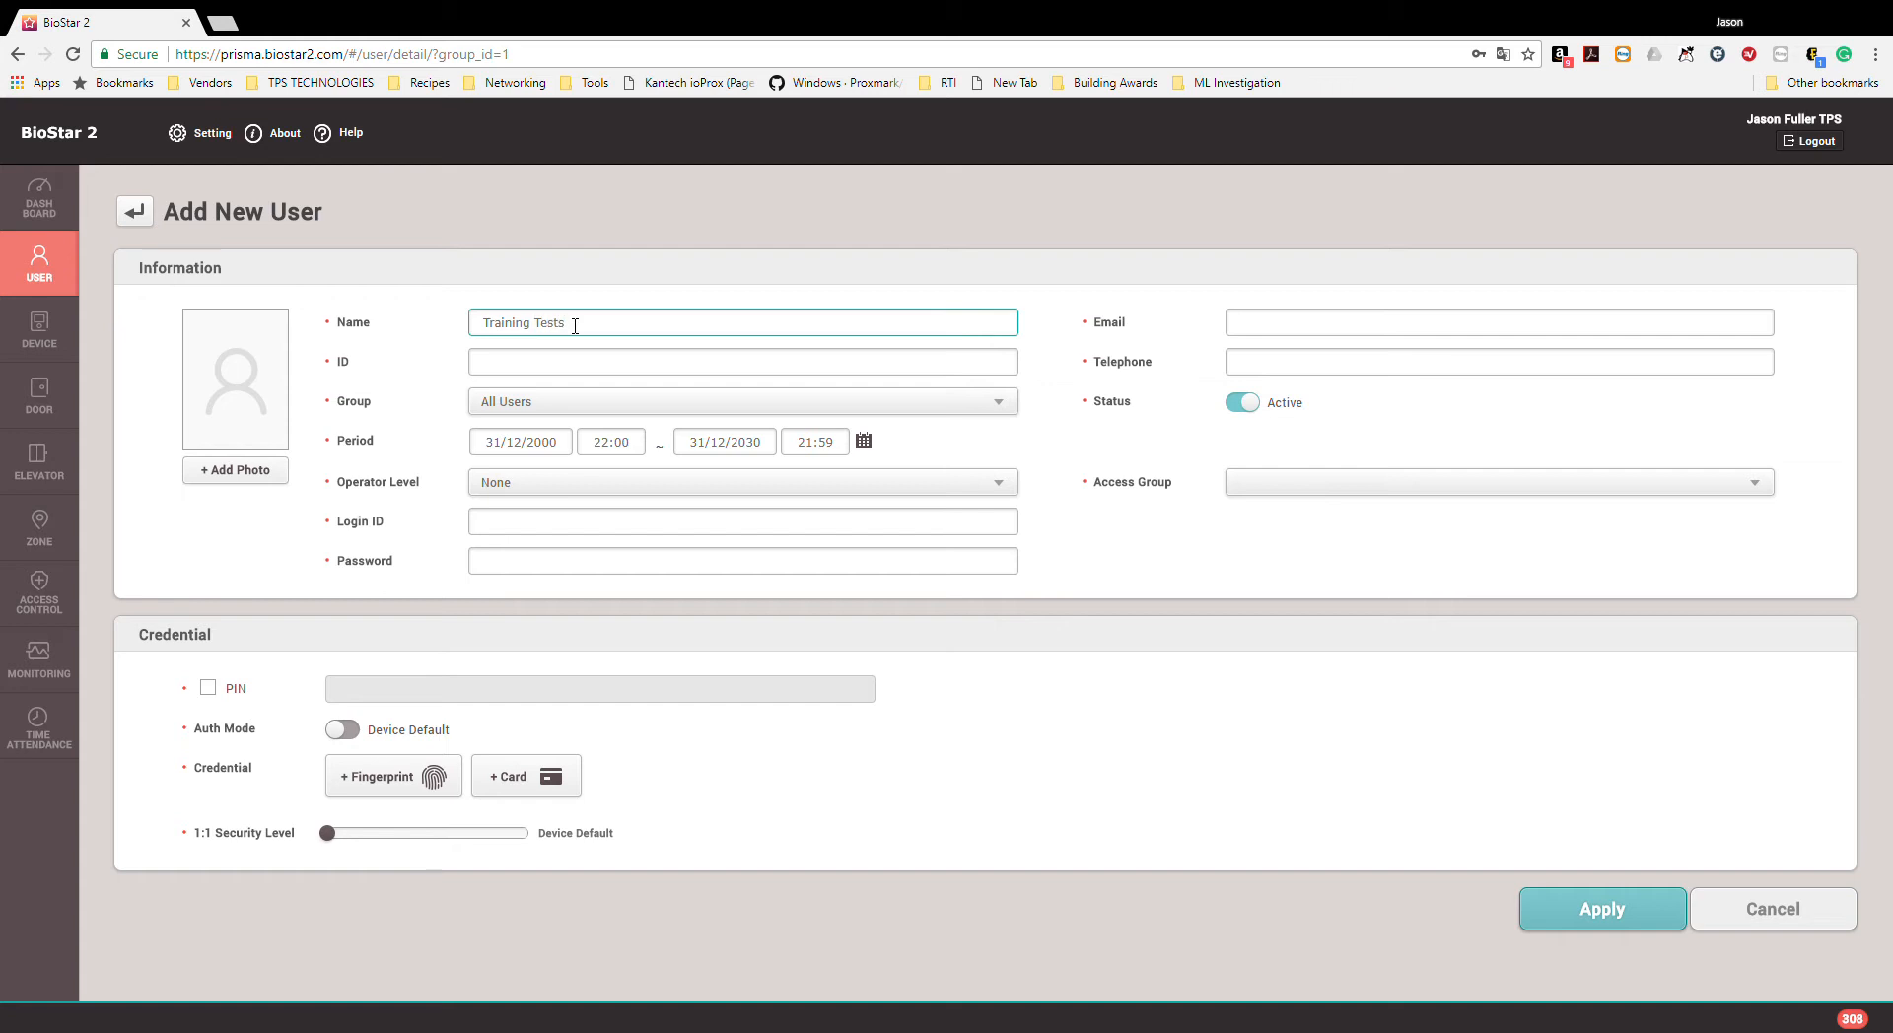
click(594, 369)
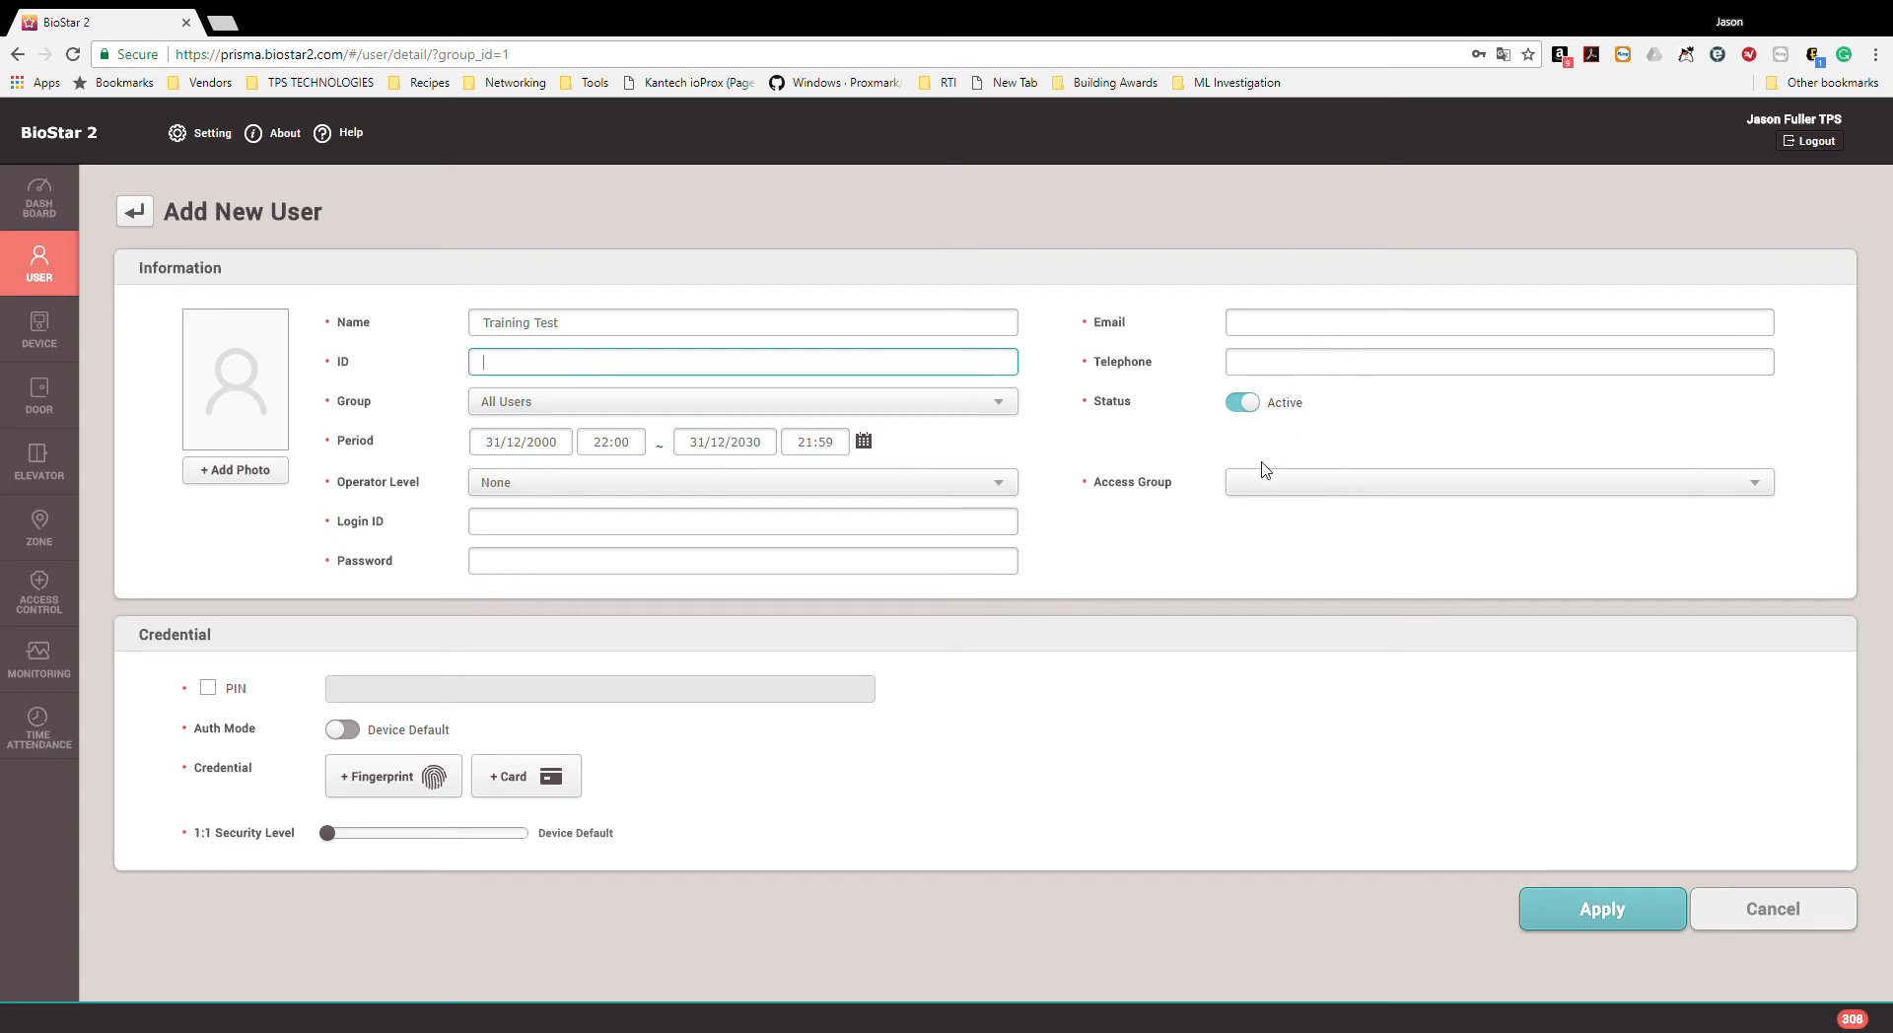
- Check the available operator levels and assign the new user to the Resident access group
click(551, 493)
click(499, 512)
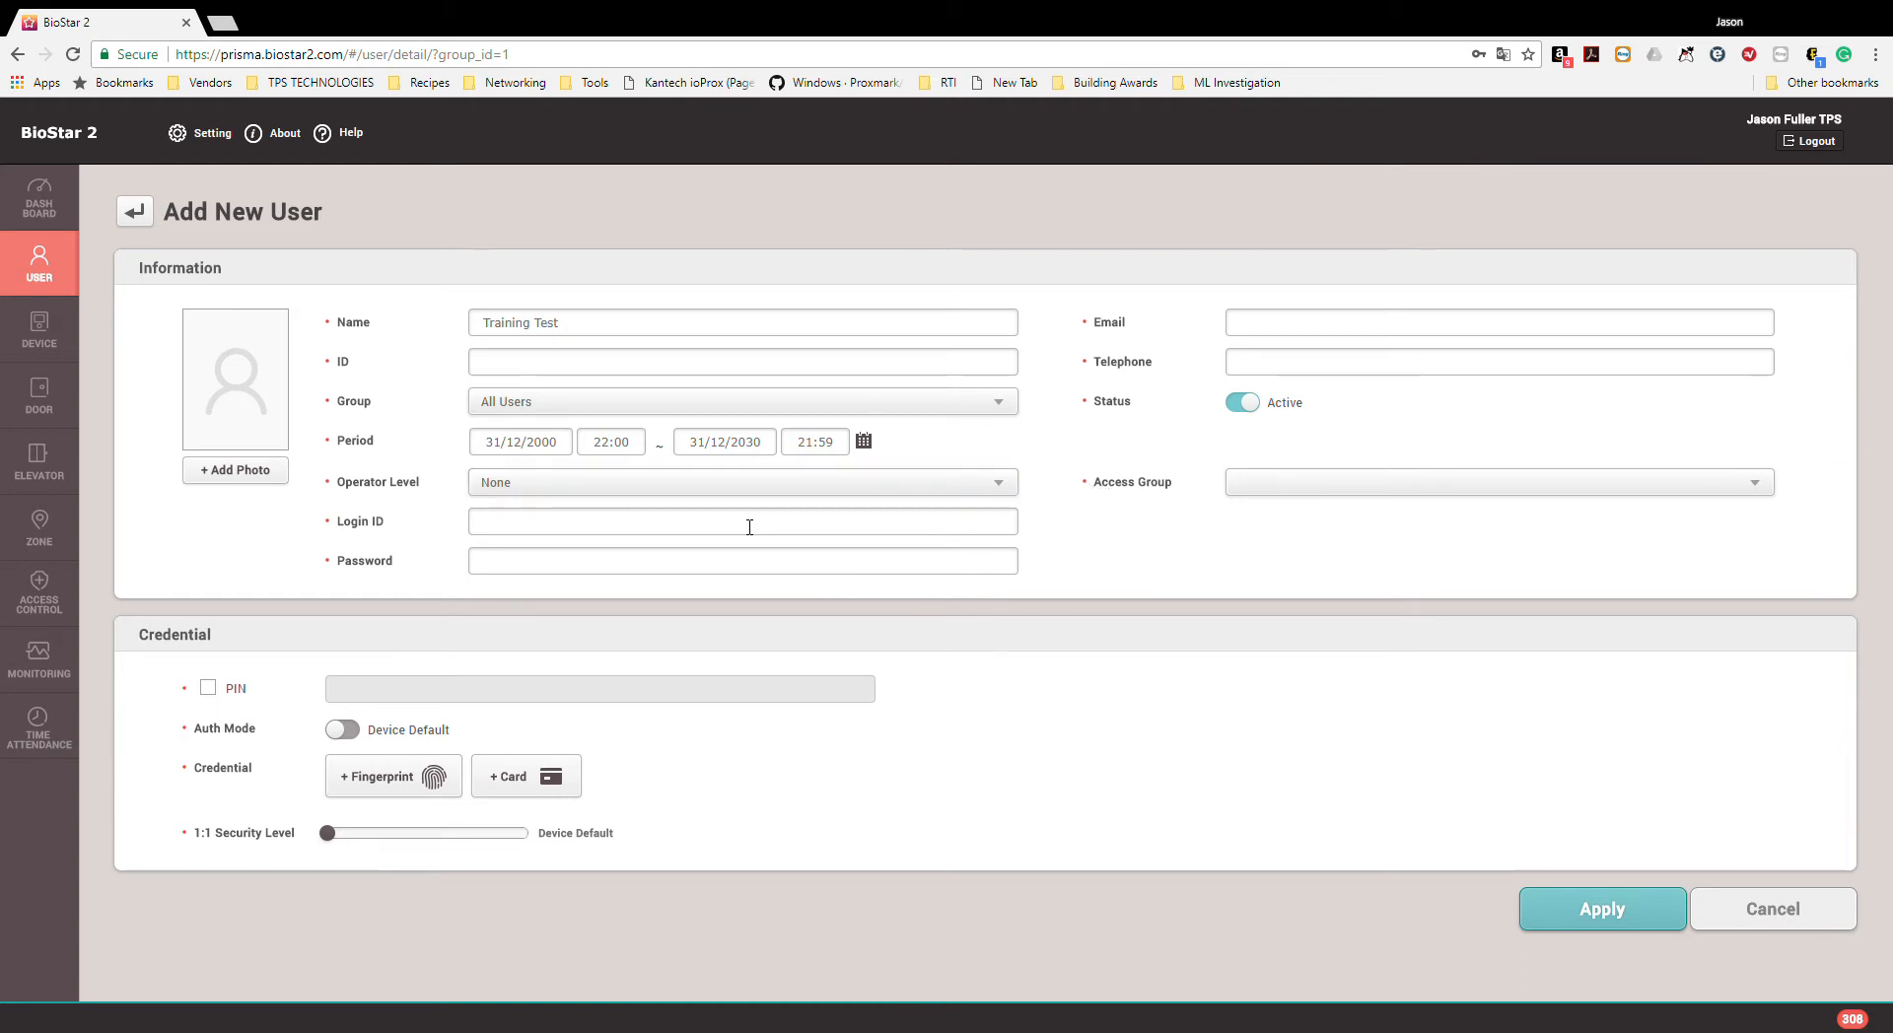
click(884, 493)
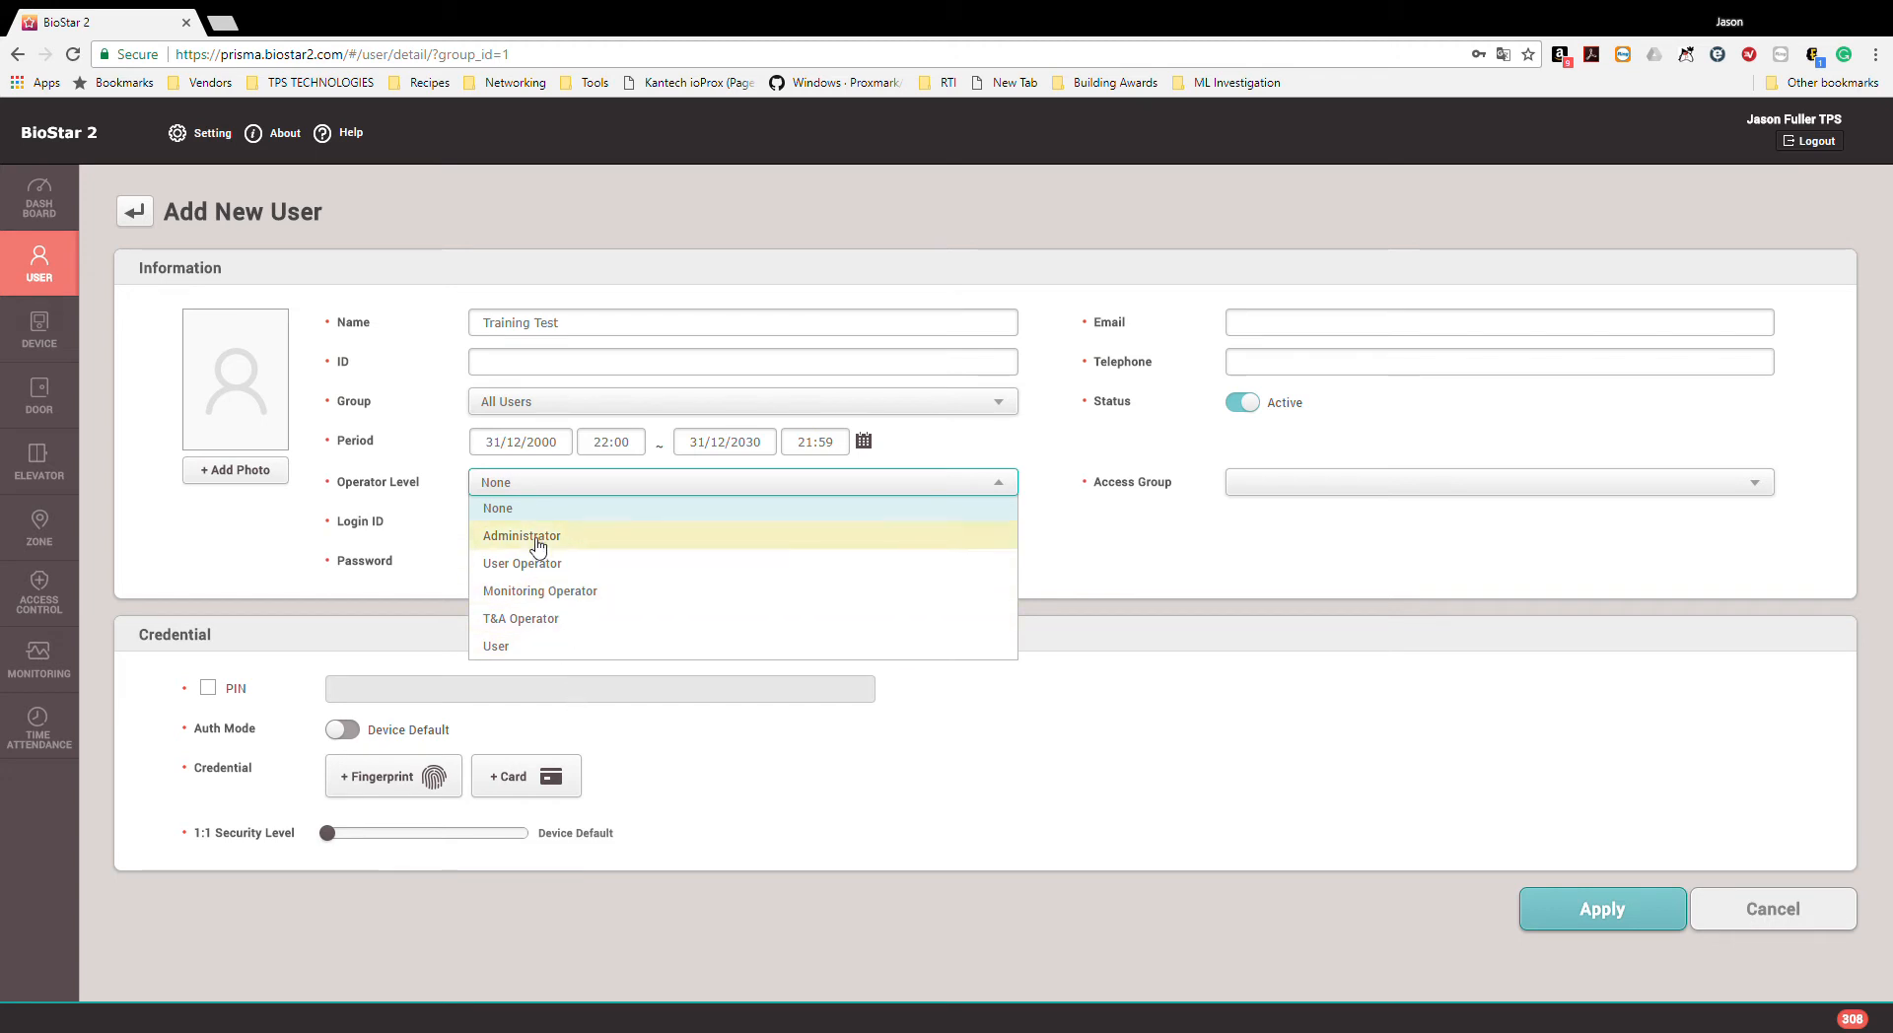
click(1299, 489)
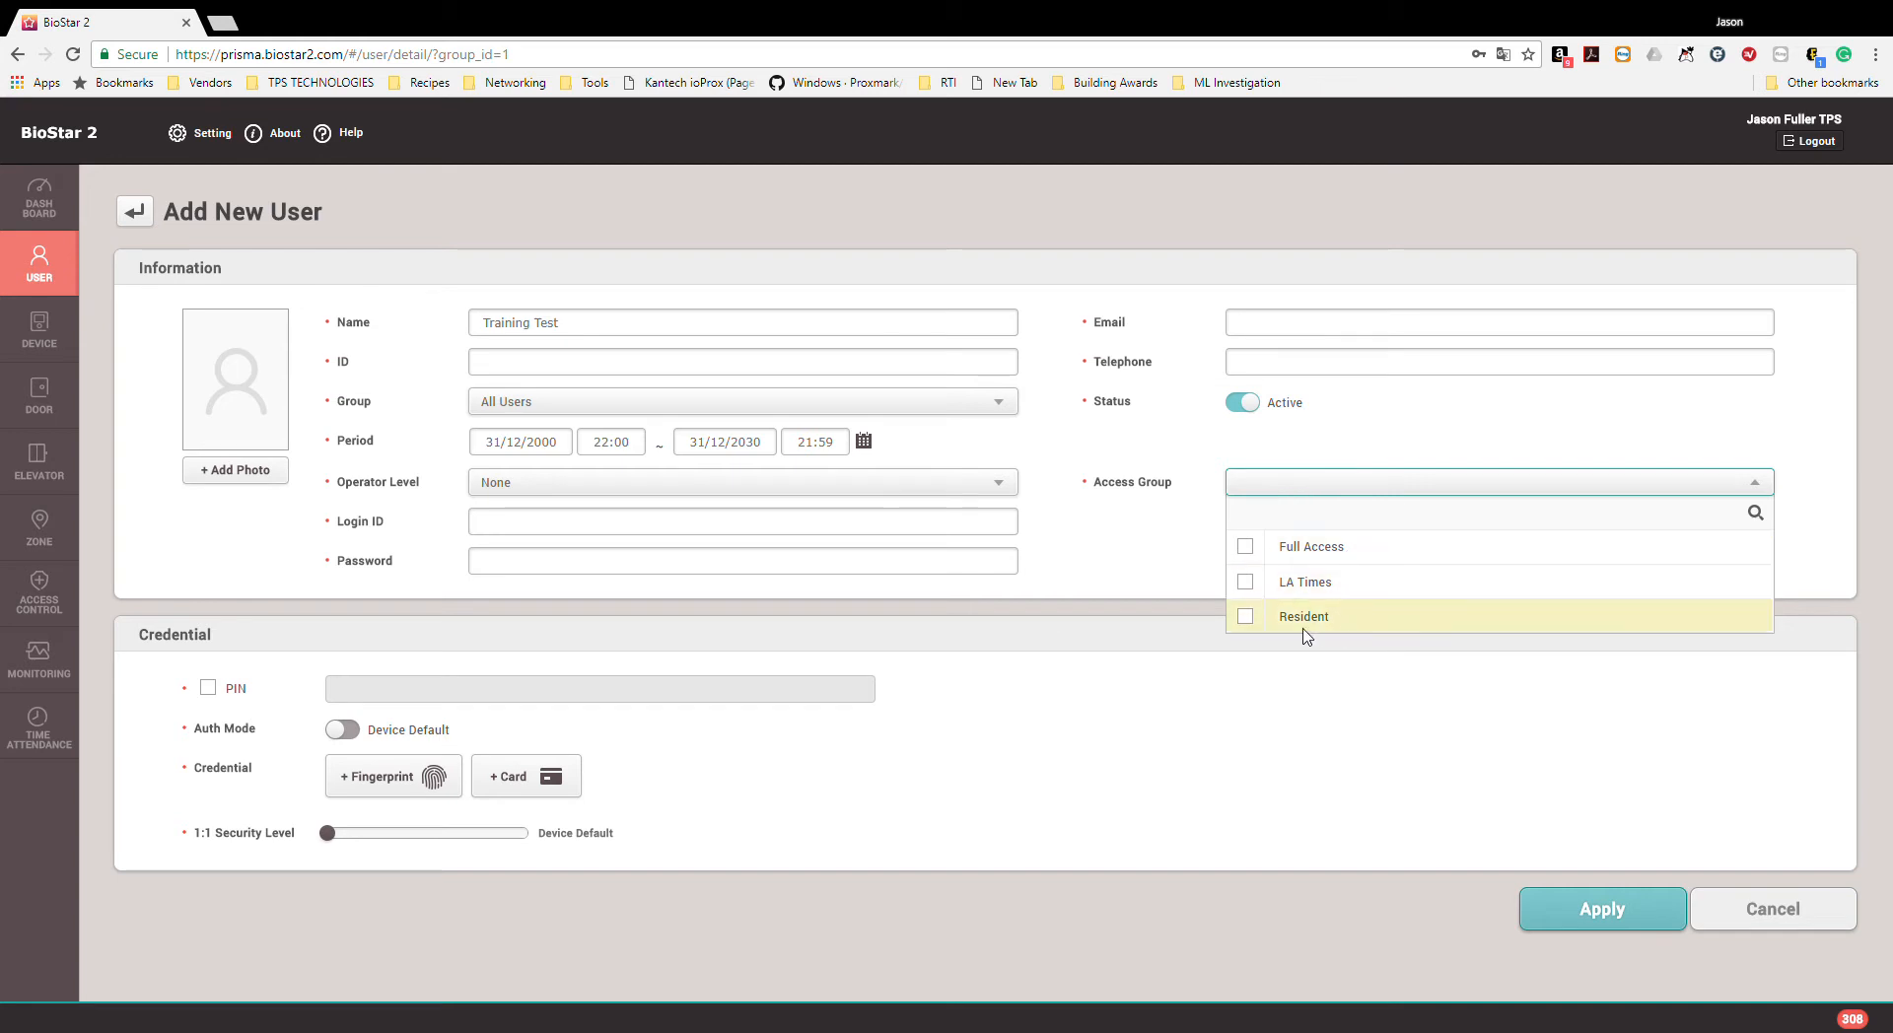
click(1253, 627)
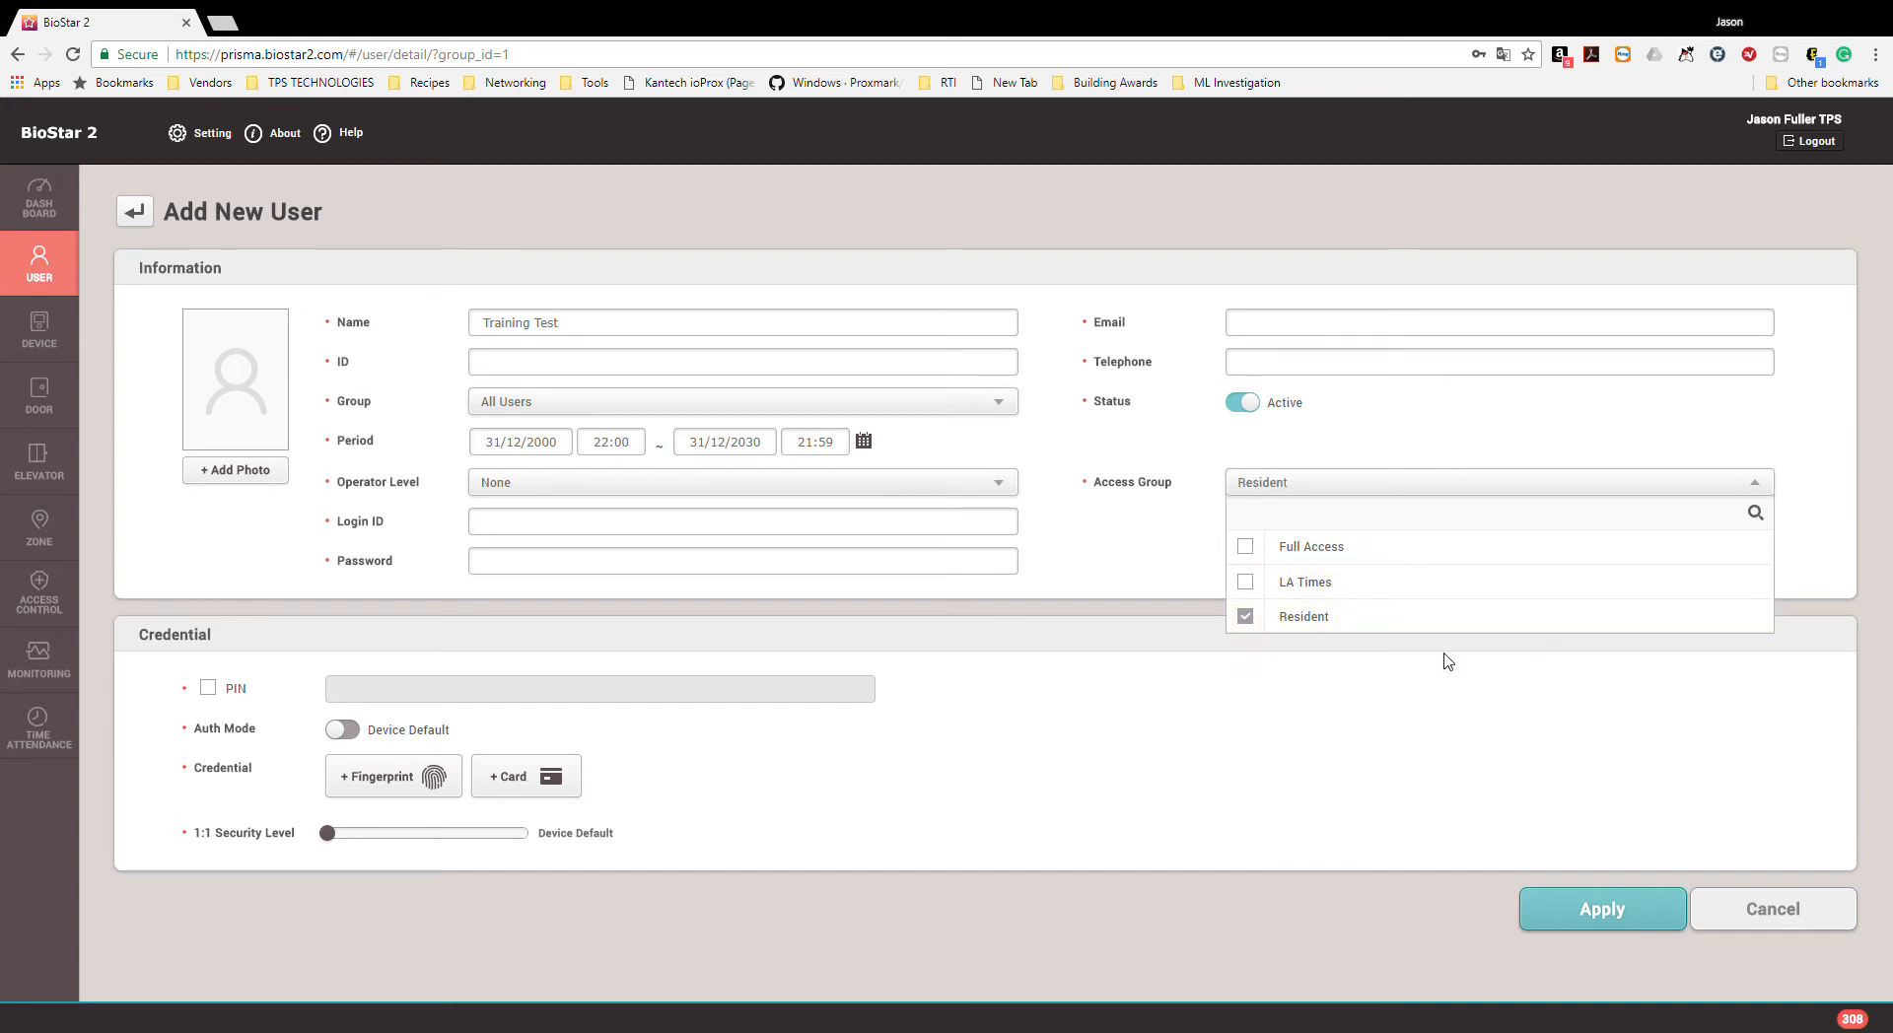
click(1147, 549)
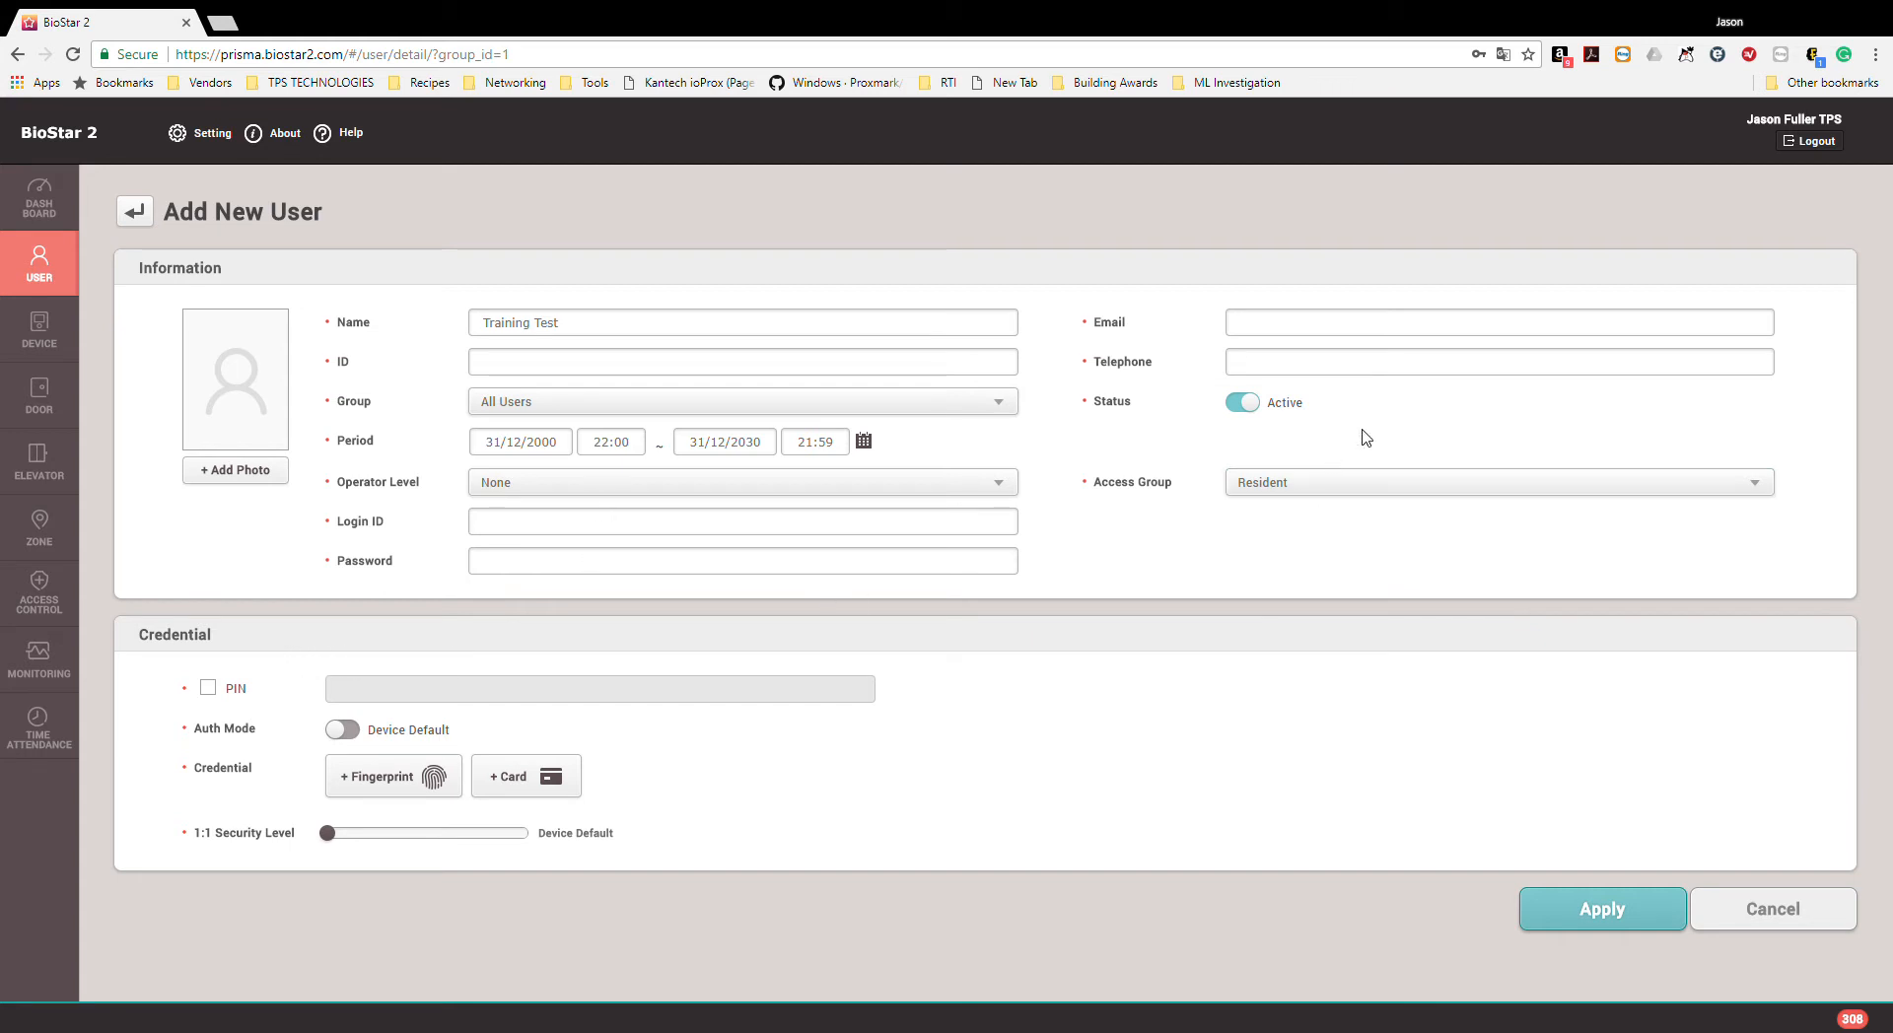
click(529, 786)
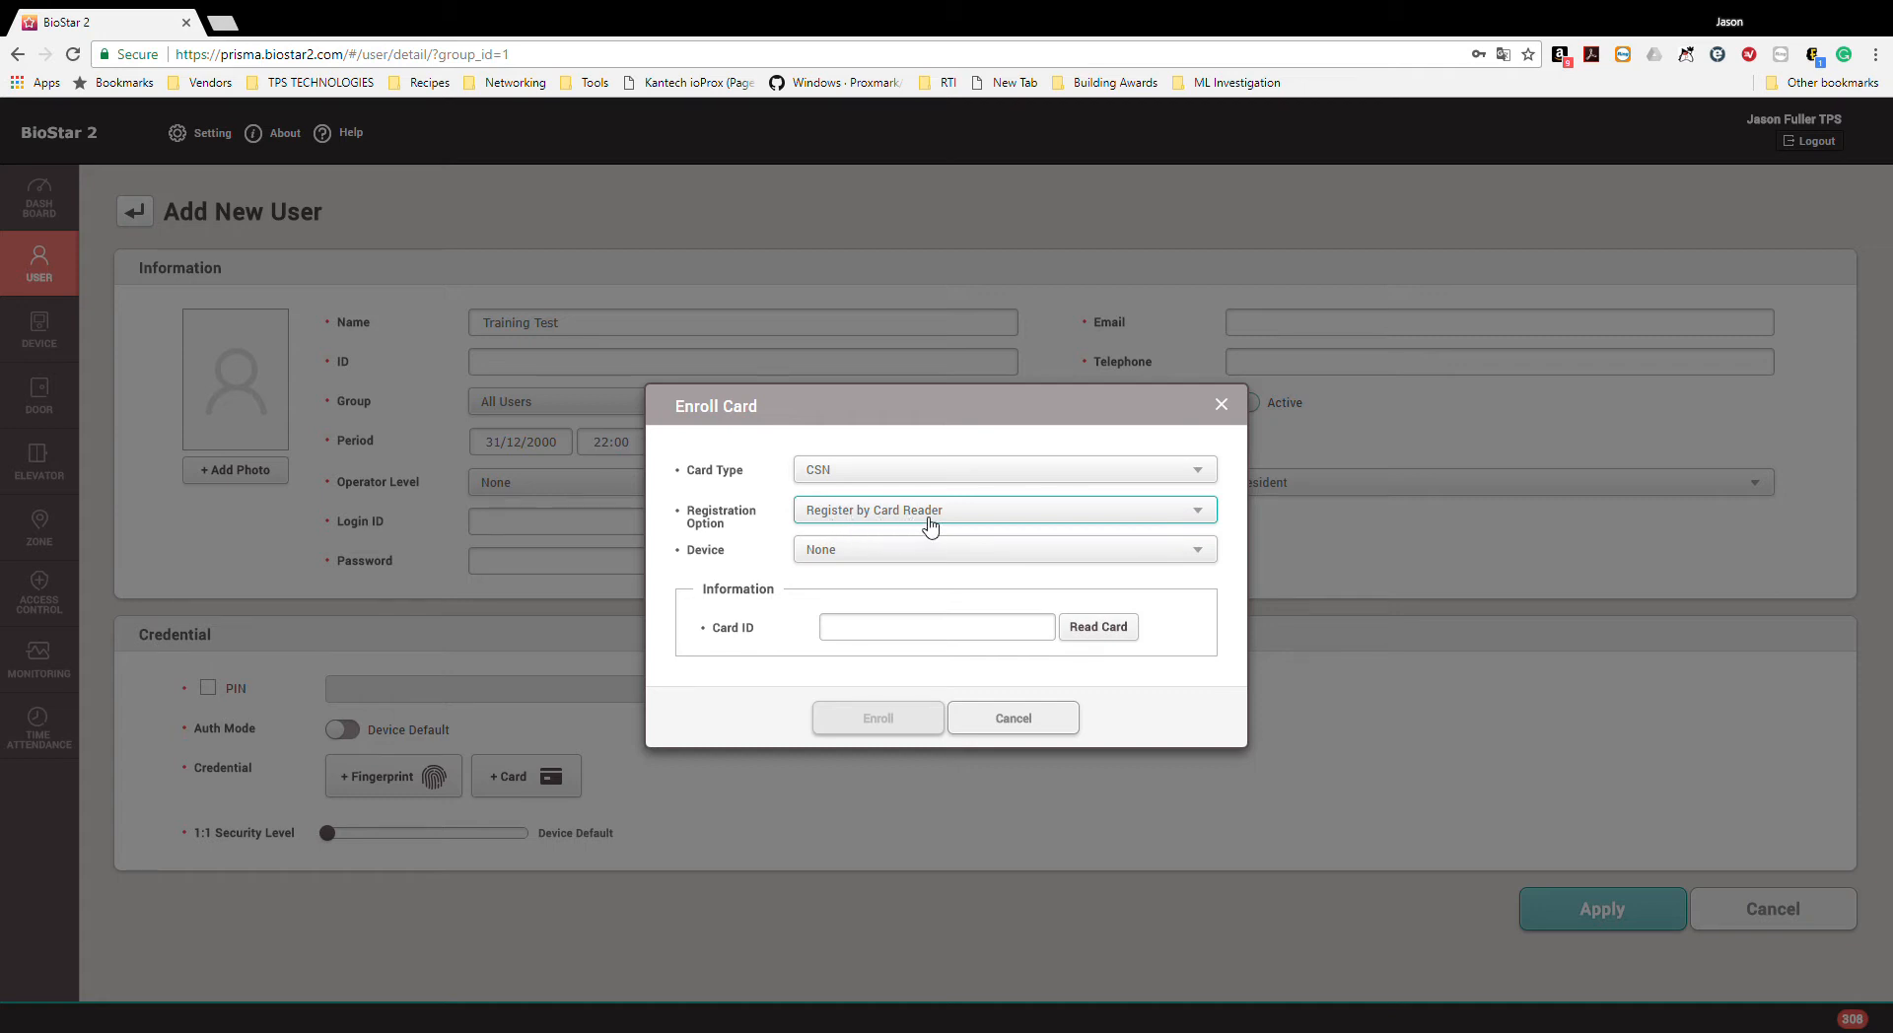
click(849, 552)
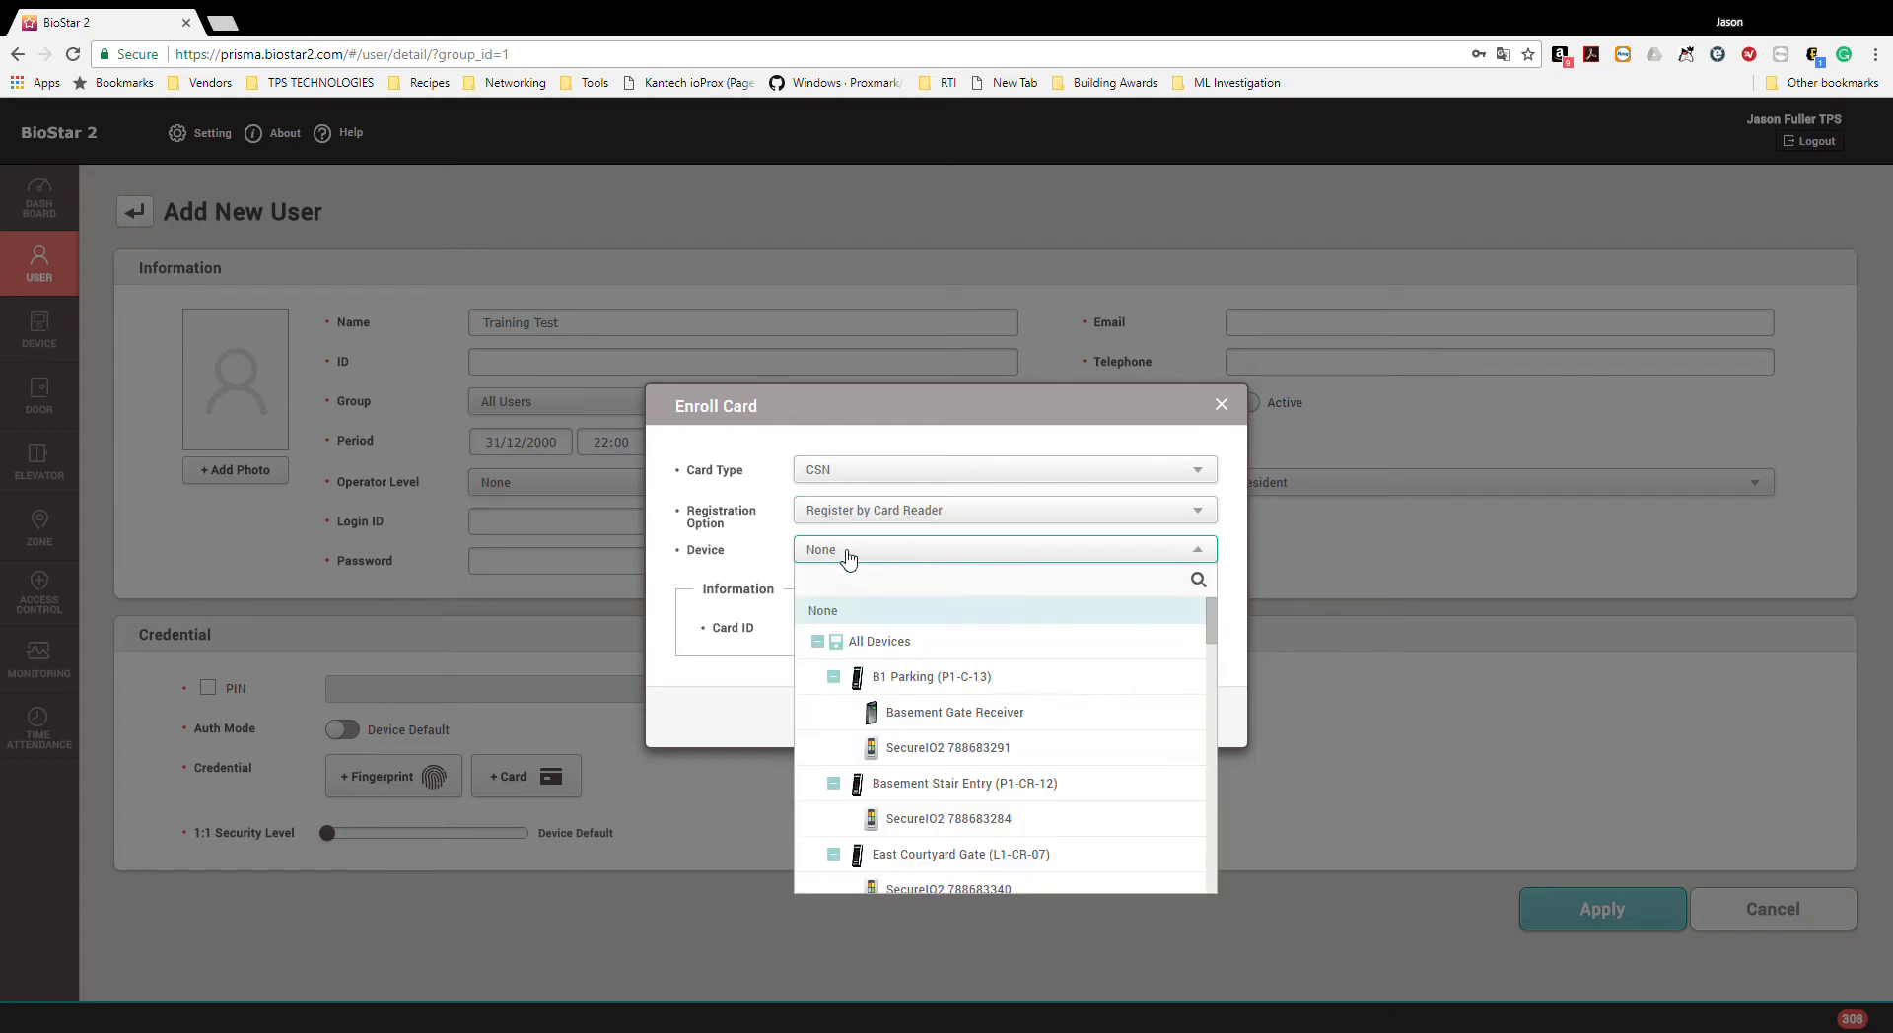
scroll(1036, 690, down, 5)
scroll(1046, 749, down, 8)
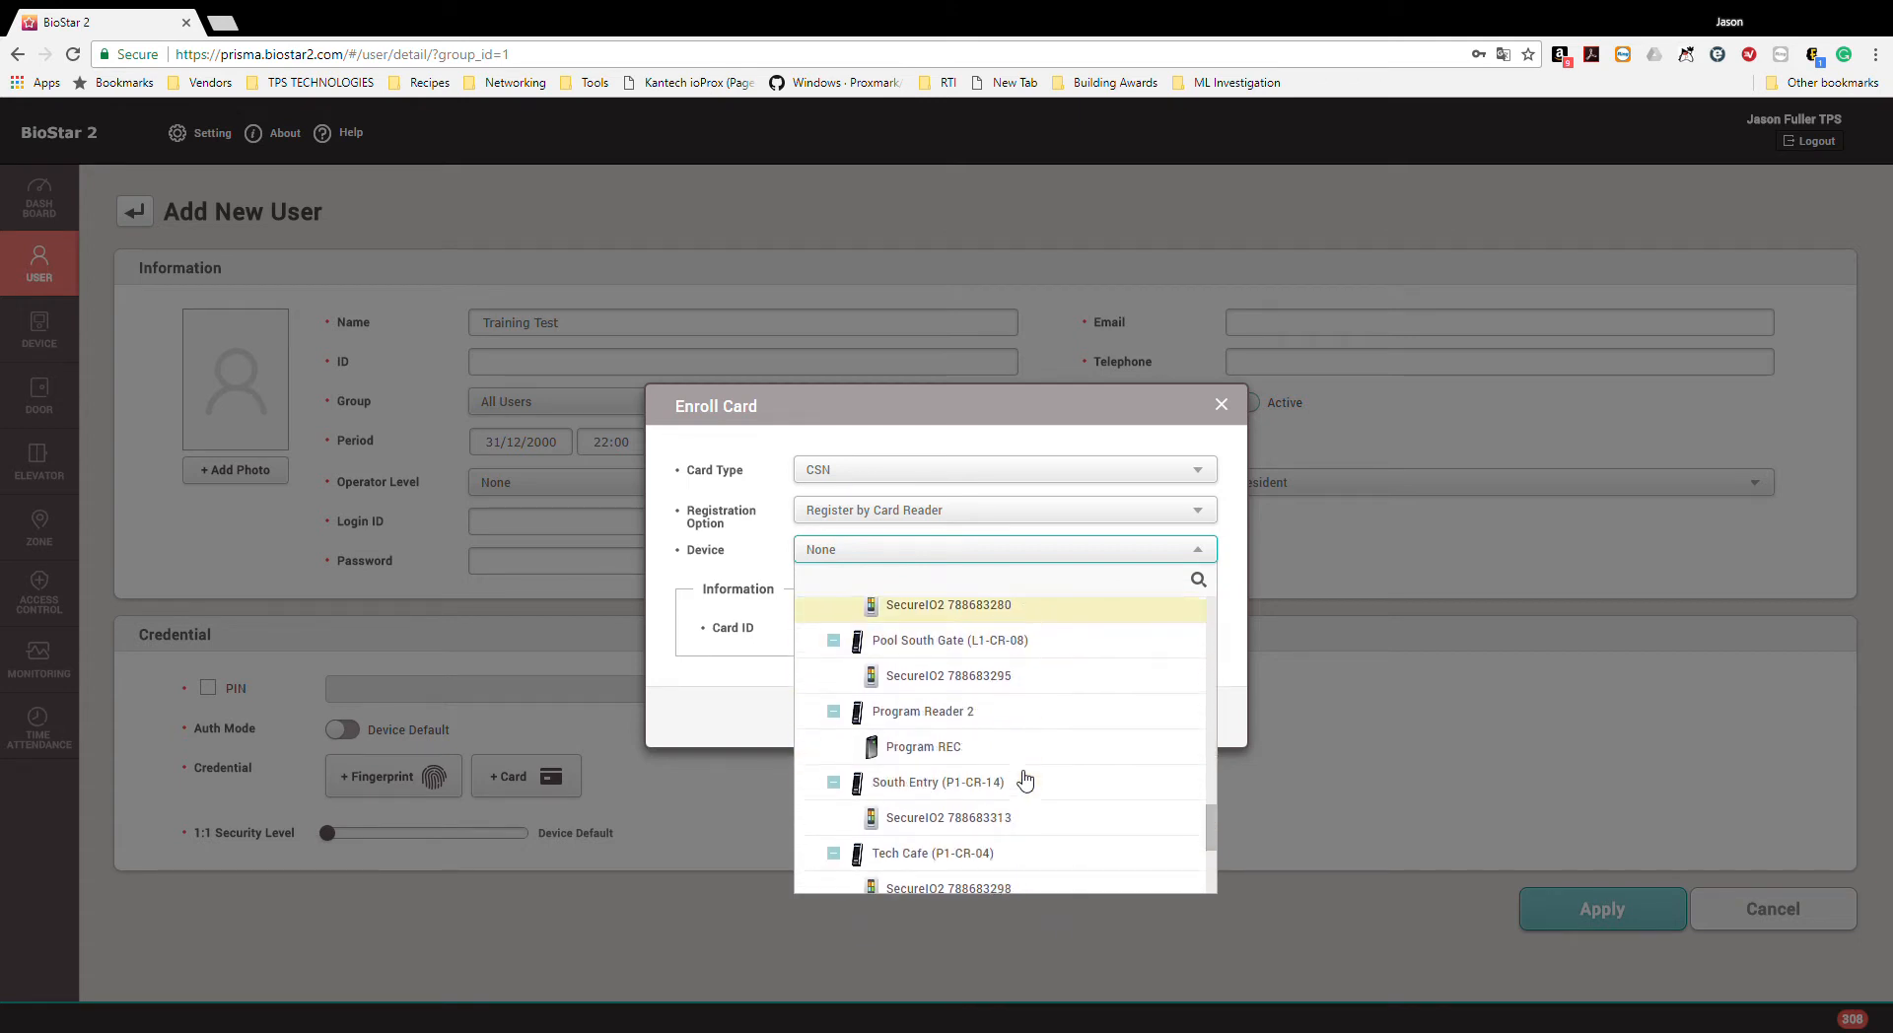
click(982, 714)
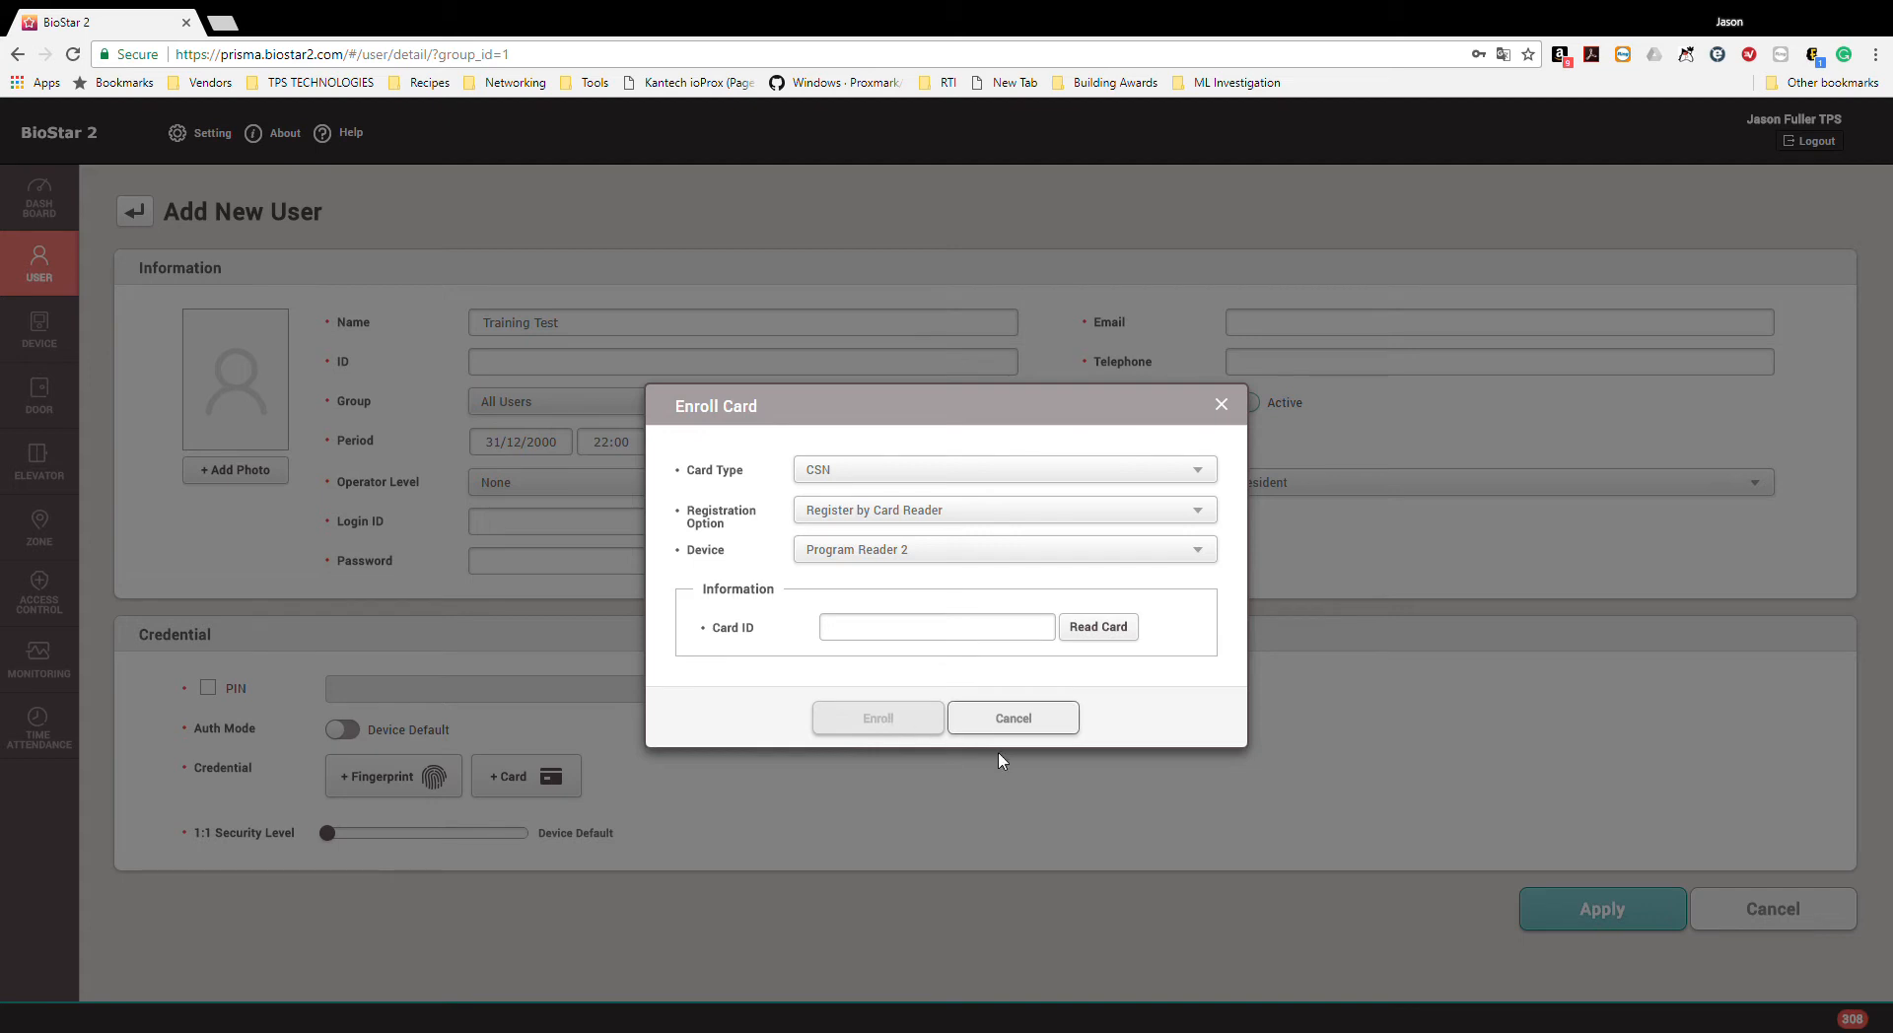
click(1026, 725)
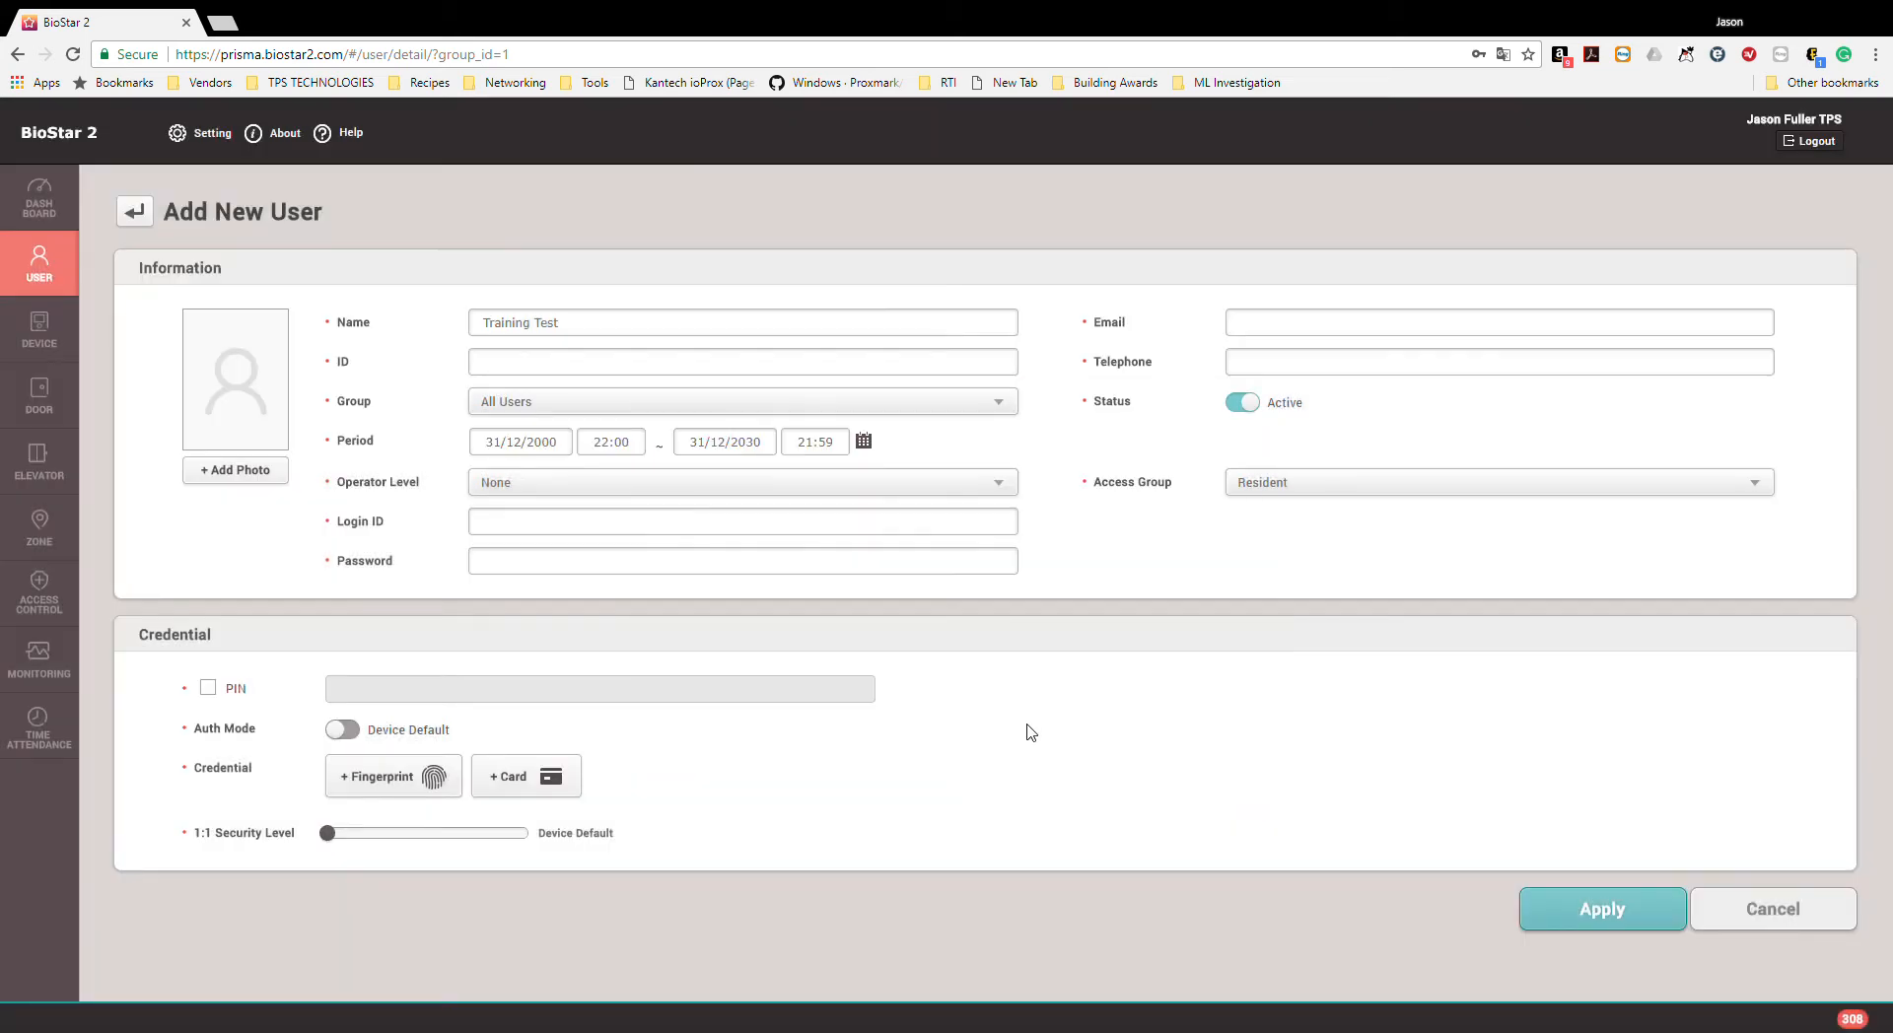
- Start enrolling a card for the user with card type Wiegand and data format 26 bit SIA Standard-H10301
click(533, 788)
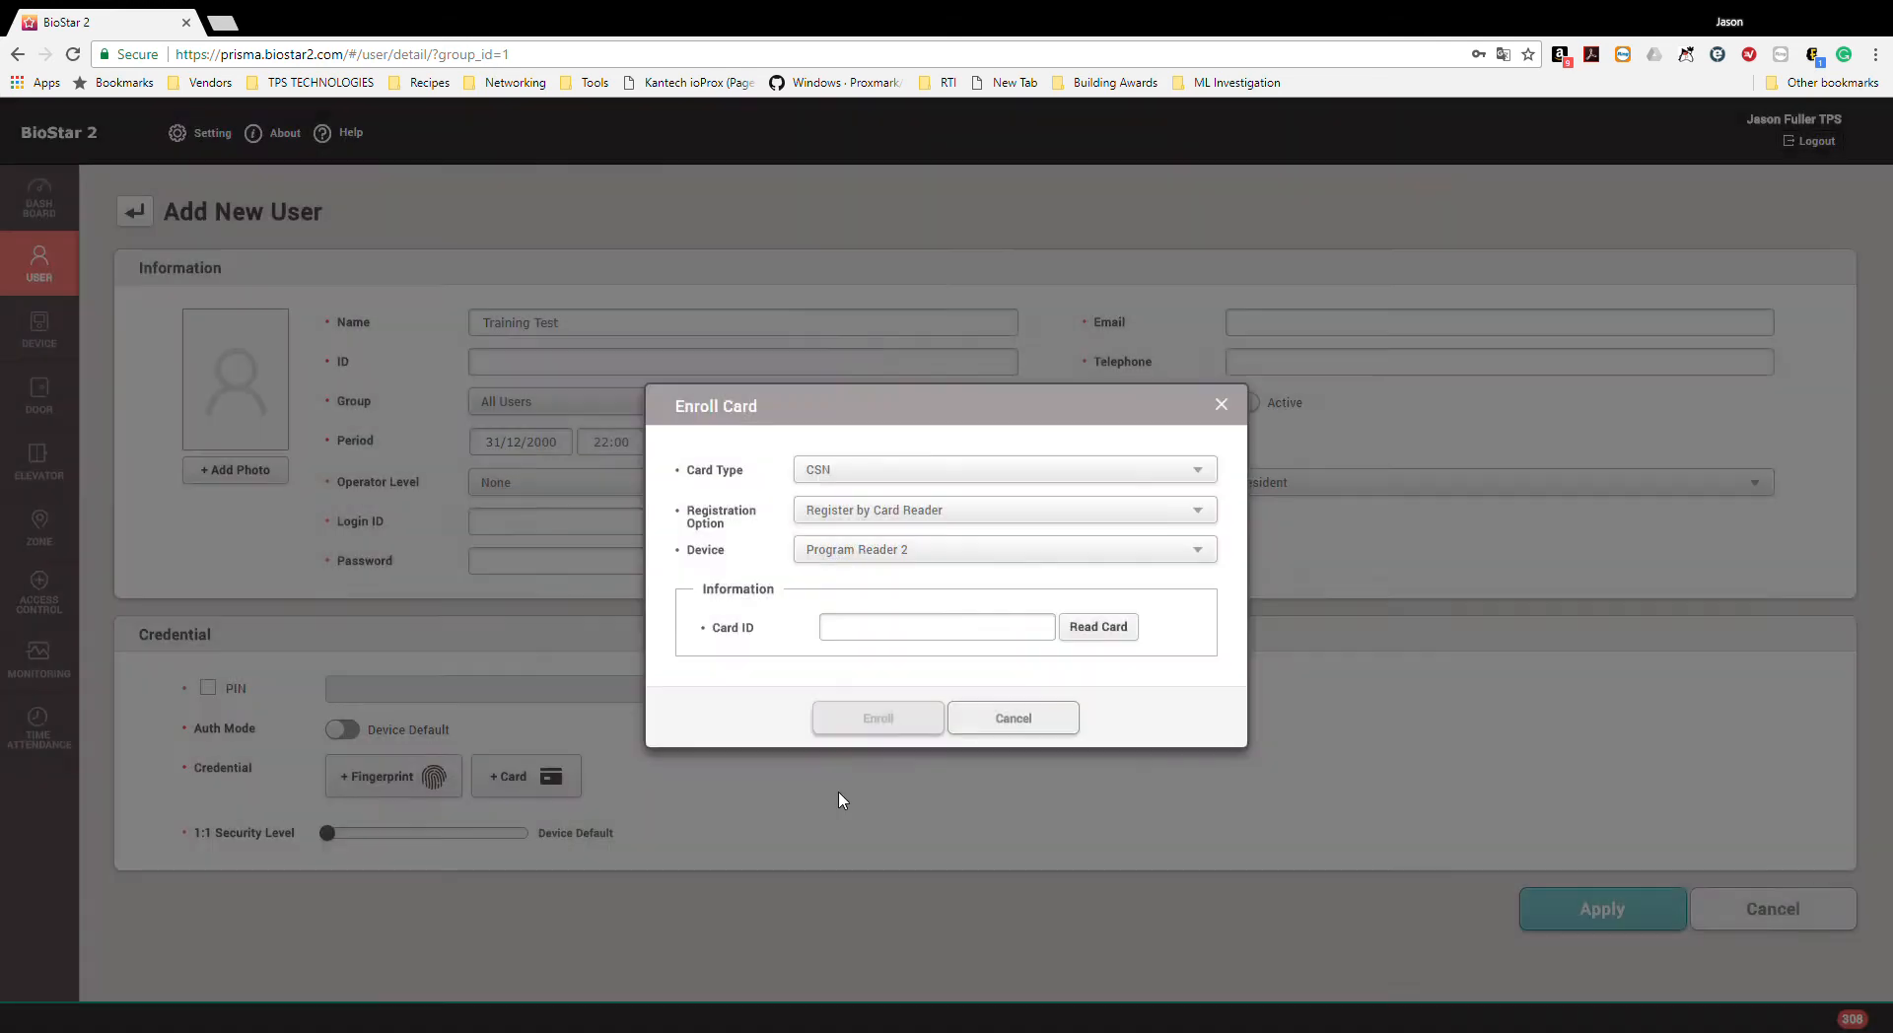
click(850, 480)
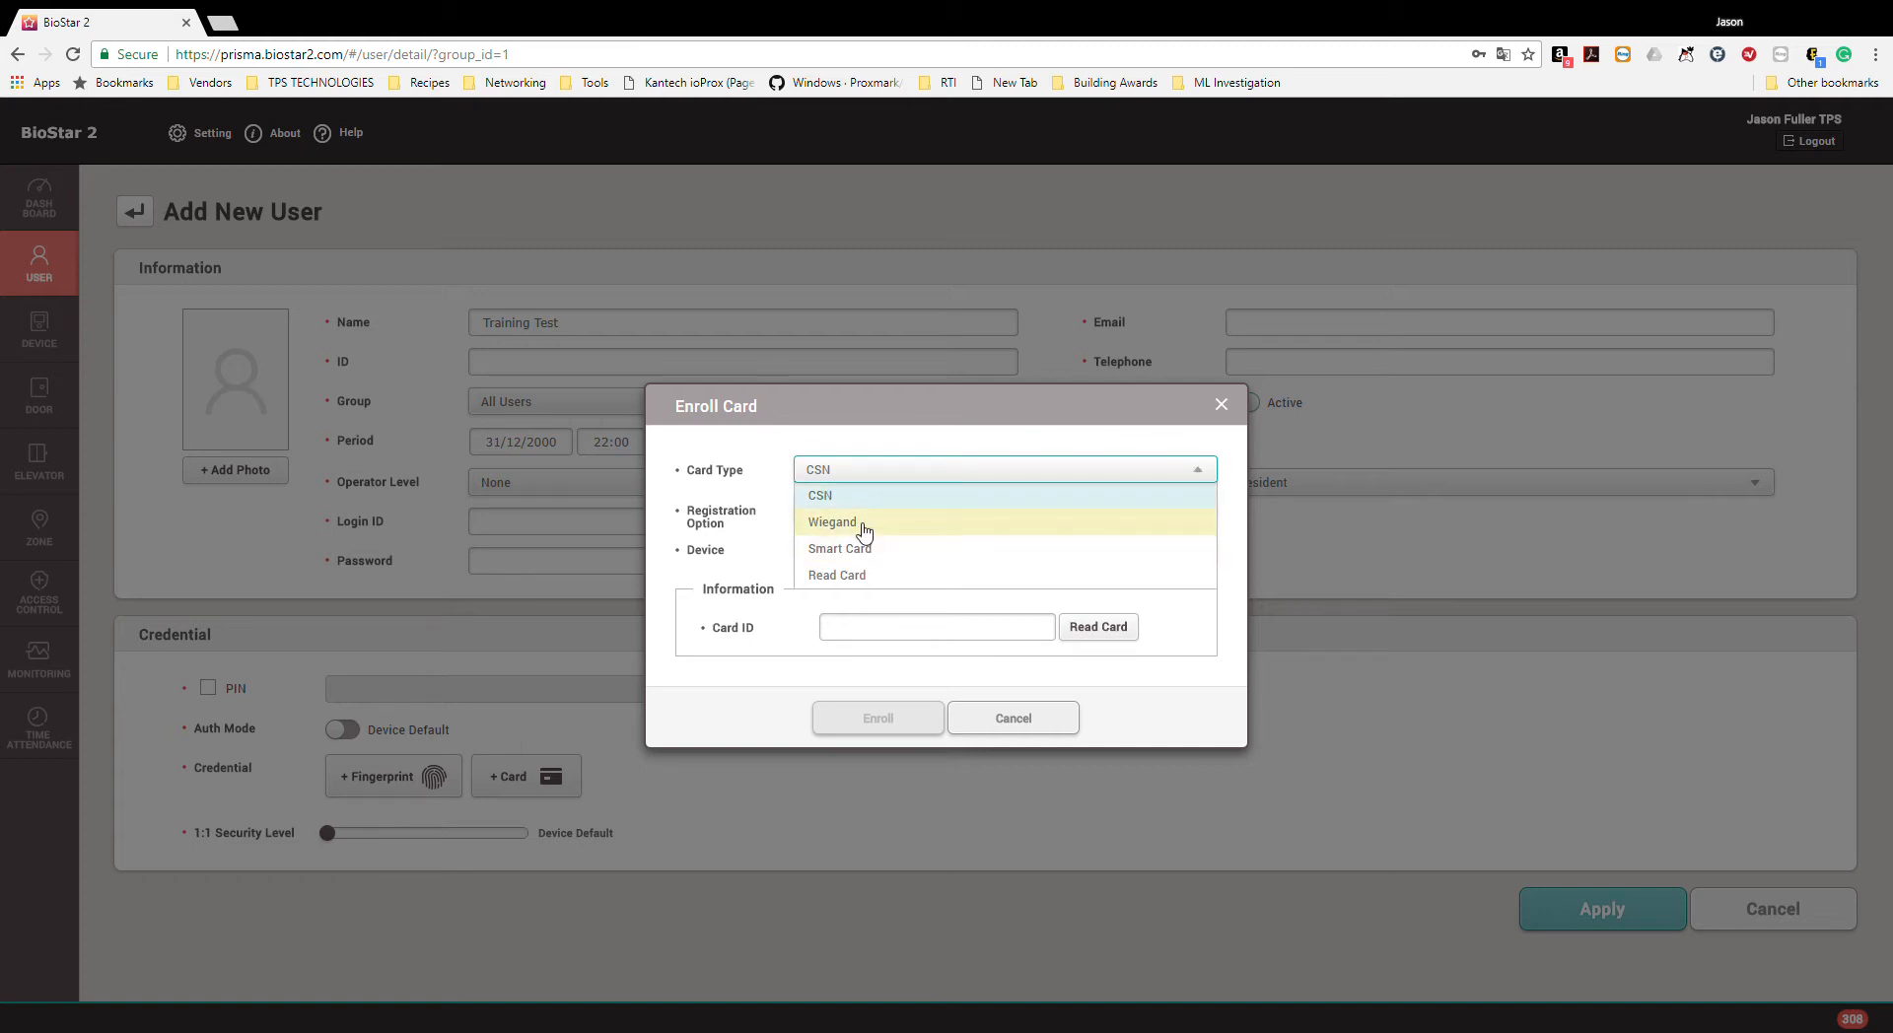
click(864, 534)
click(854, 495)
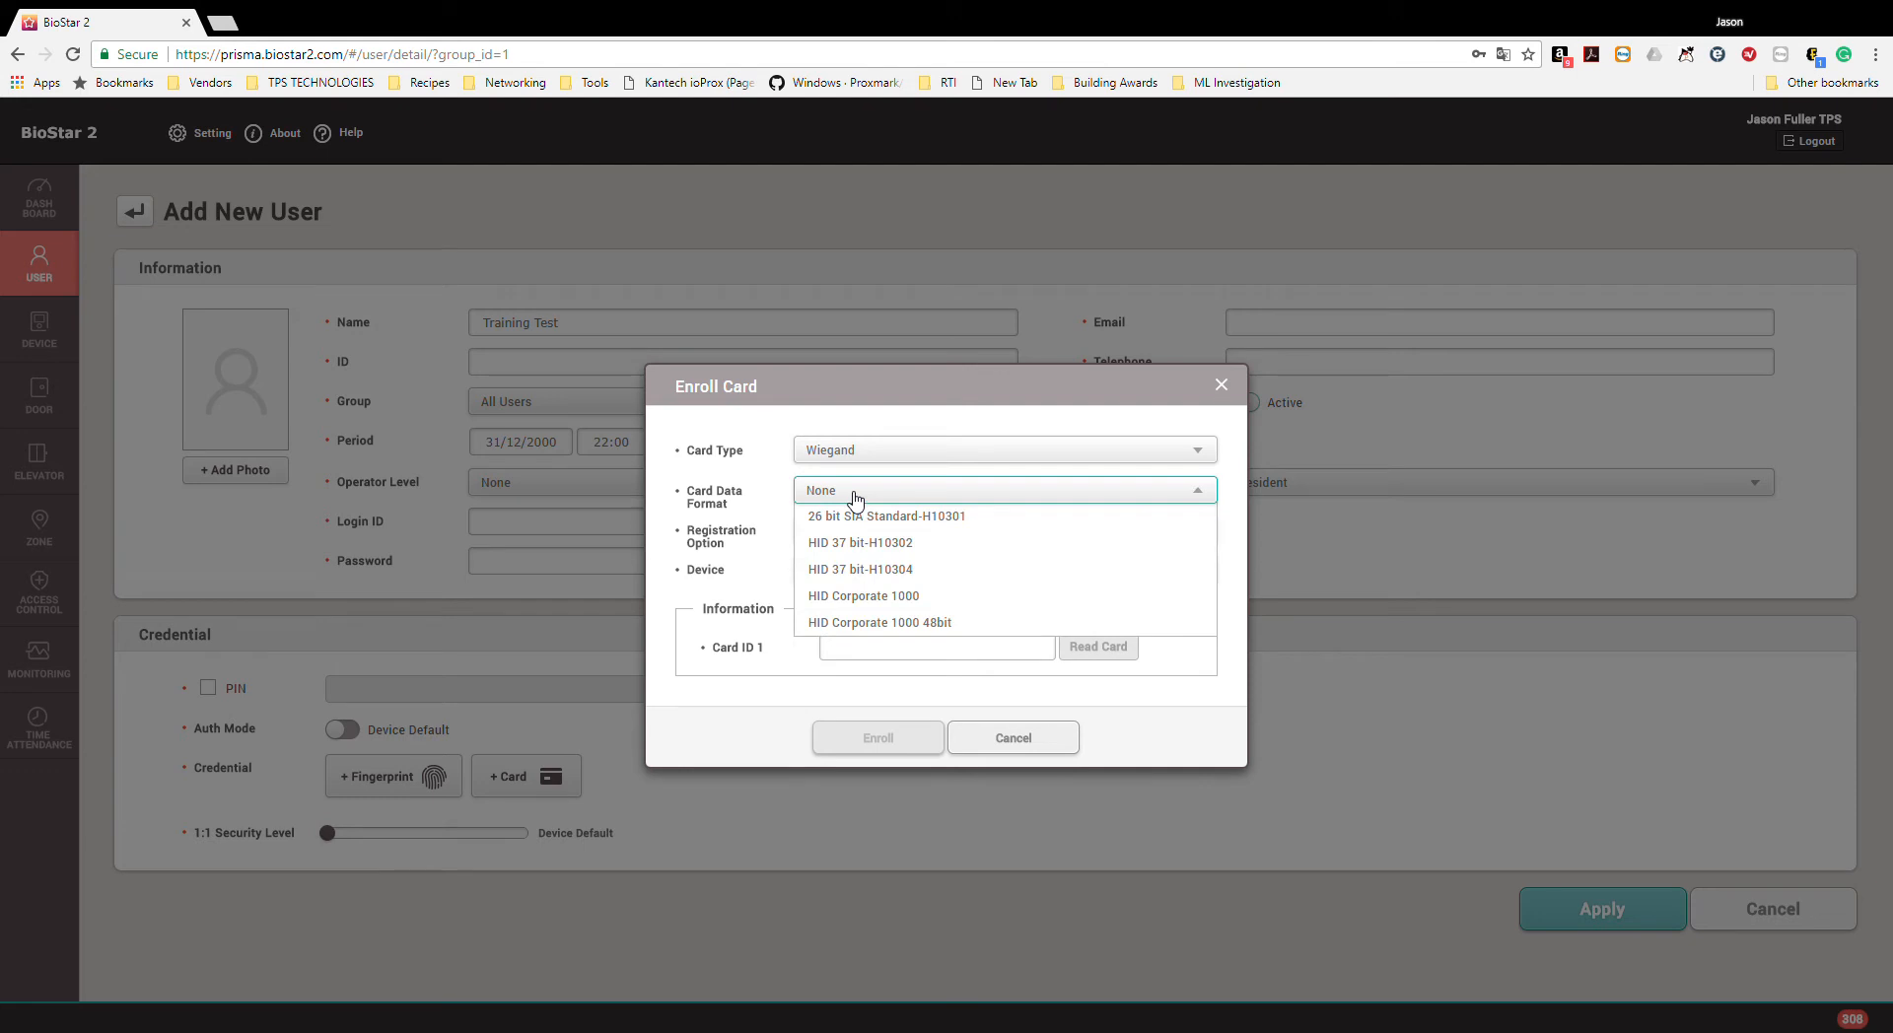
click(919, 520)
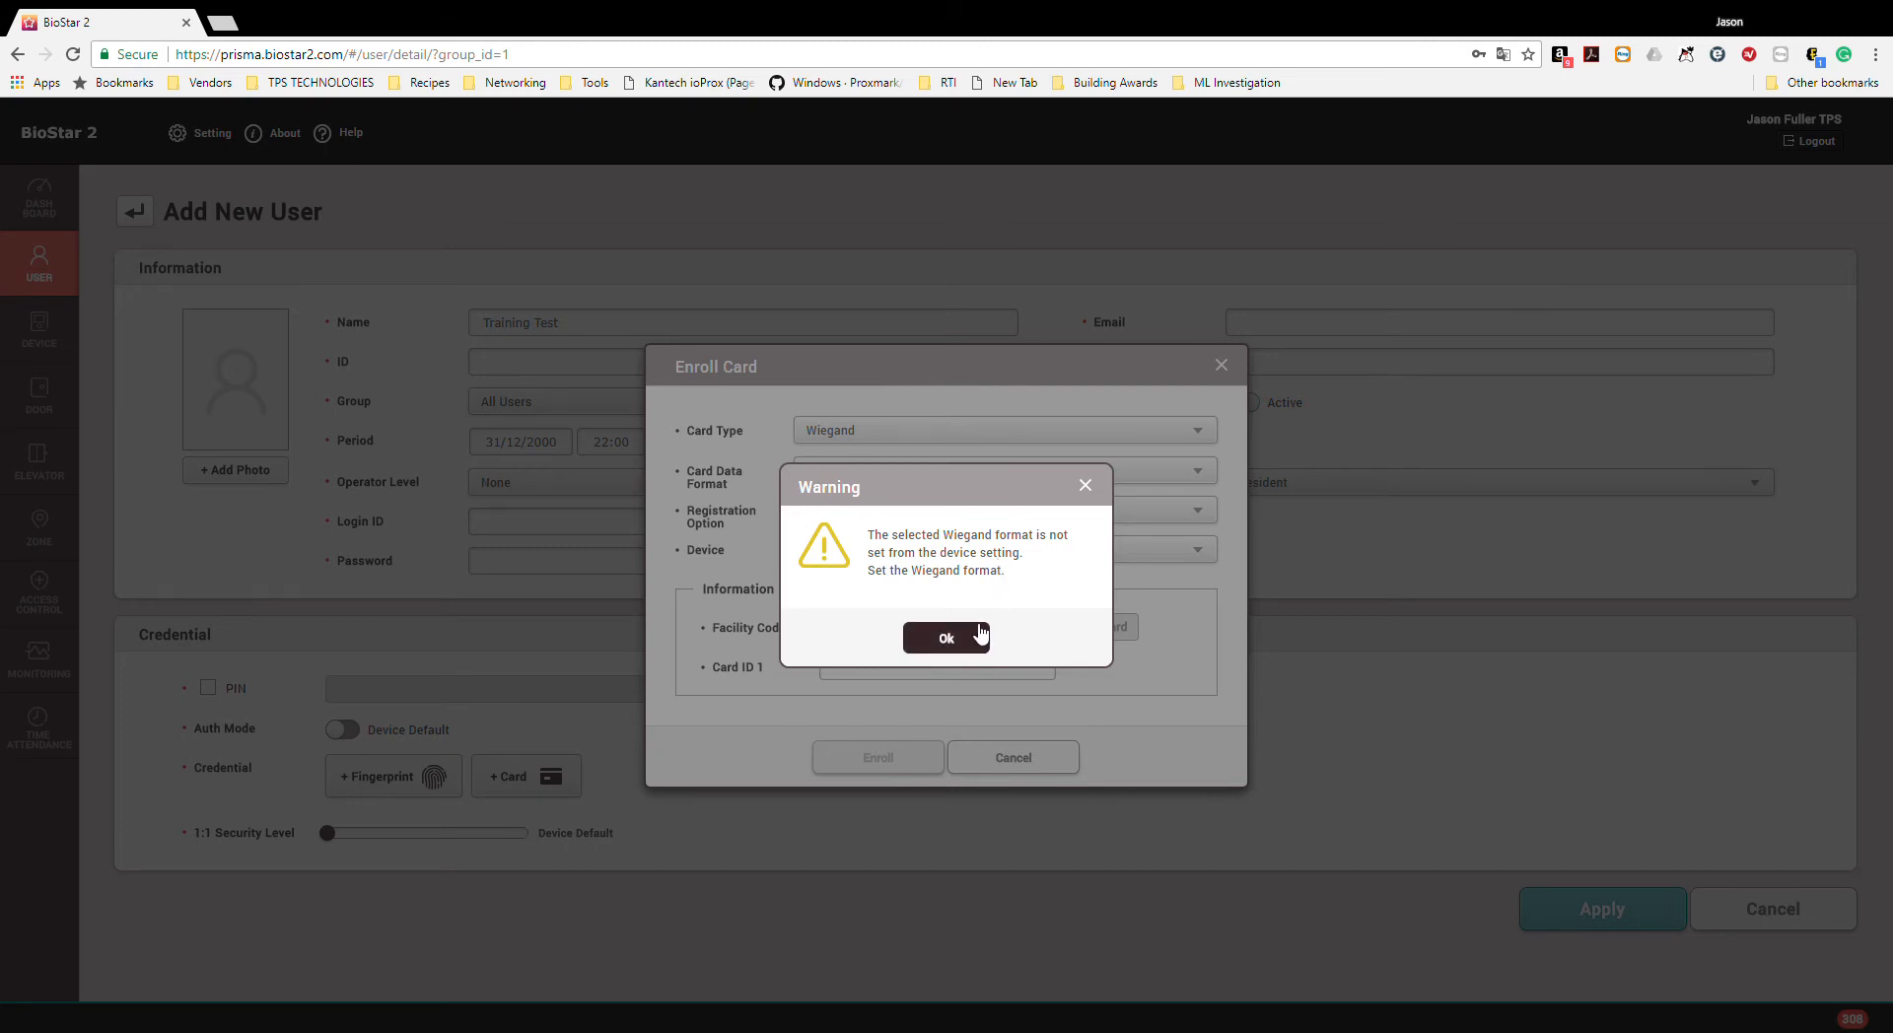
click(1086, 485)
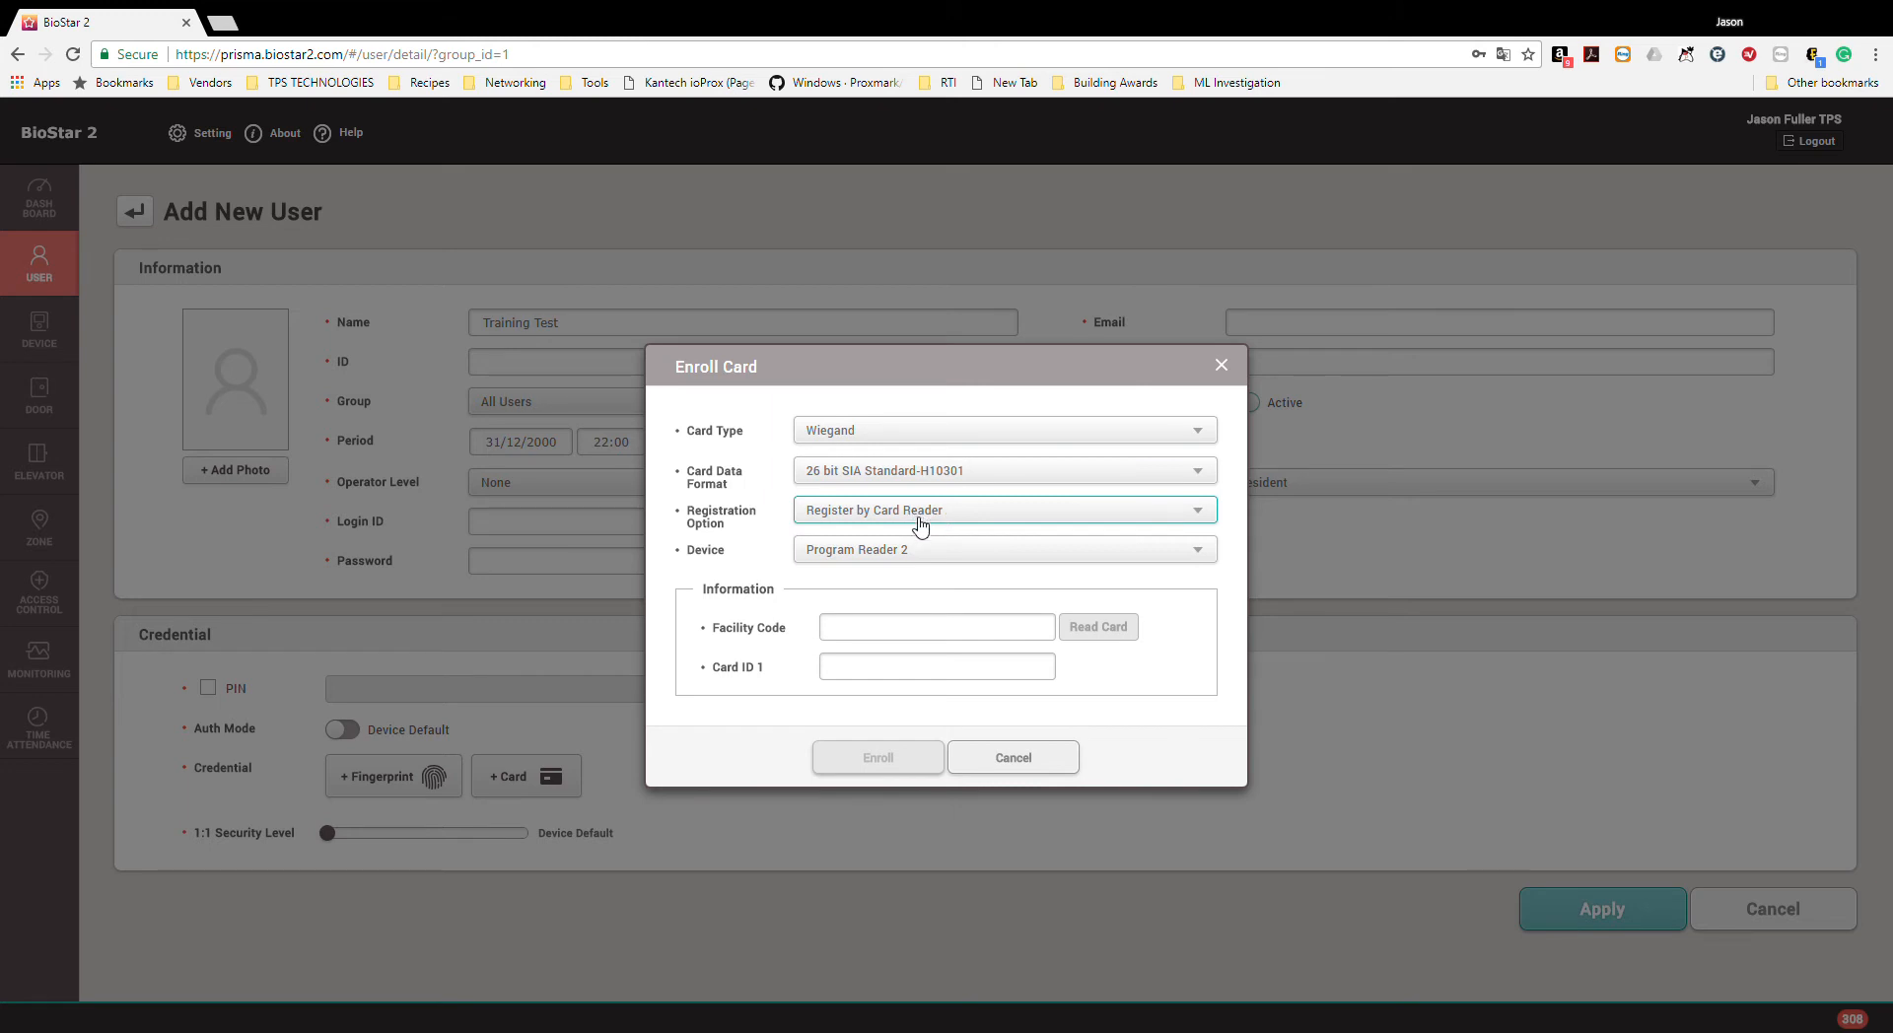
- Choose Program REC as the device for registering the Wiegand card by reader, and cancel the card enrollment
click(919, 556)
scroll(1015, 729, down, 10)
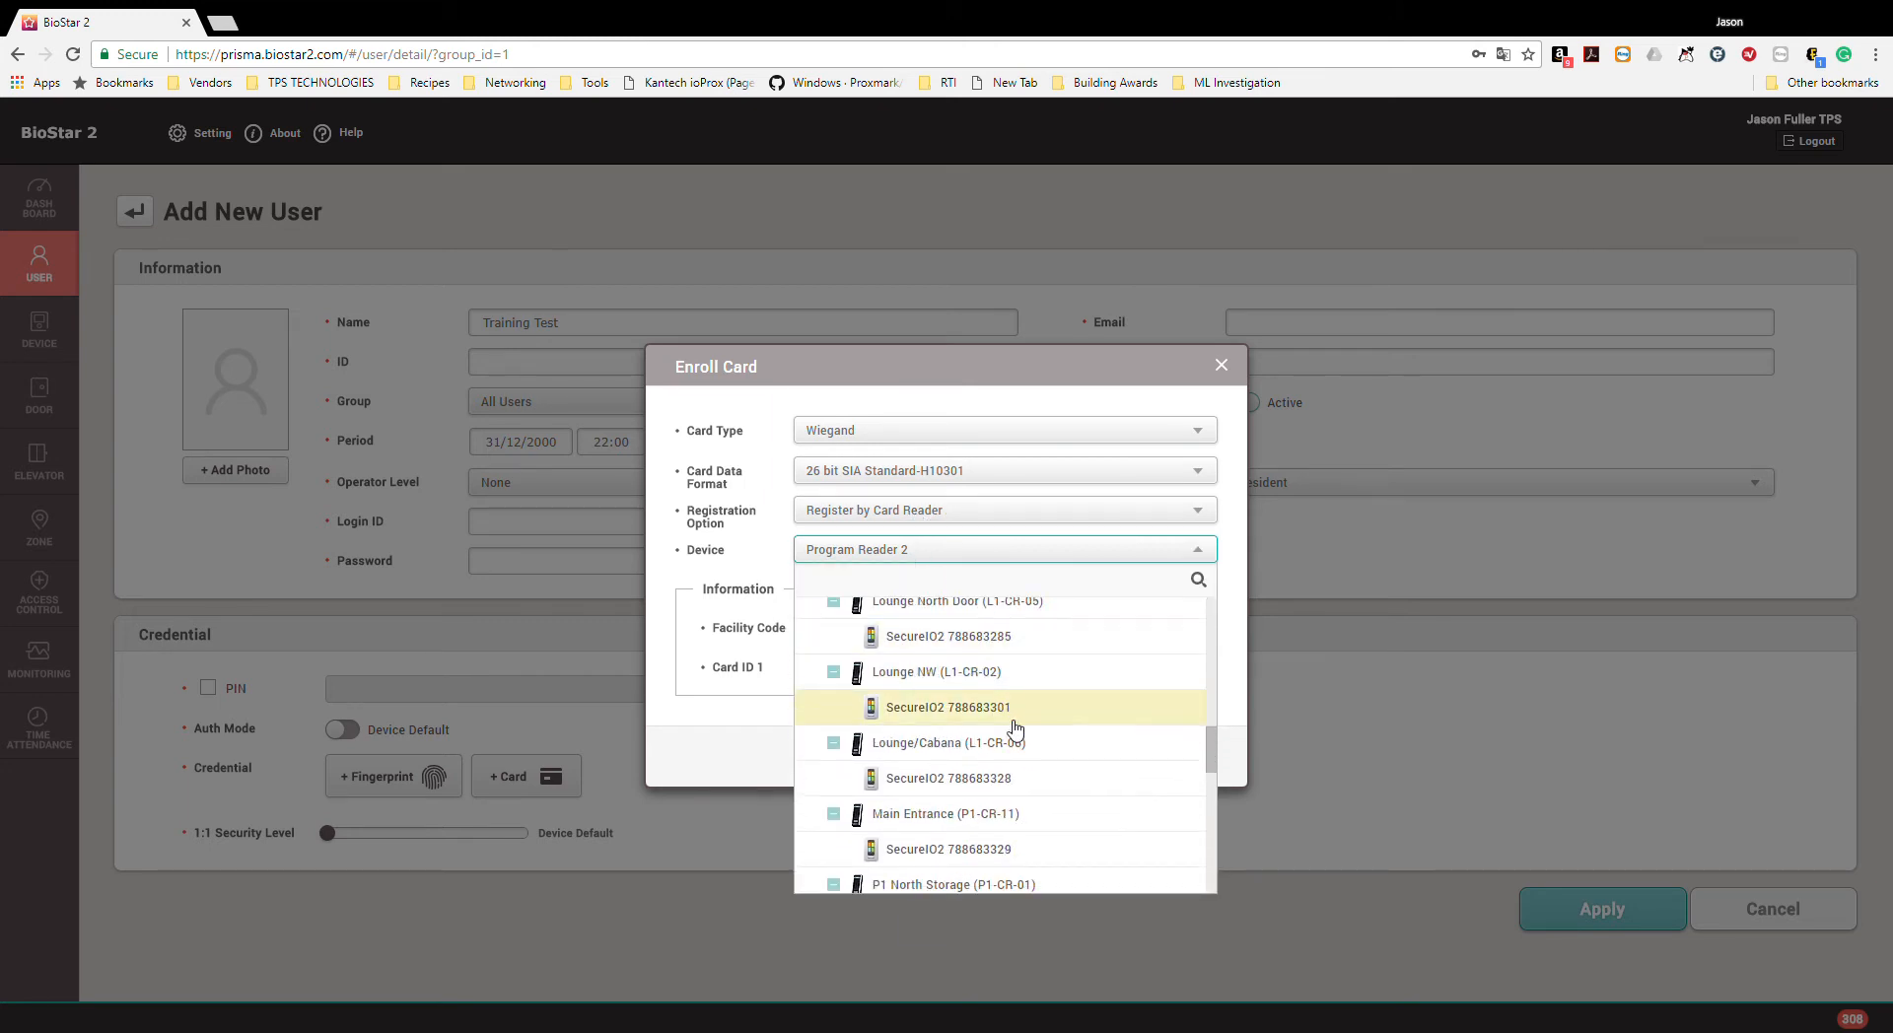
scroll(1021, 768, down, 1)
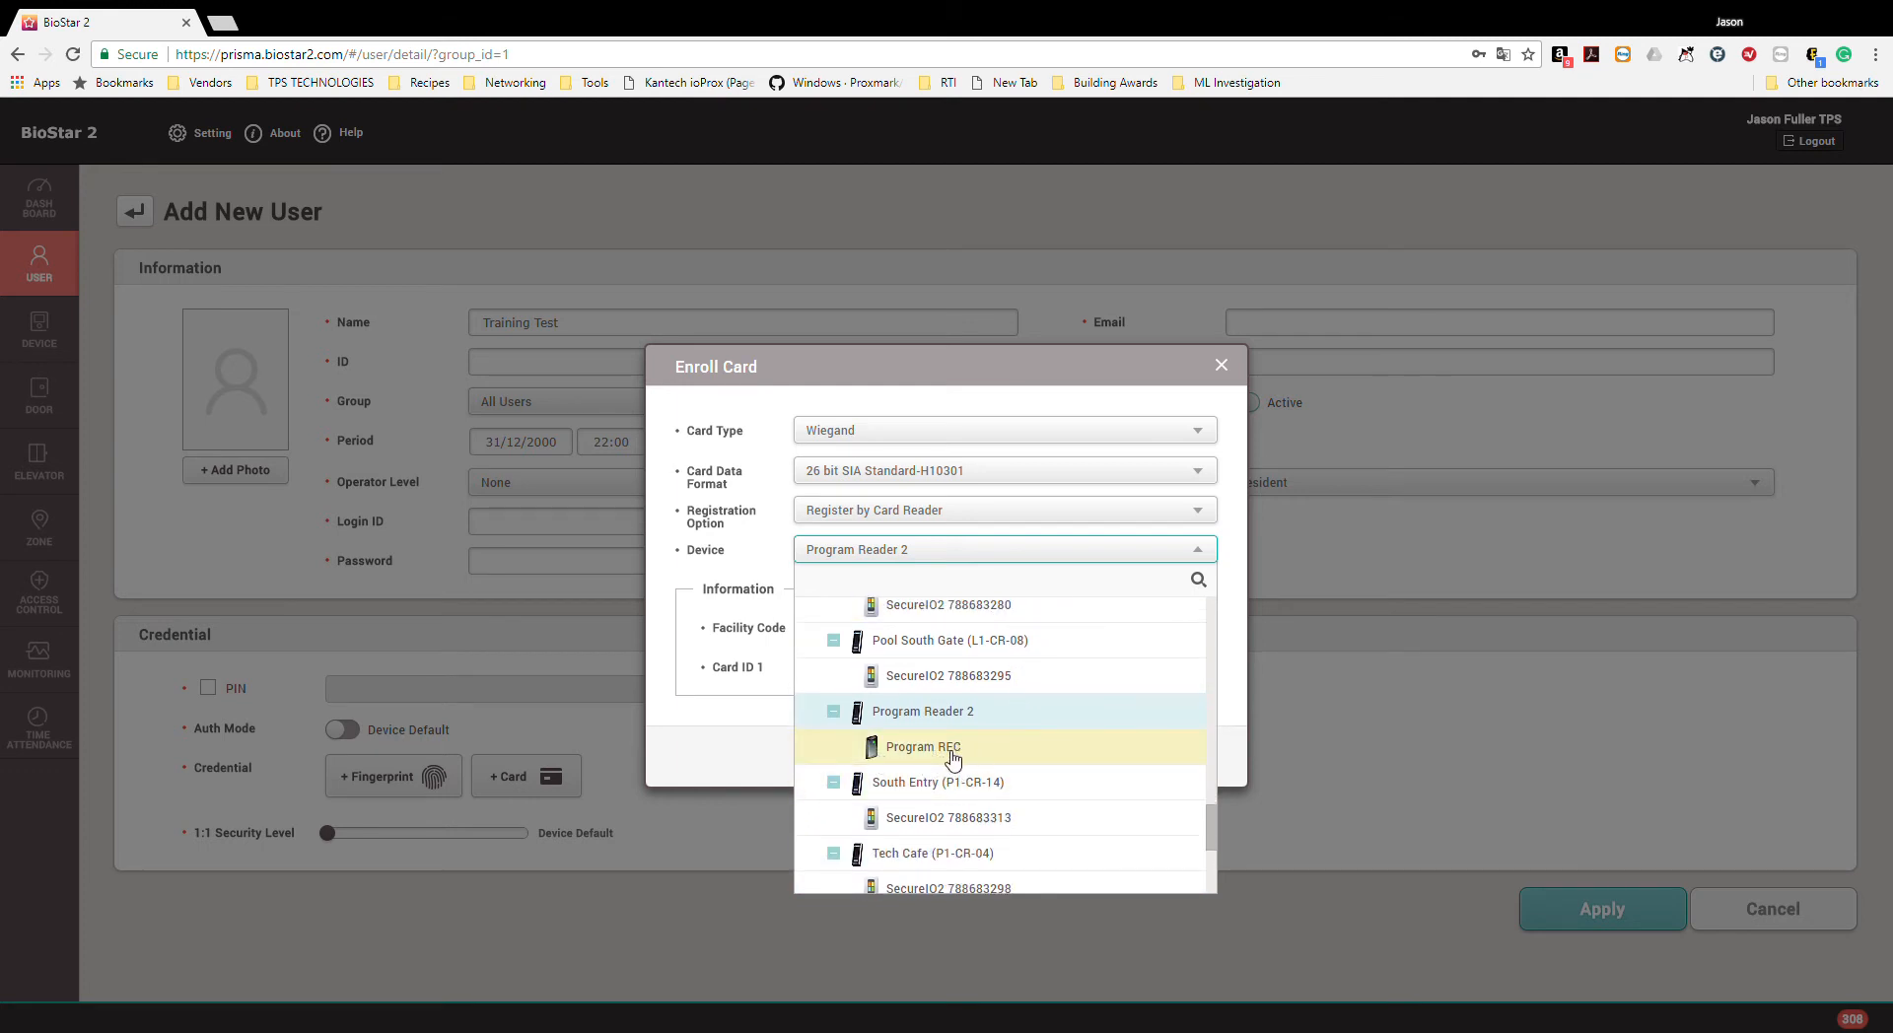
click(948, 751)
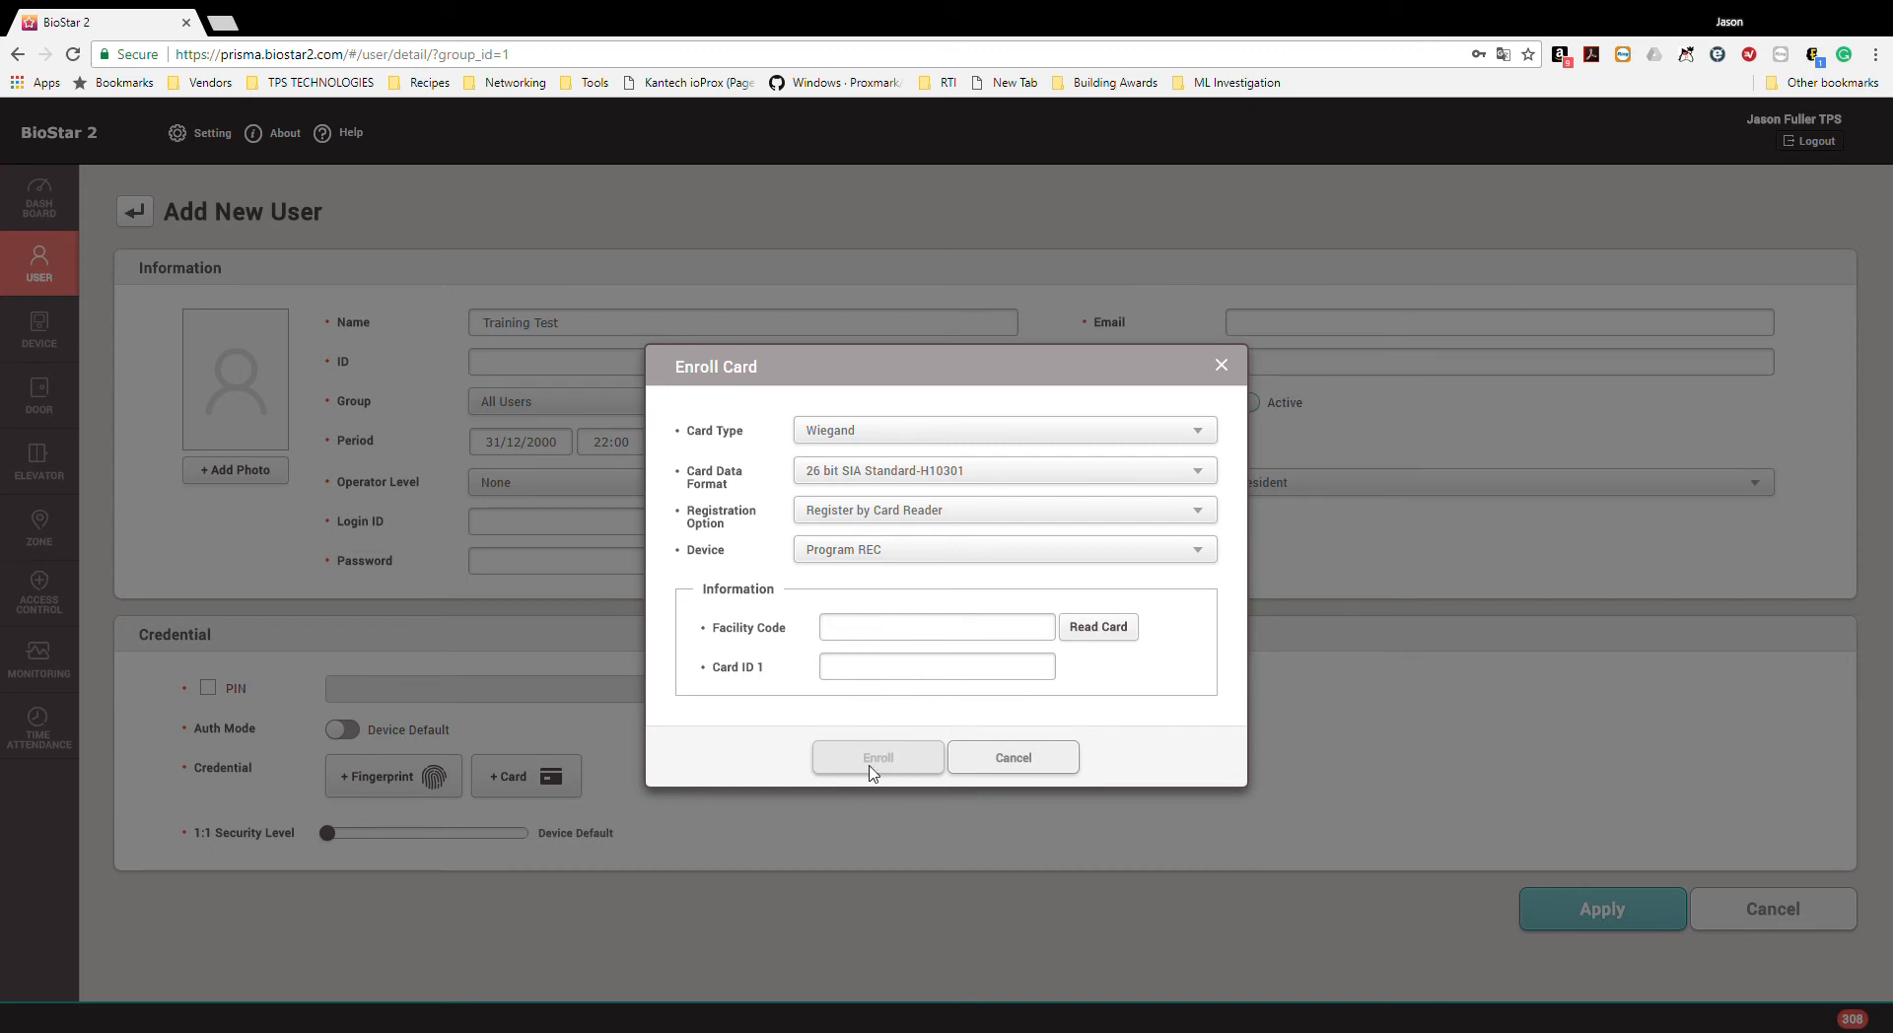
click(1029, 765)
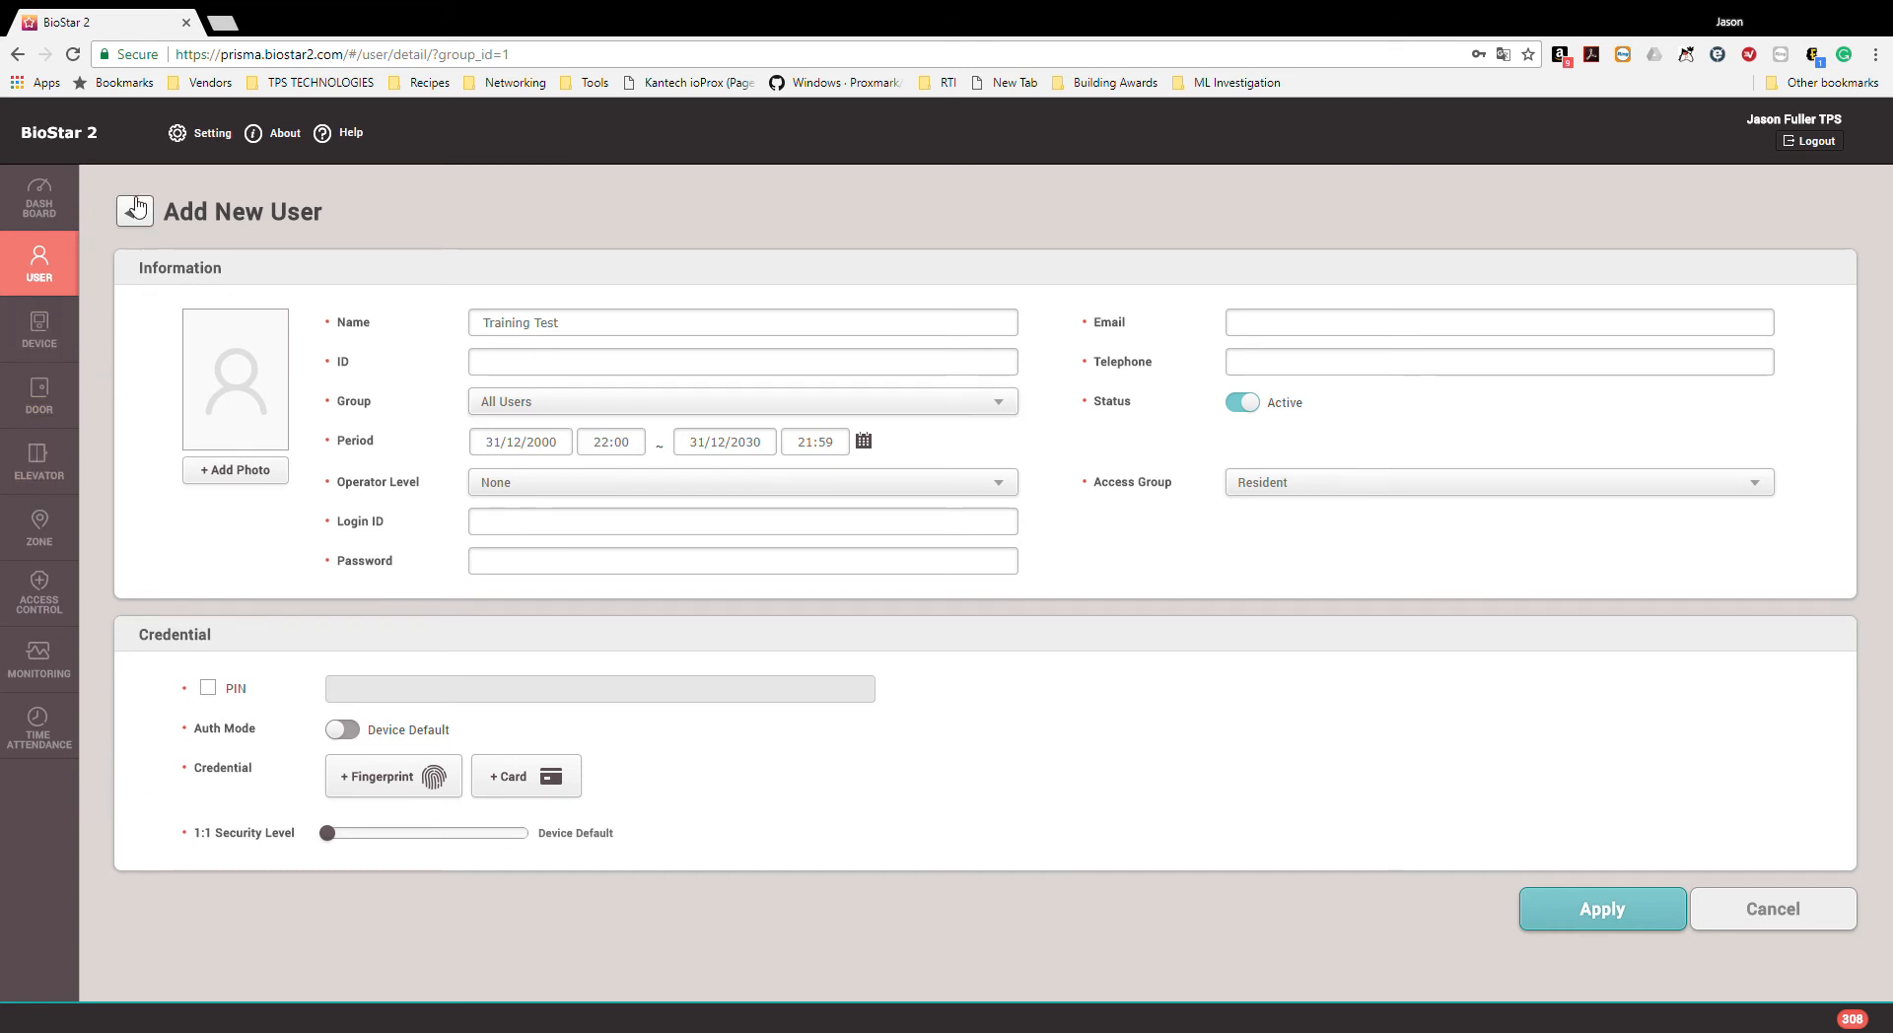
- Look through the full device list, checking the device names, types, IP addresses and statuses
click(59, 340)
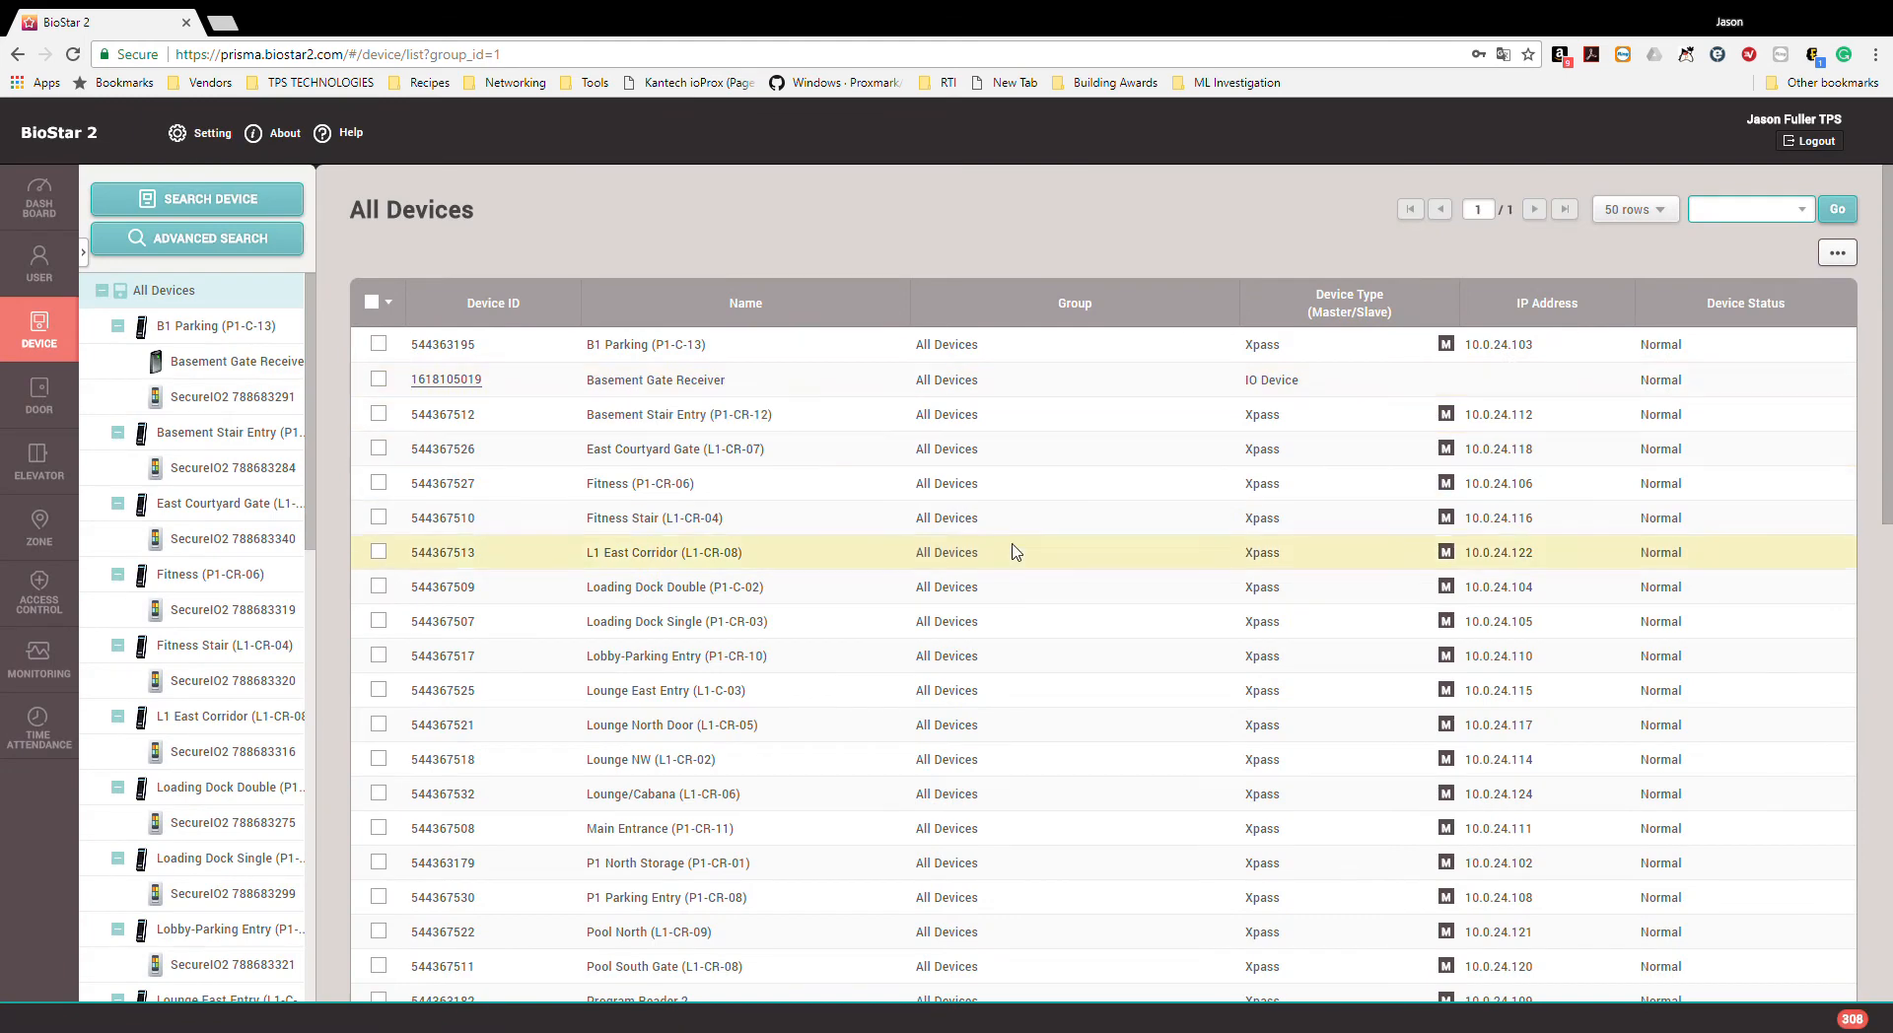
scroll(1016, 591, down, 8)
scroll(782, 661, up, 8)
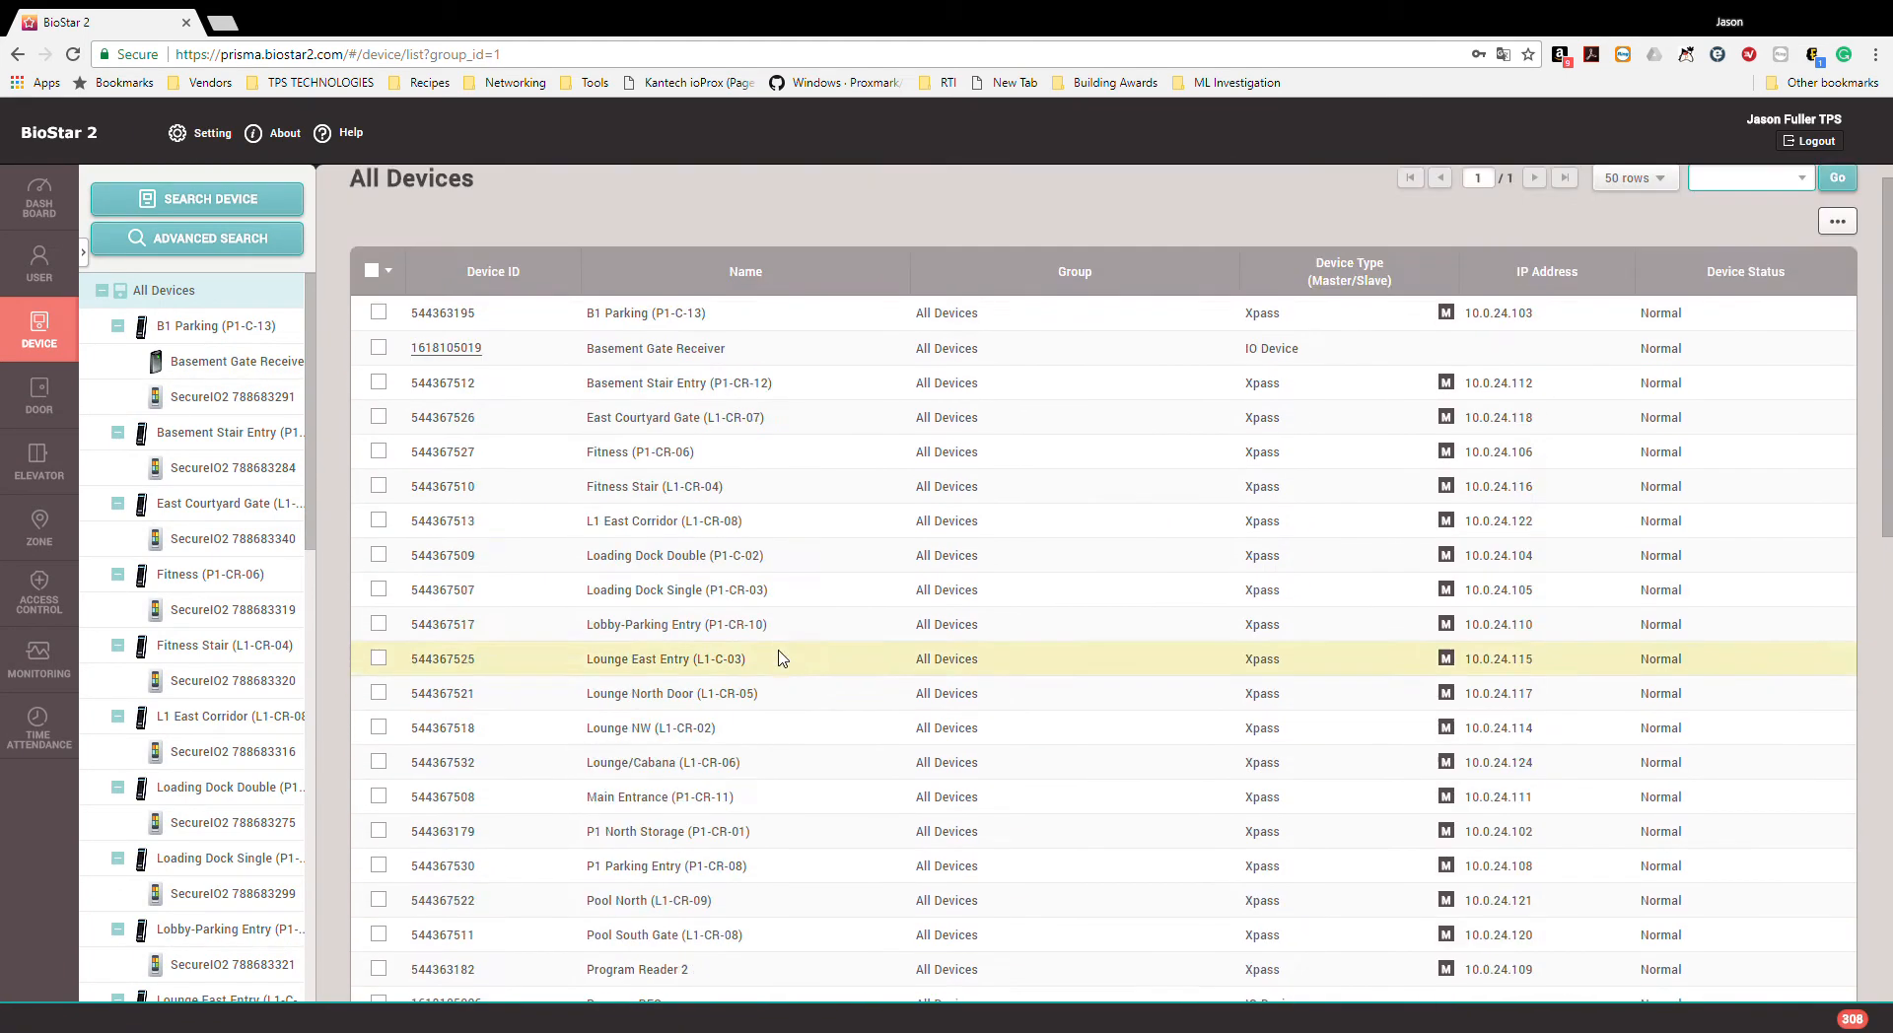
scroll(782, 659, up, 1)
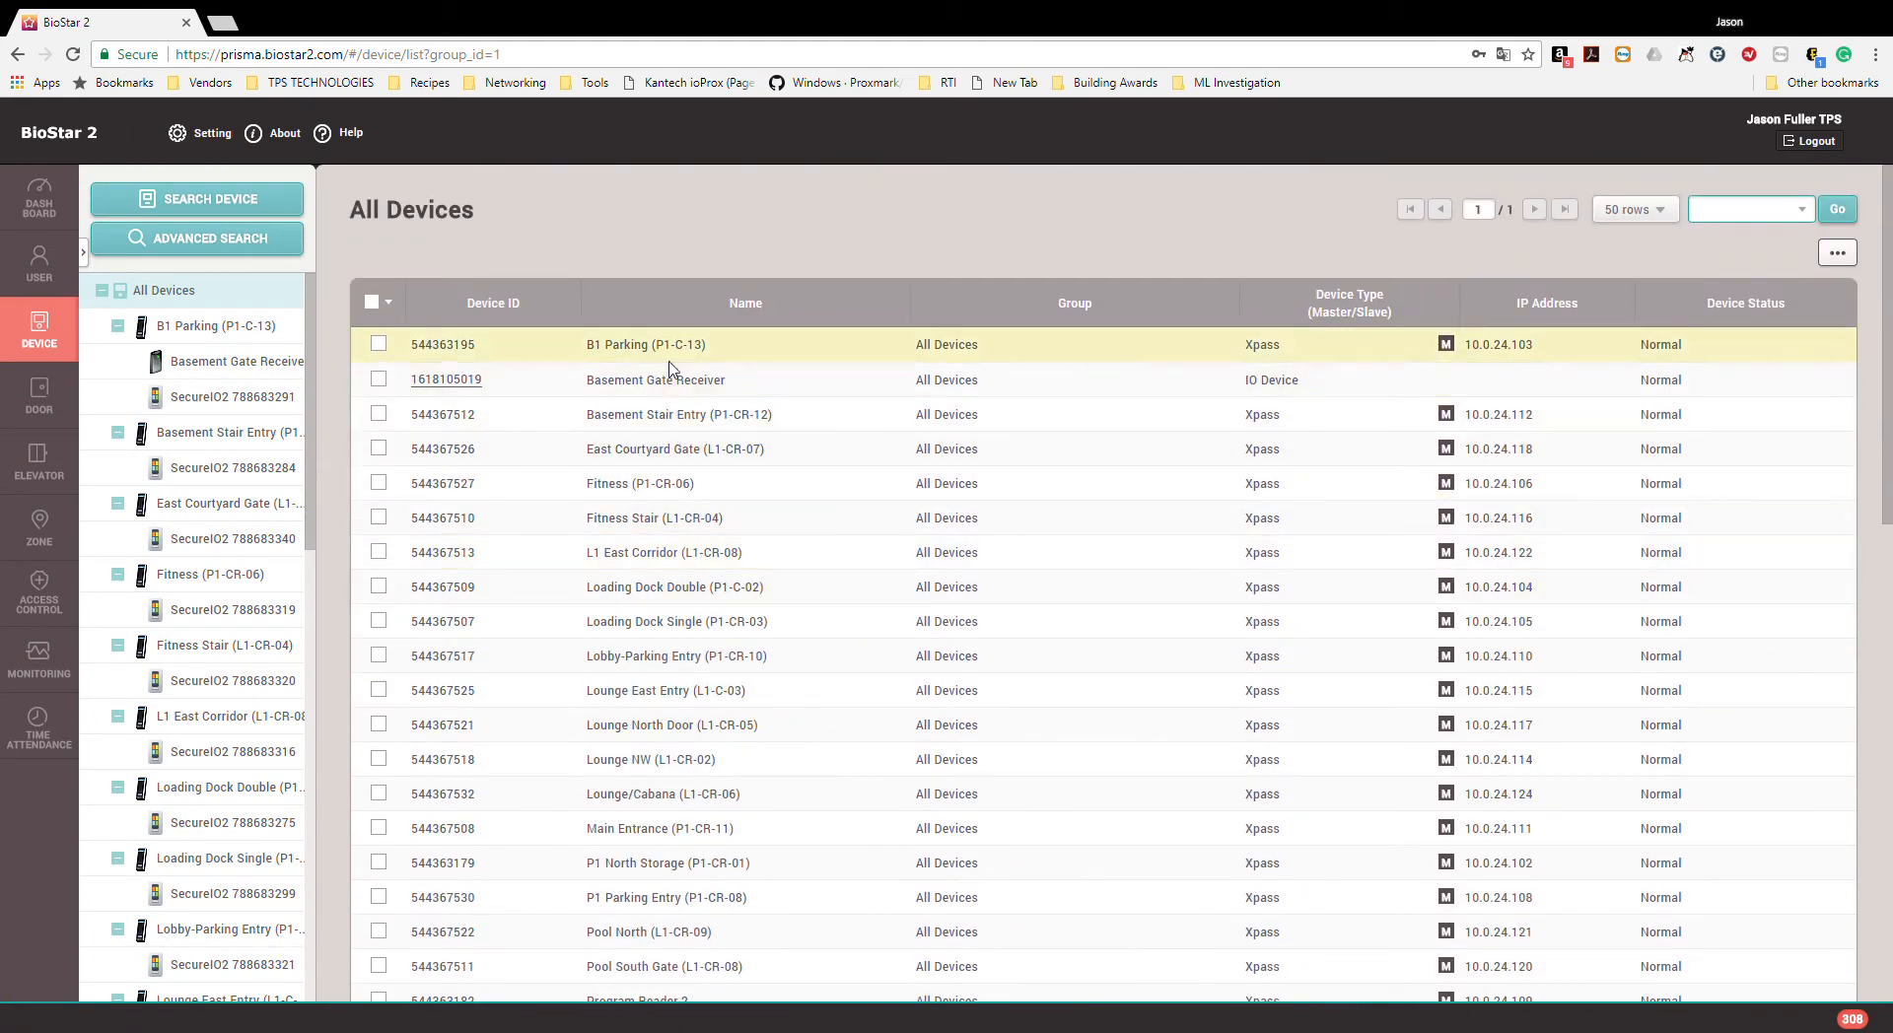
scroll(1684, 611, down, 3)
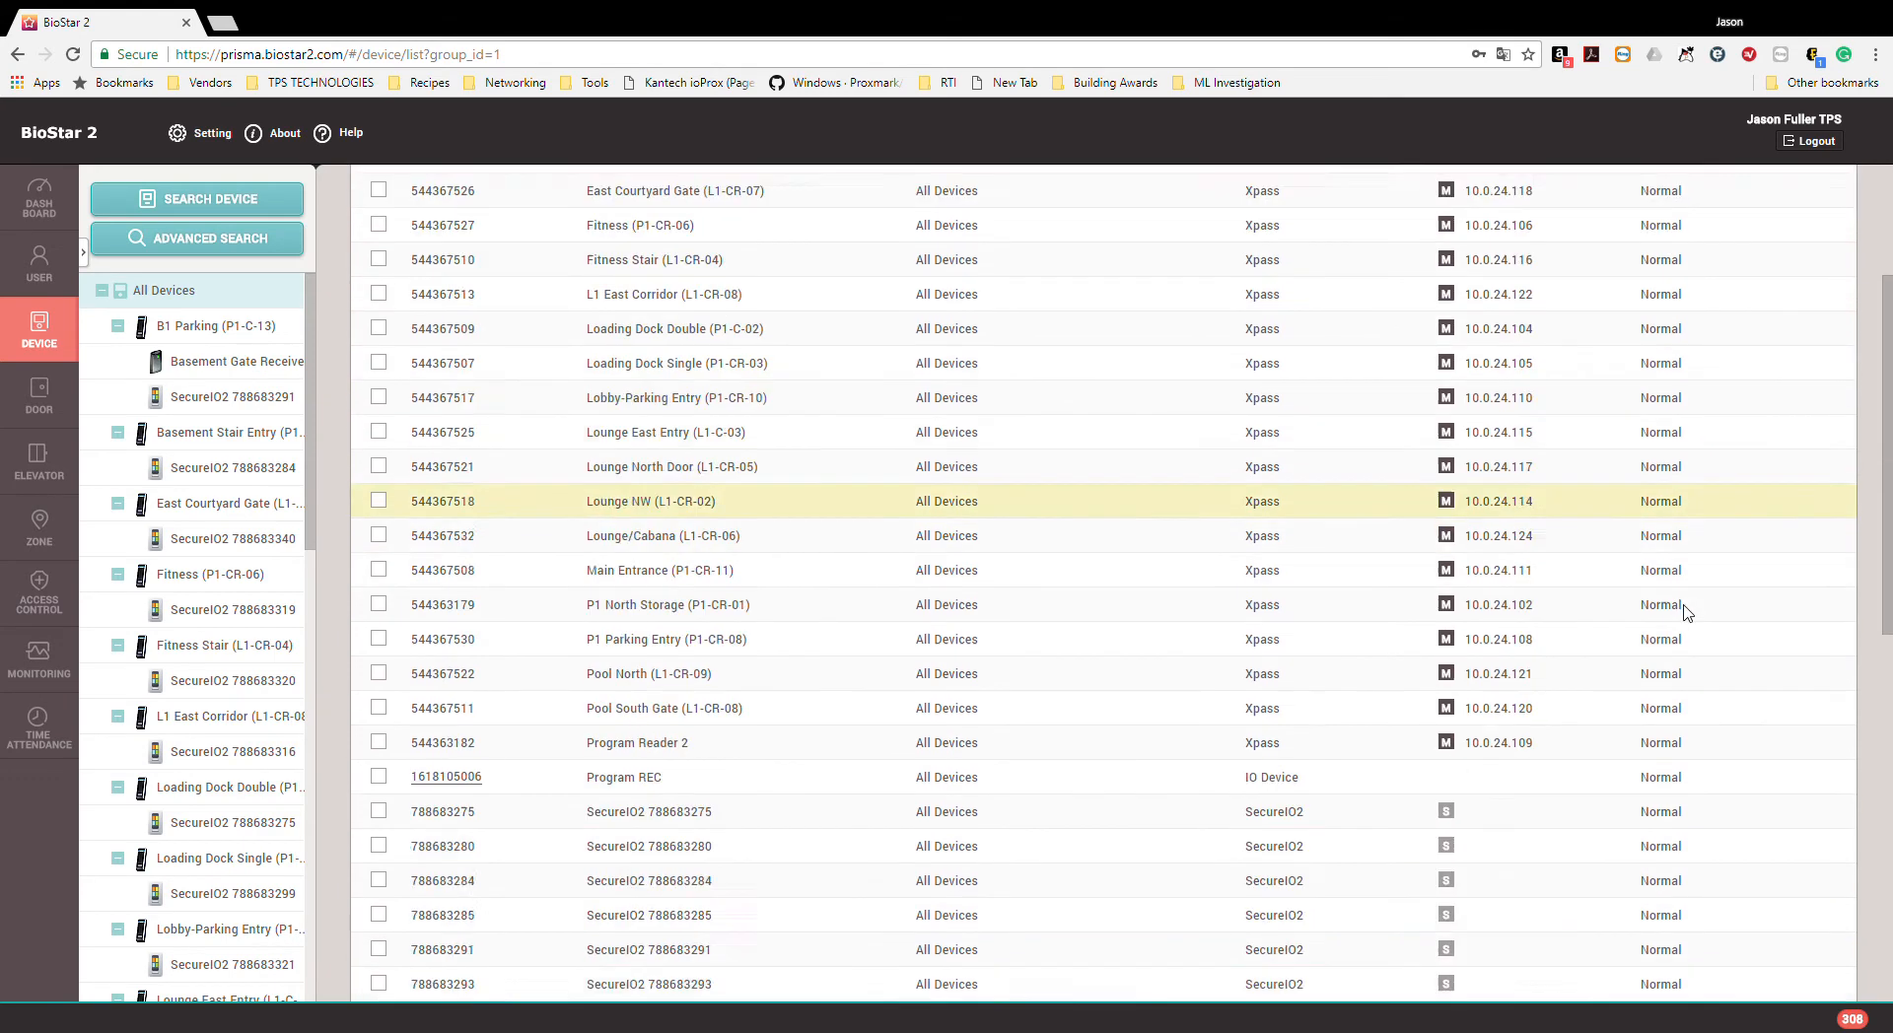
scroll(1686, 614, down, 9)
scroll(1701, 887, up, 4)
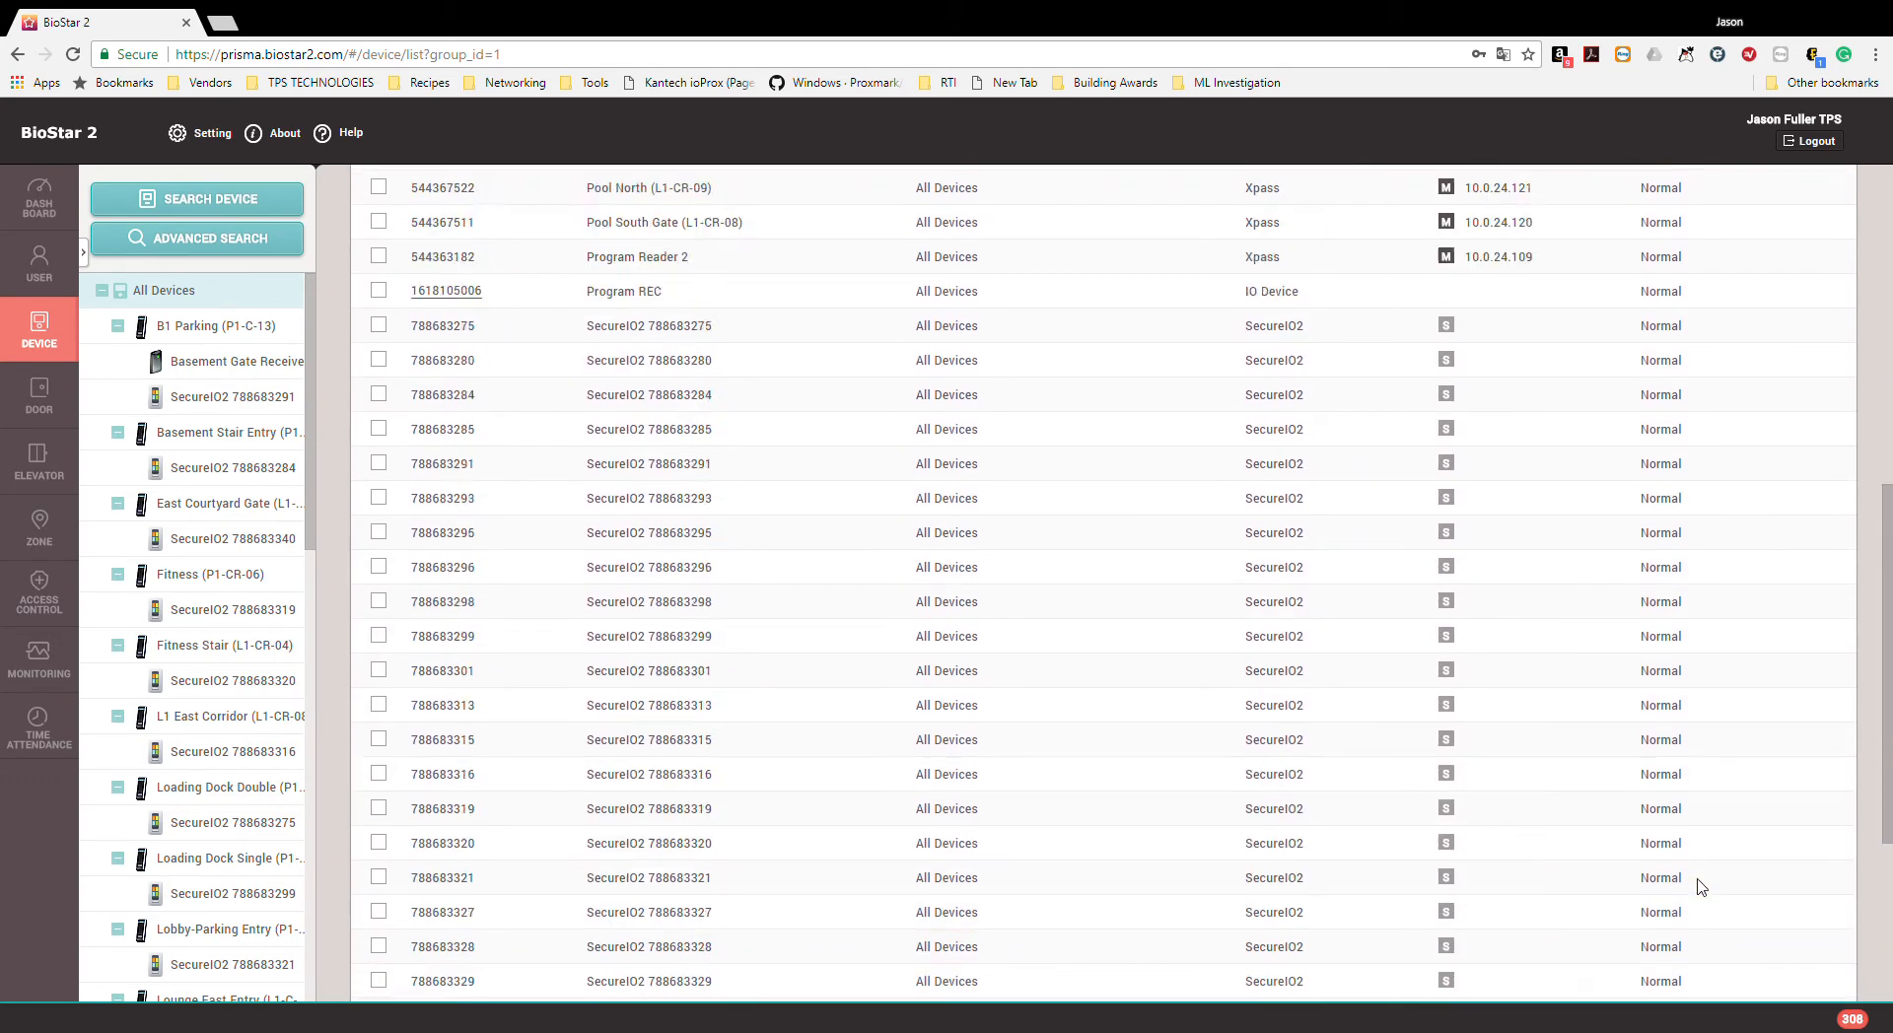
scroll(1701, 887, up, 8)
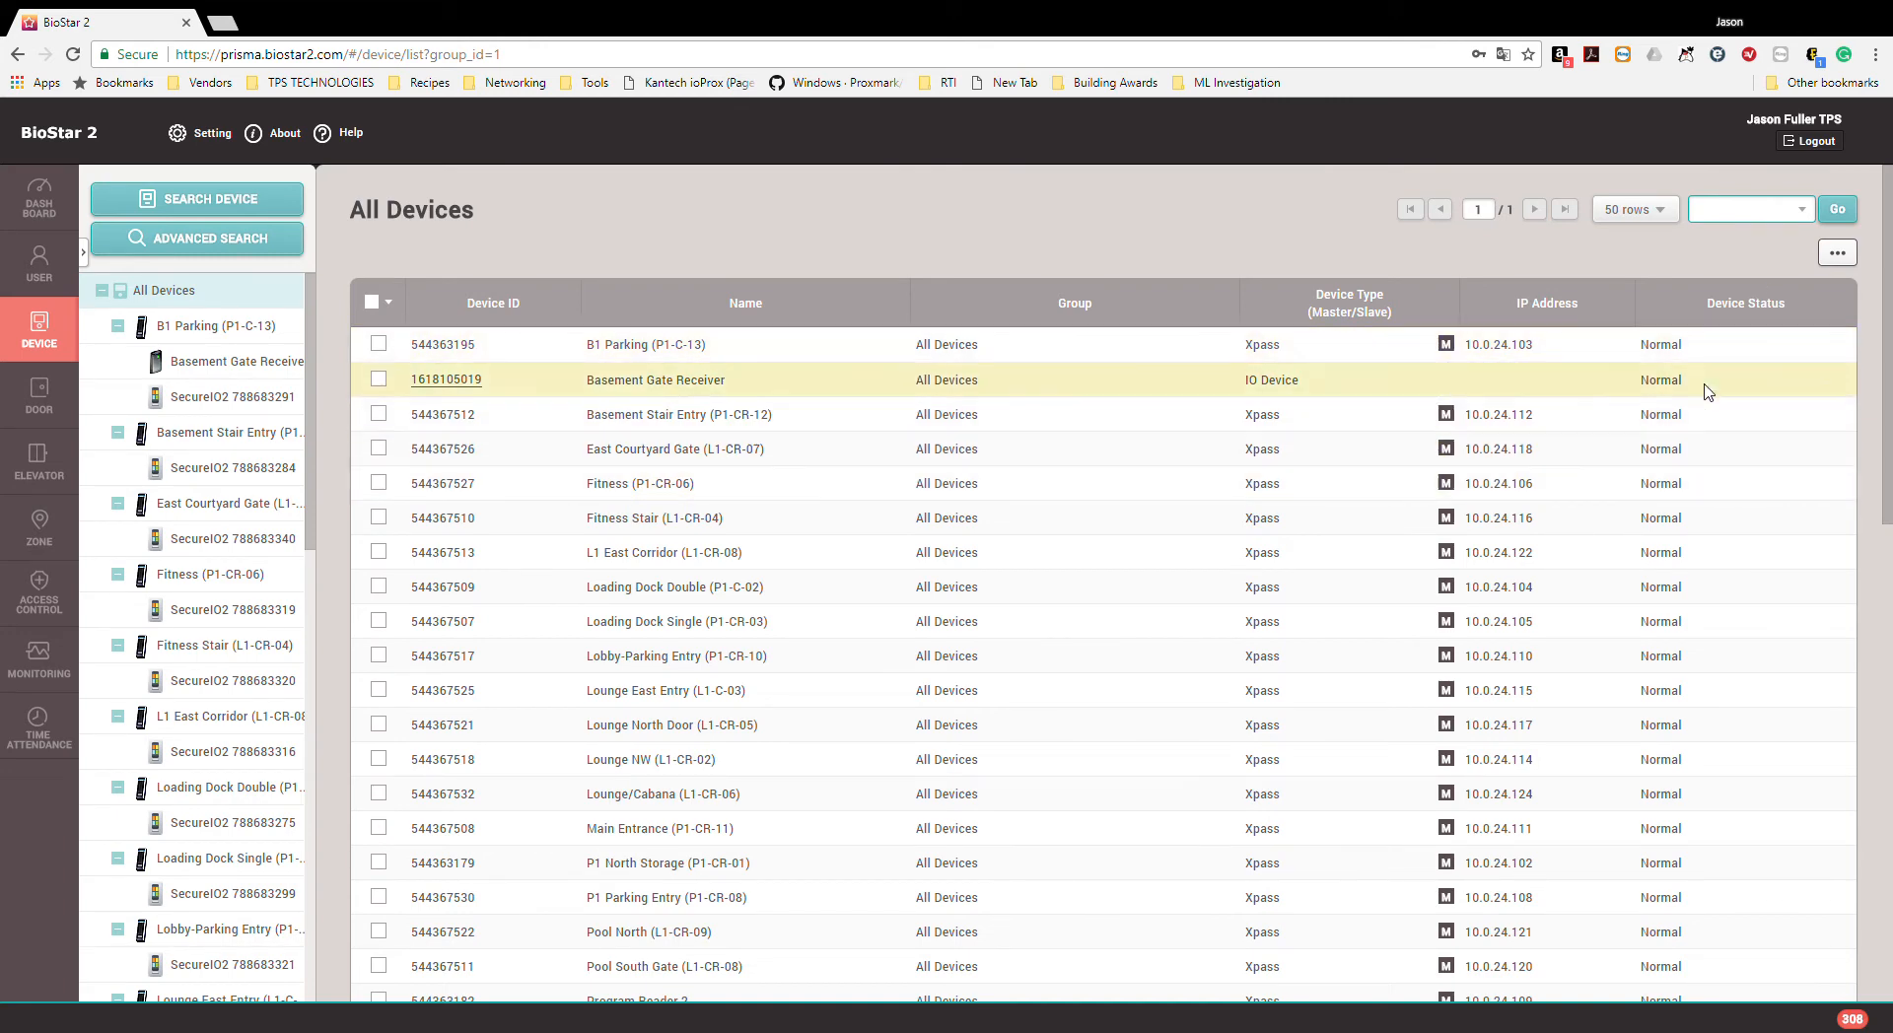
- Open the B1 Parking (P1-C-13) device and review its information, network and authentication settings
click(631, 350)
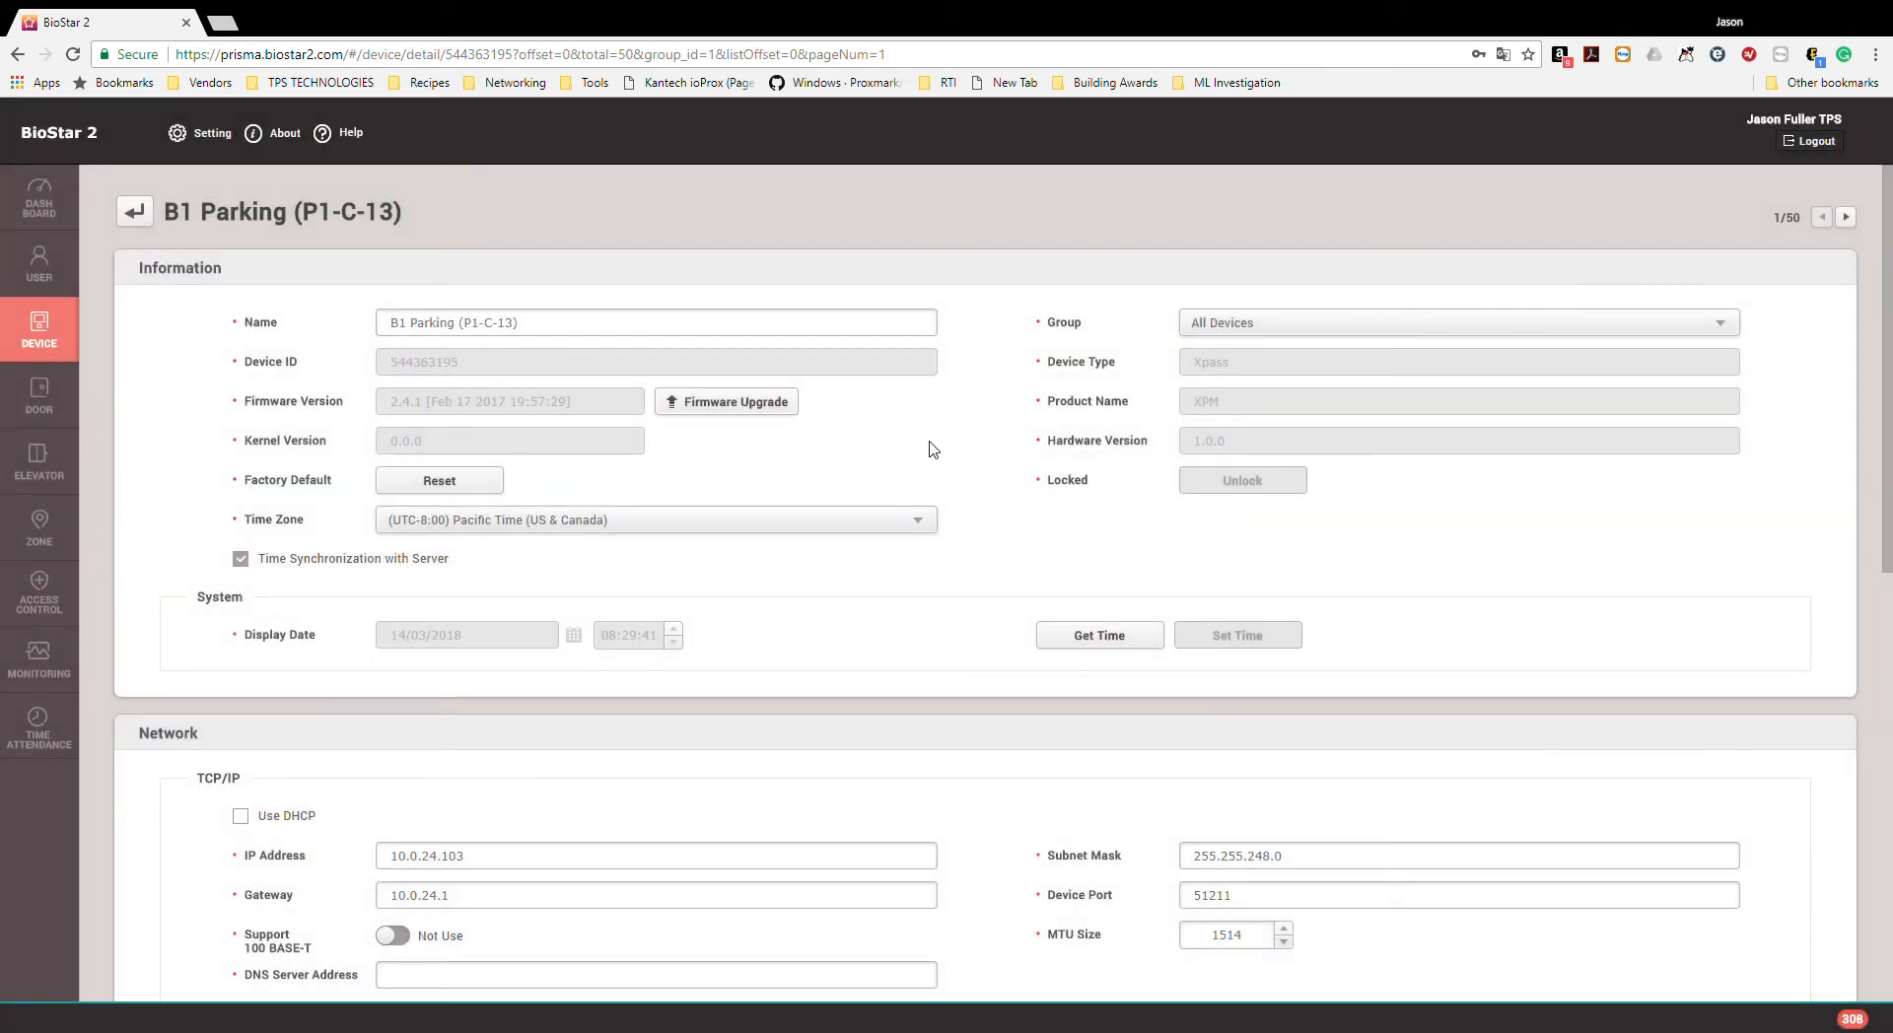
scroll(933, 450, down, 2)
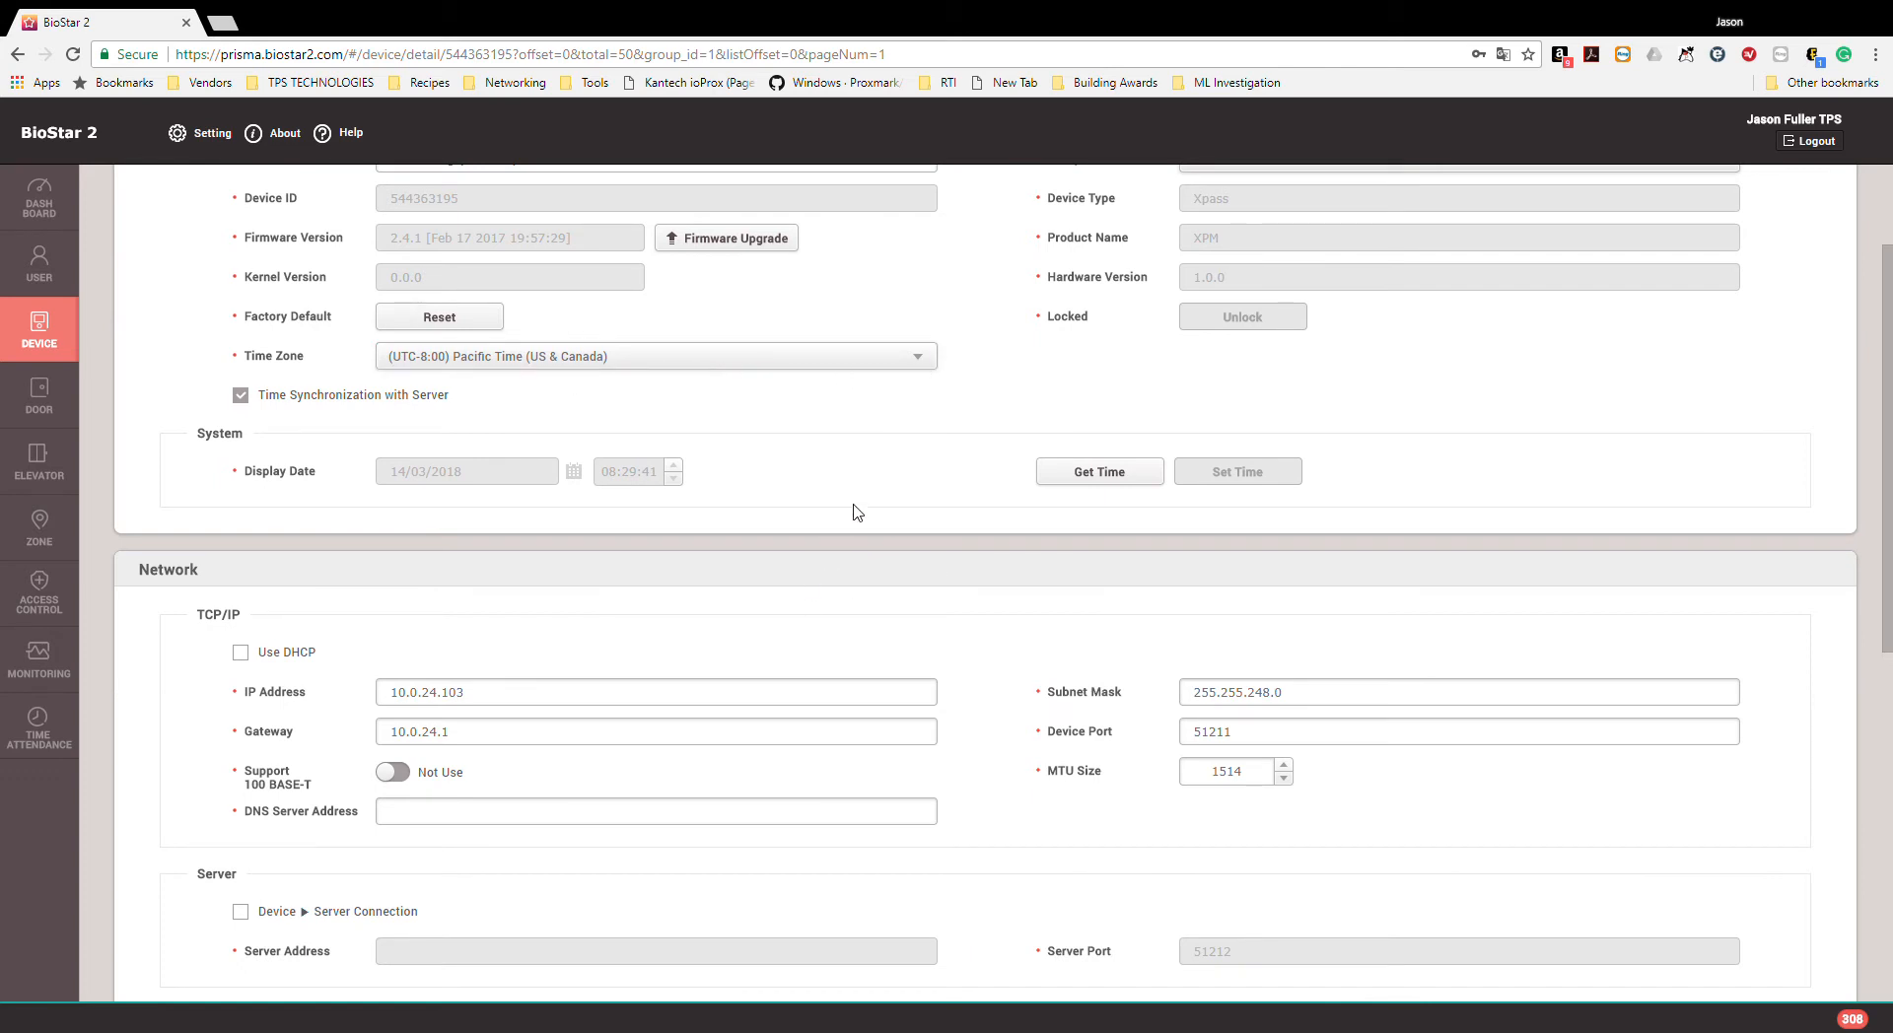
scroll(854, 513, down, 2)
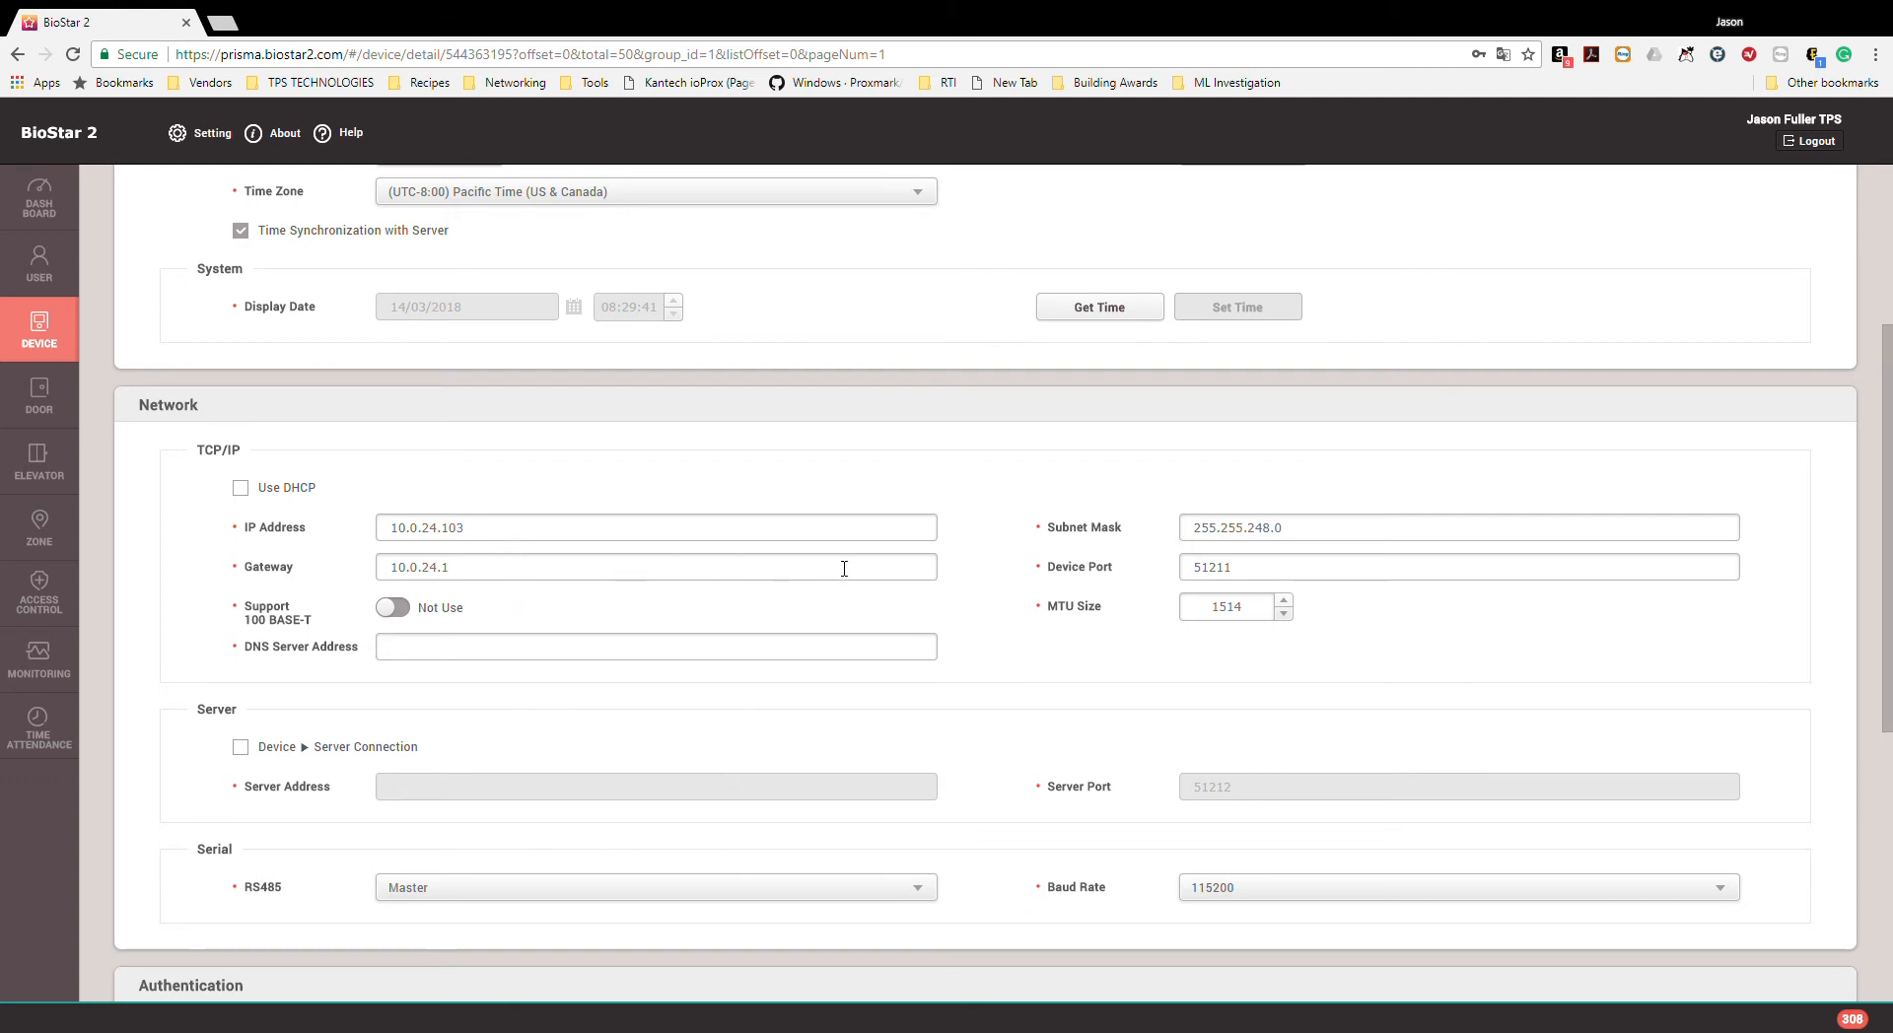
scroll(844, 568, down, 2)
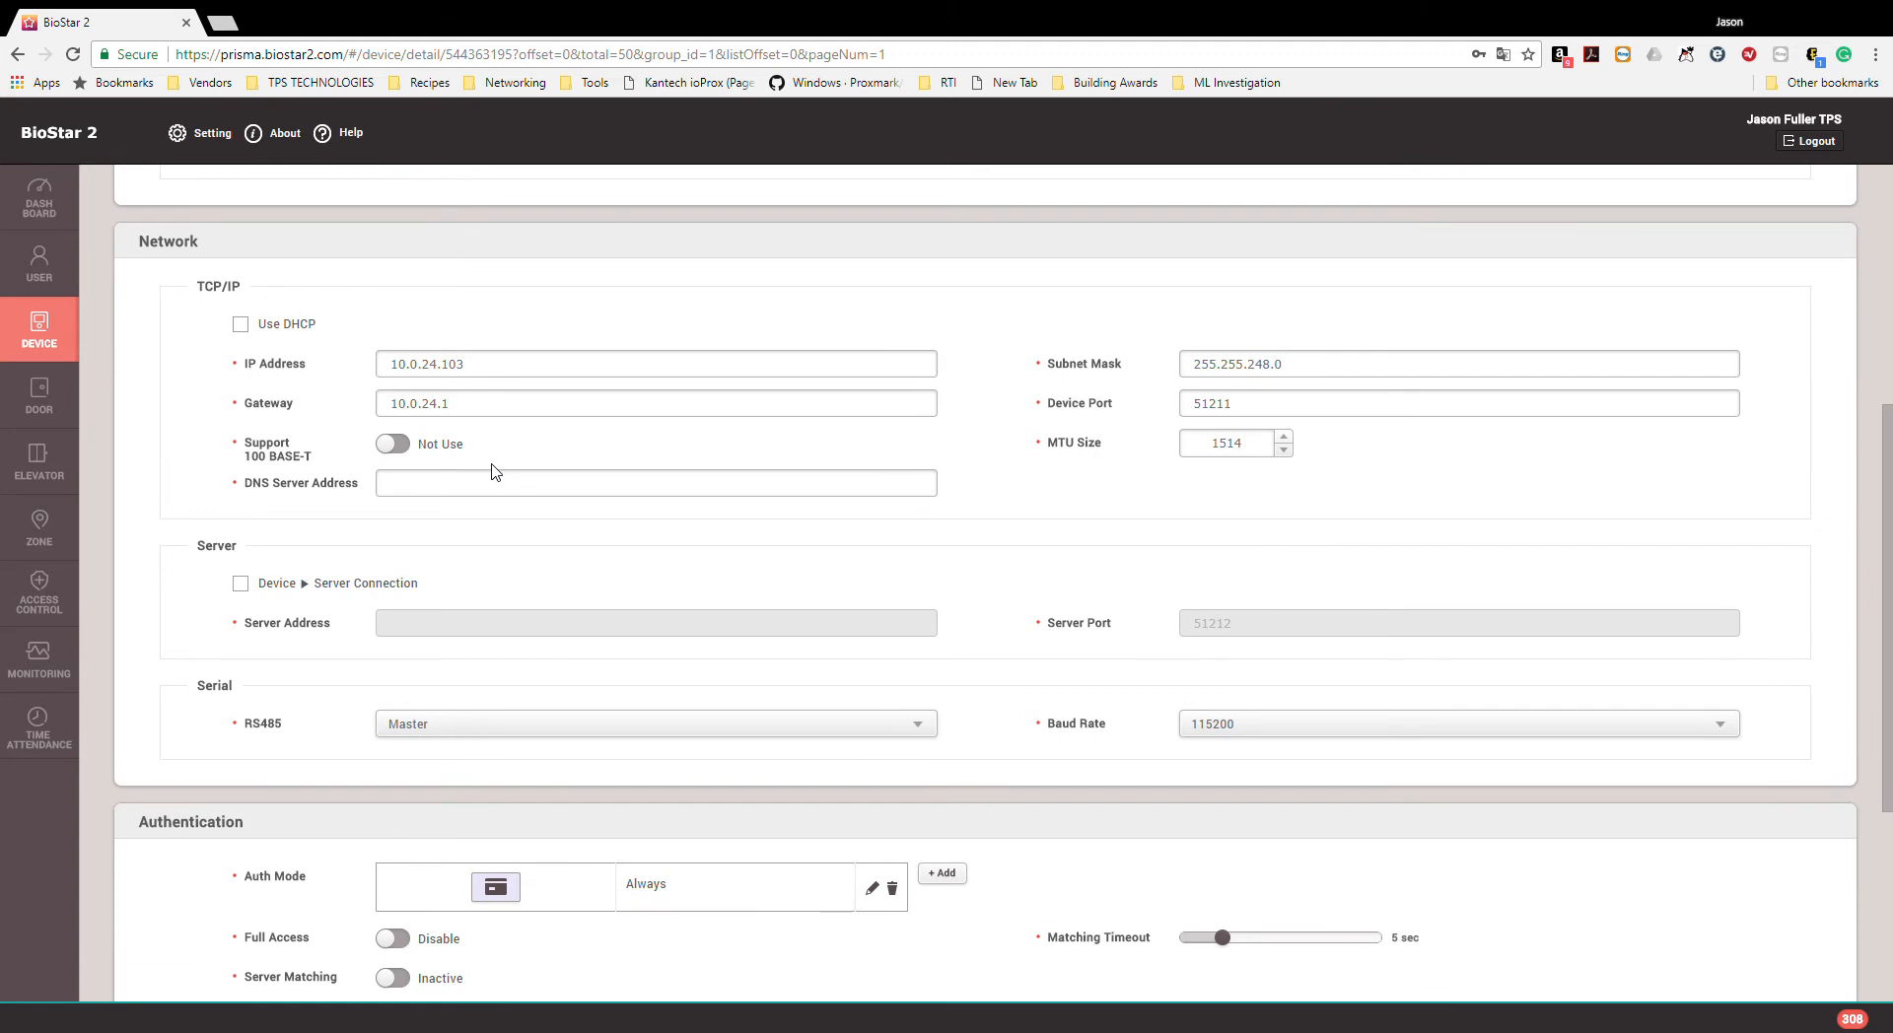
scroll(622, 533, down, 3)
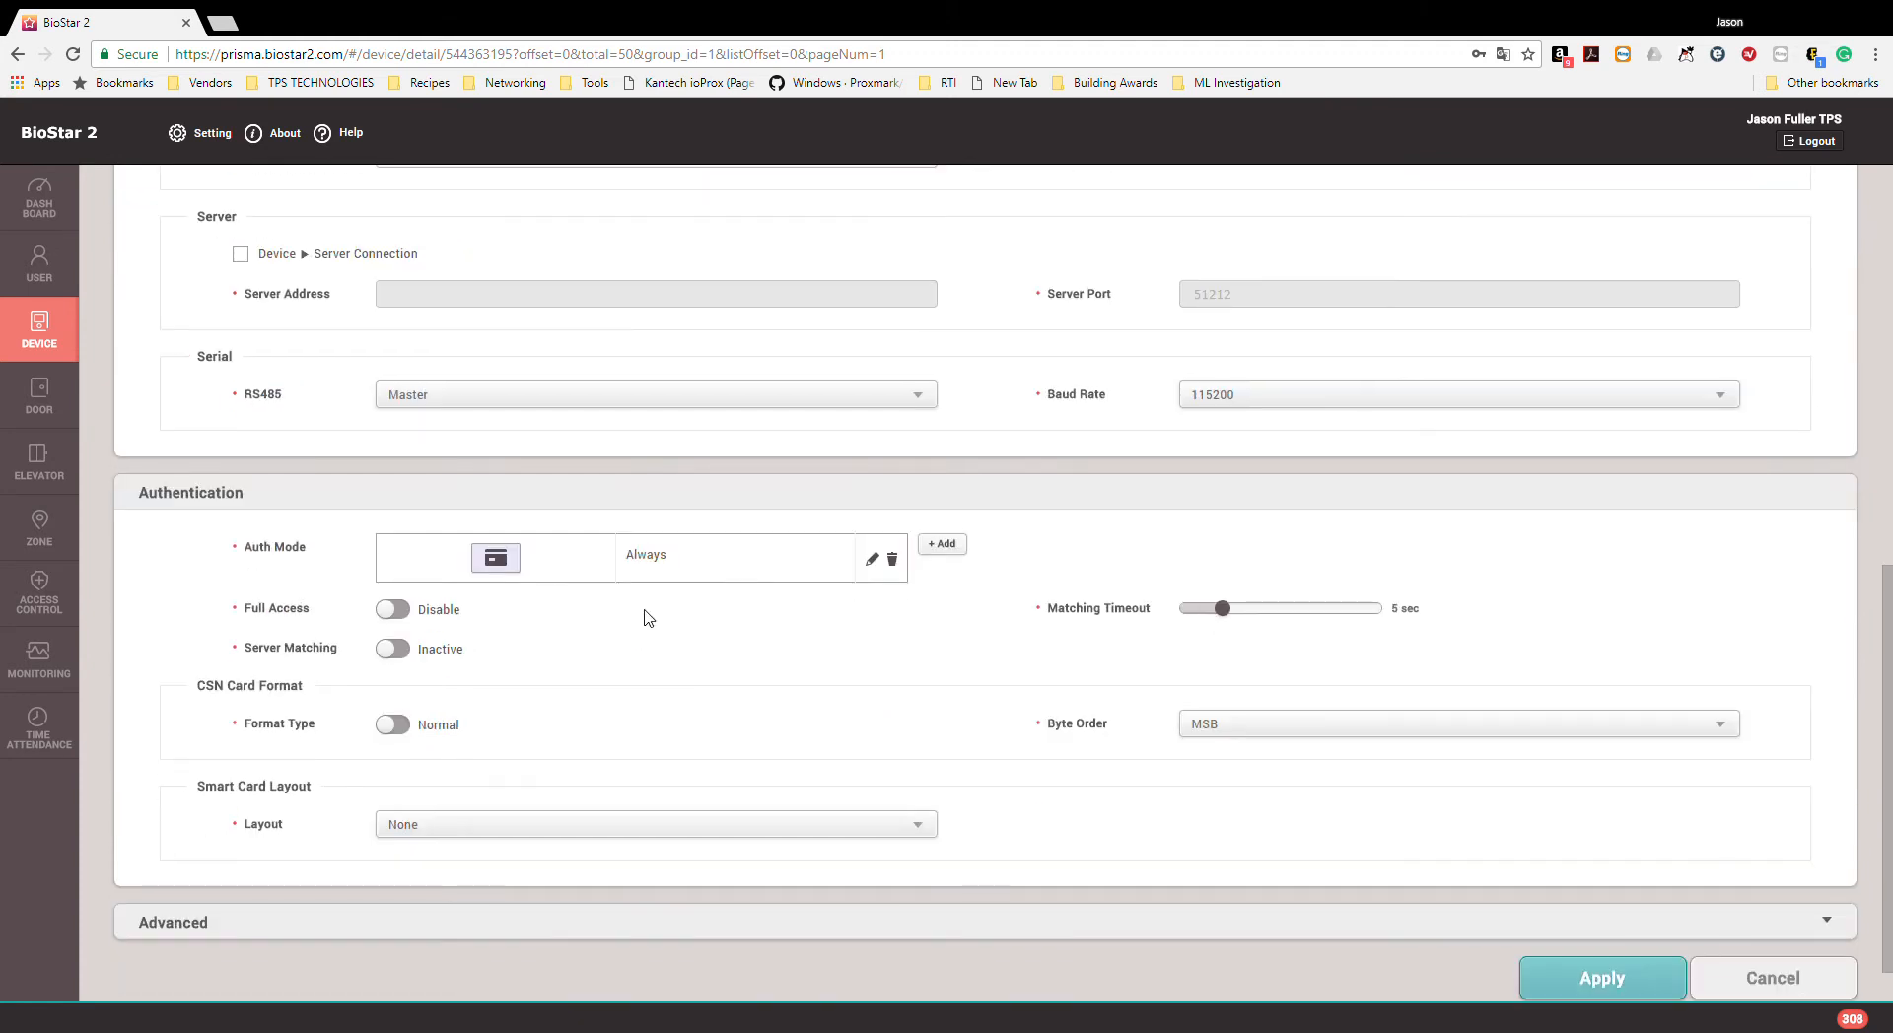
- Review the device's advanced settings, including administrators, LED/buzzer, triggers and Wiegand options, and leave without saving
click(1824, 921)
scroll(1033, 690, down, 7)
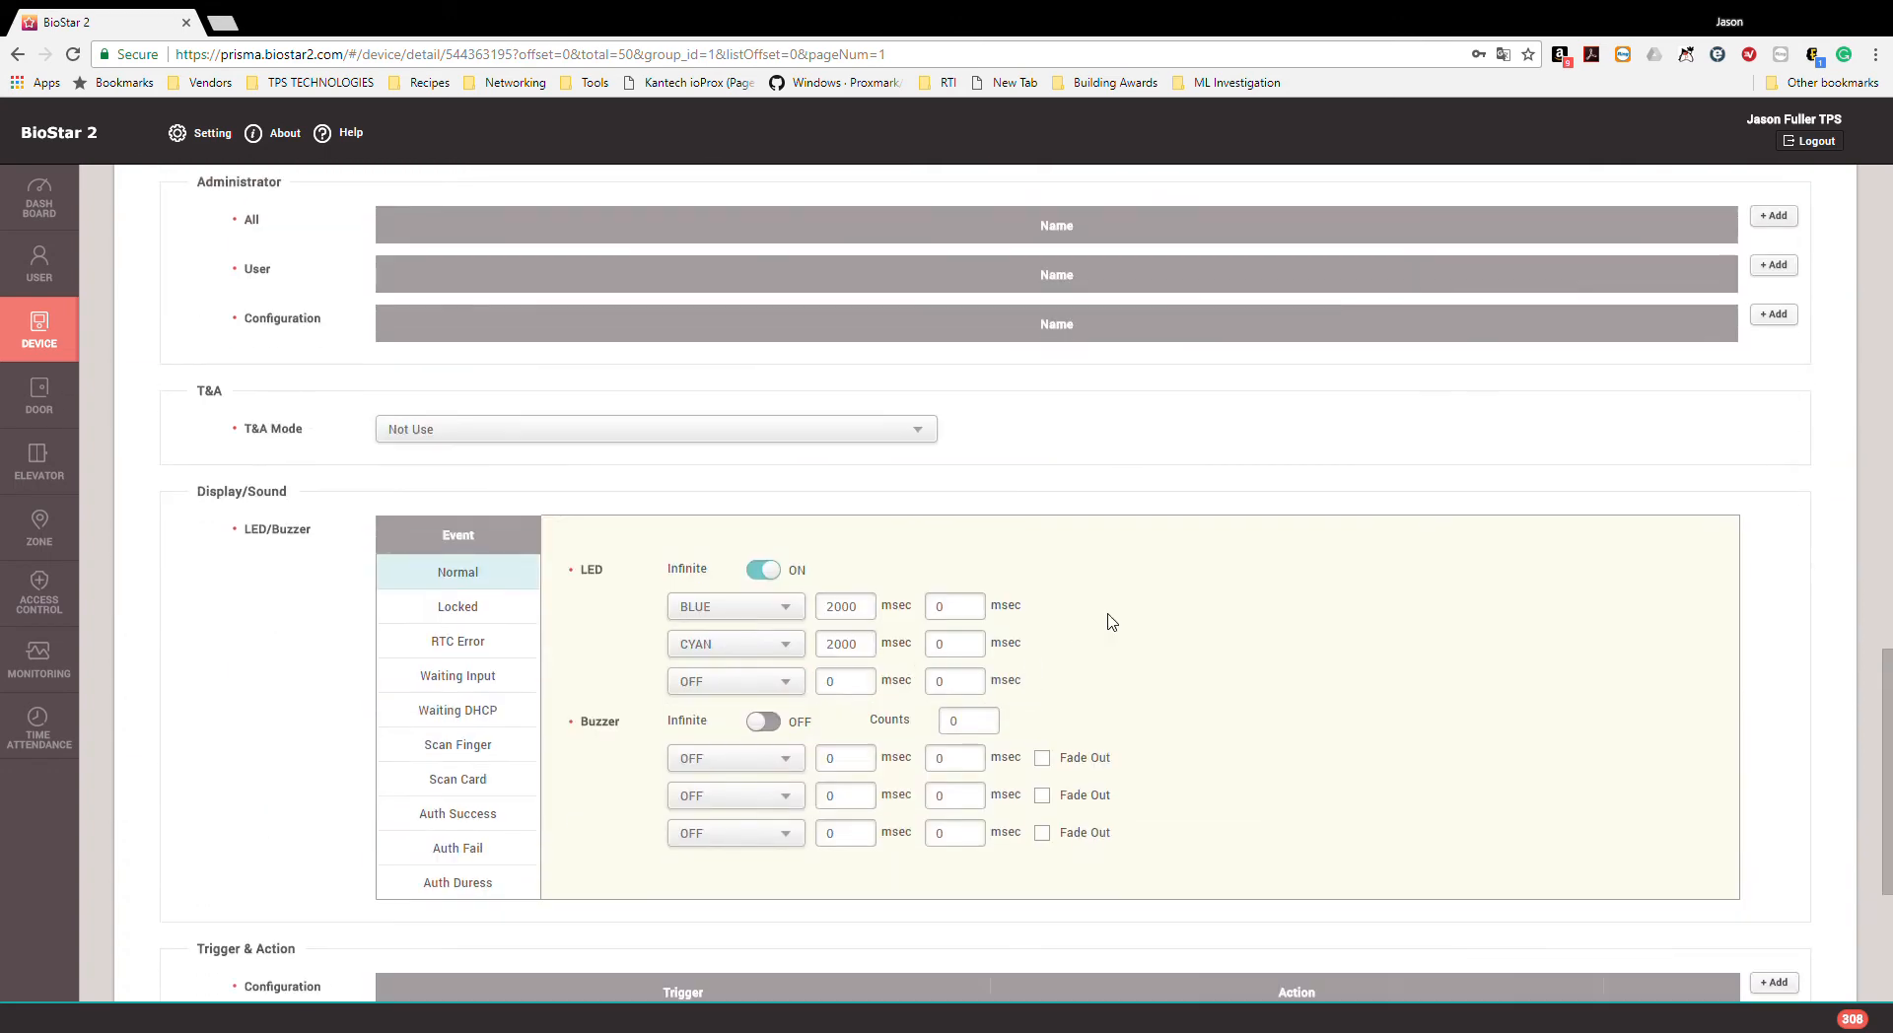
scroll(1207, 639, up, 2)
scroll(930, 582, down, 5)
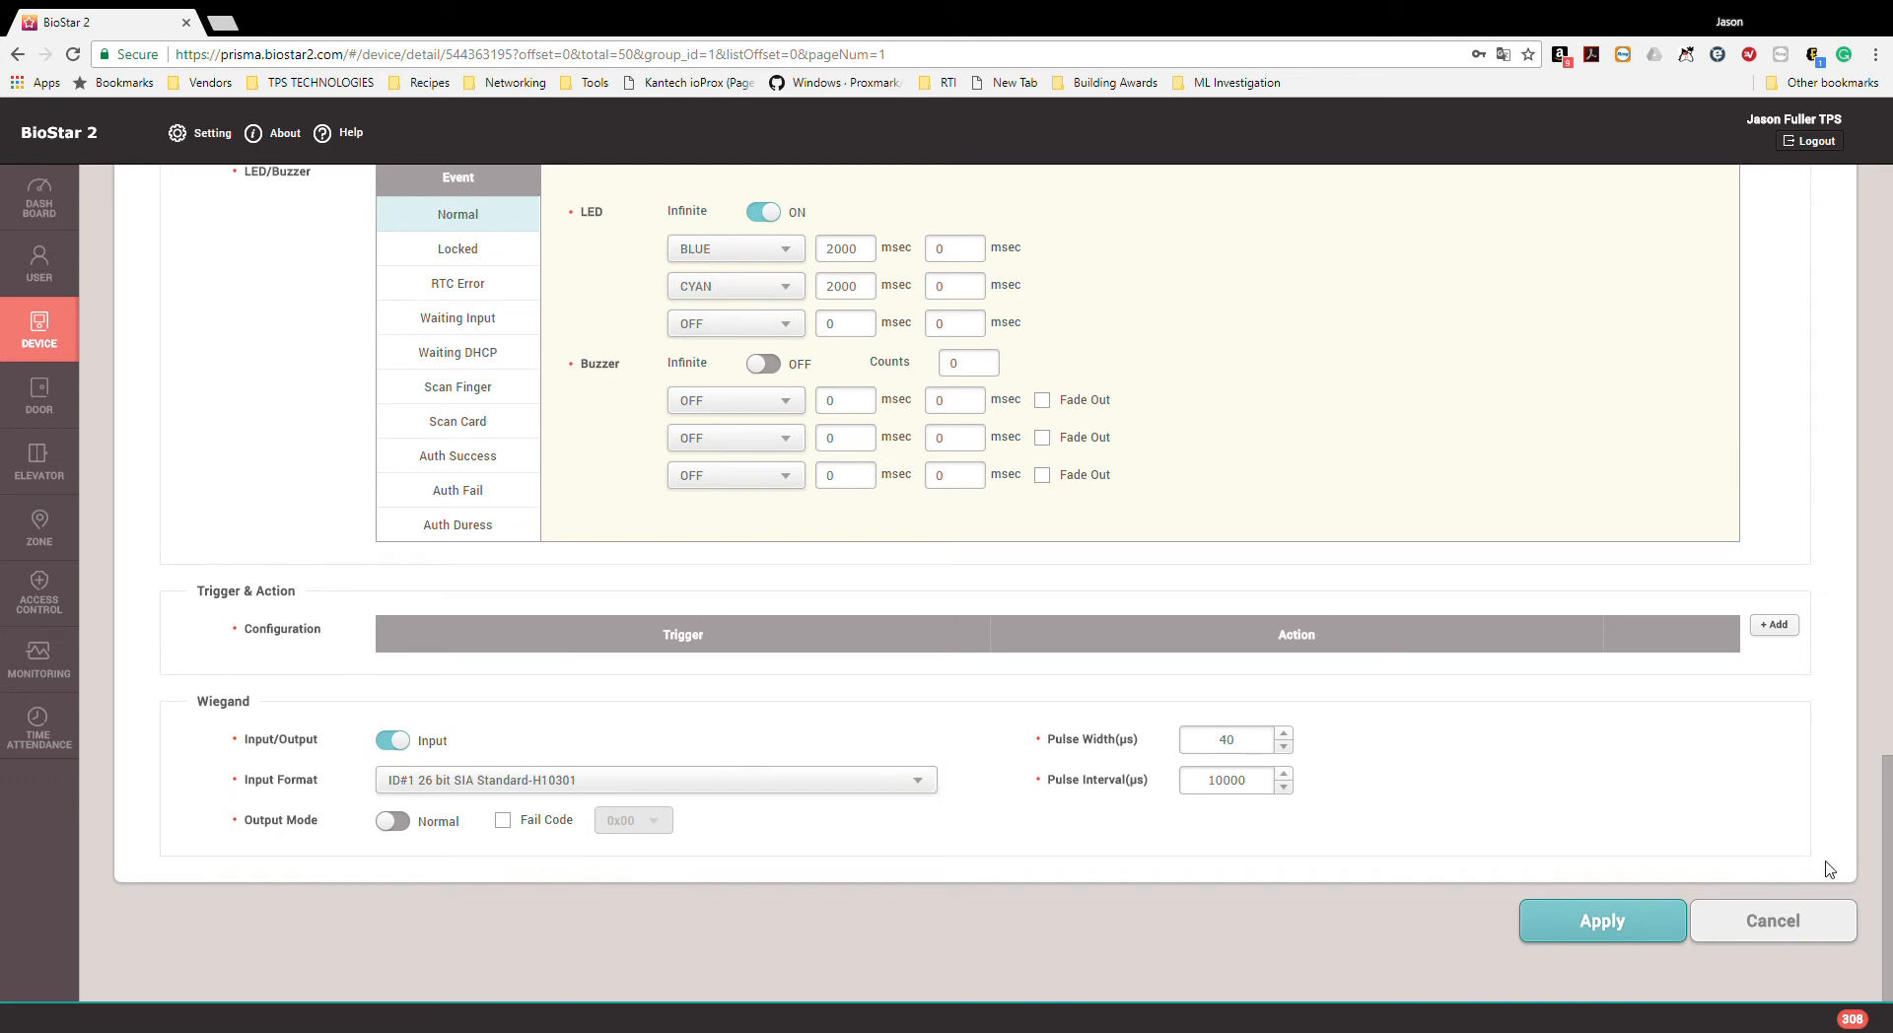
click(1787, 926)
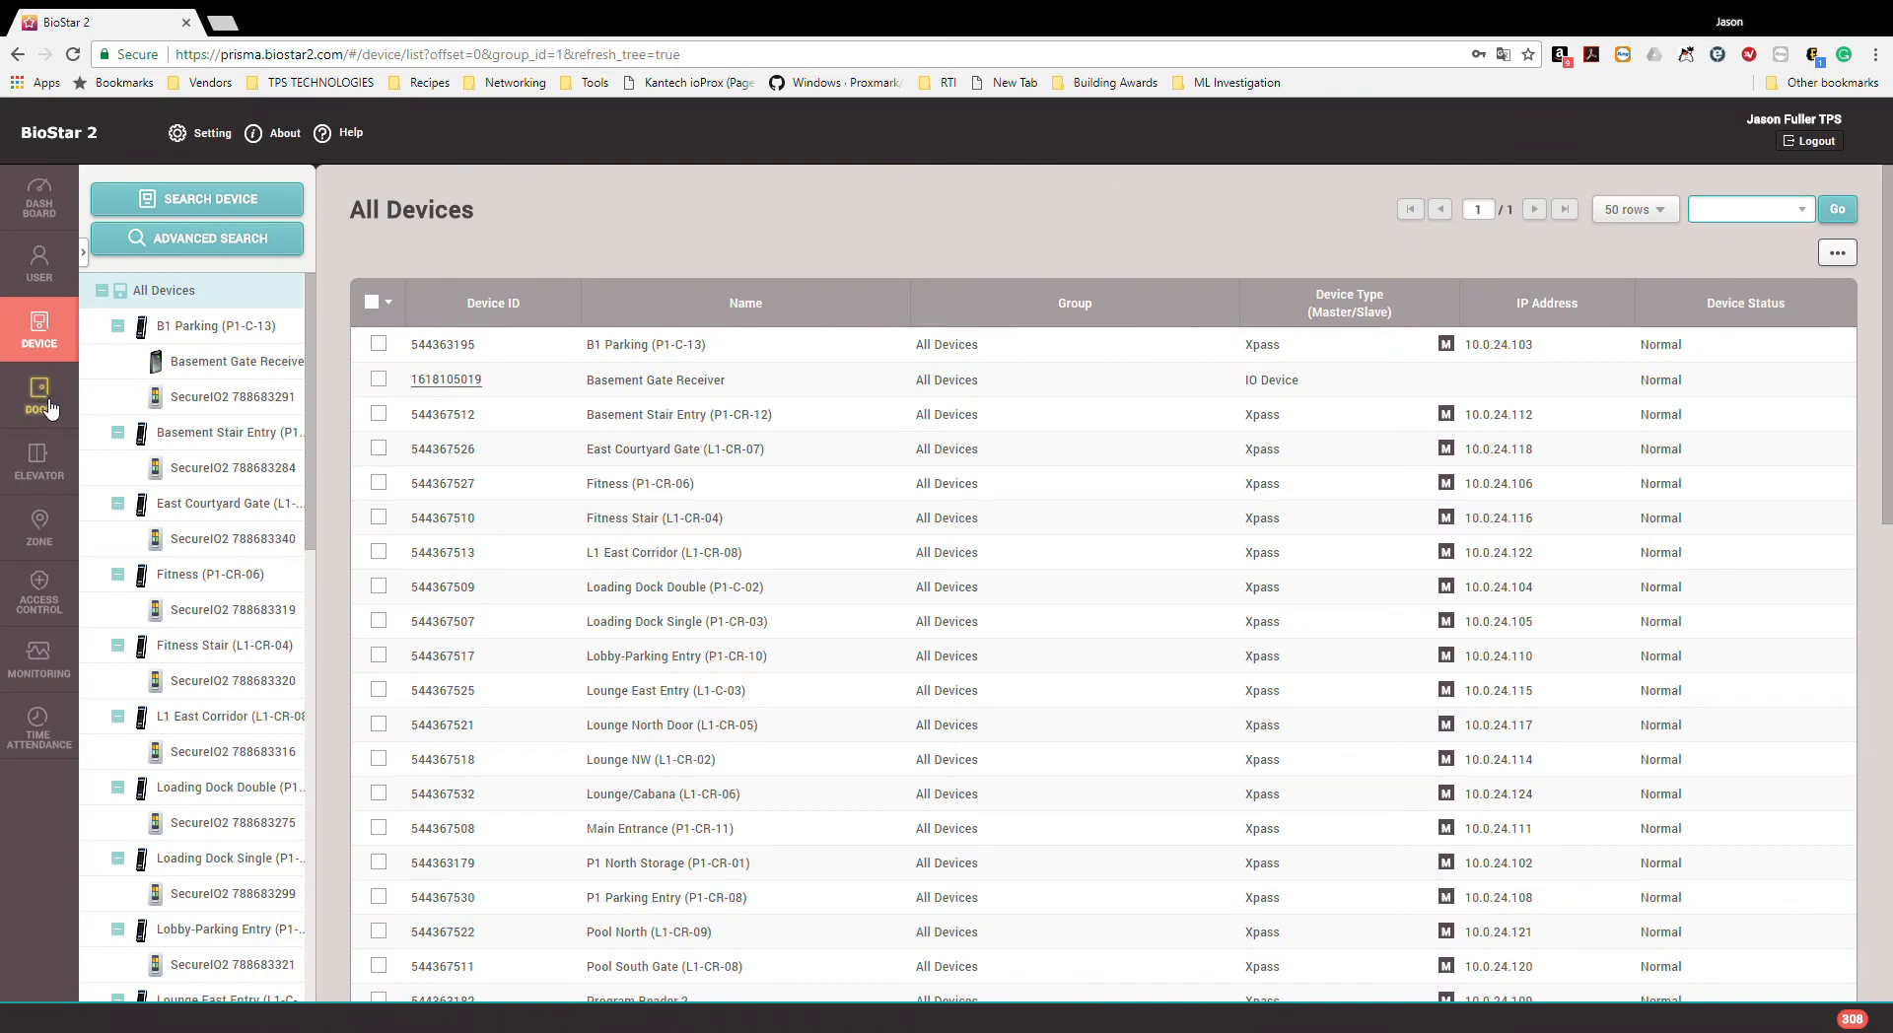
- Open the East Stair Door, try a 5 sec open time, check its door relay options and cancel the changes
click(41, 395)
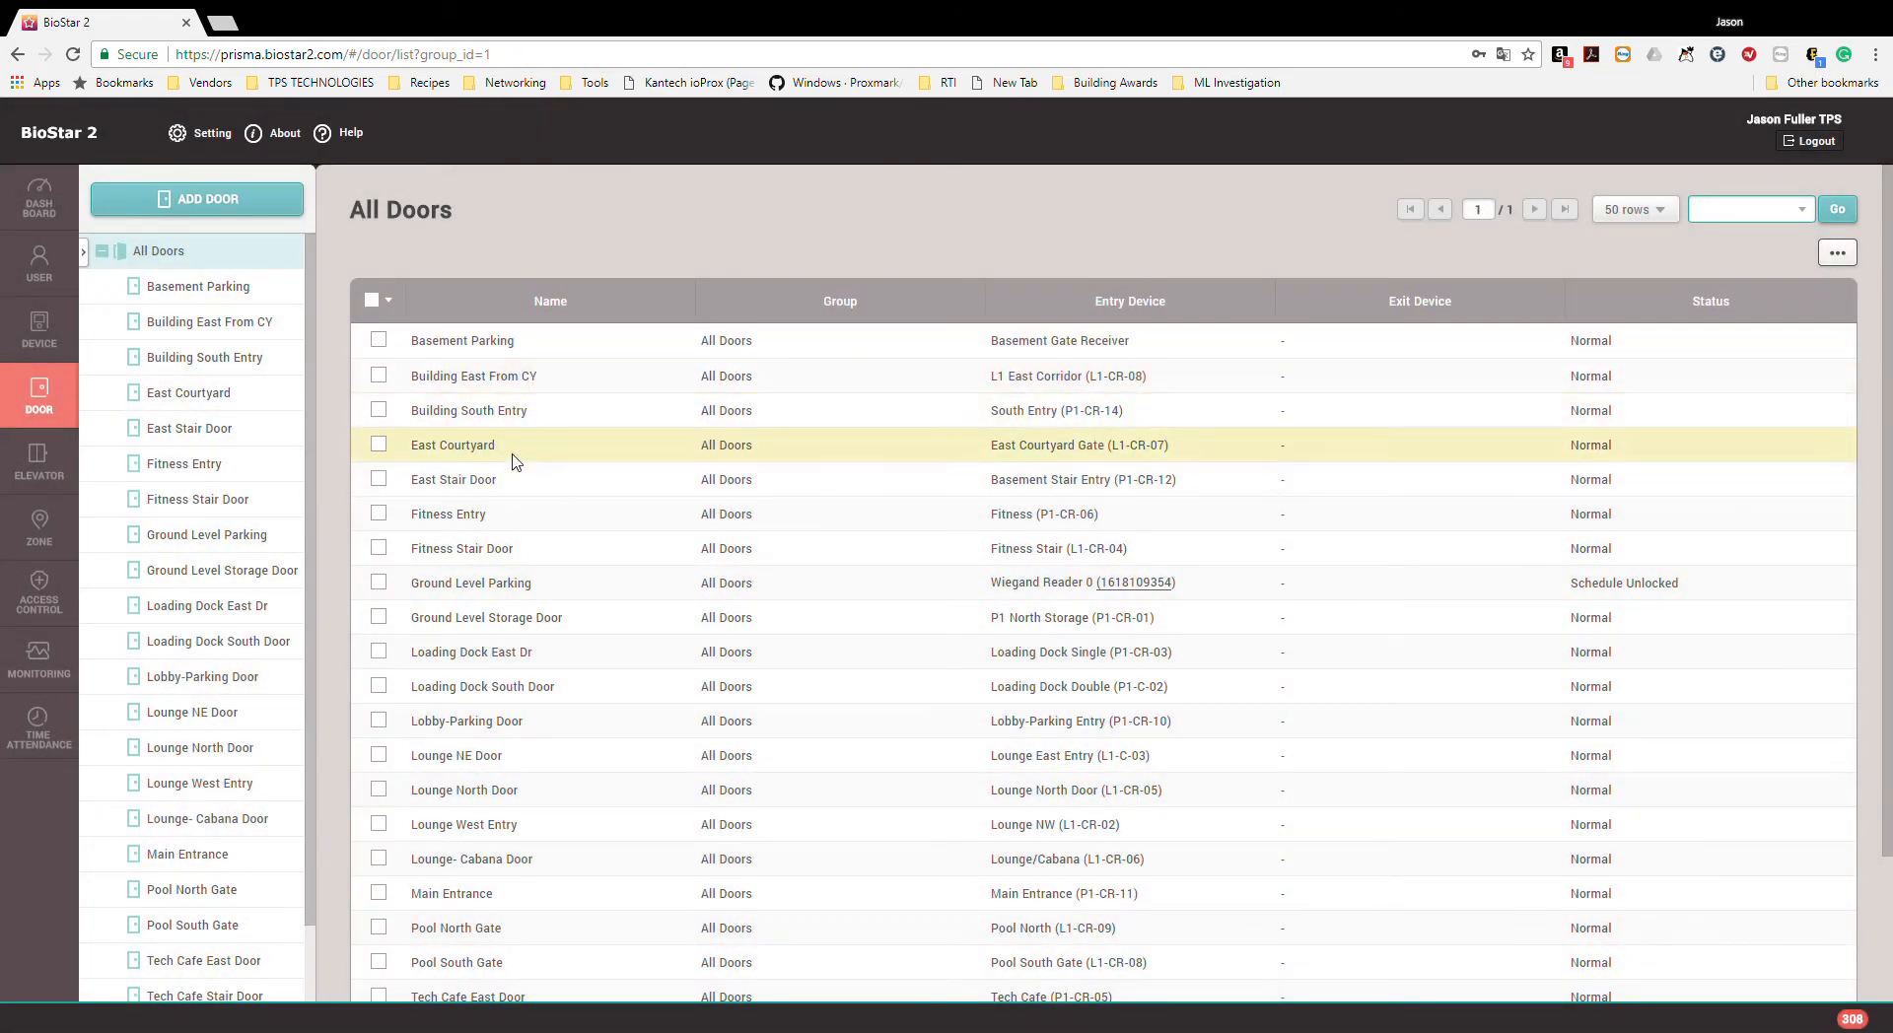
click(504, 484)
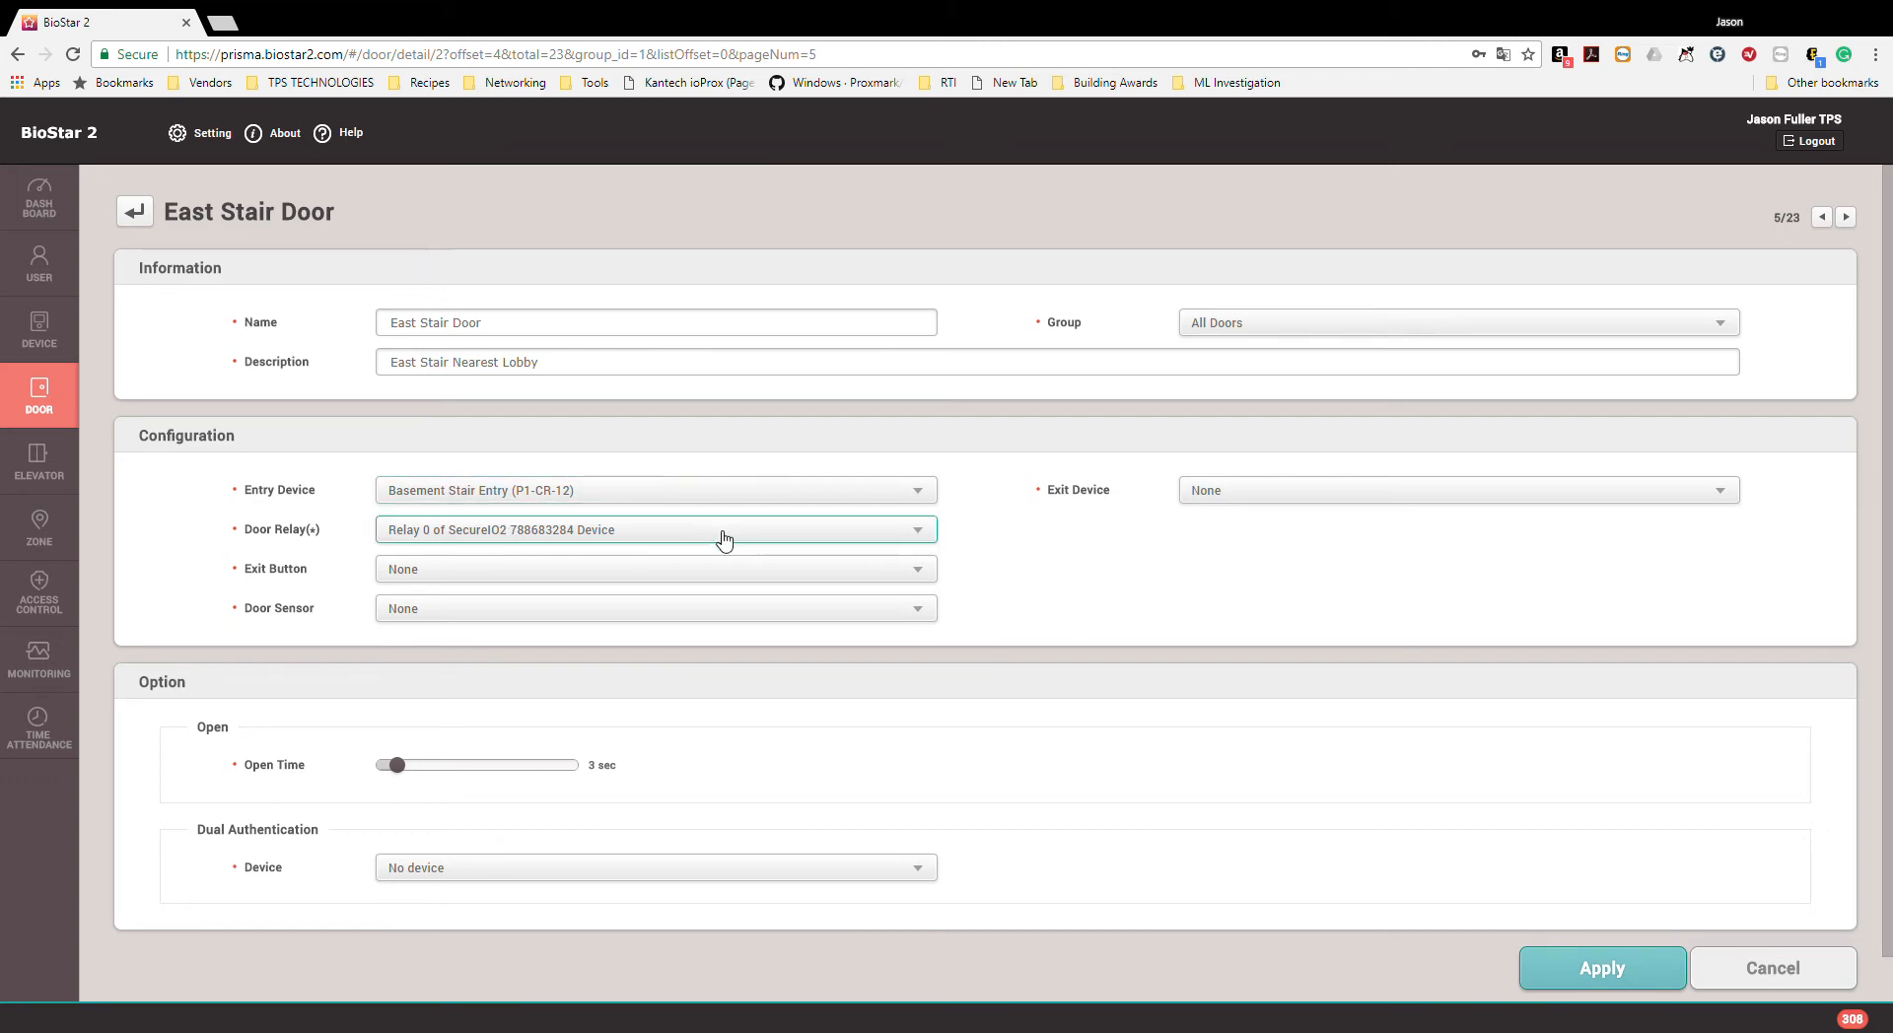
mouse_move(399, 766)
mouse_down()
mouse_move(511, 776)
mouse_move(431, 776)
mouse_up()
click(601, 533)
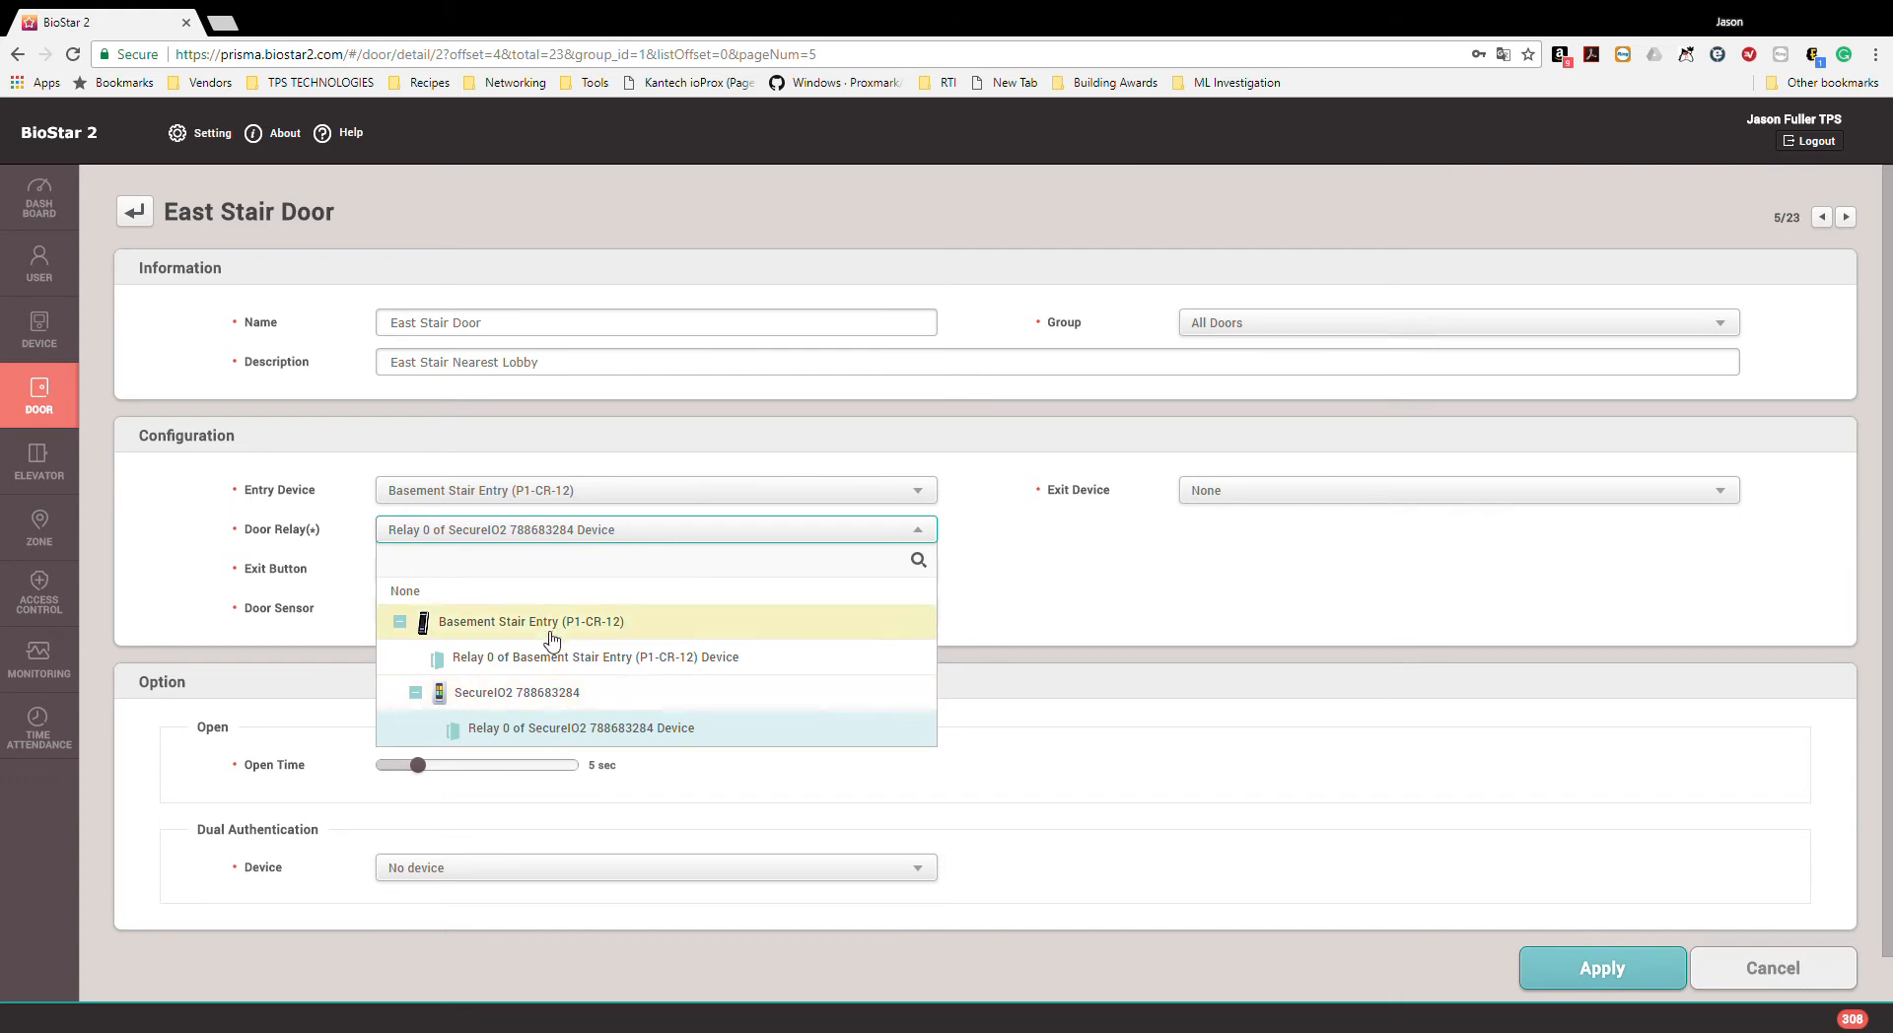
click(587, 731)
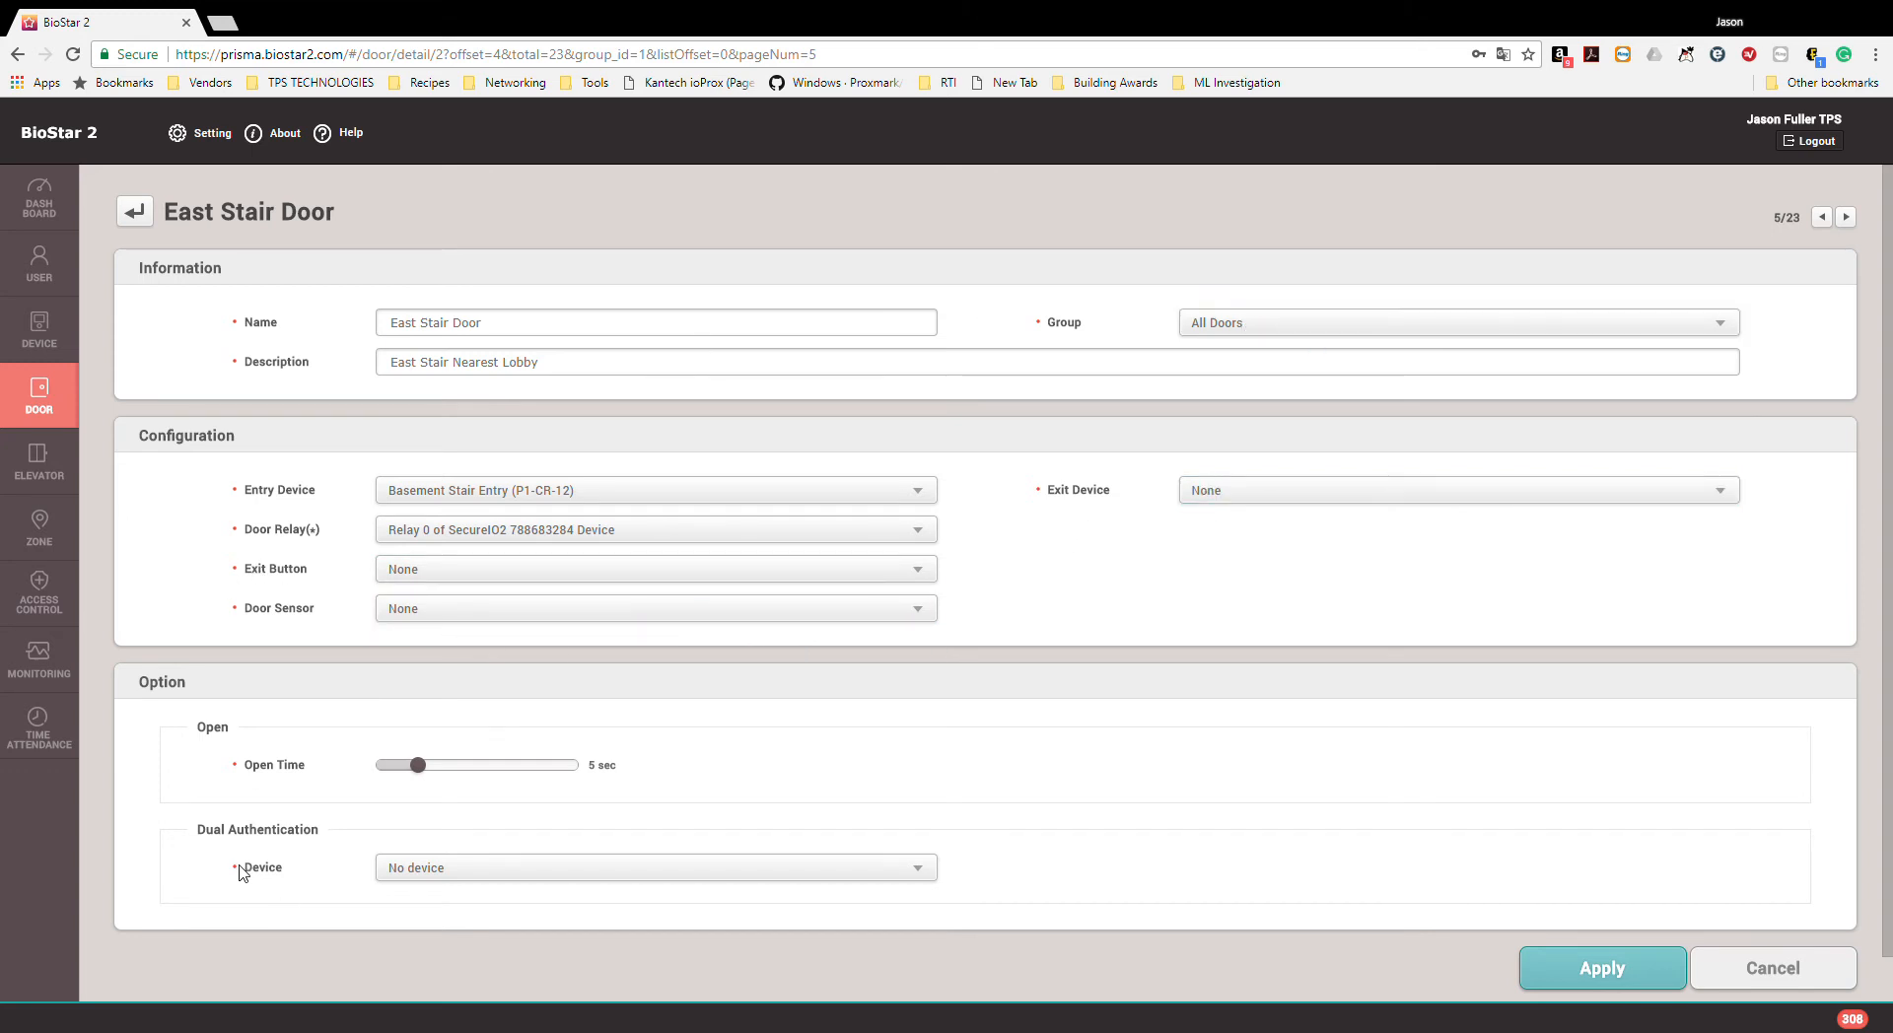
click(1803, 975)
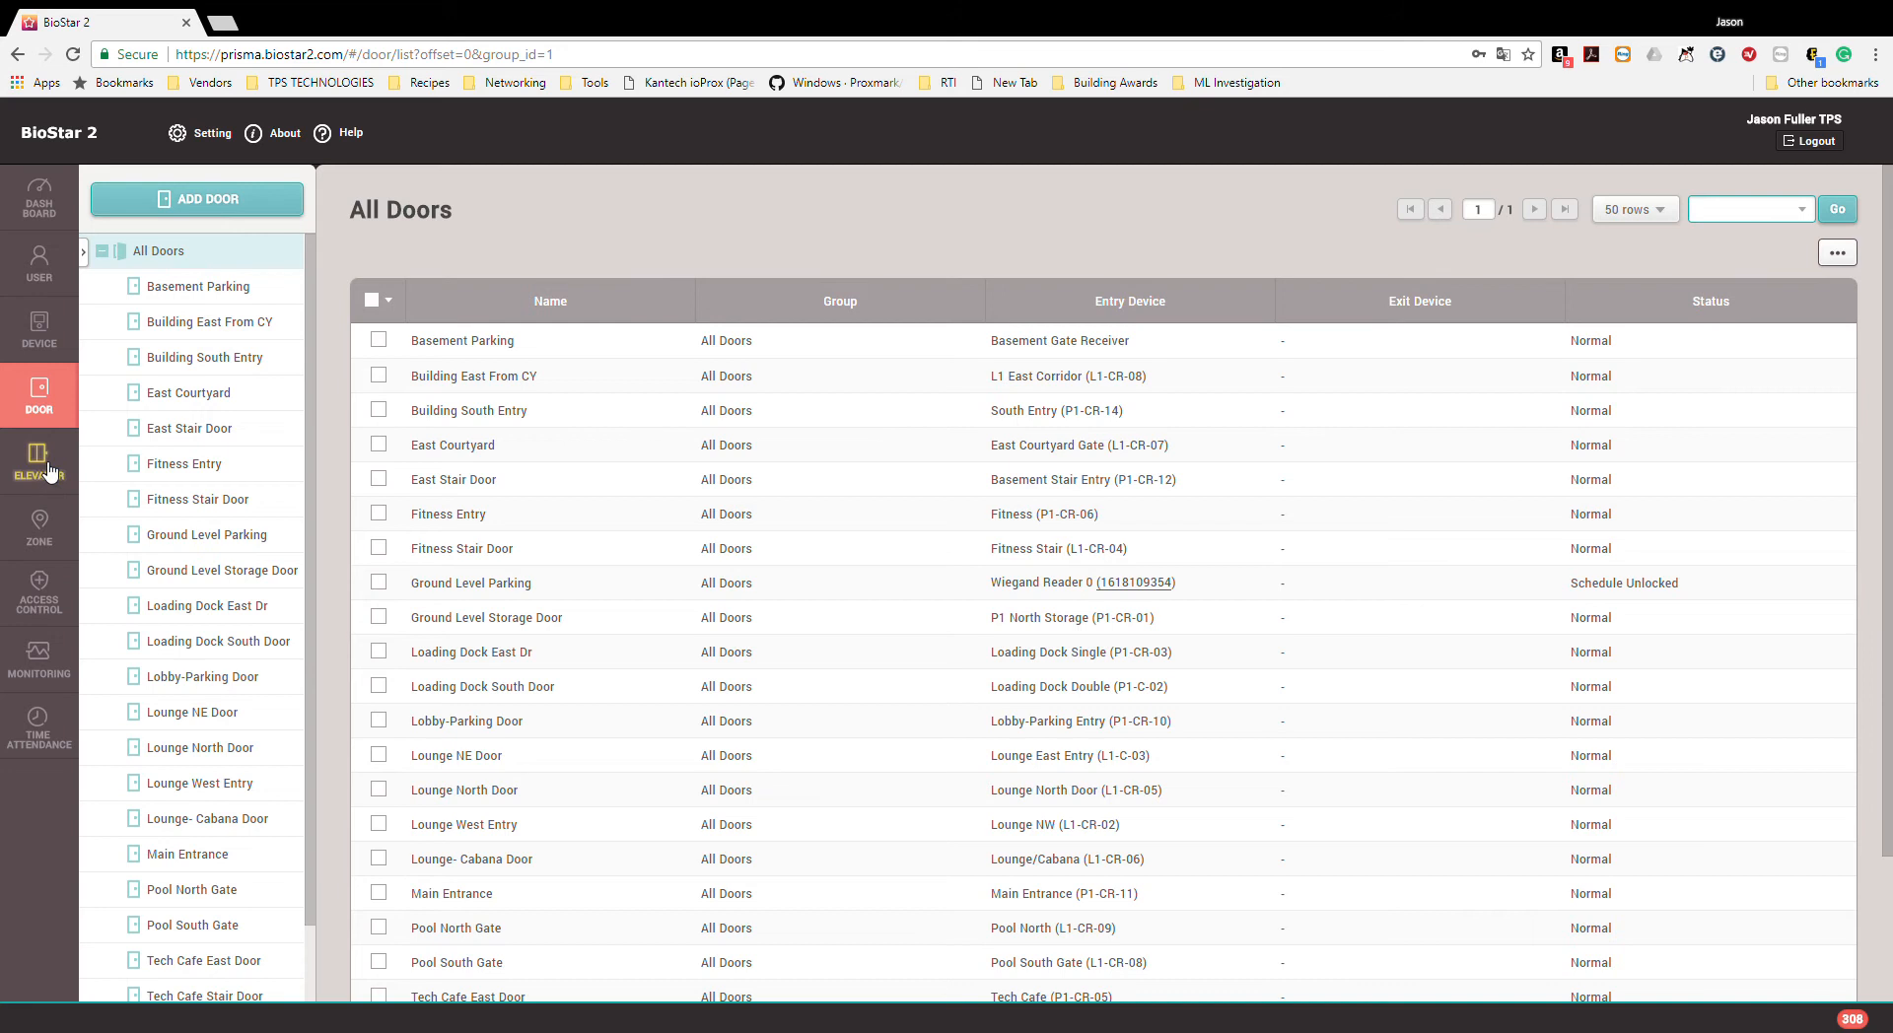
- Review the Resident access group's rules and users, and inspect the doors and schedule of its Resident Access level
click(41, 596)
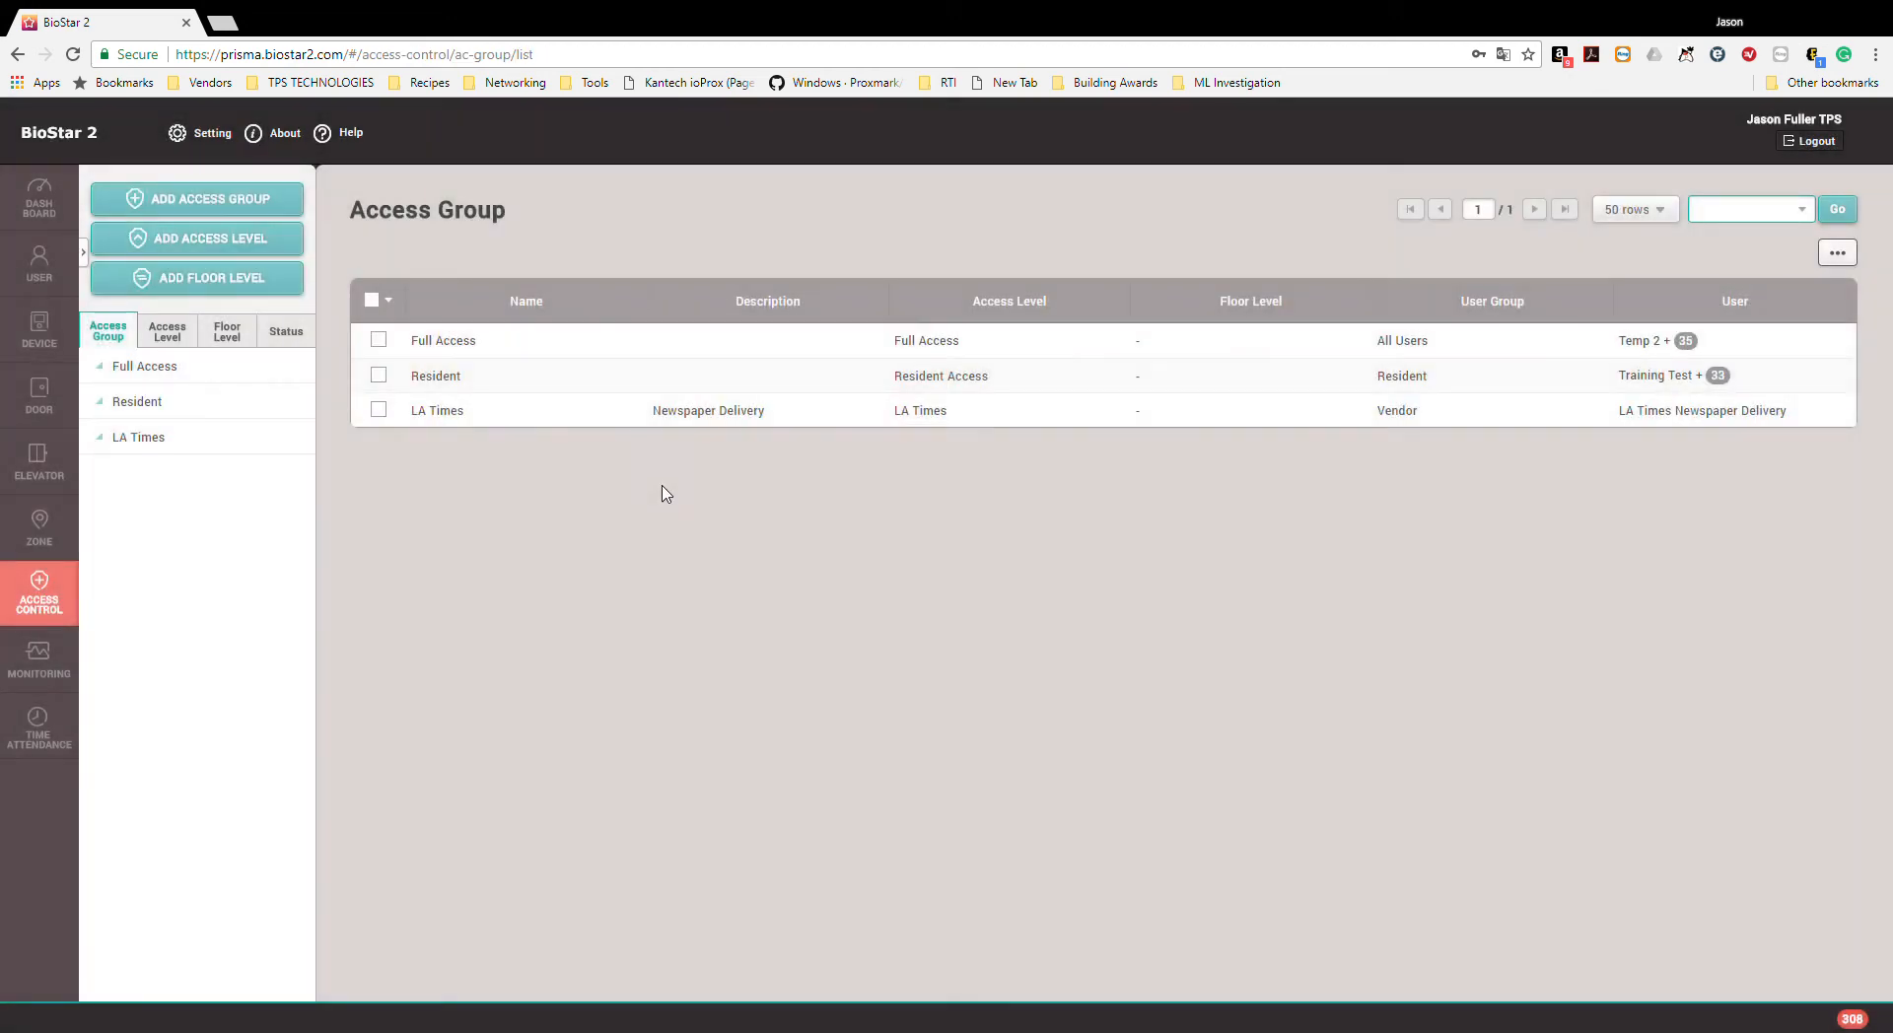
click(570, 389)
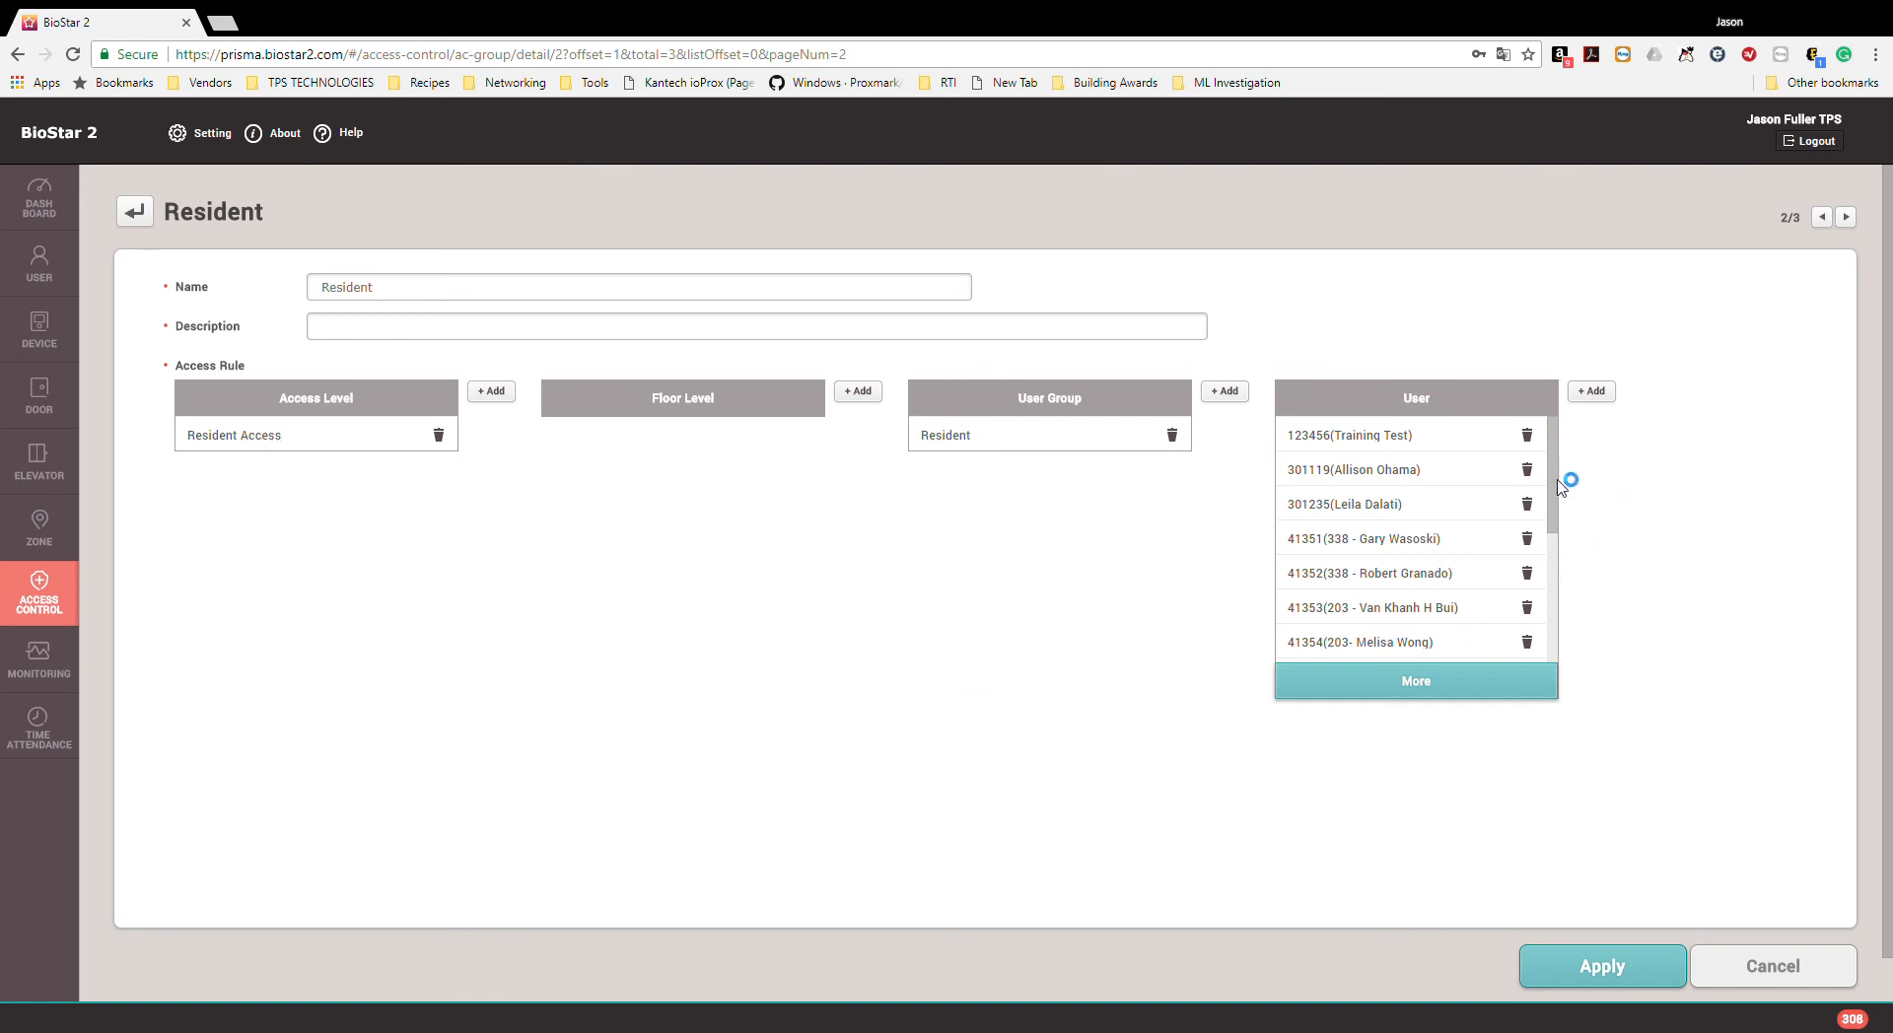
drag(1556, 487, 1553, 444)
click(236, 438)
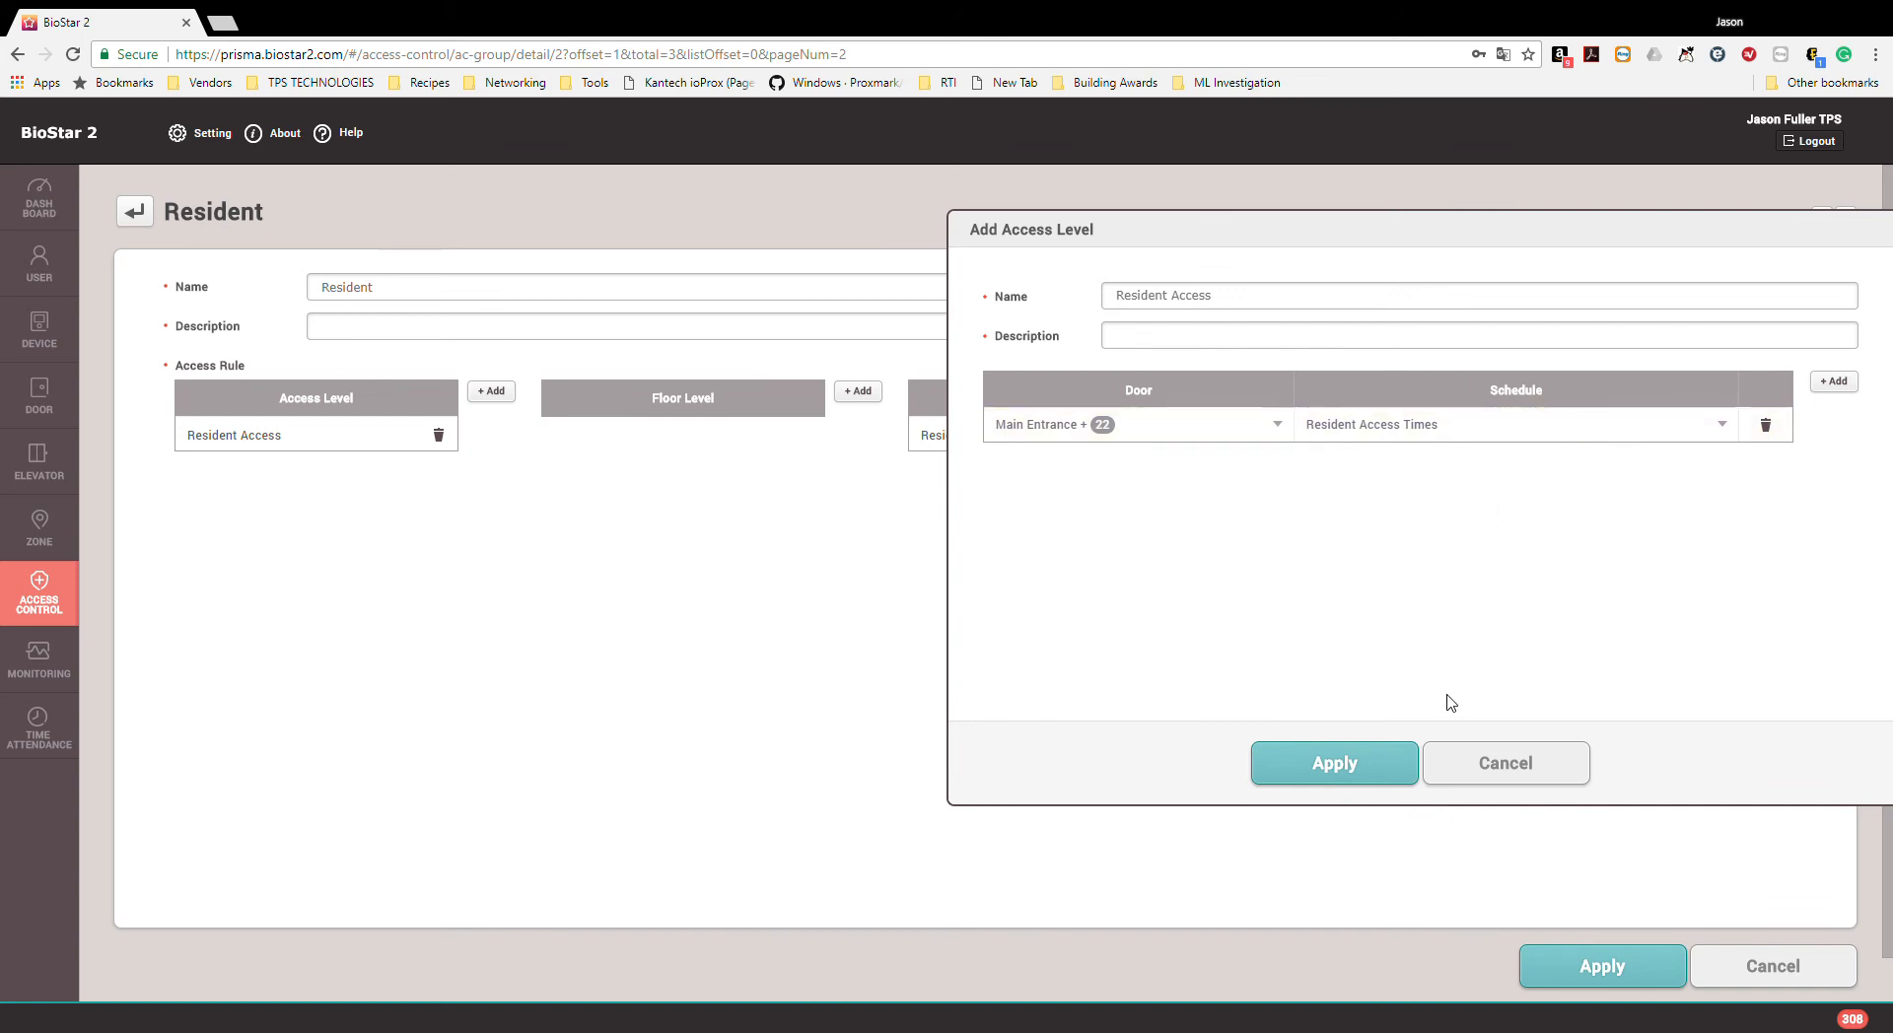
click(1554, 775)
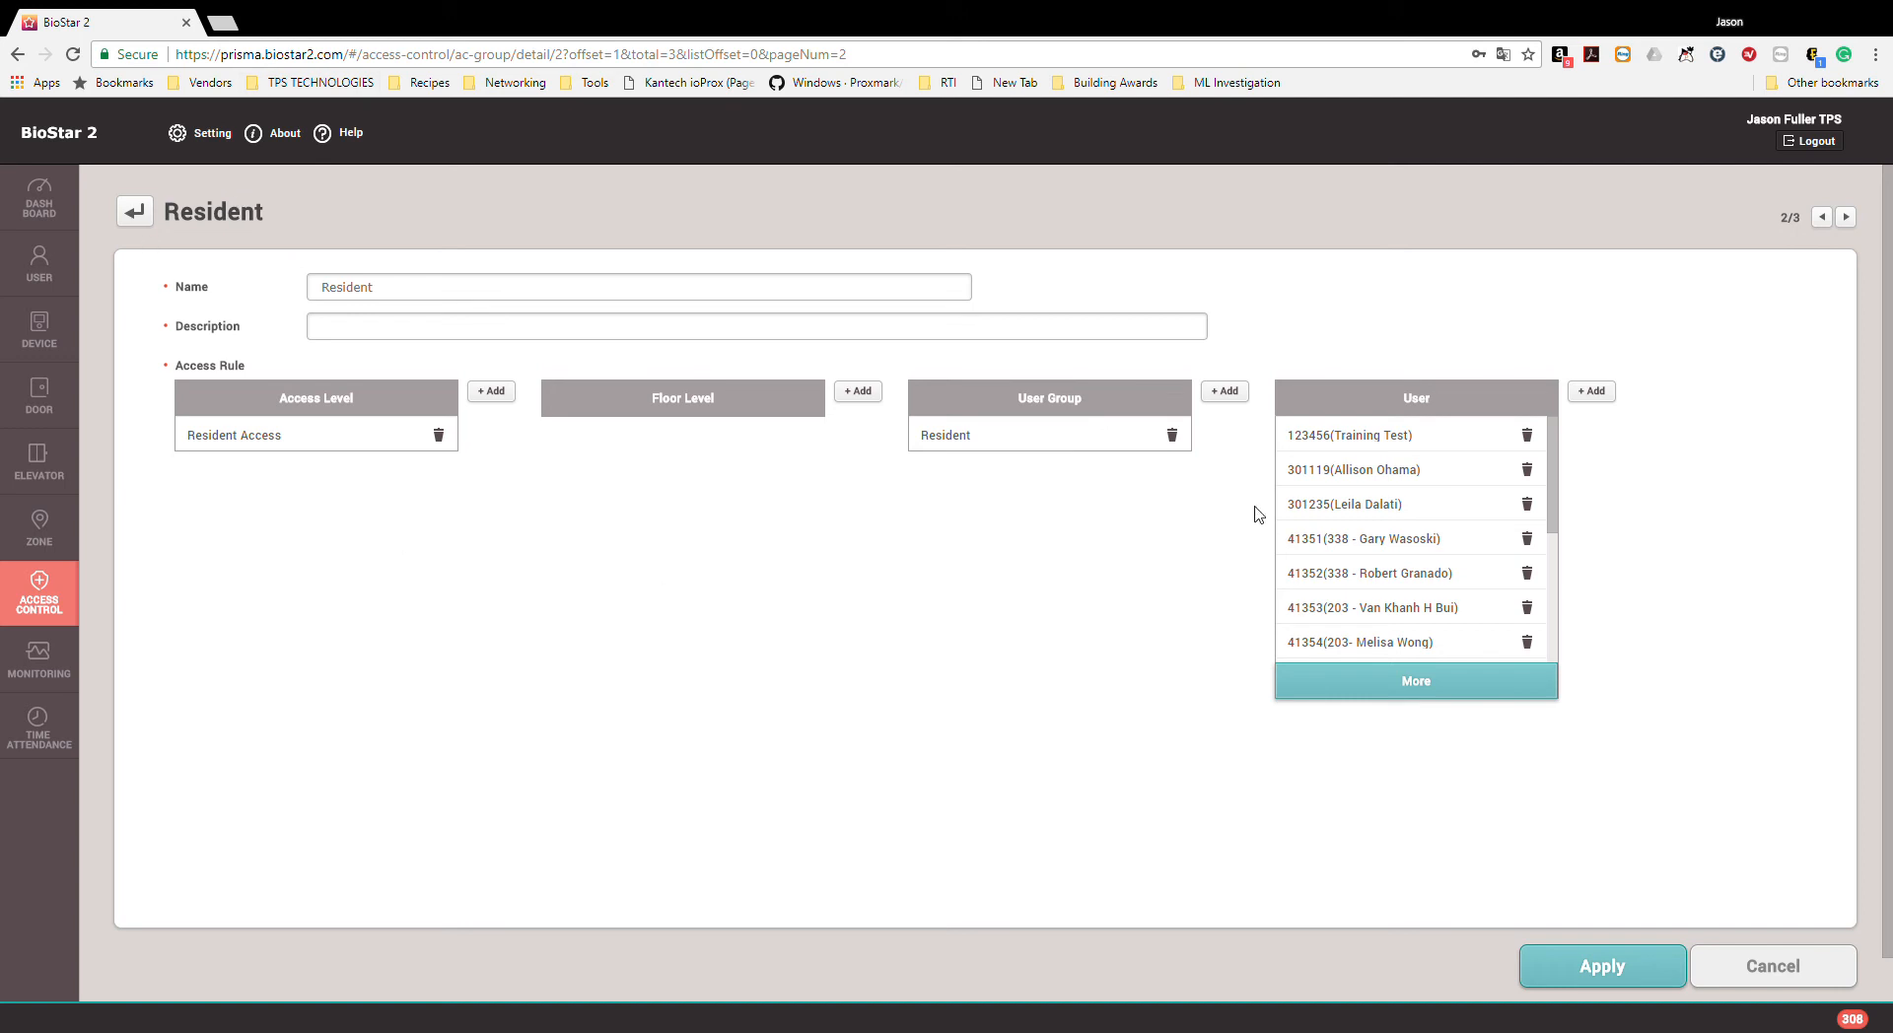
- Open the Resident Access Times schedule from the system settings, inspect Sunday's morning time period and apply the schedule
click(194, 154)
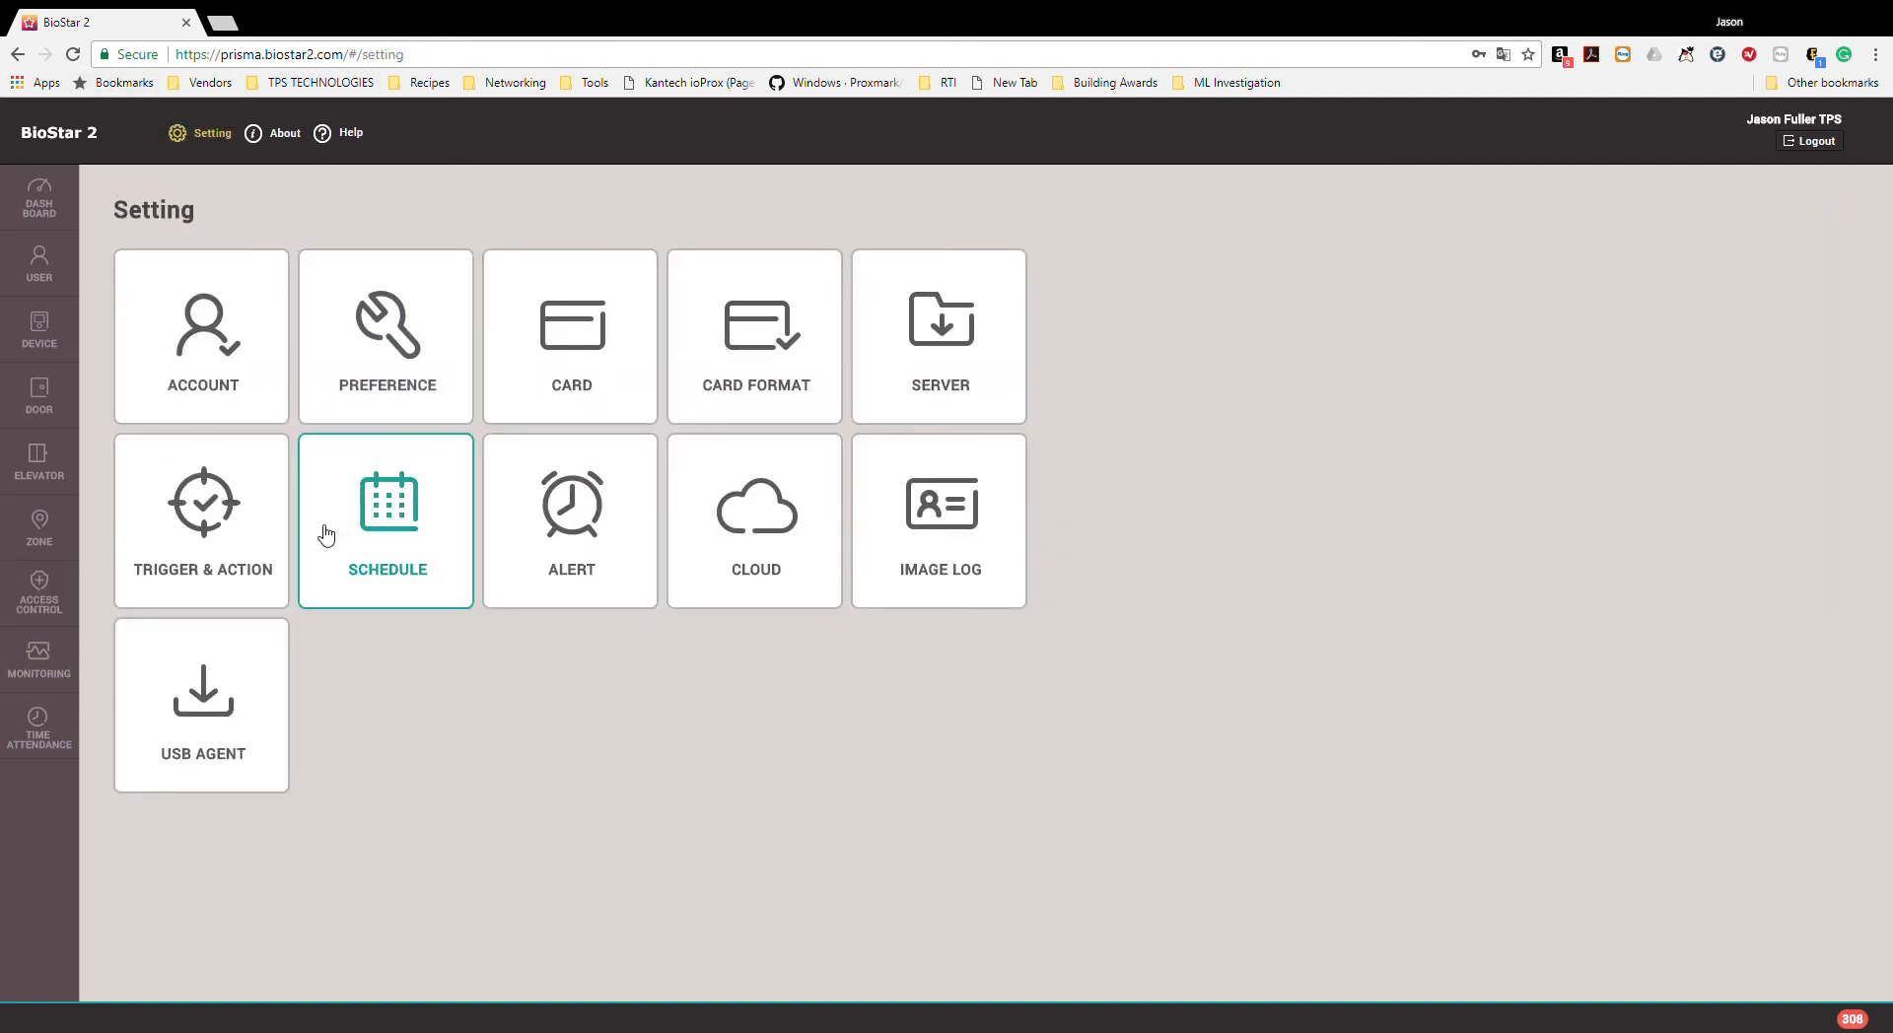
click(416, 530)
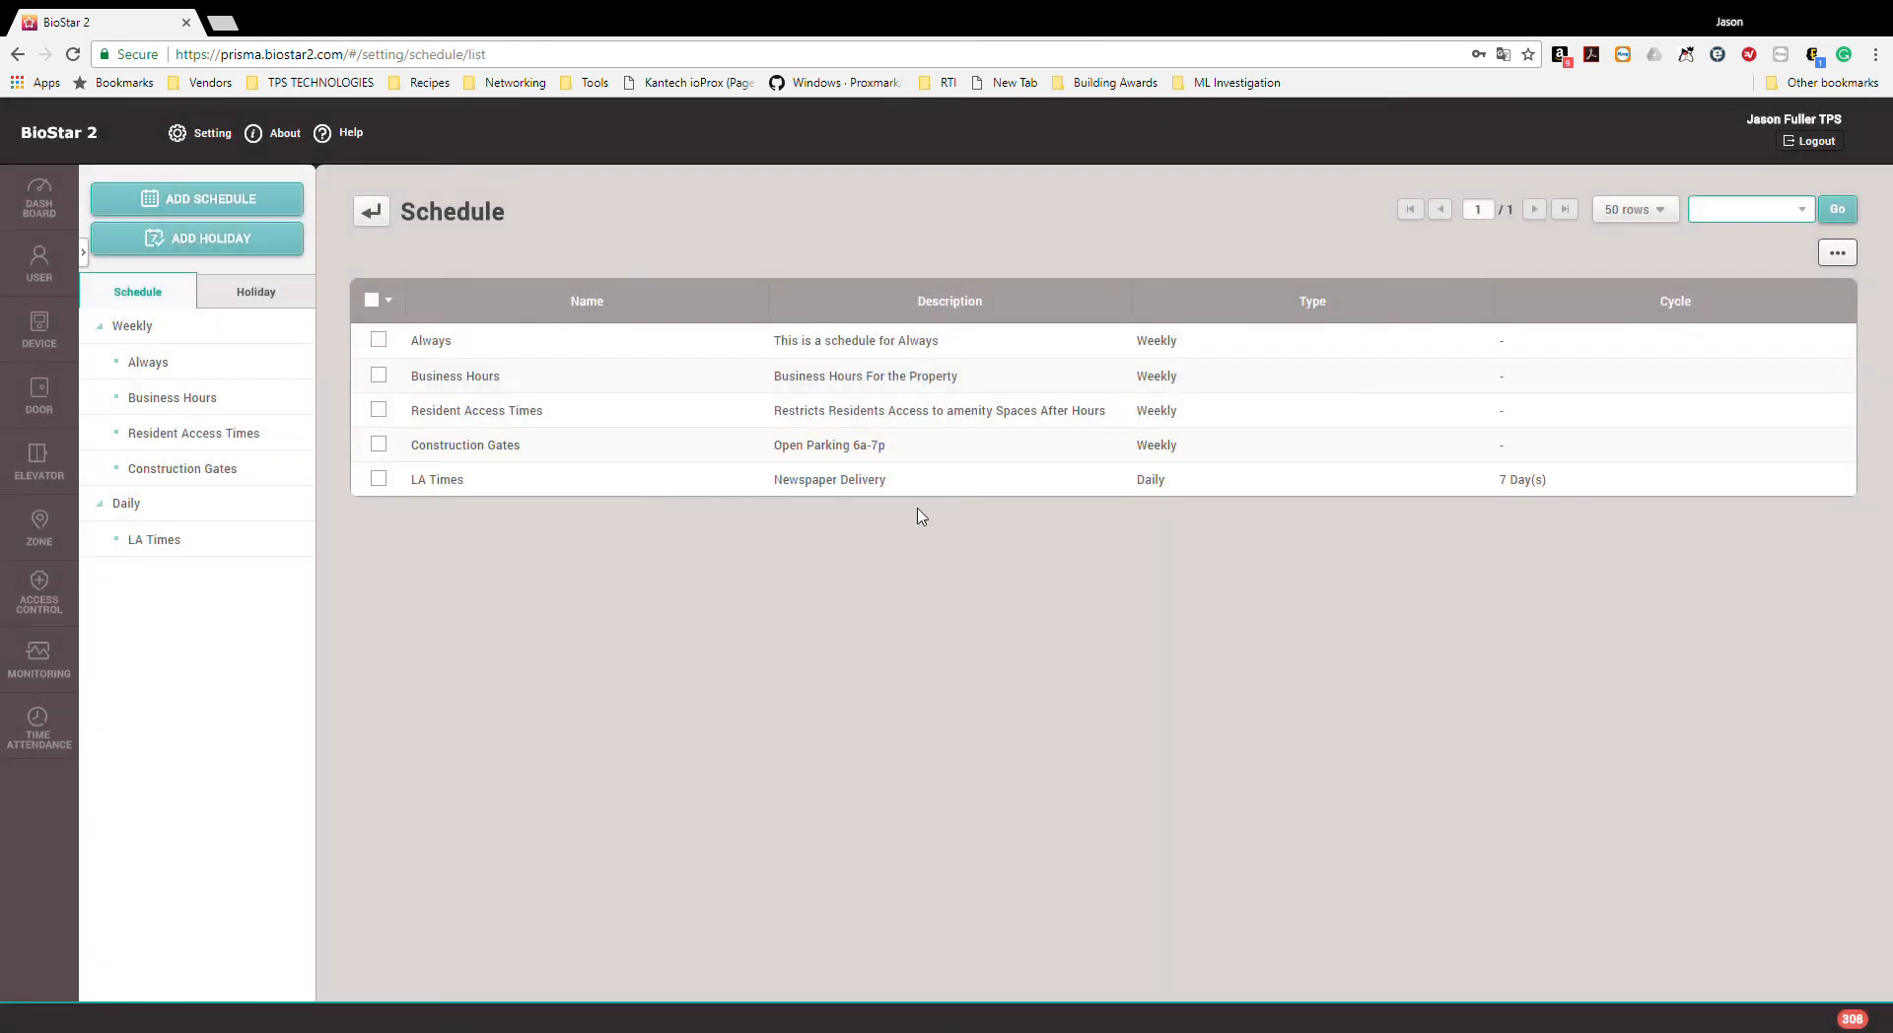
click(895, 414)
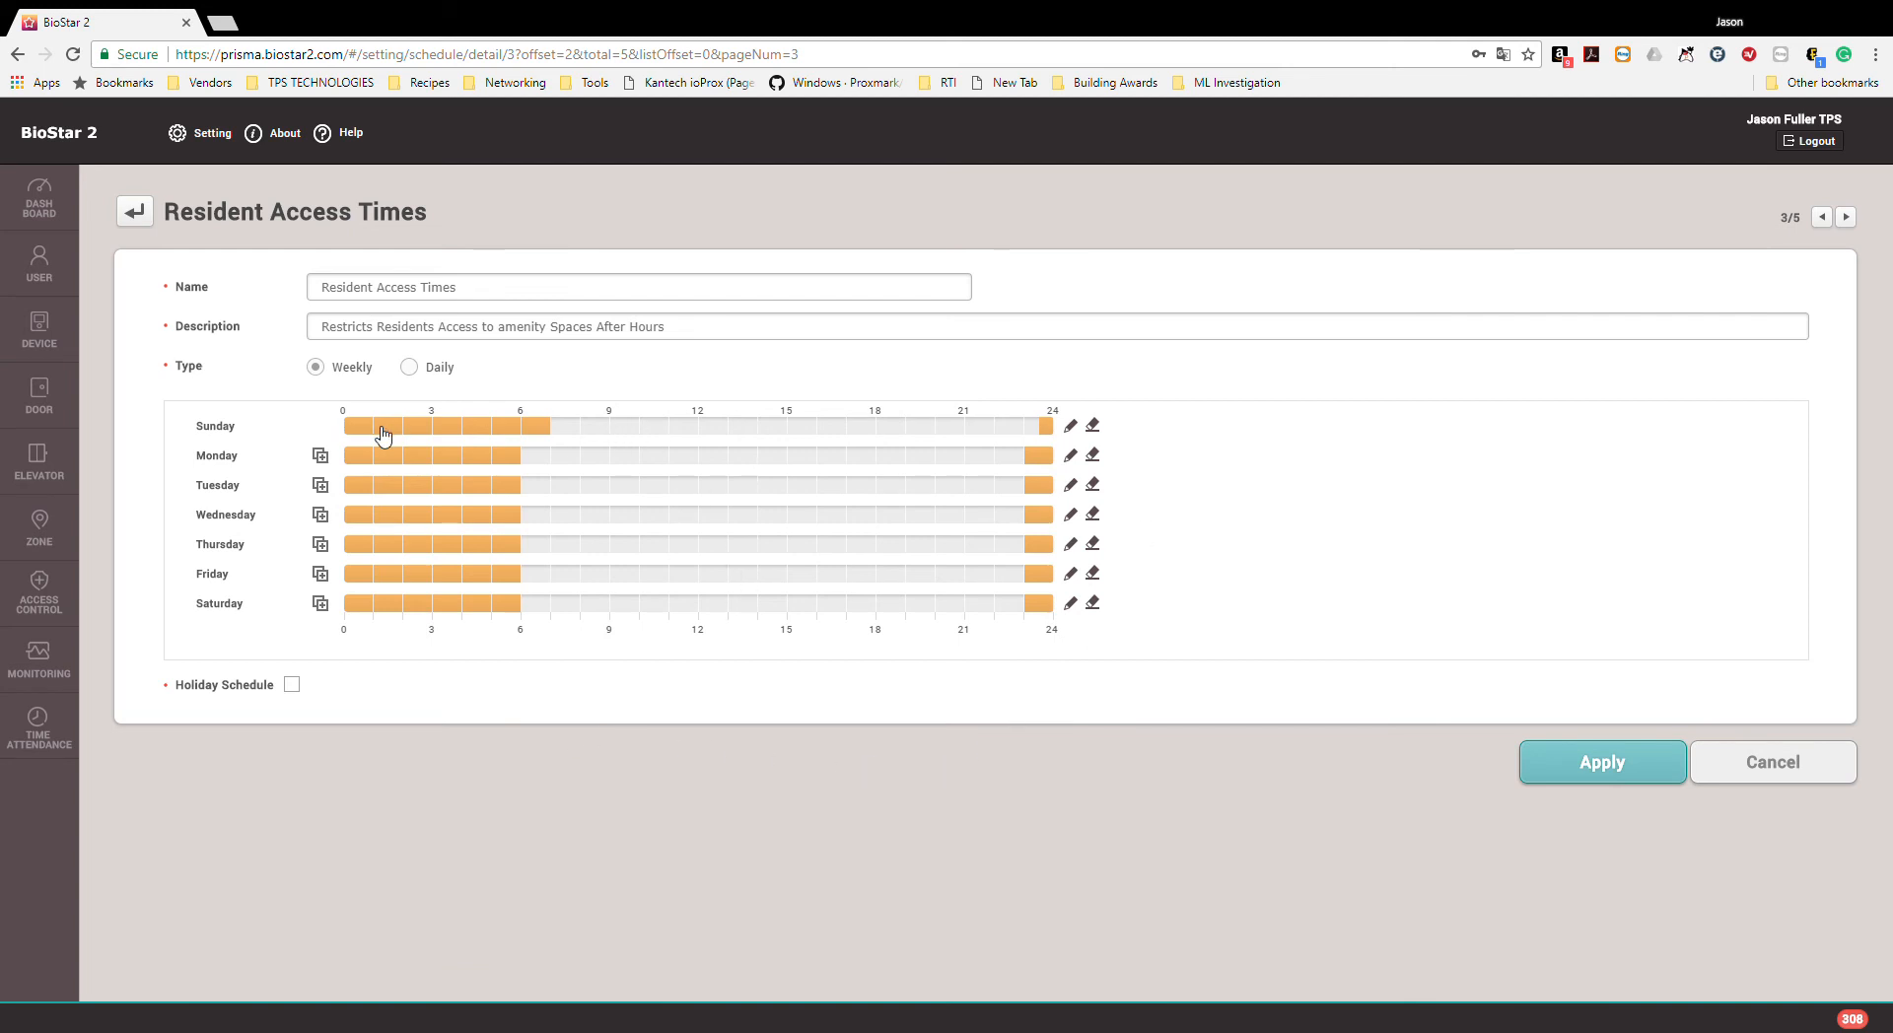
click(542, 426)
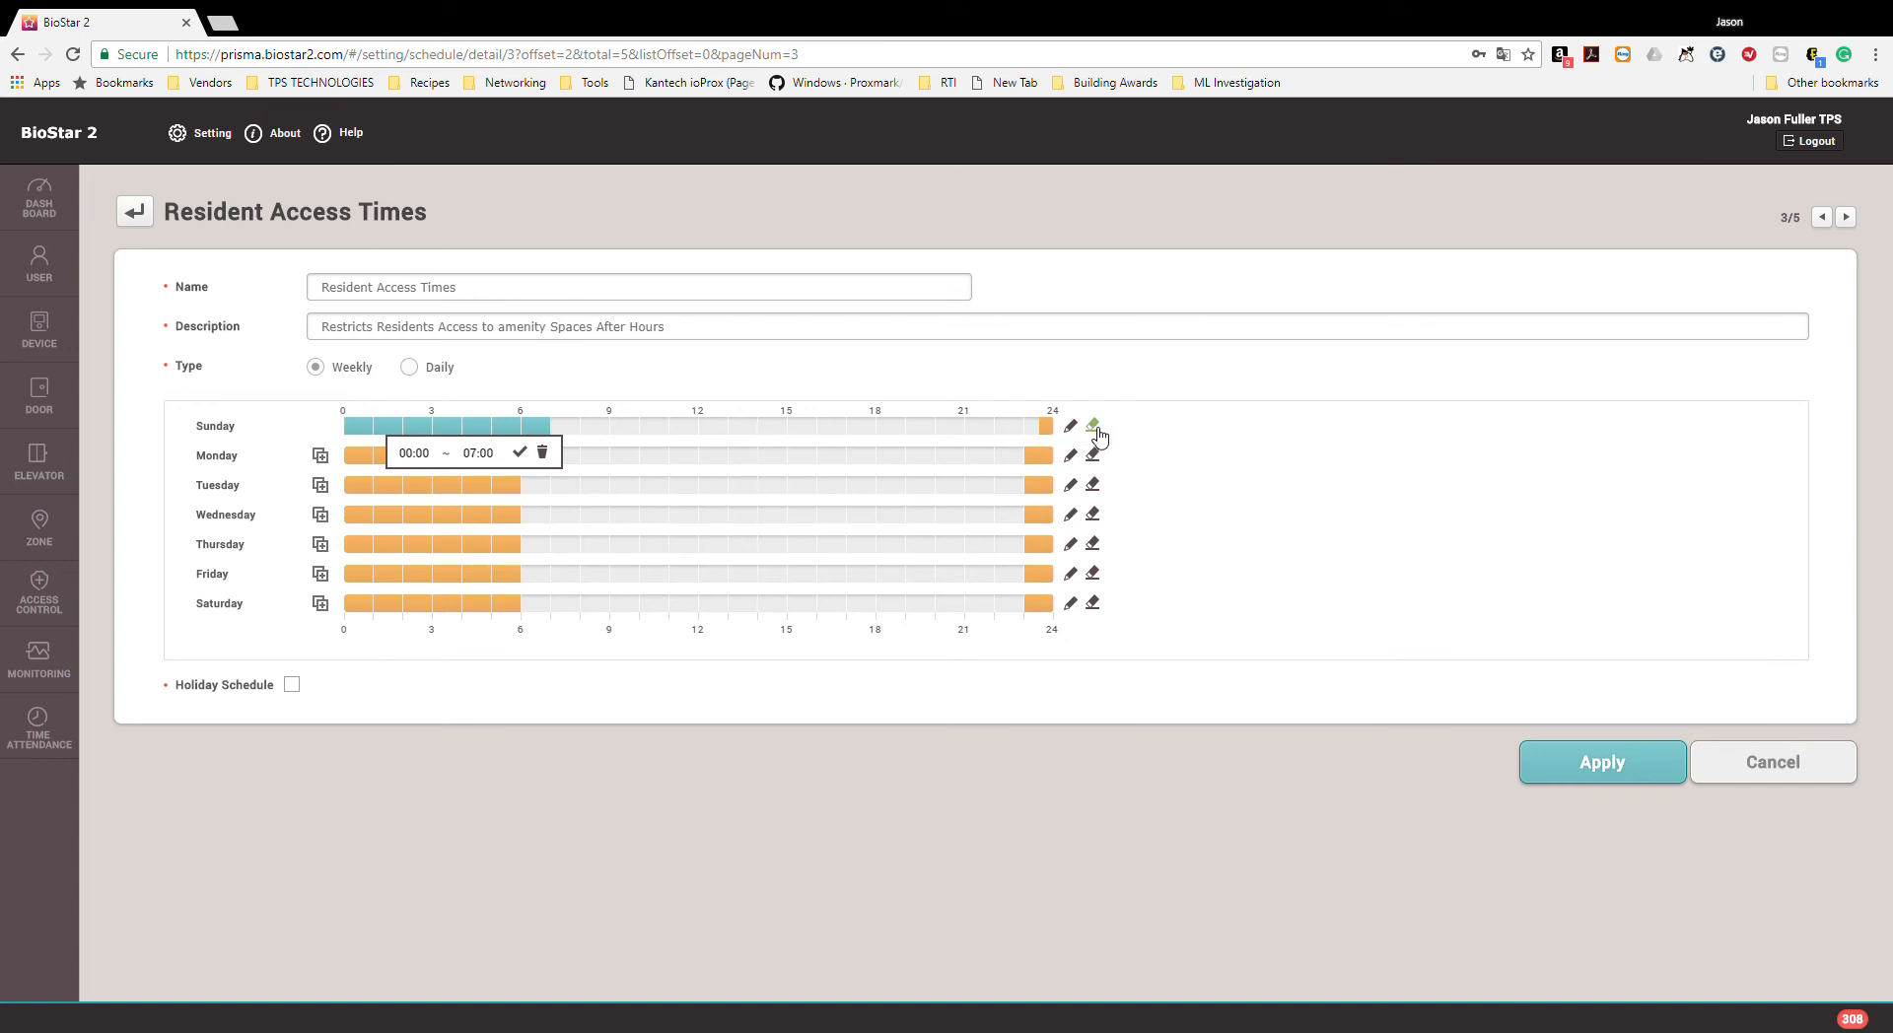
click(1626, 774)
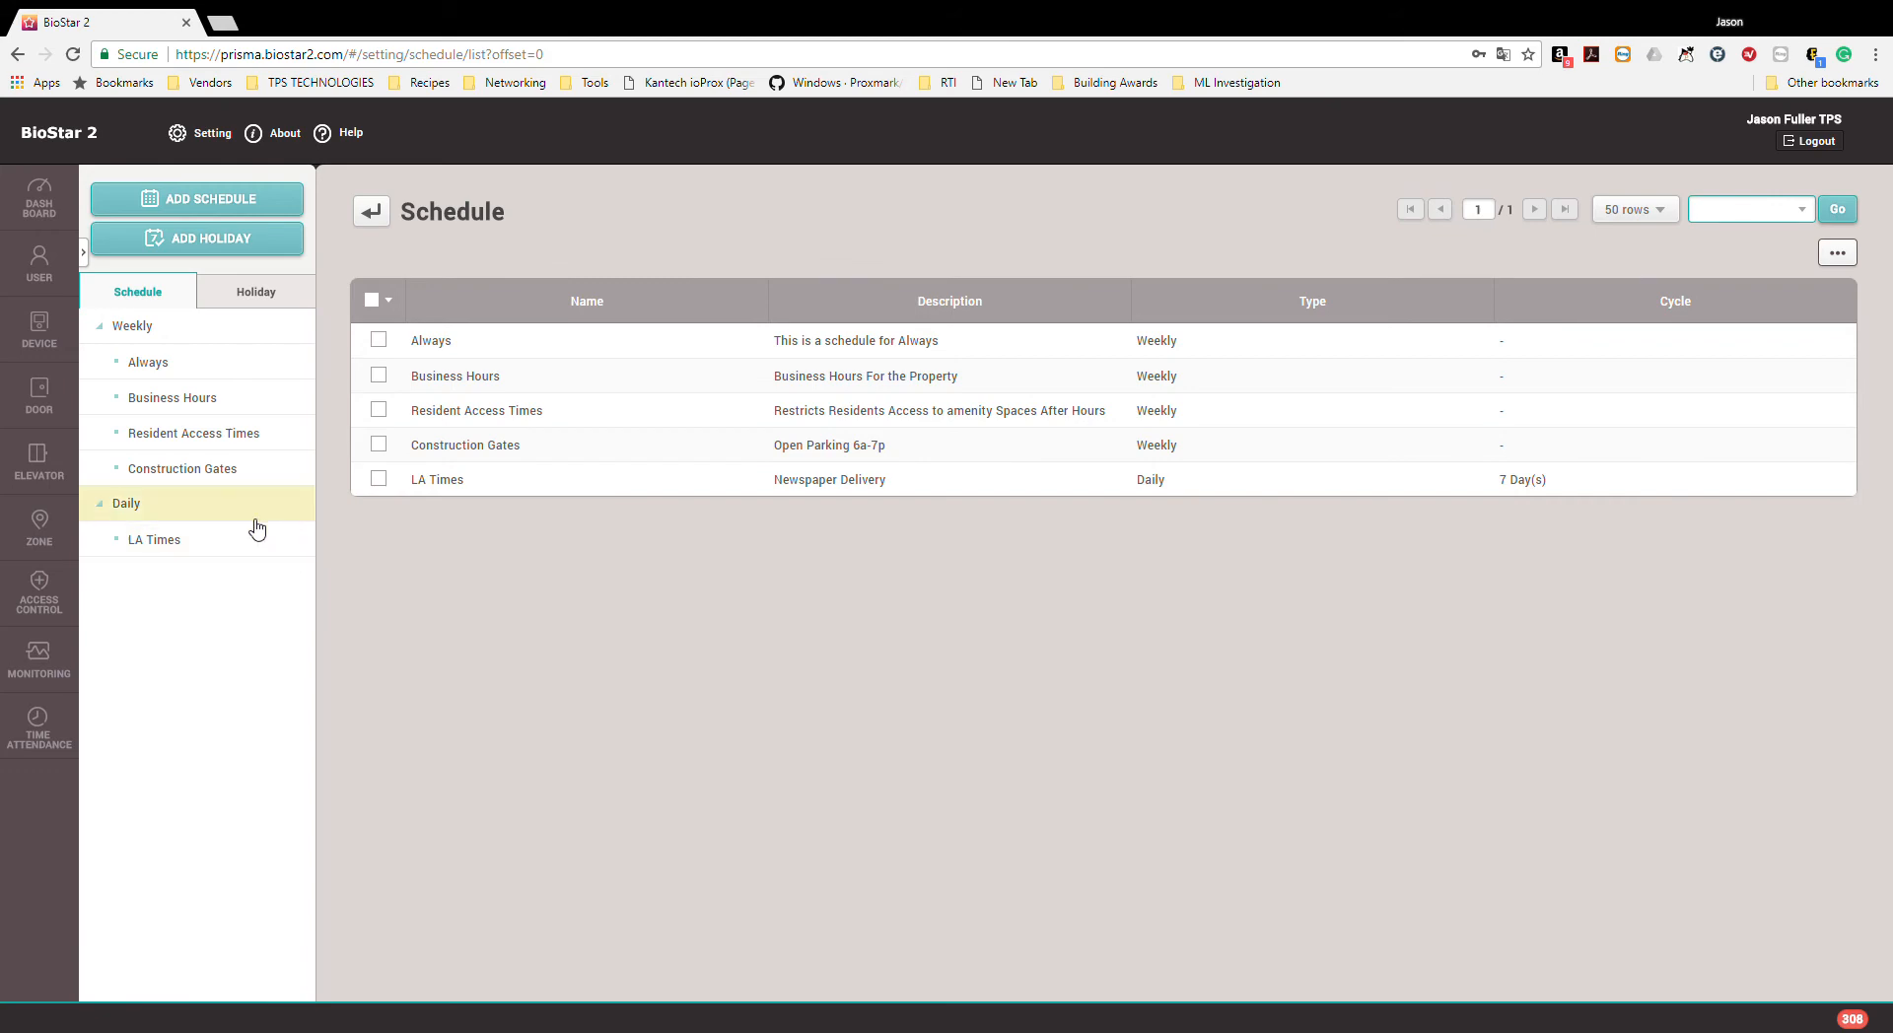
click(237, 202)
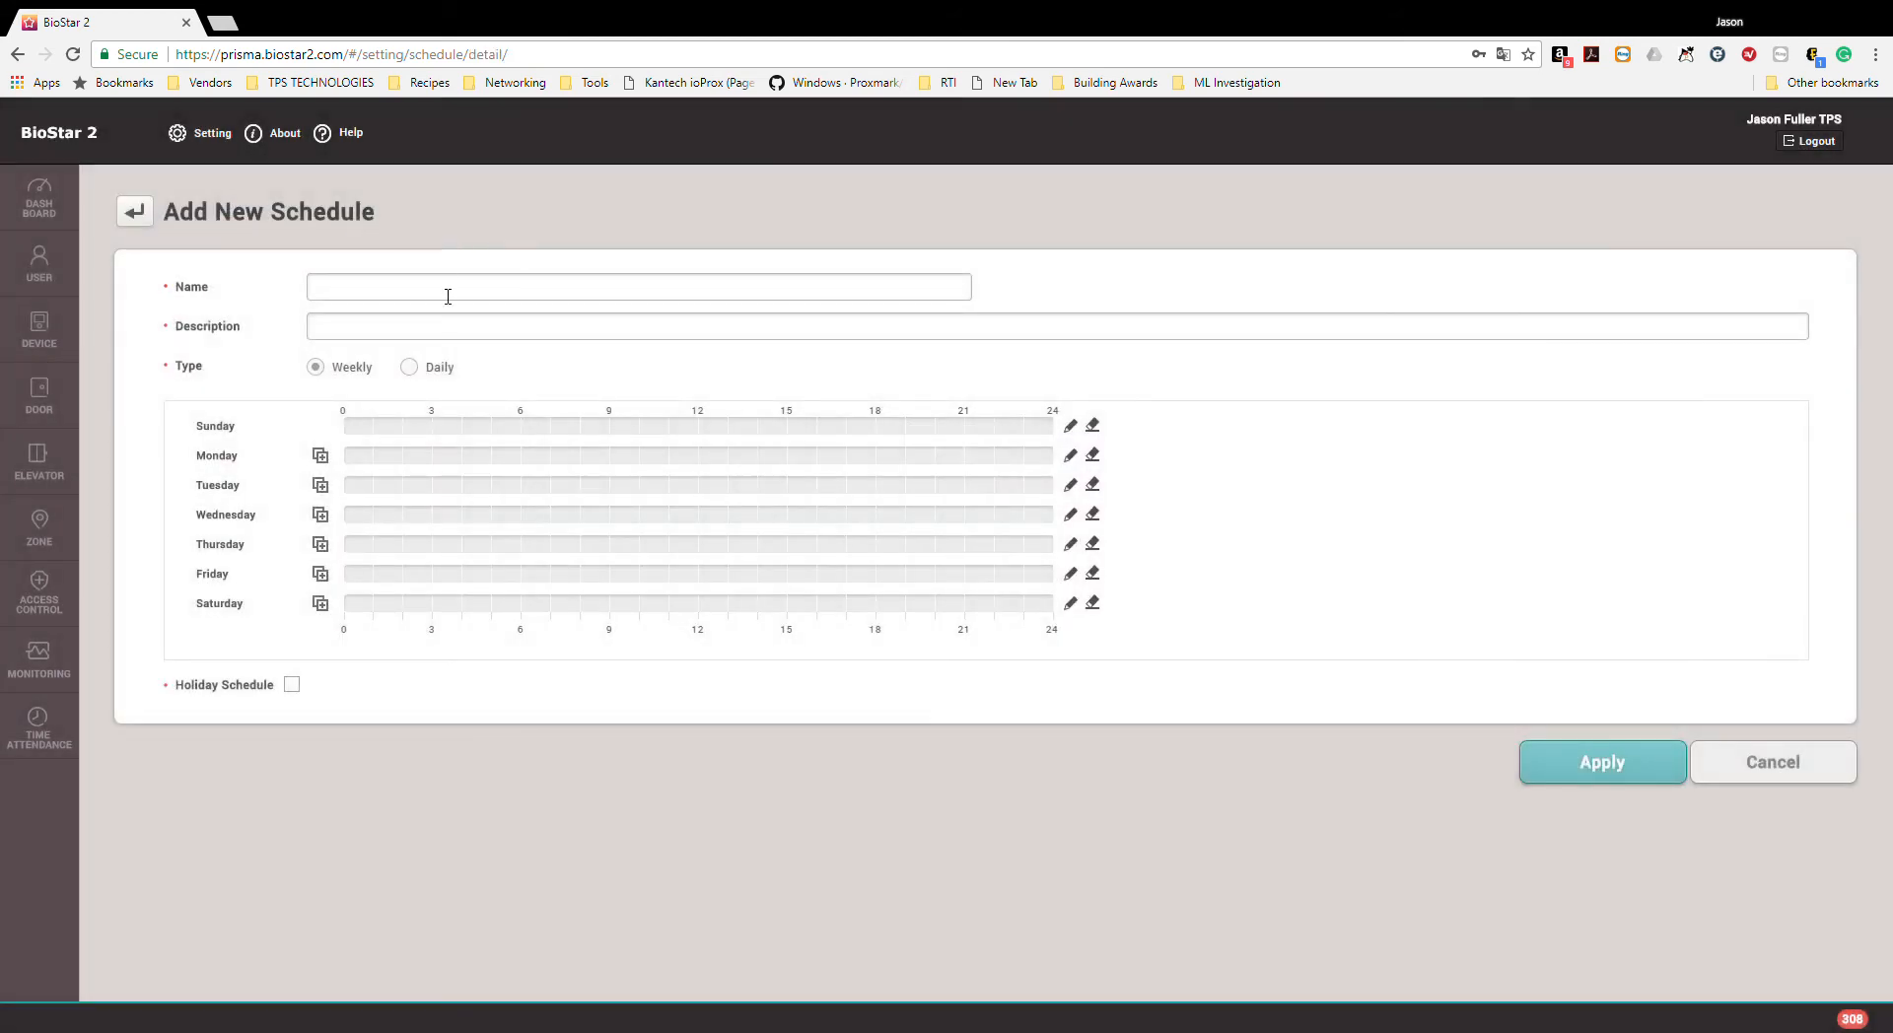
click(430, 296)
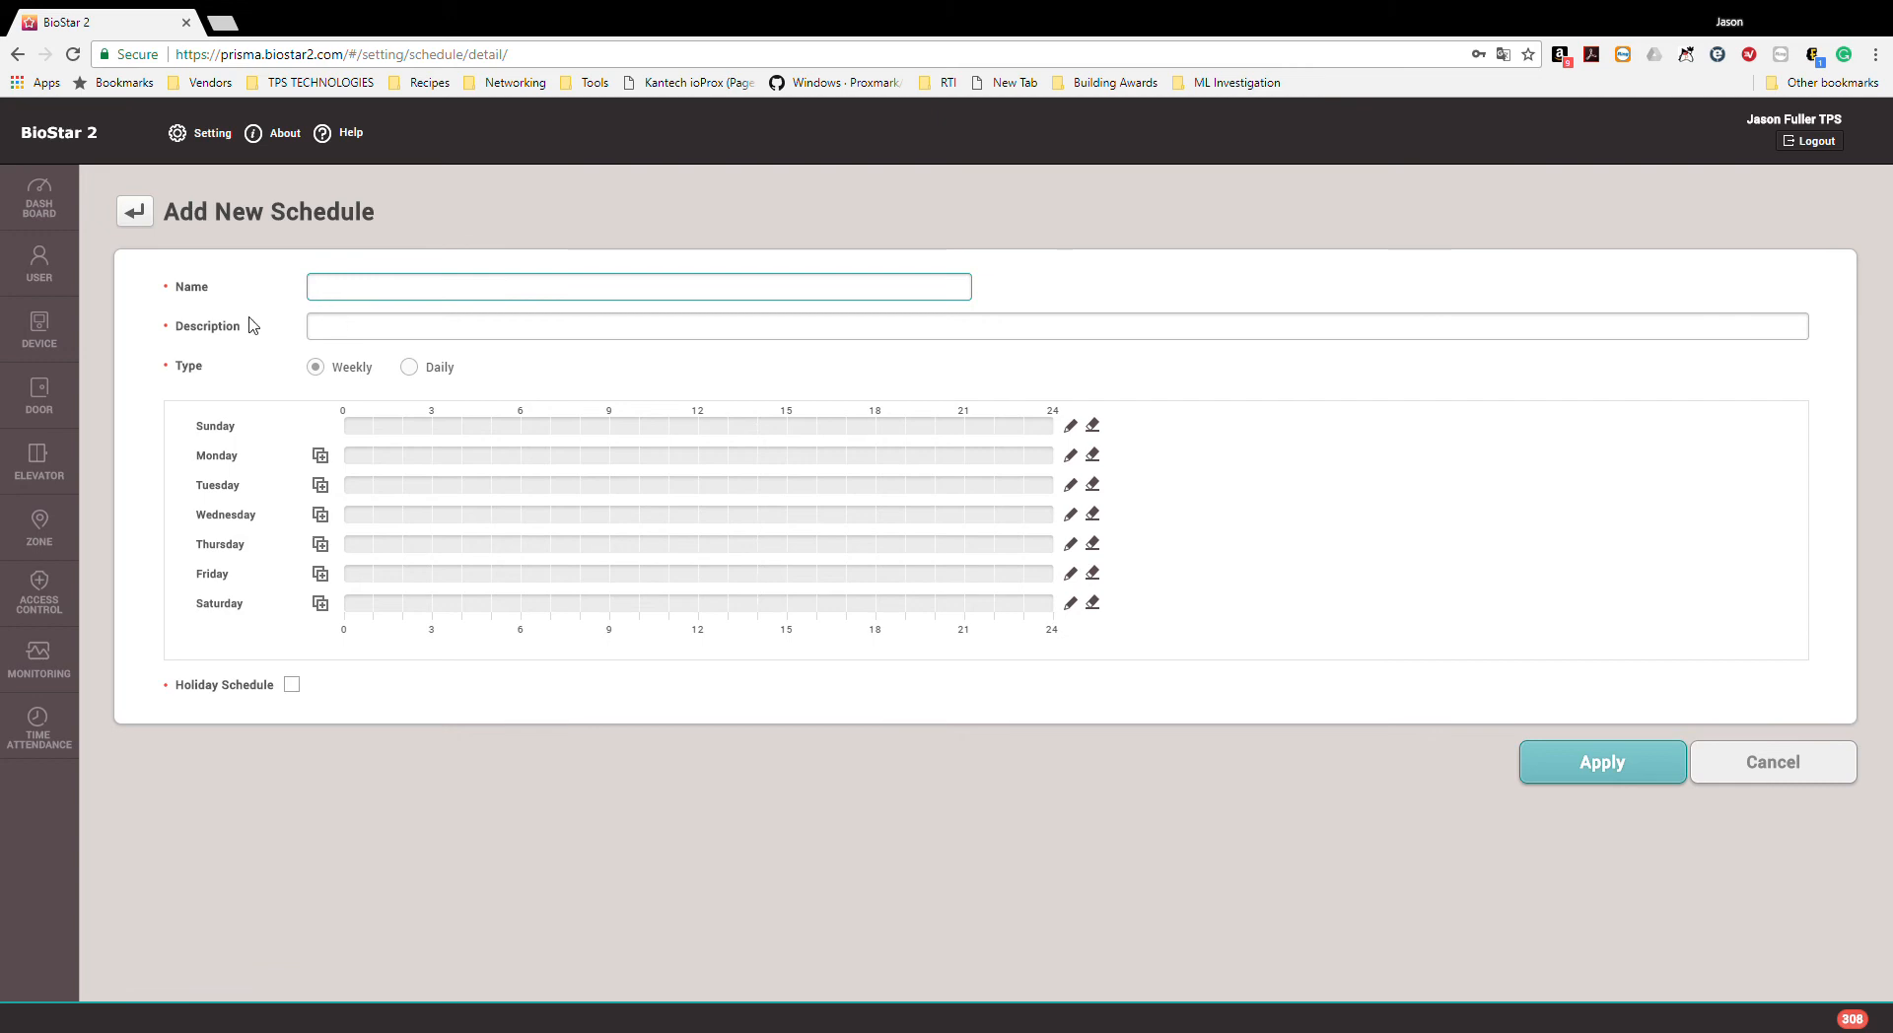
click(136, 210)
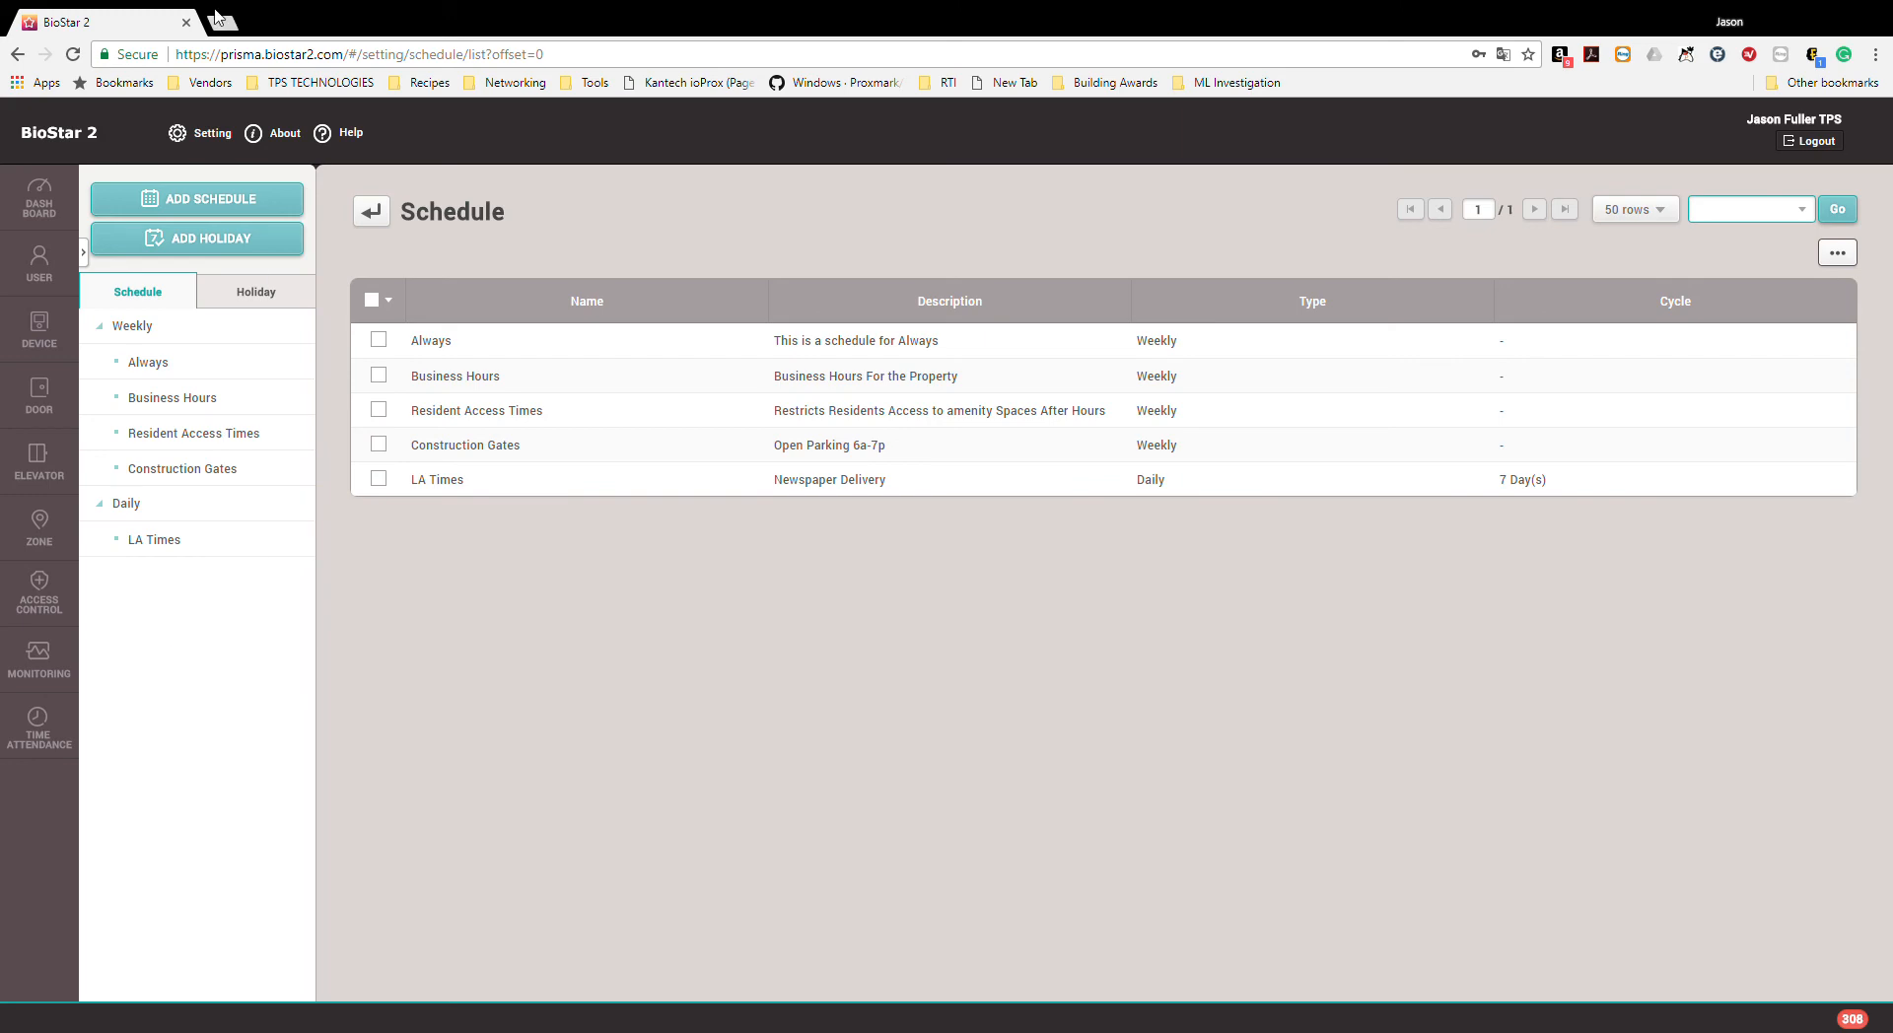
- Start a new access group named Training Test with the description "Training Test Resident access times"
click(67, 609)
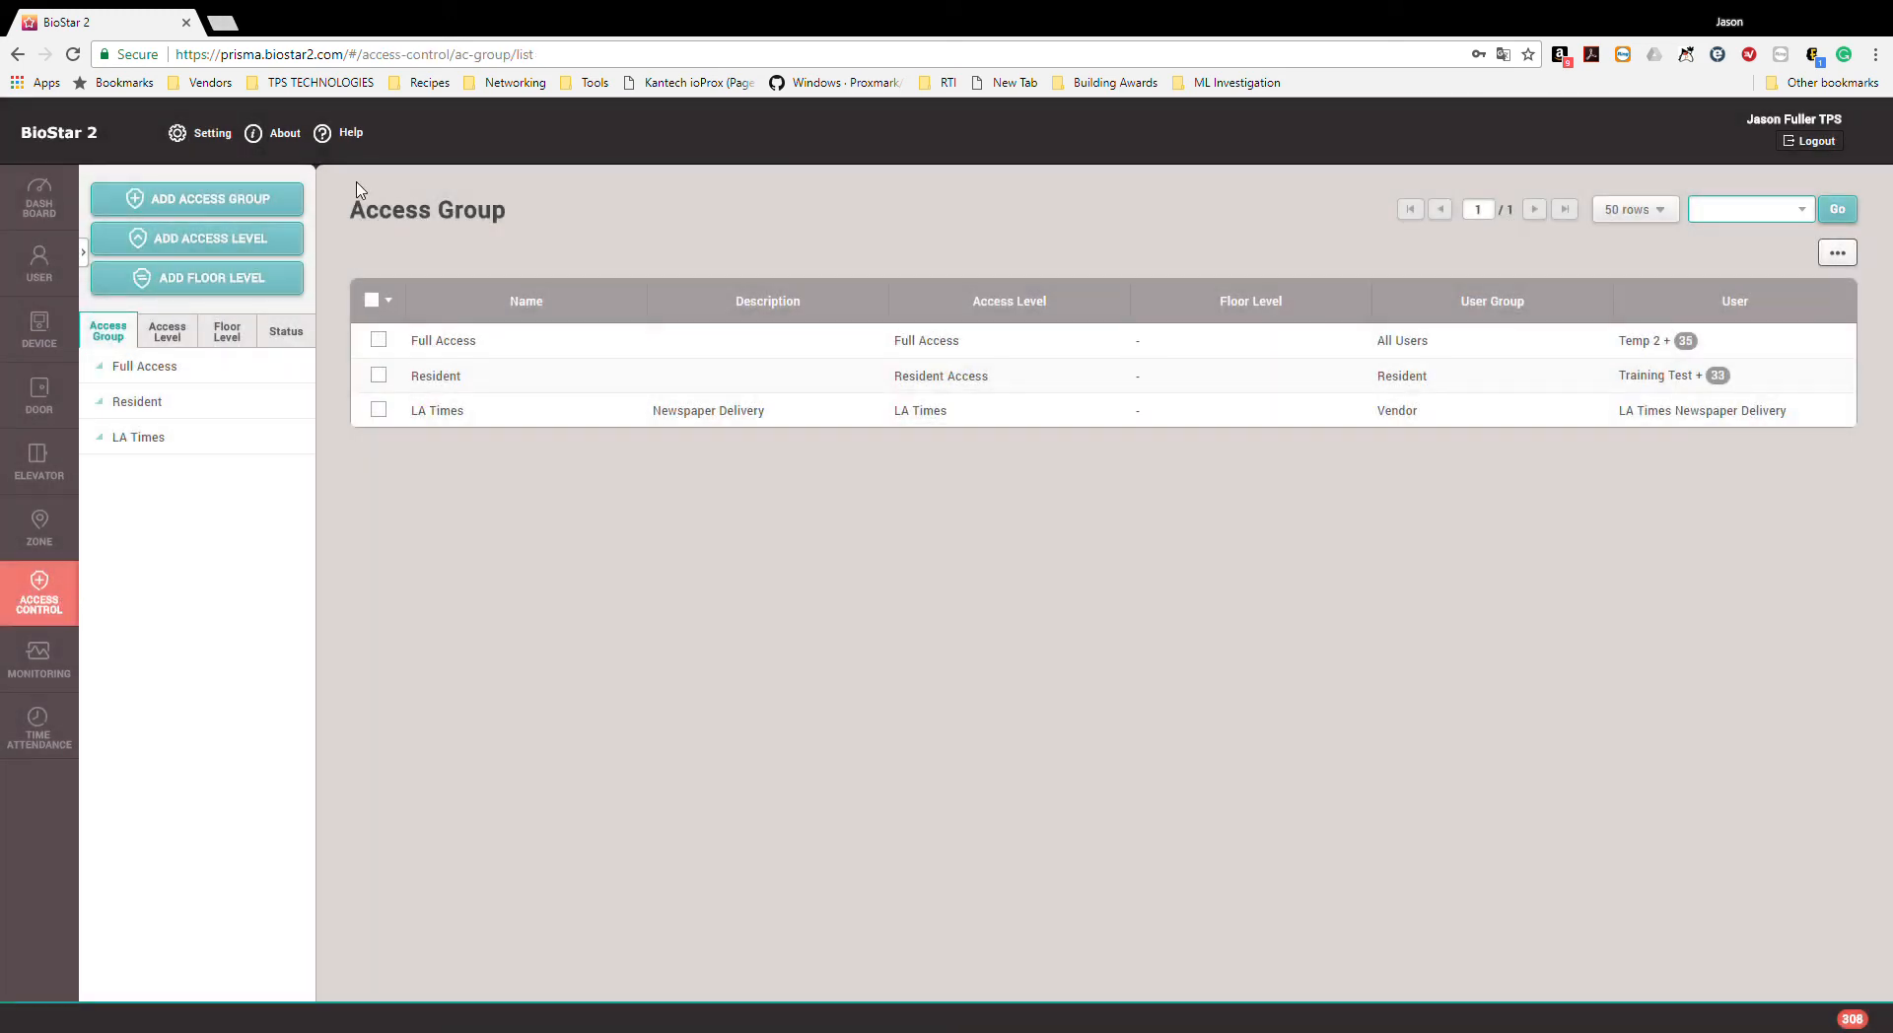
click(275, 203)
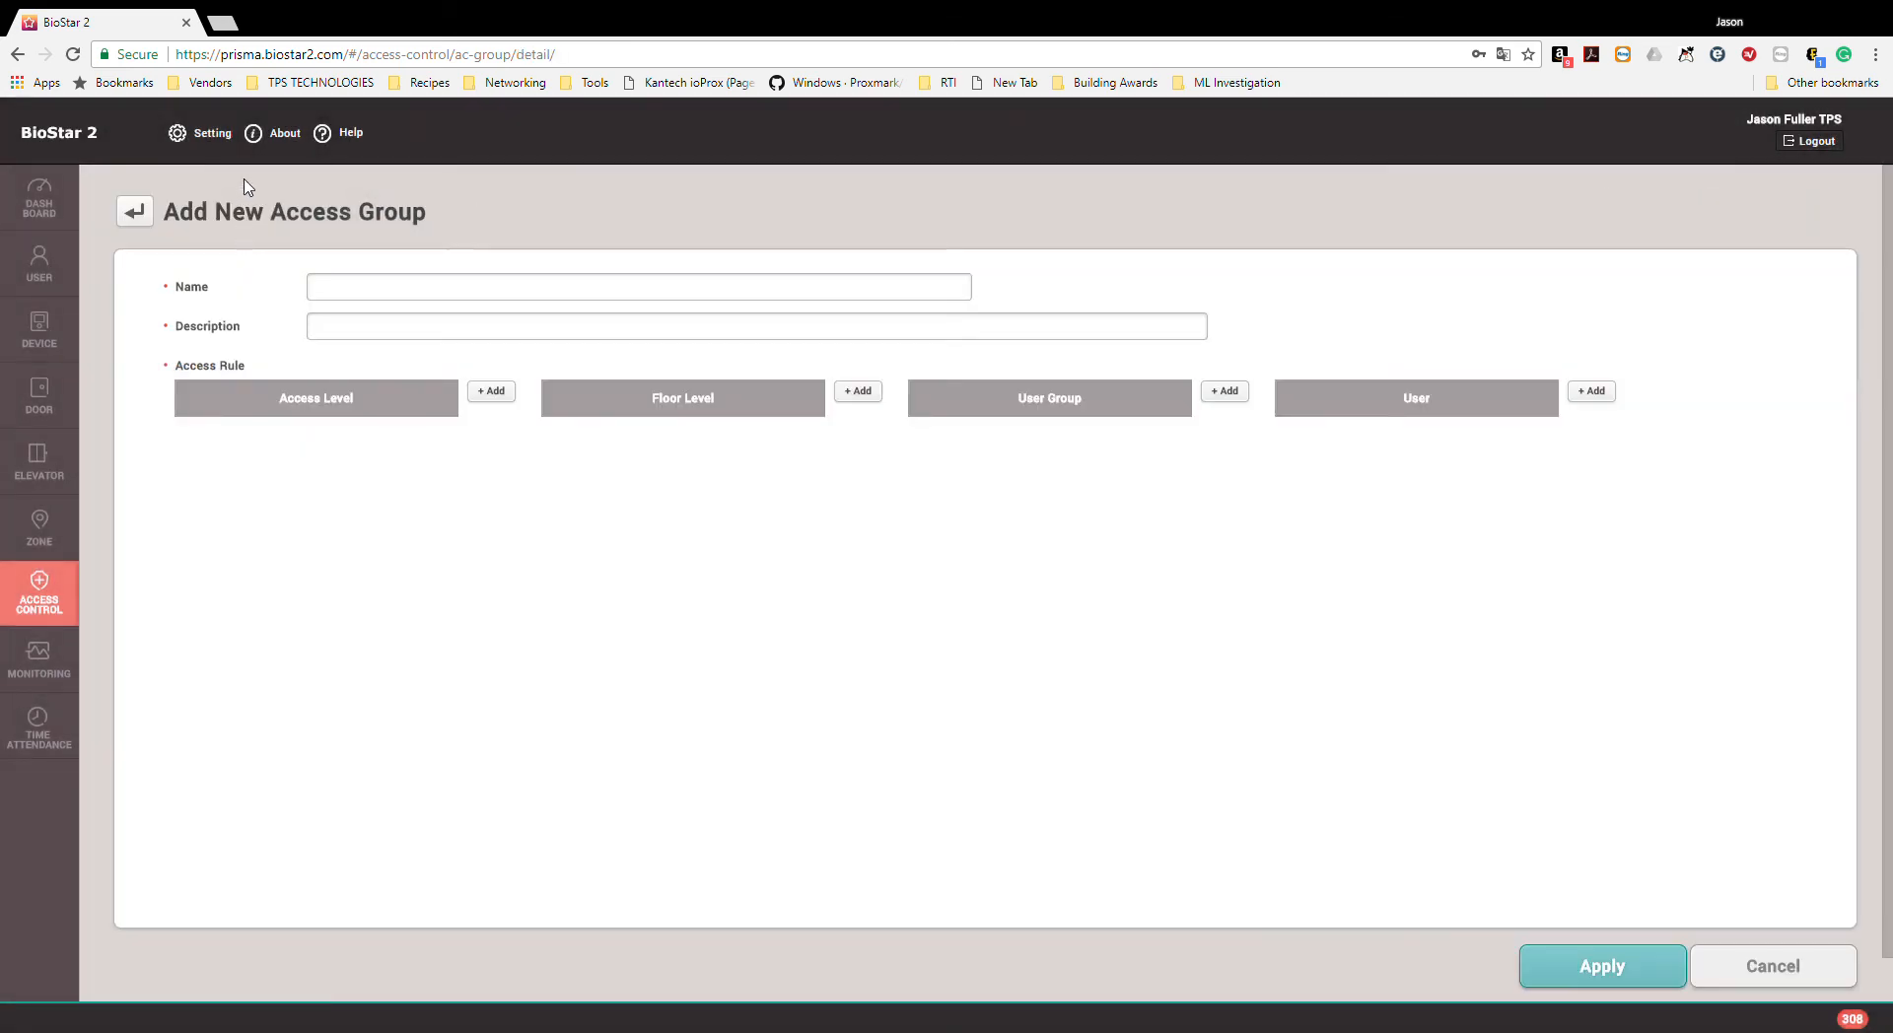
click(331, 292)
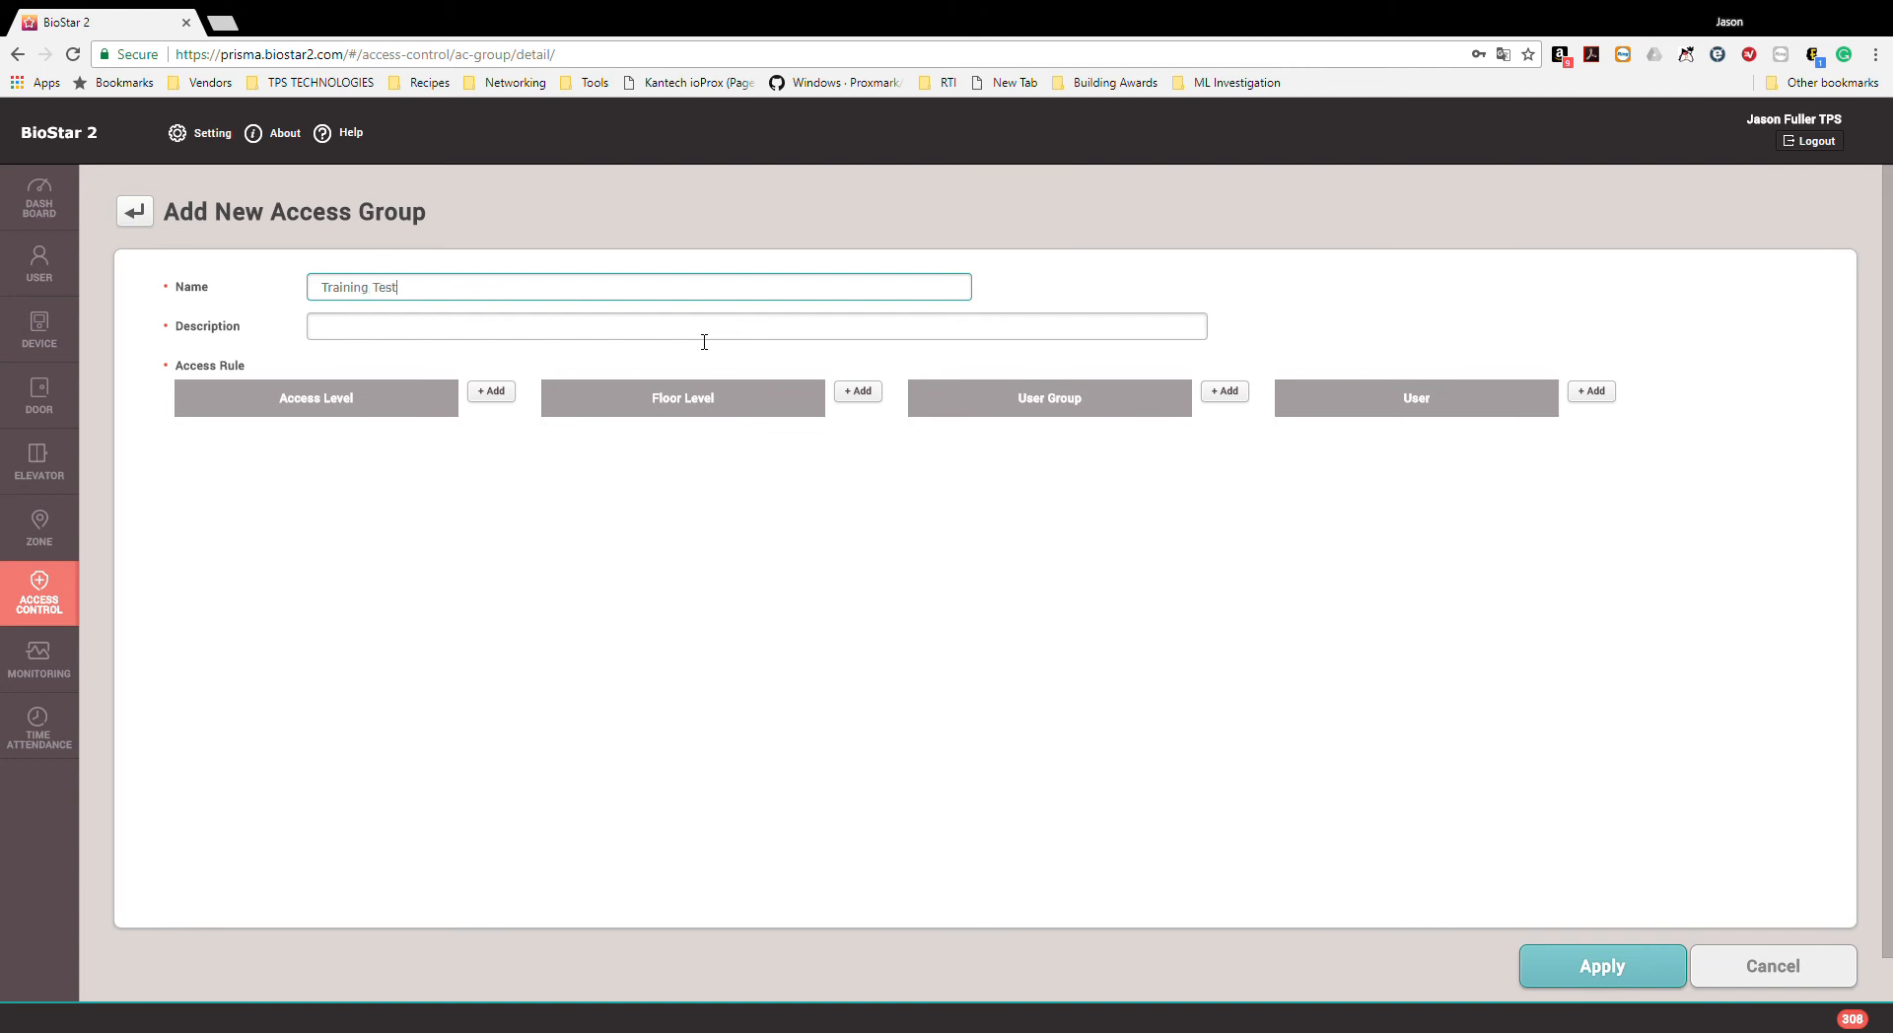
click(423, 338)
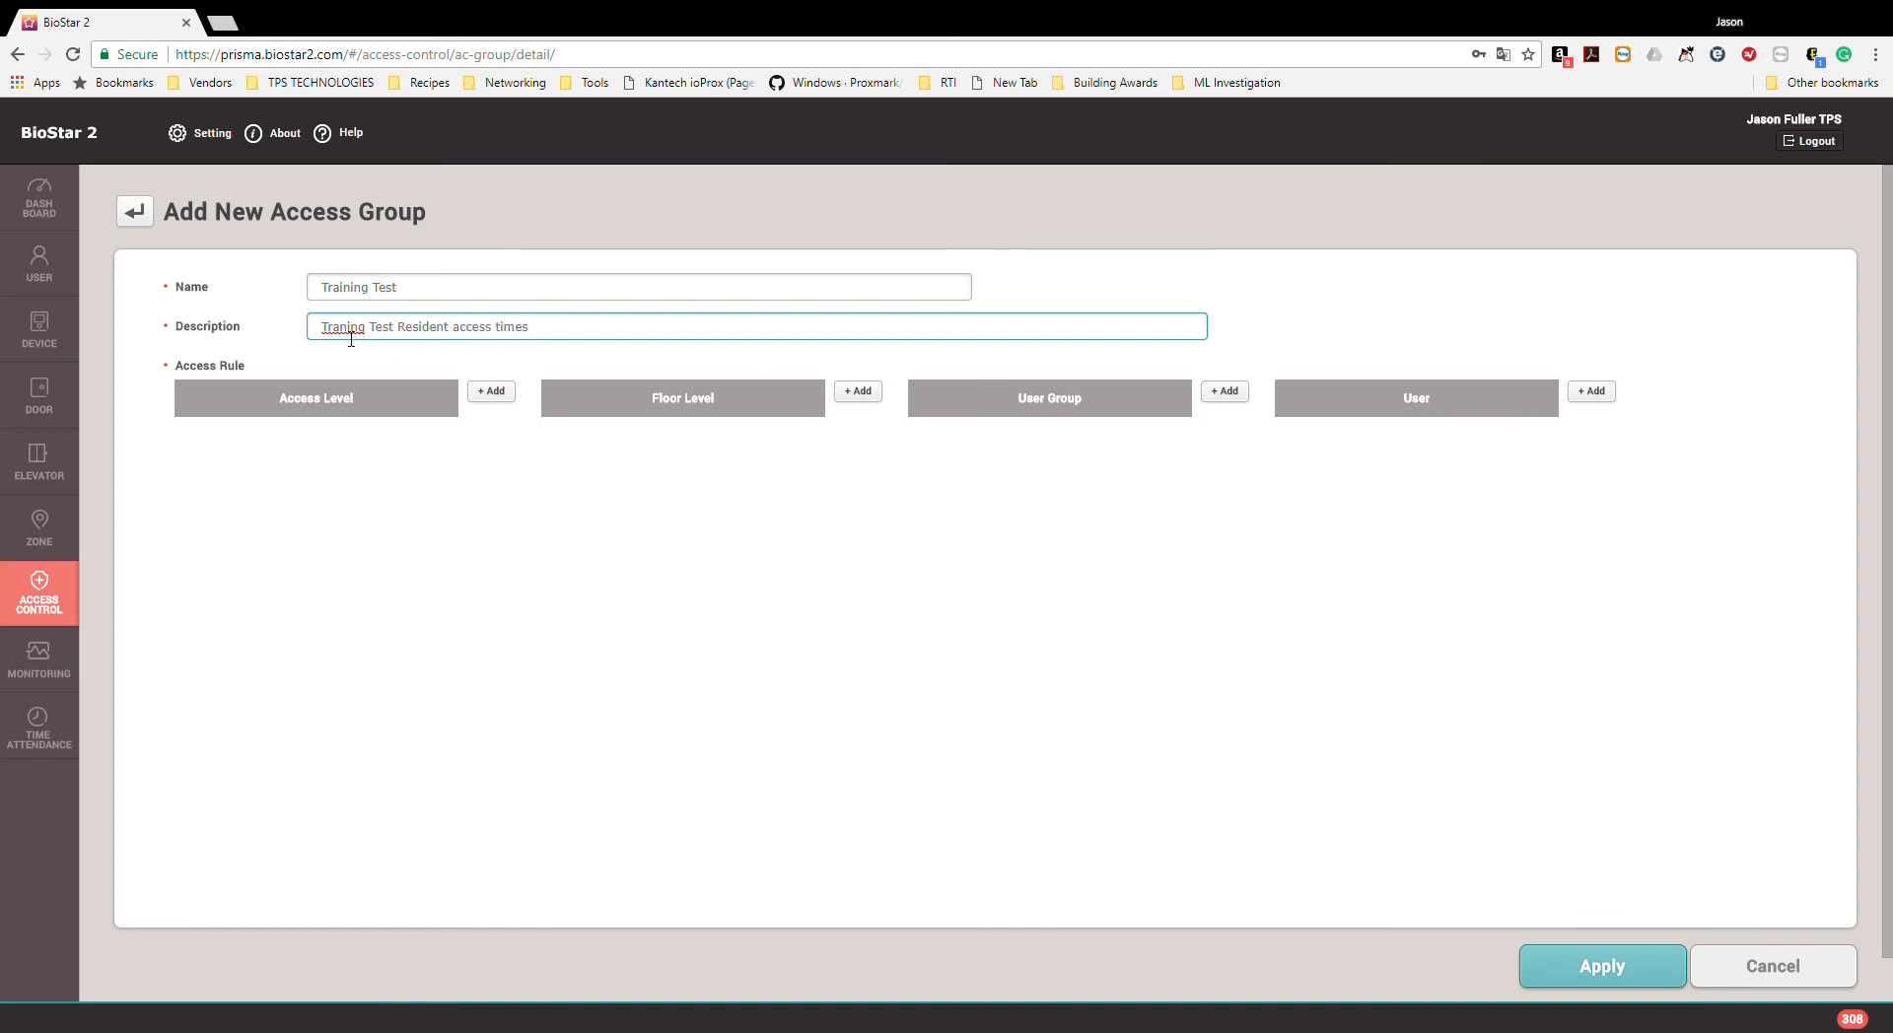
text(i)
- Try LA Times as the new group's access level, clear it and assign Resident Access instead
click(491, 392)
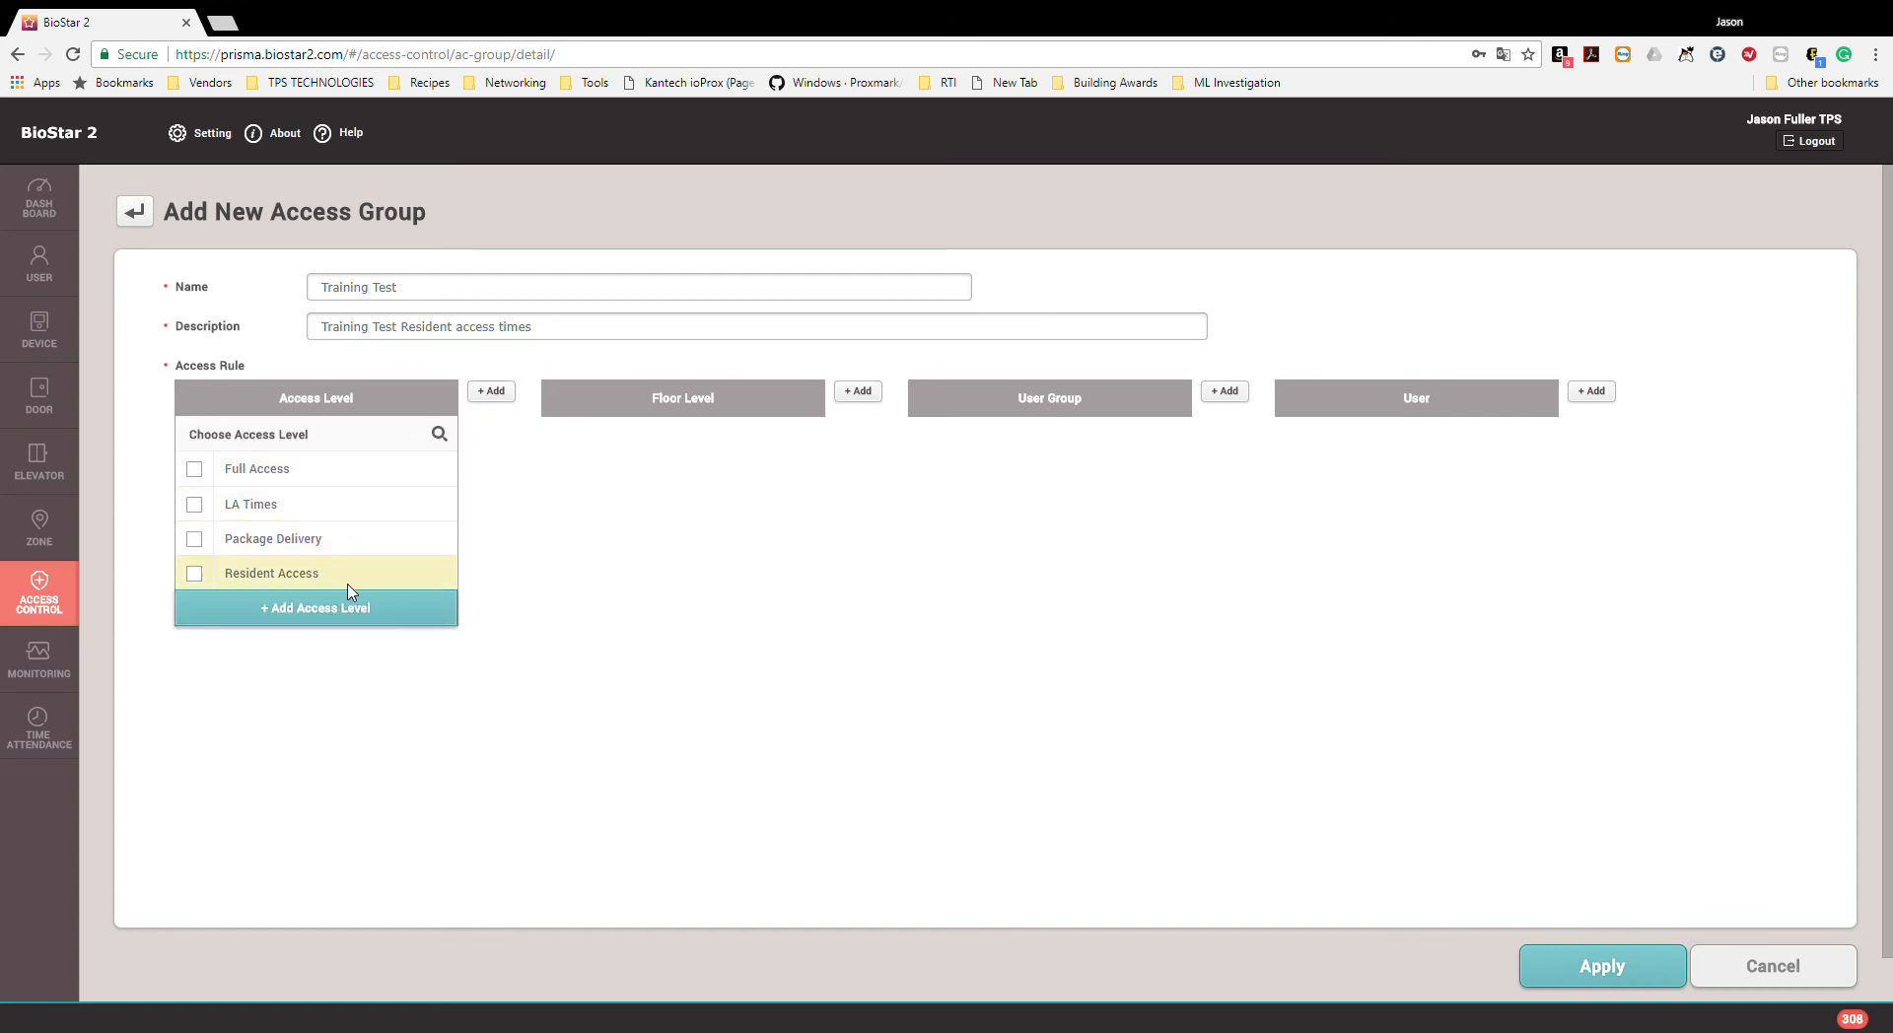
click(195, 505)
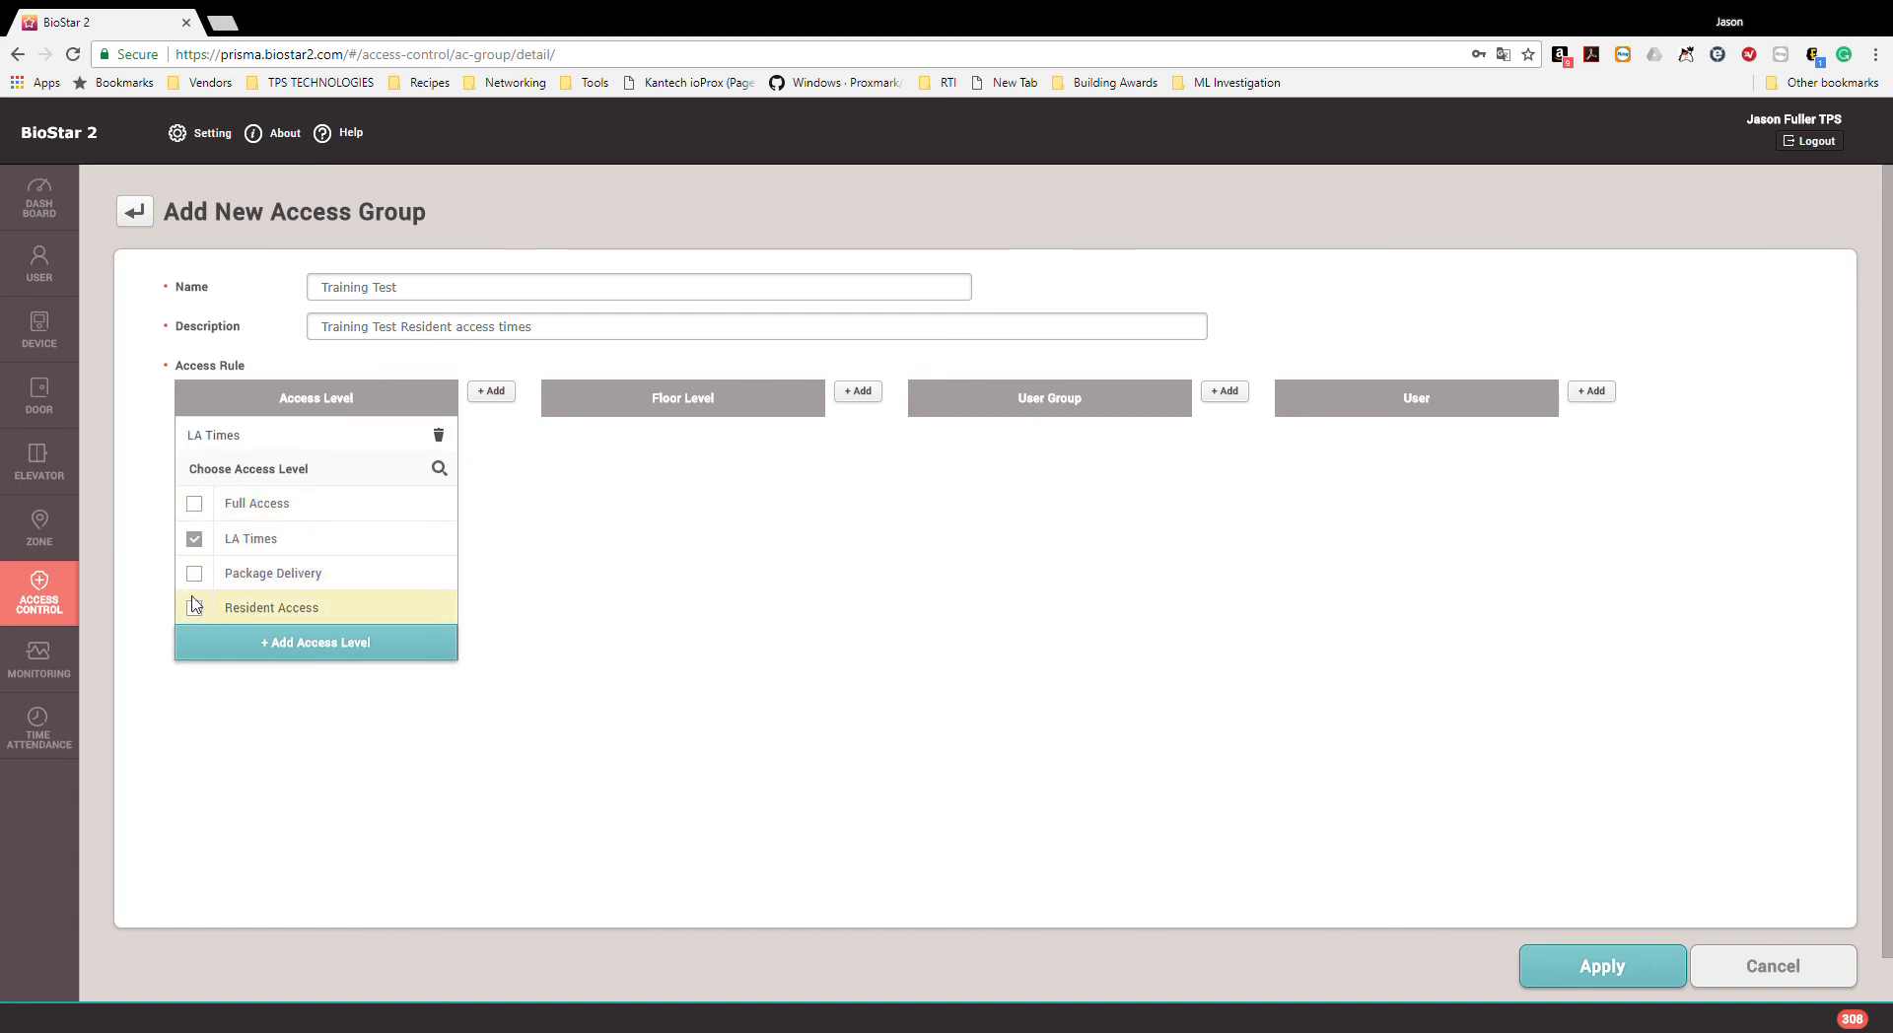
click(194, 538)
click(194, 572)
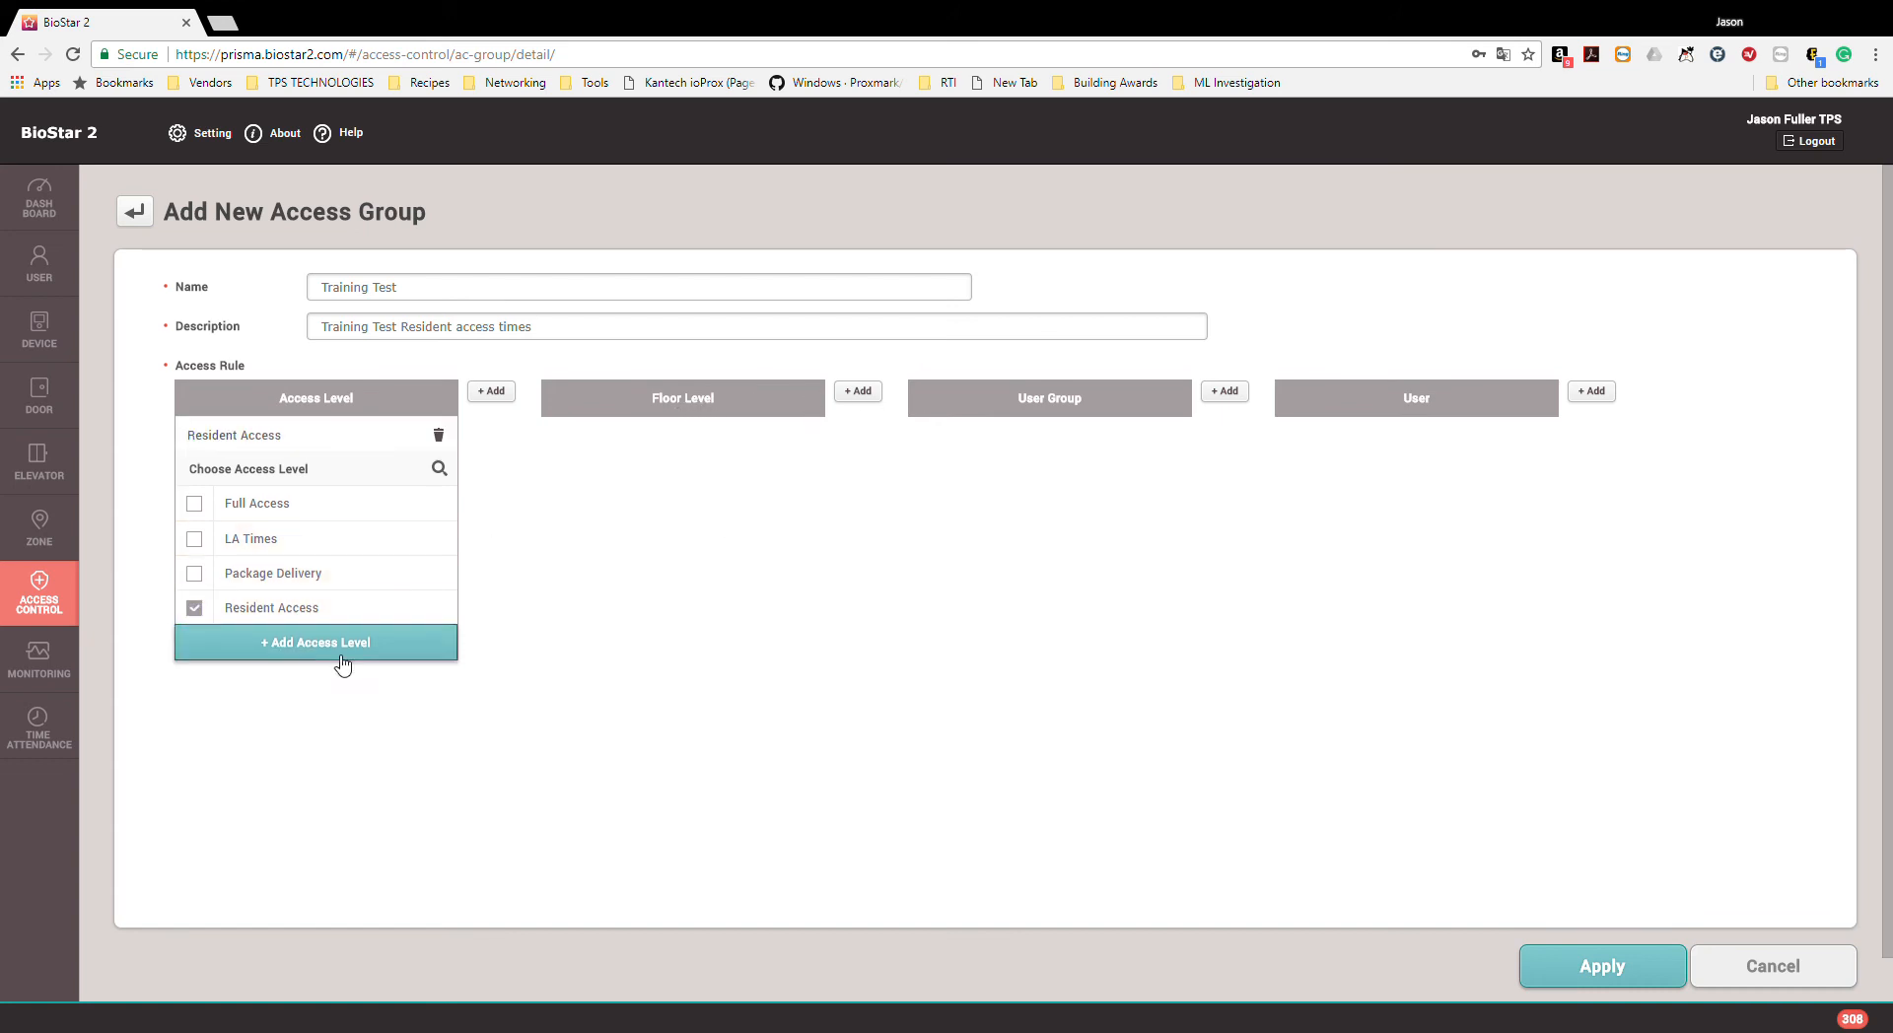
click(814, 637)
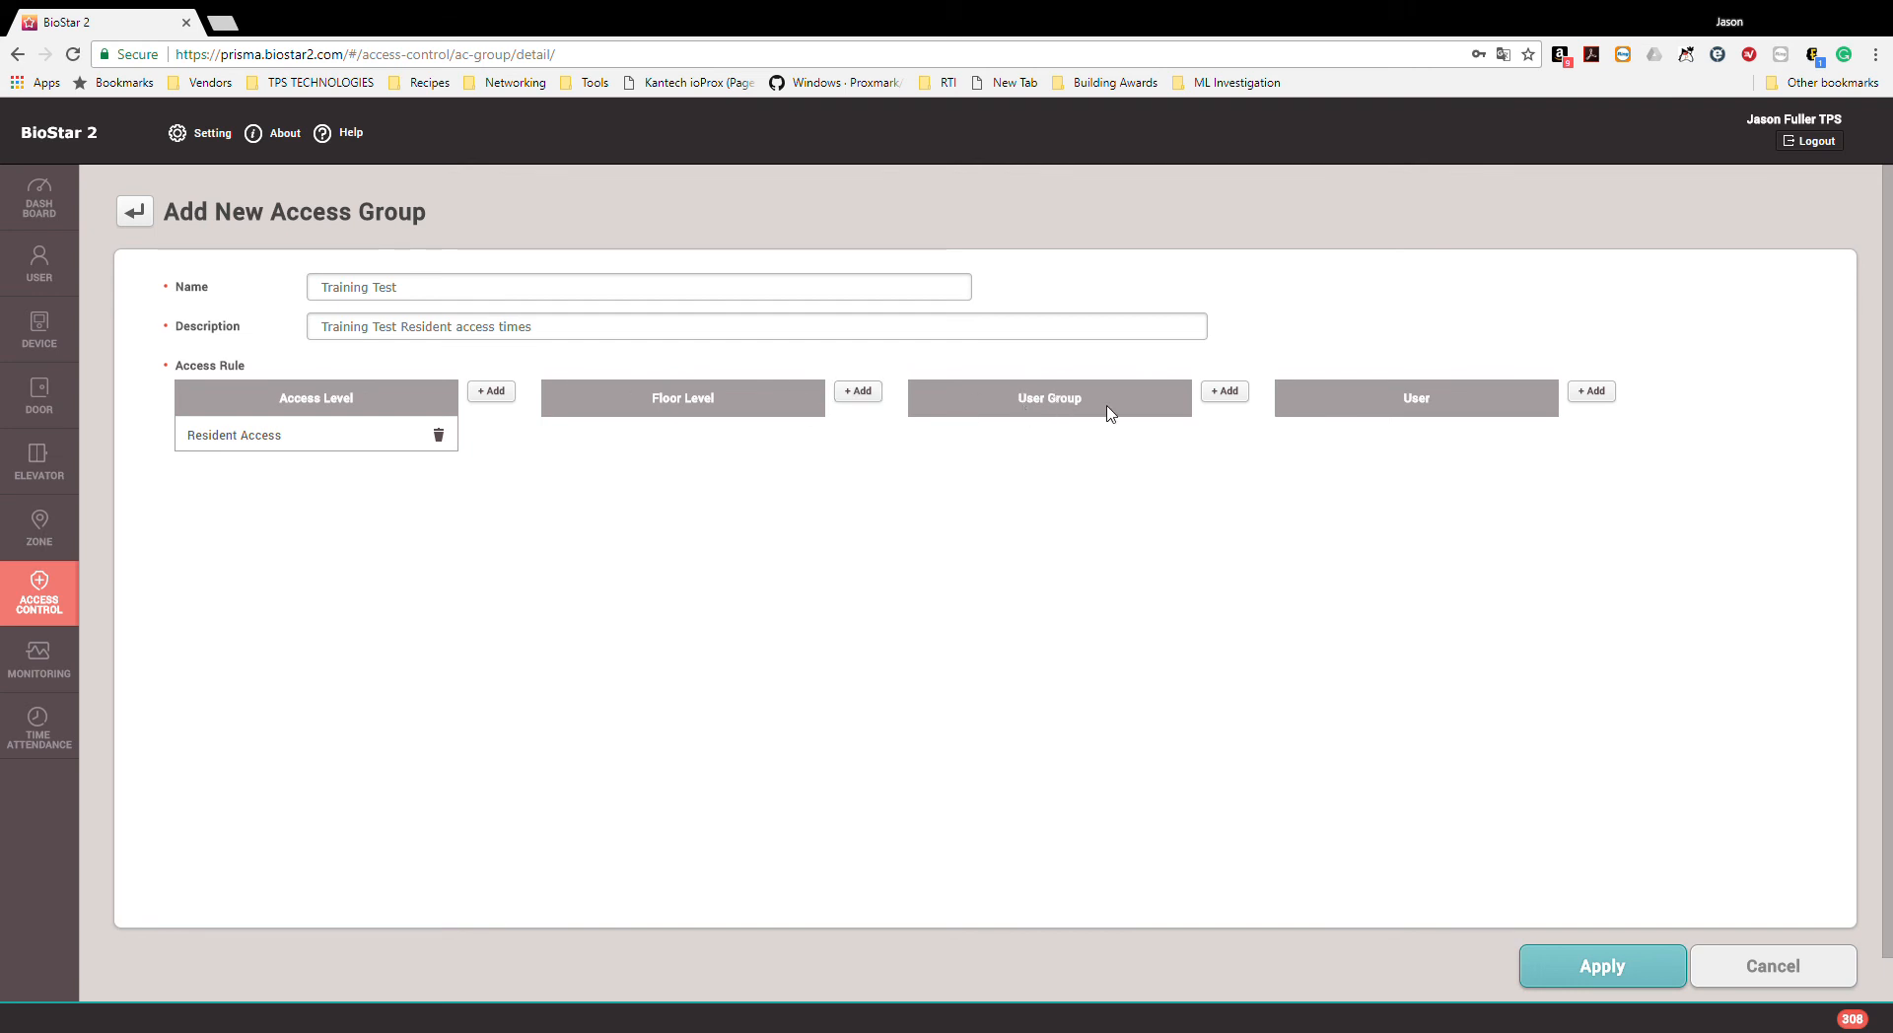
- Remove the Resident Access level from the new access group's rules
click(490, 391)
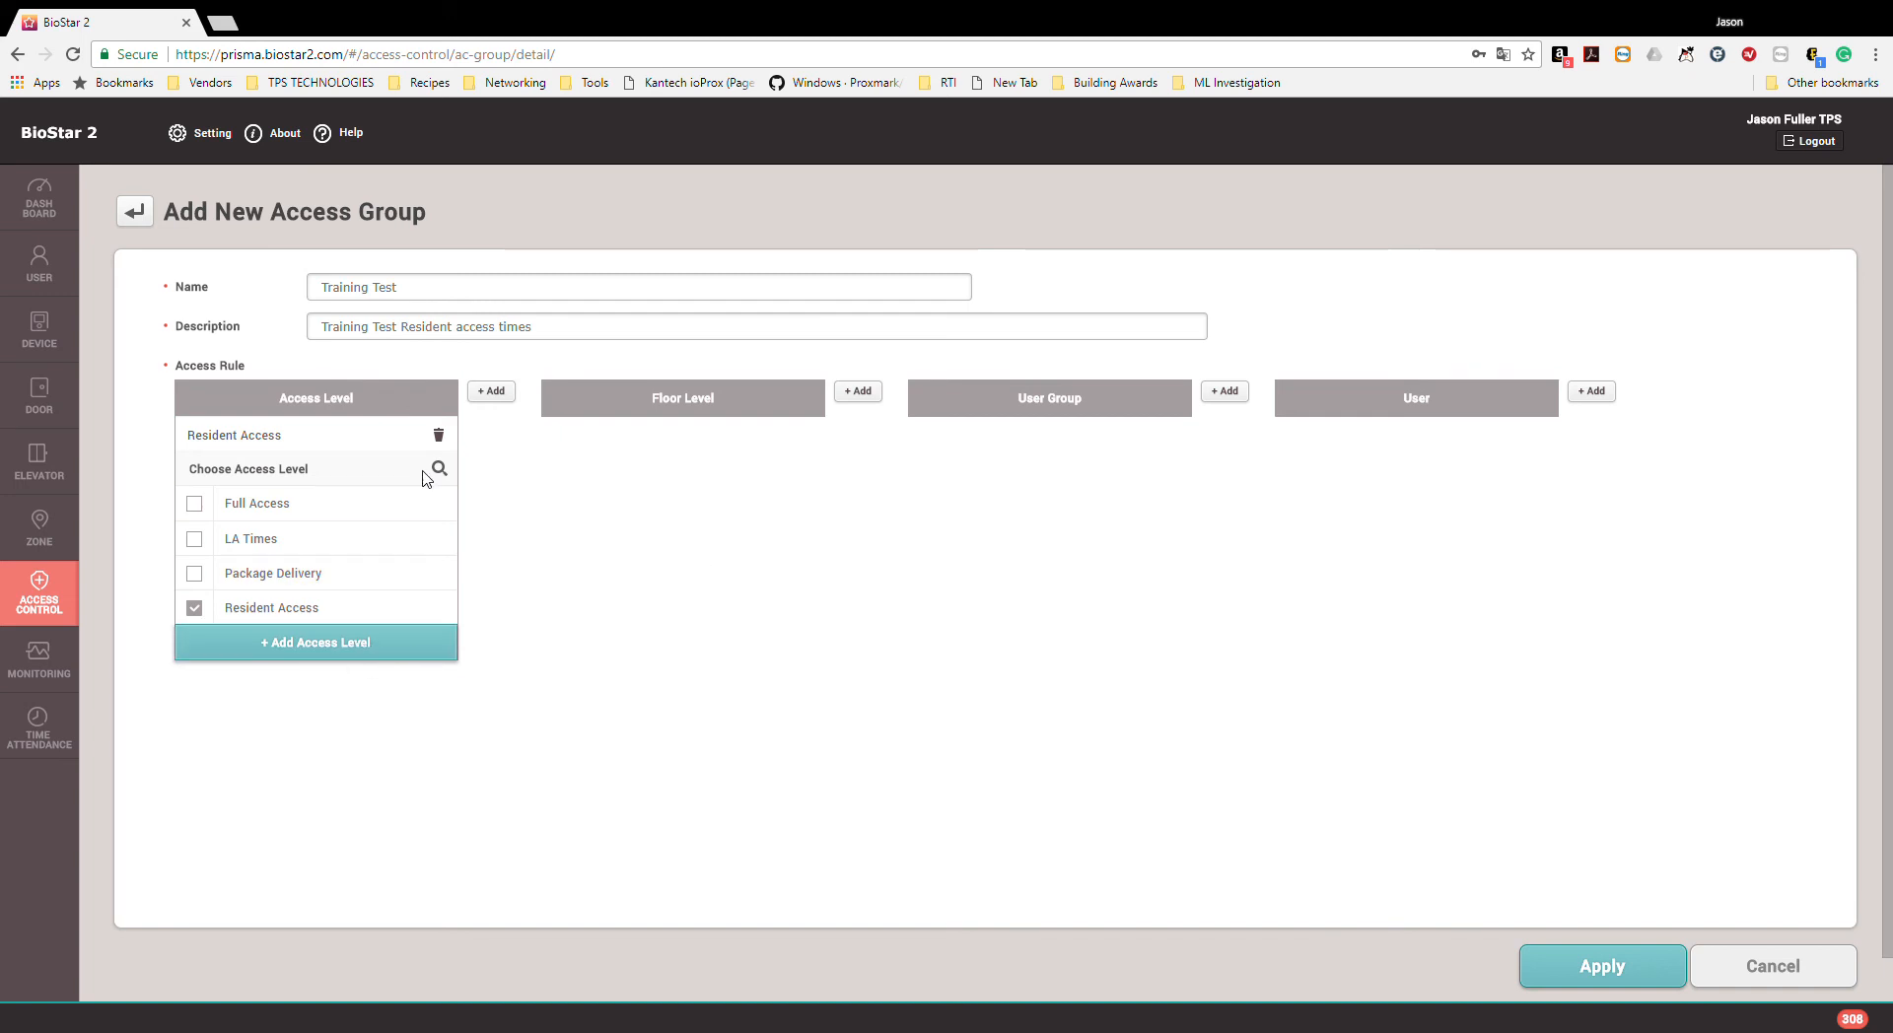
click(440, 436)
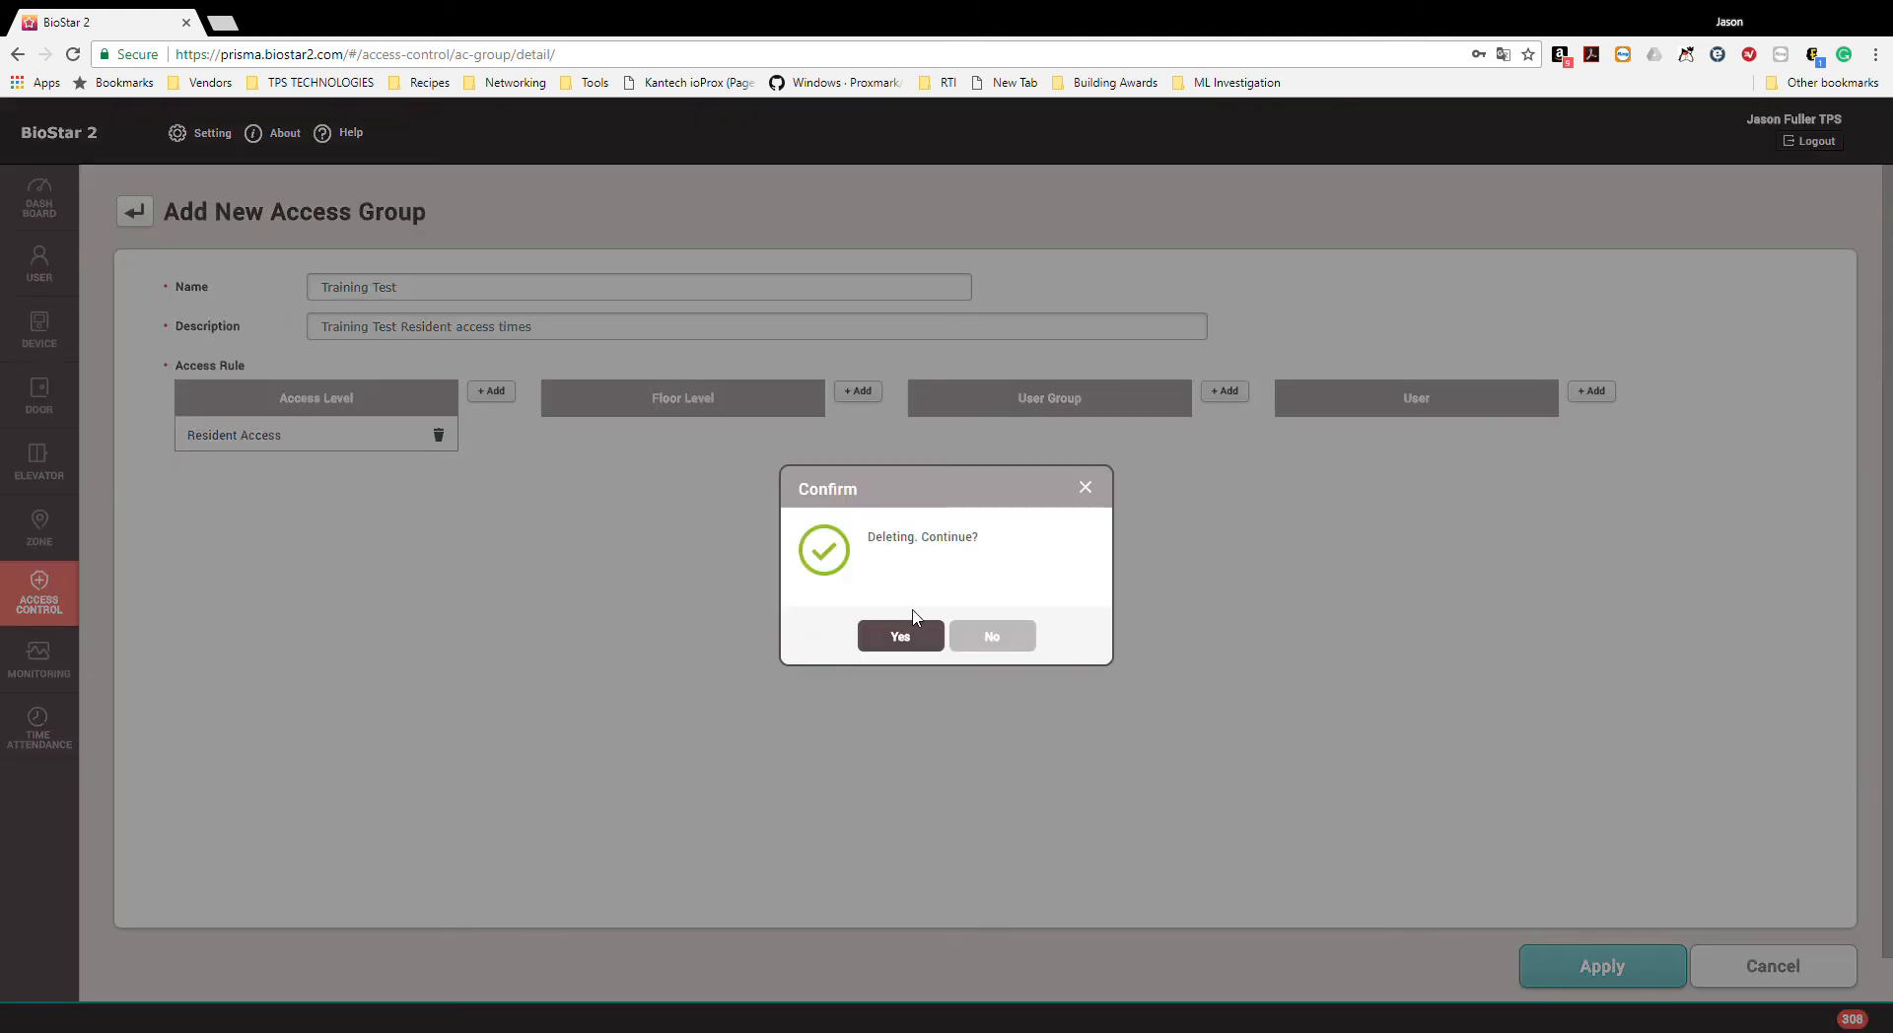
click(909, 638)
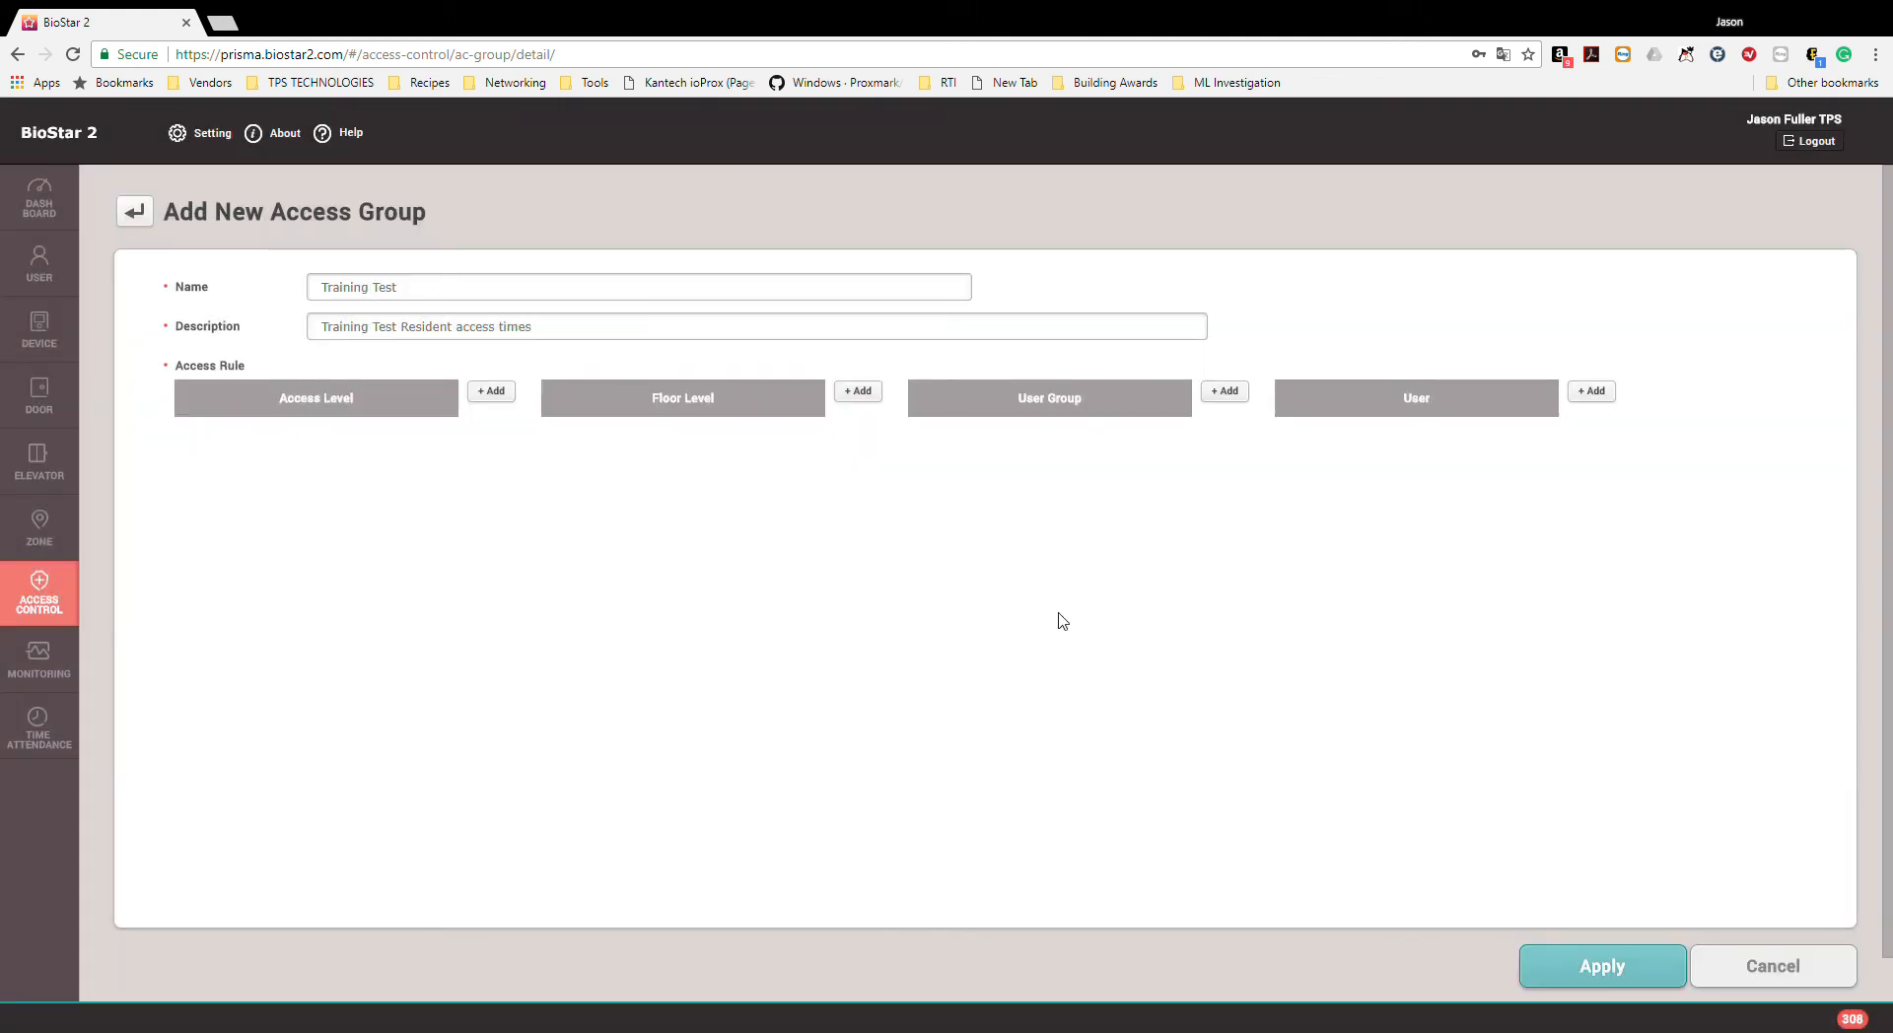
- Look through the user groups and users available for the new access group, and cancel its creation
click(1225, 391)
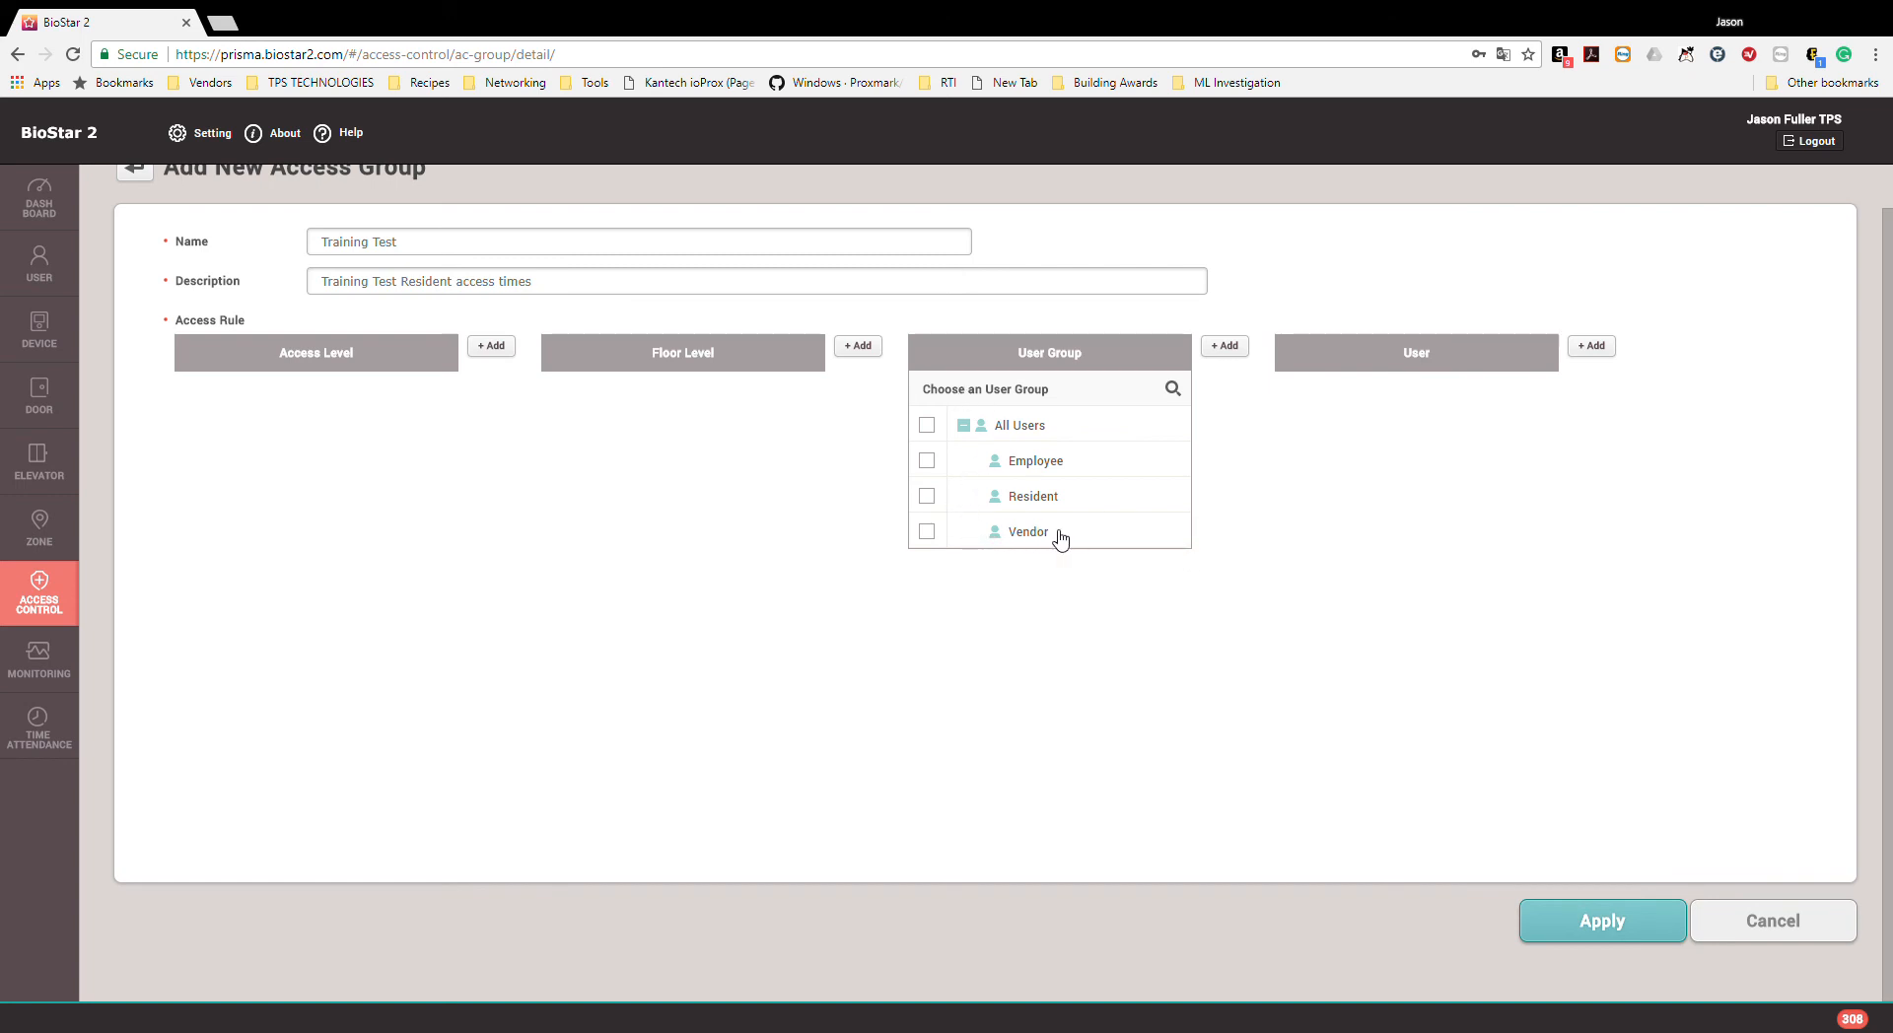
click(1338, 515)
click(1589, 353)
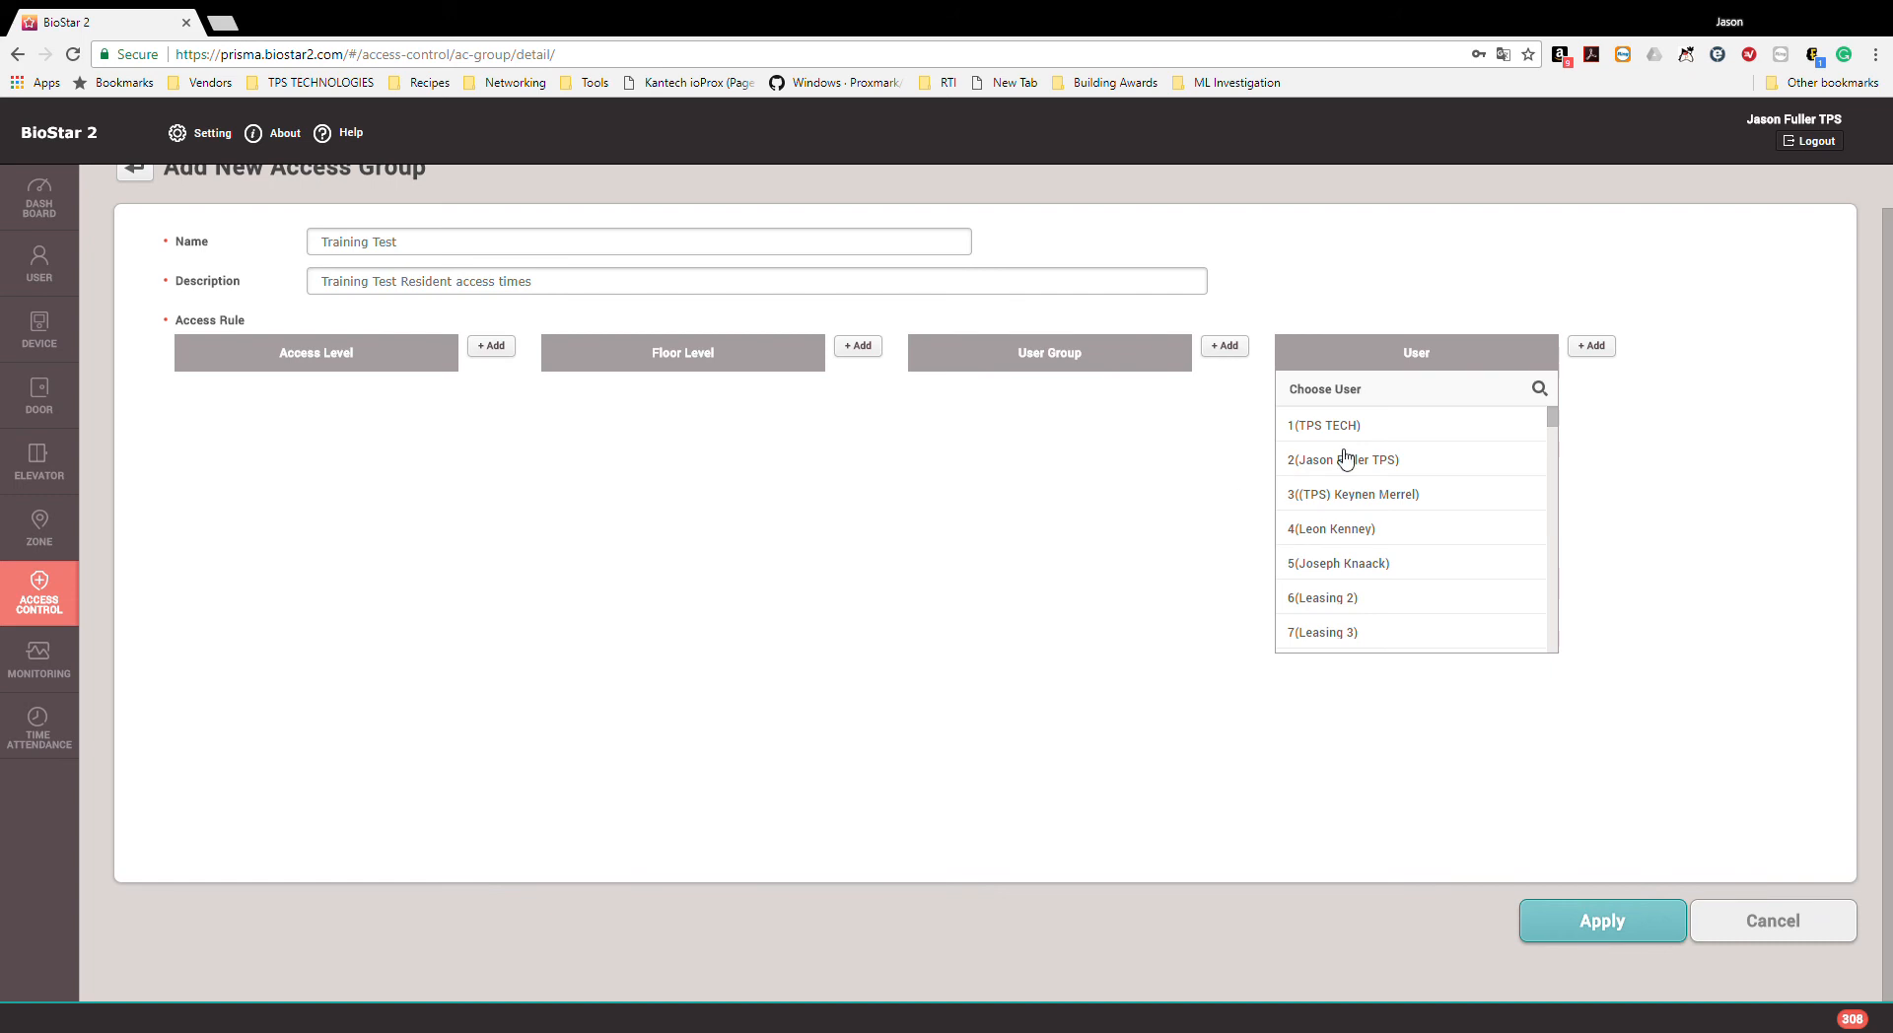
scroll(1344, 458, down, 5)
scroll(1366, 644, down, 15)
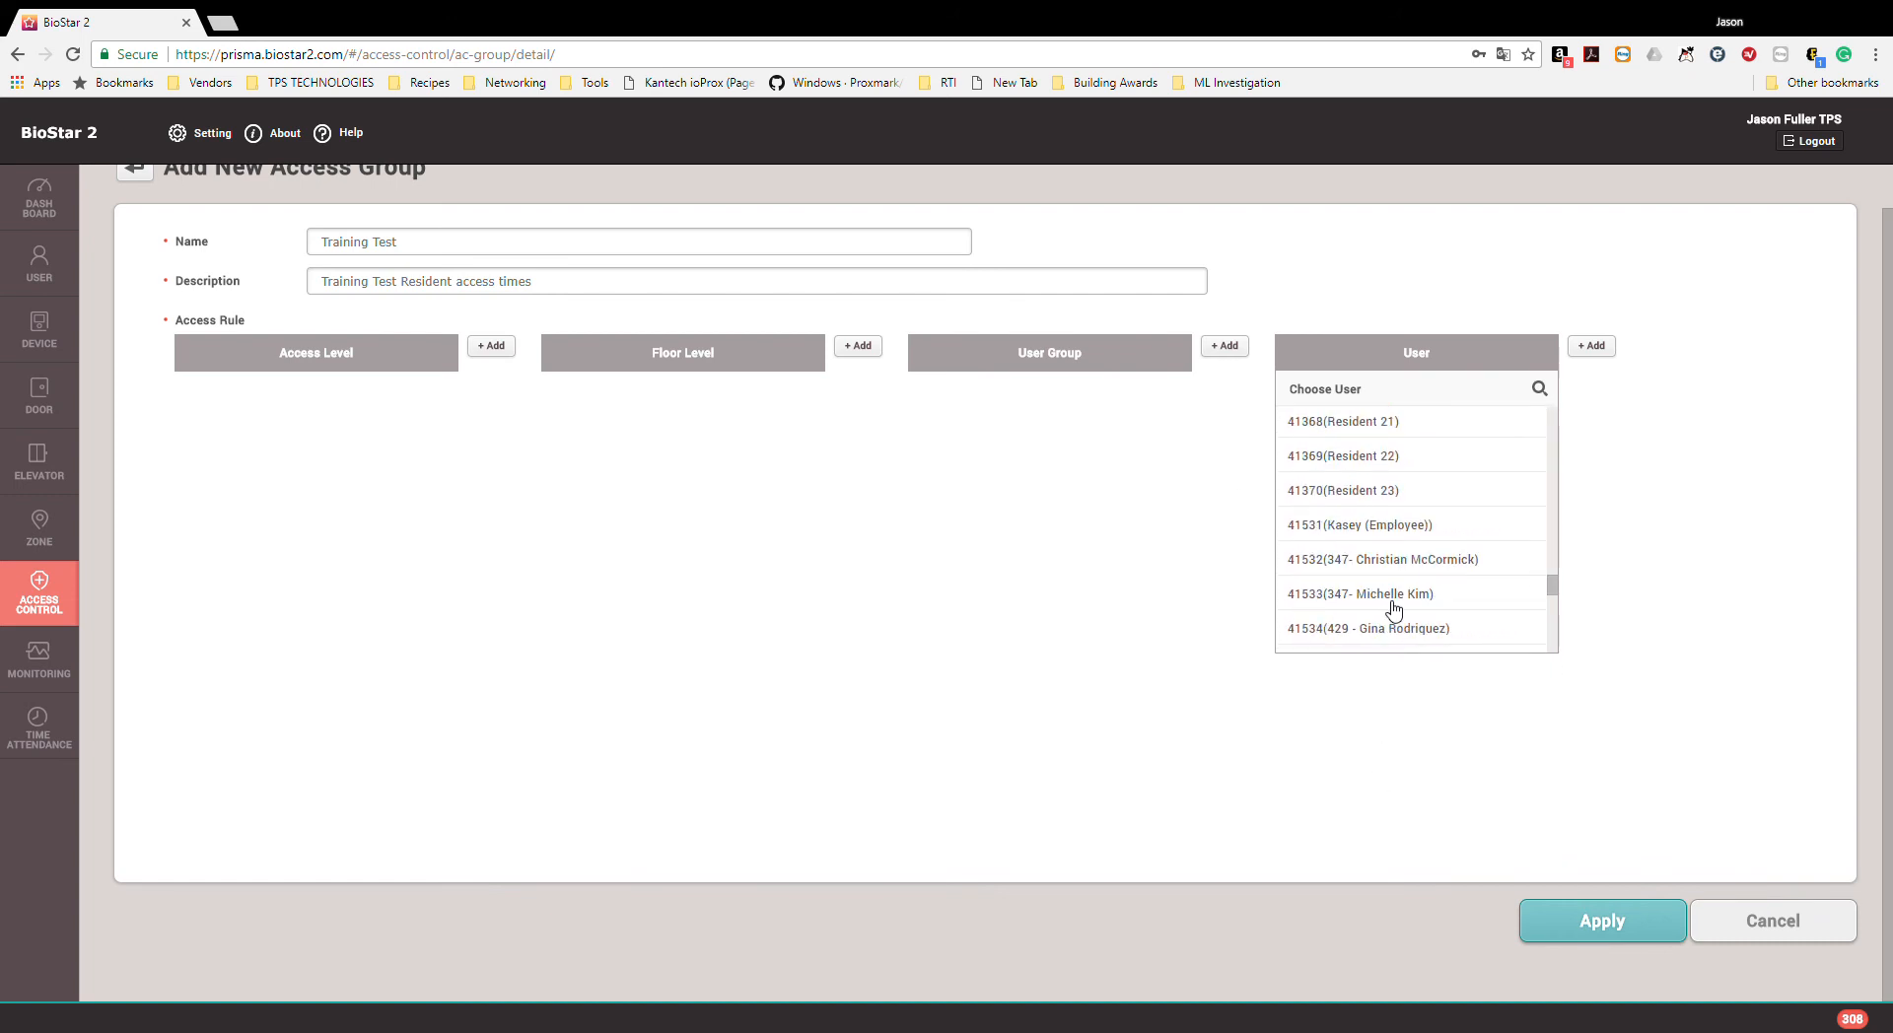
scroll(1415, 672, up, 20)
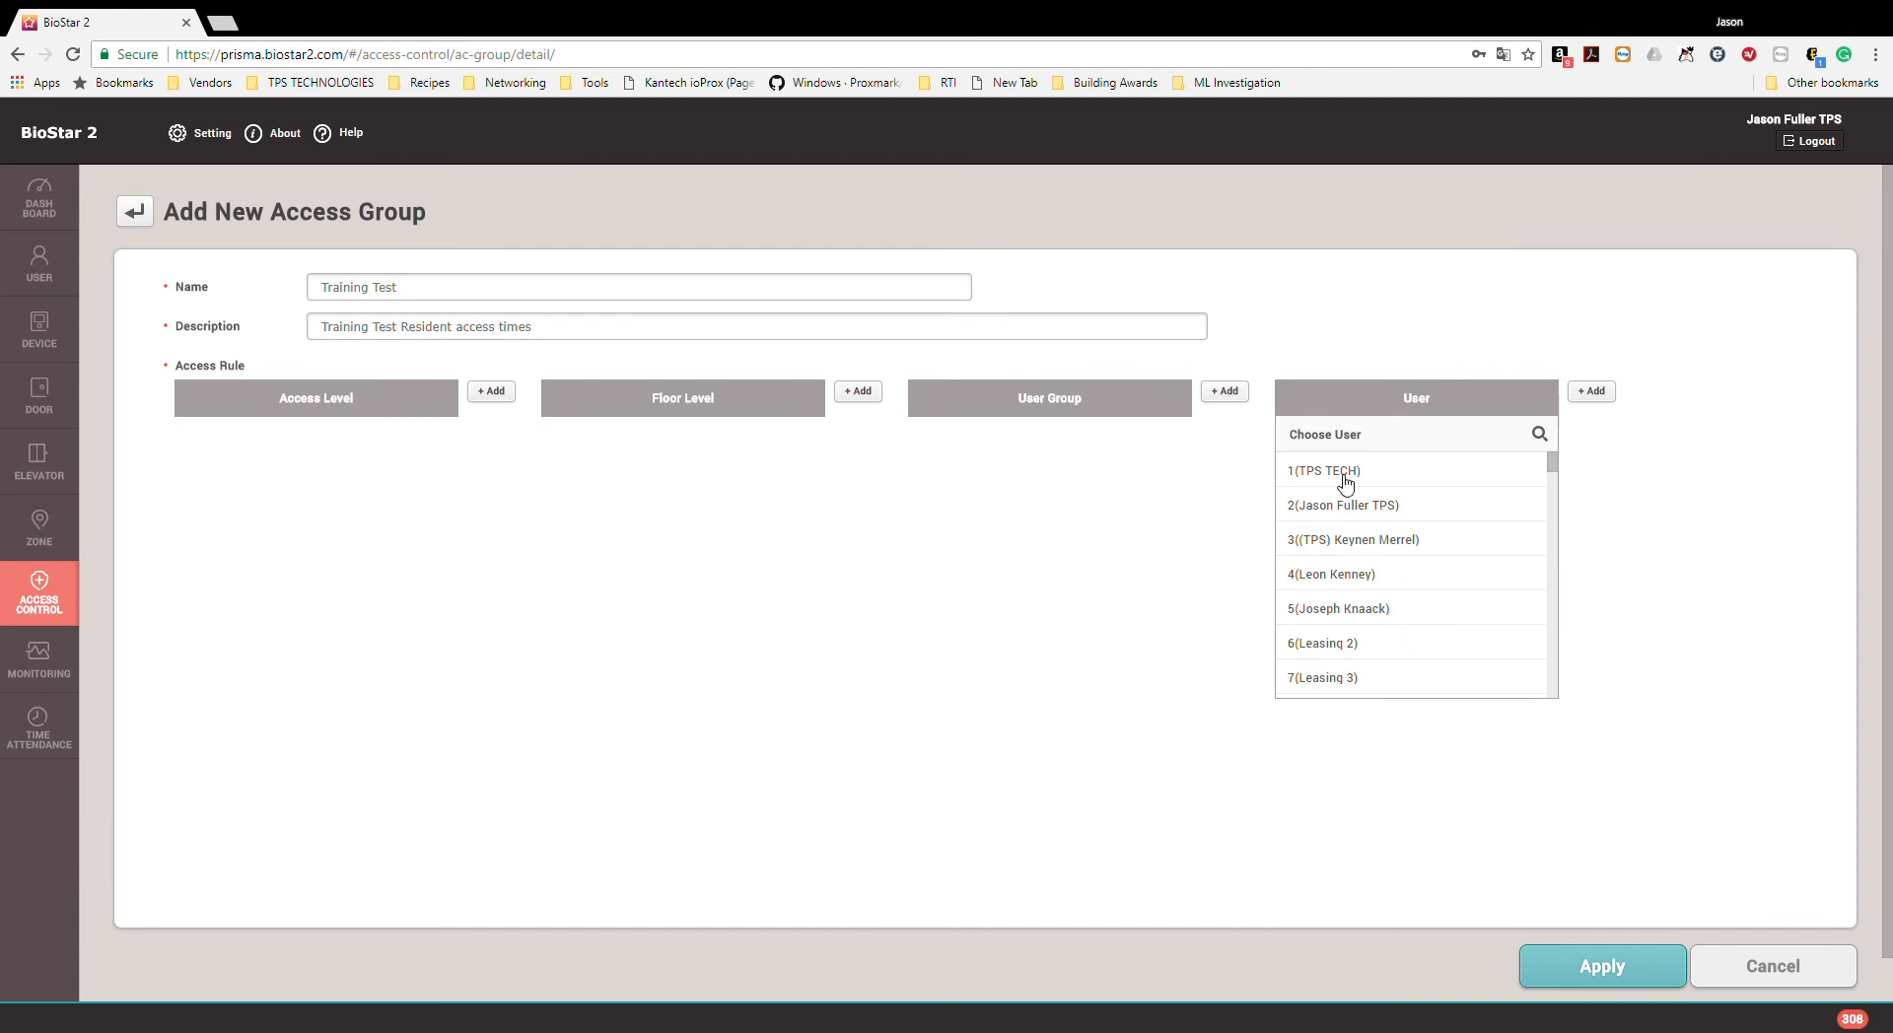
mouse_move(1552, 465)
mouse_down()
mouse_move(1555, 680)
mouse_move(1551, 466)
mouse_up()
click(1614, 500)
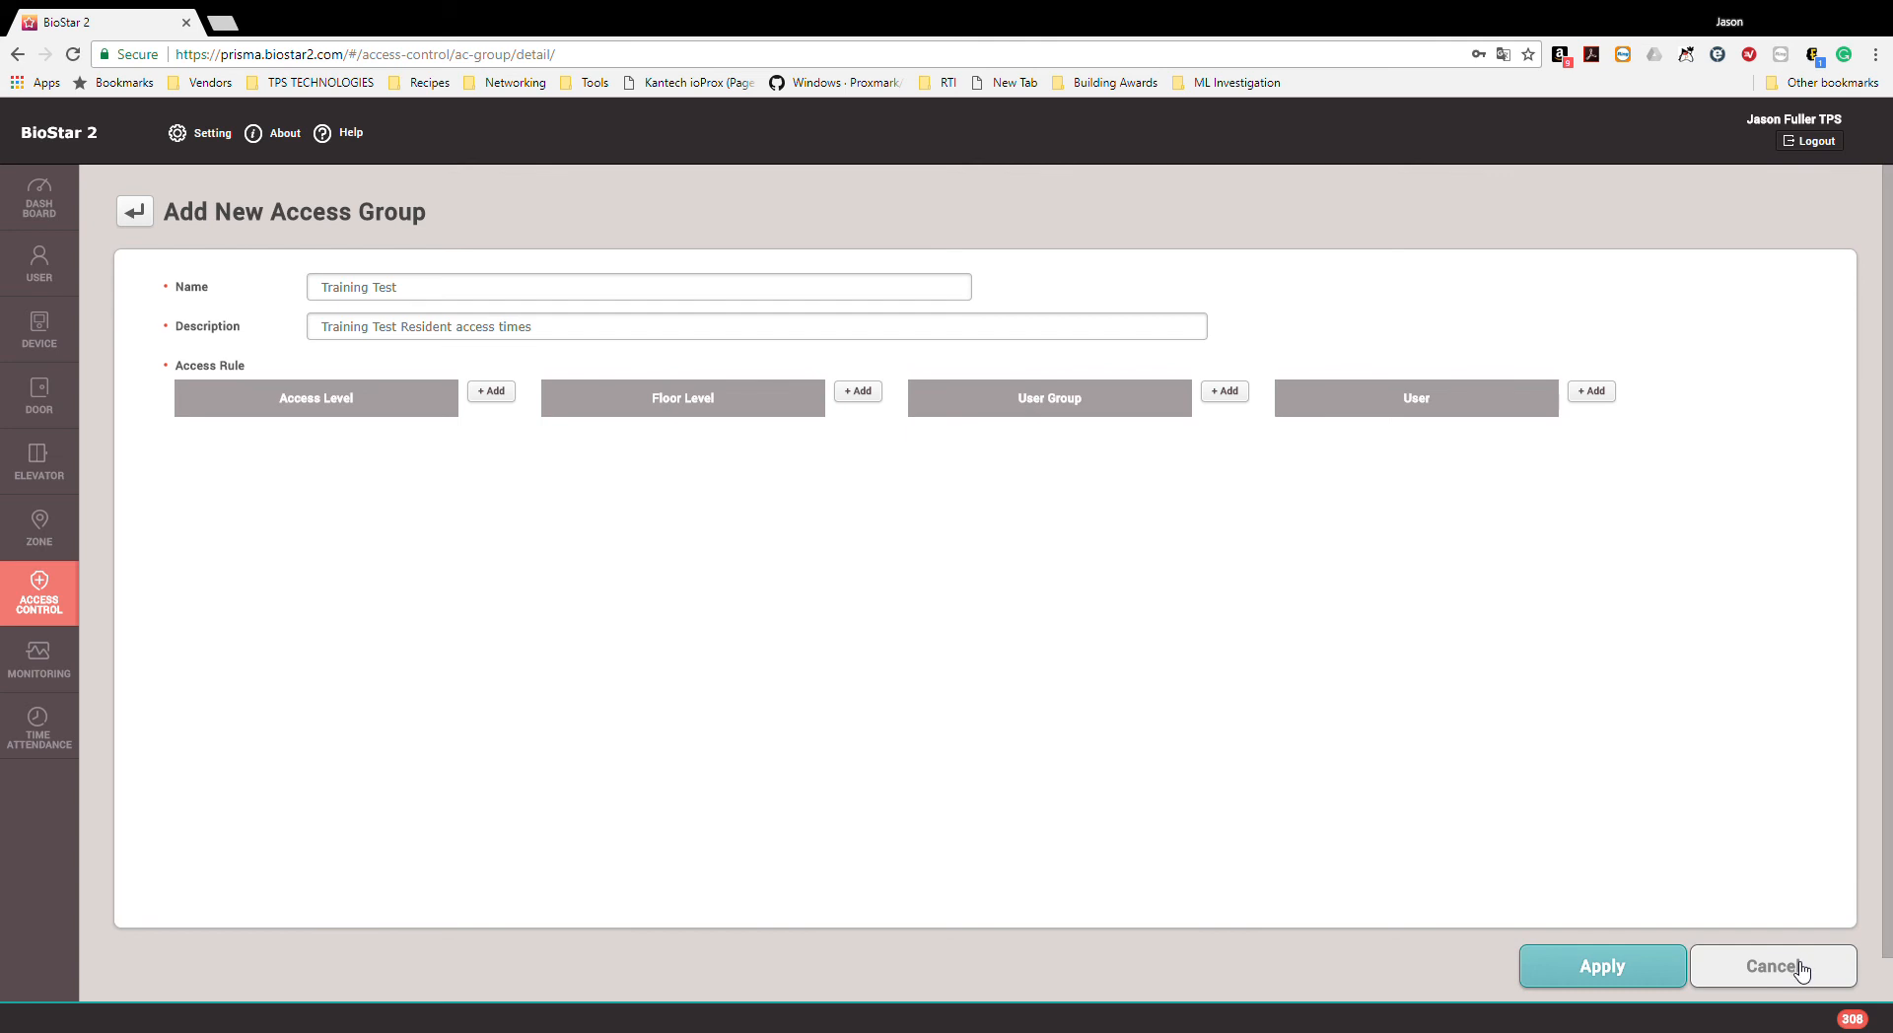
click(1772, 970)
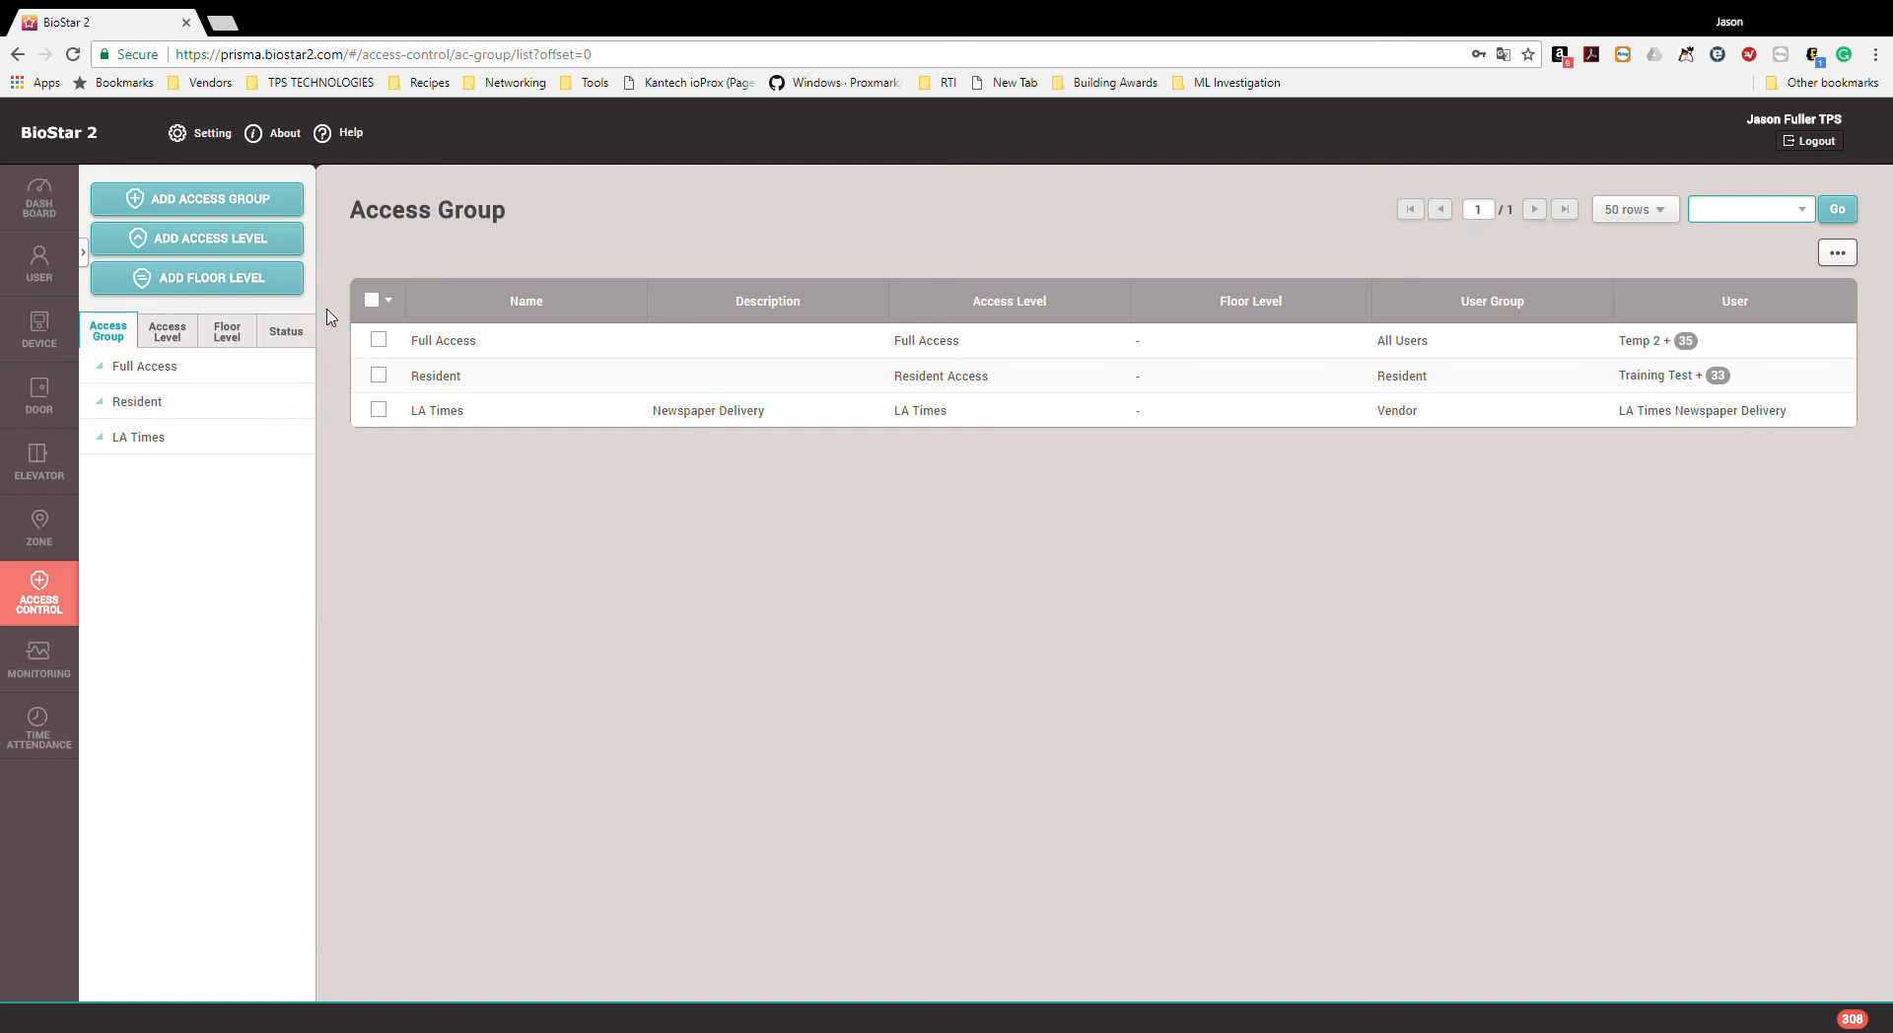
- Open the monitoring event log and look through the recent door and card authentication events
click(39, 665)
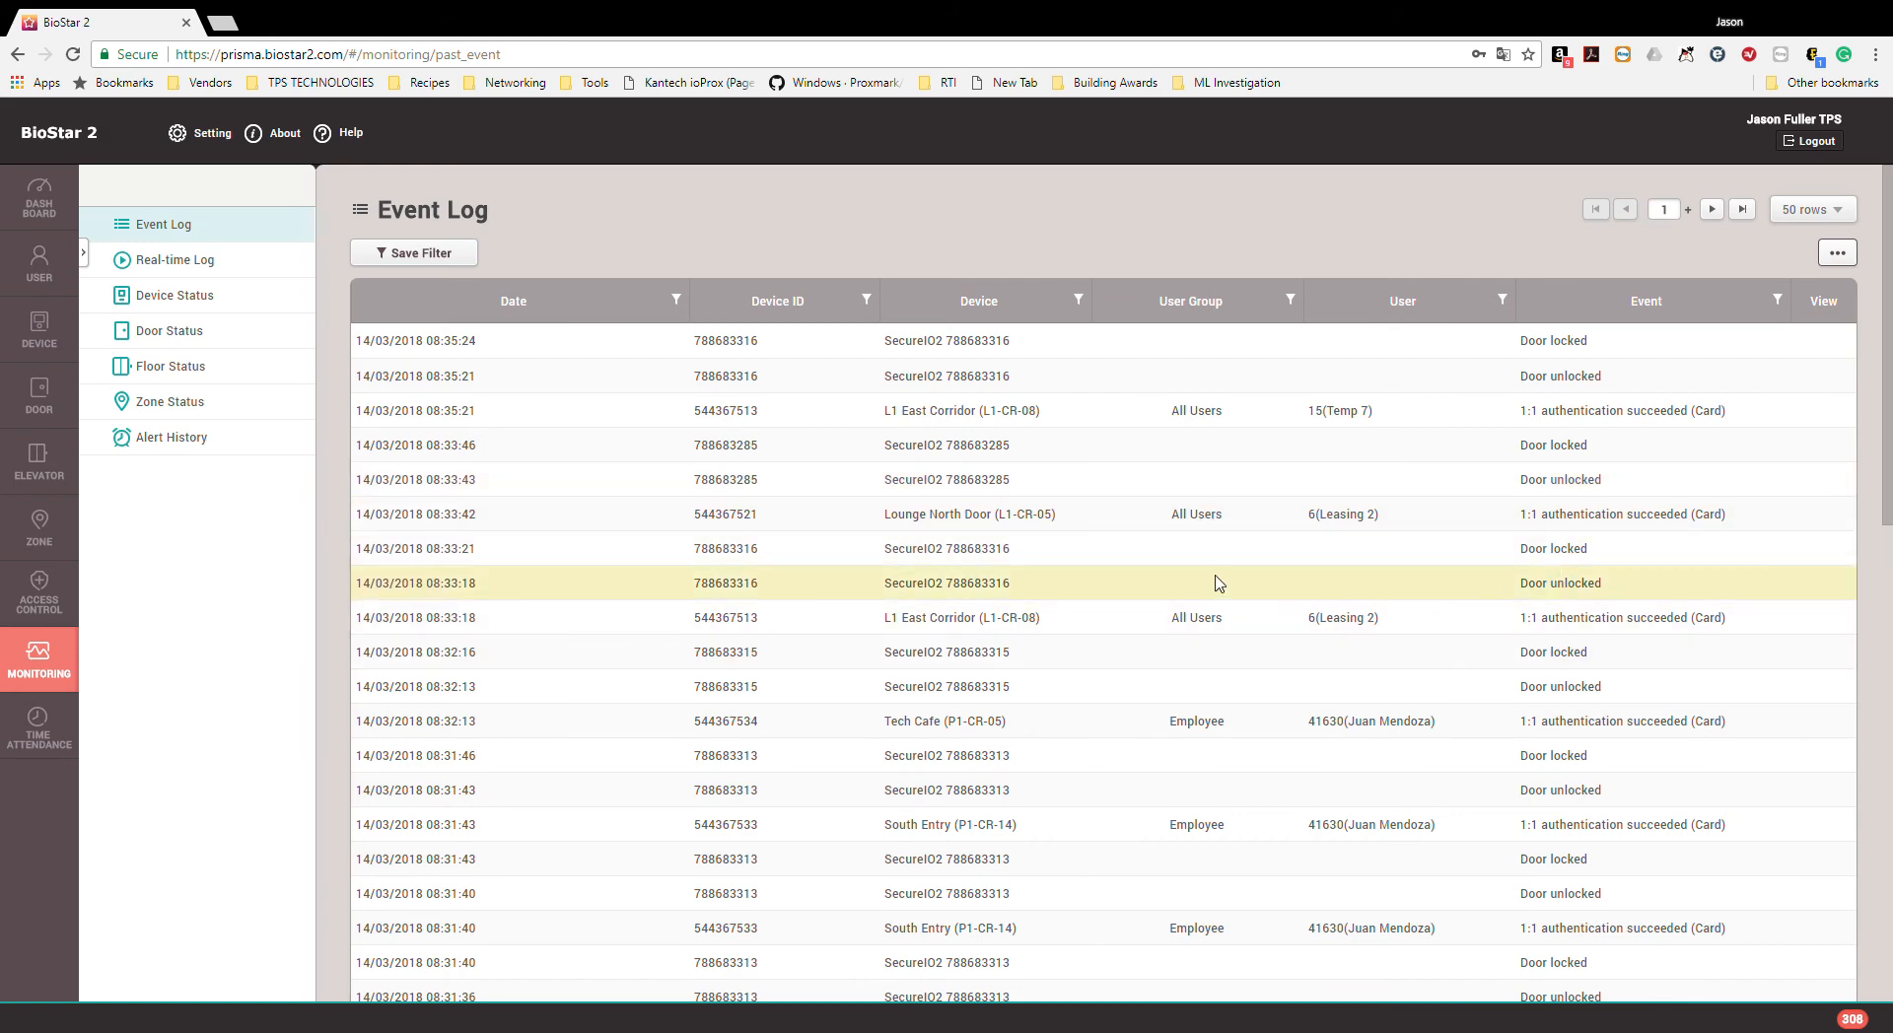
scroll(1219, 544, down, 1)
scroll(1219, 545, down, 5)
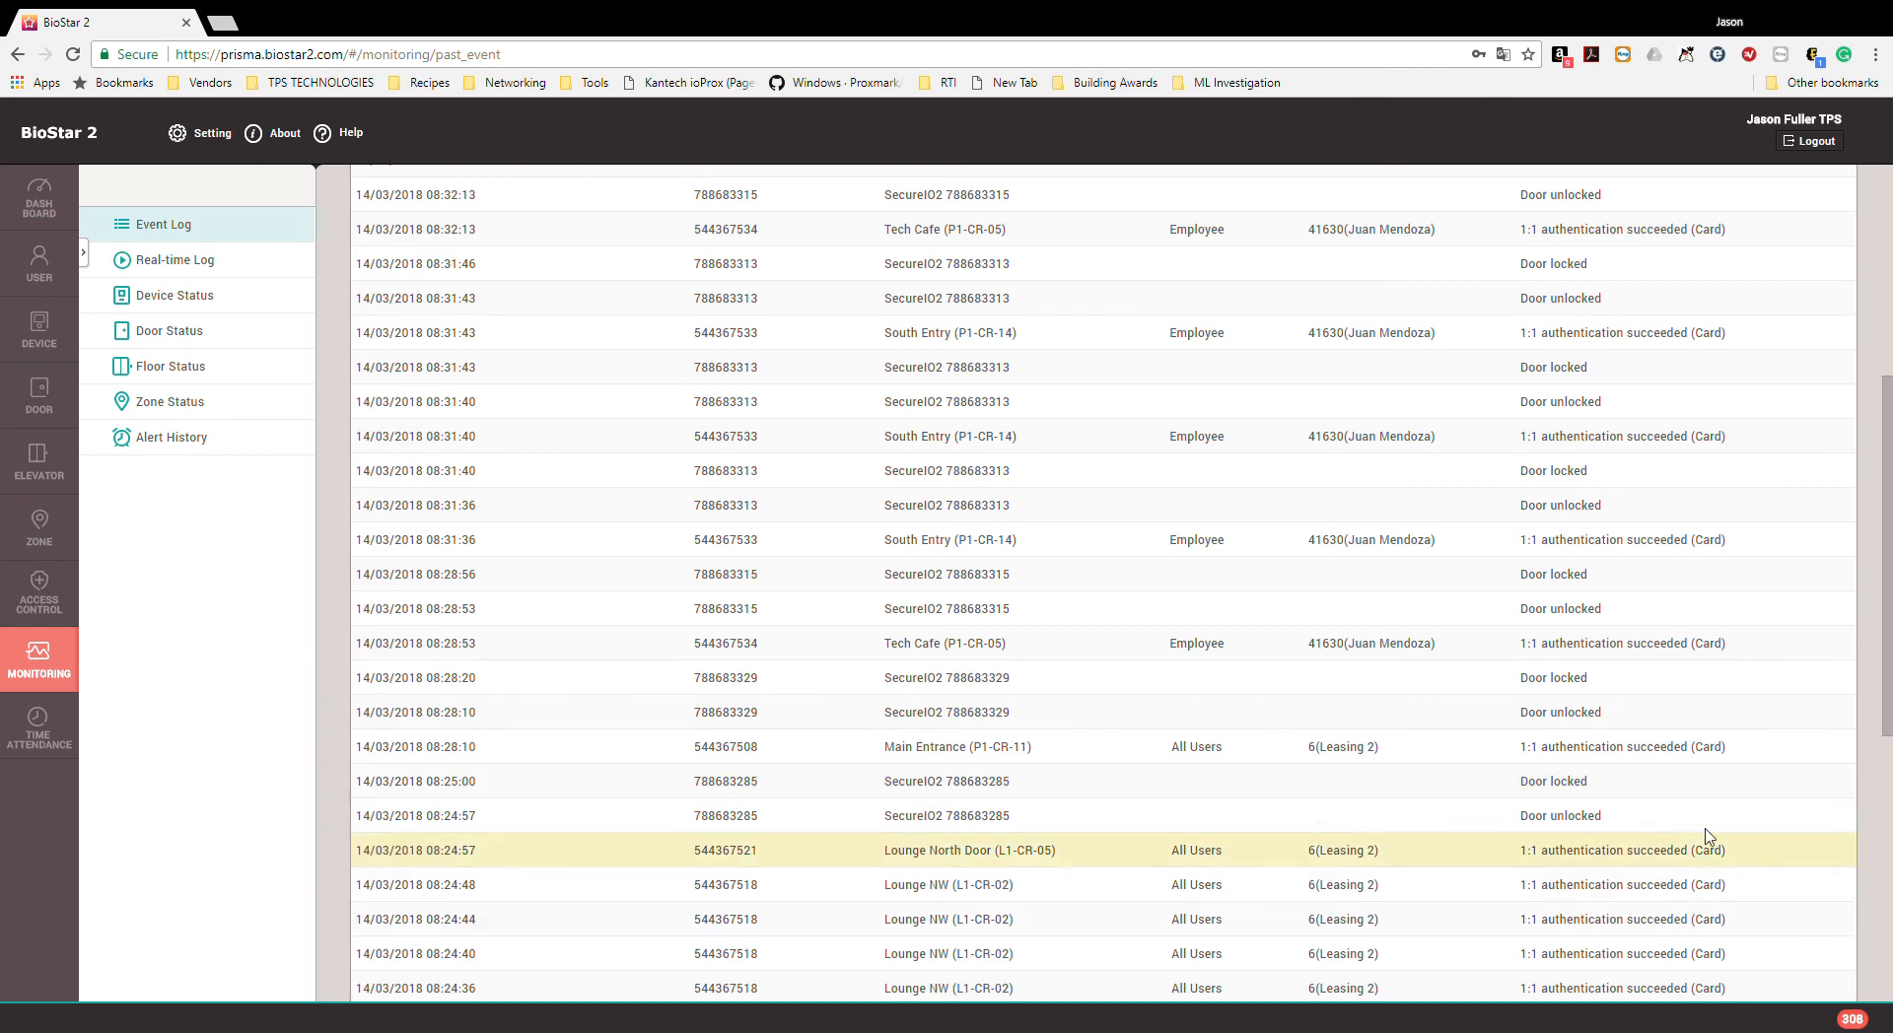
scroll(1720, 831, up, 5)
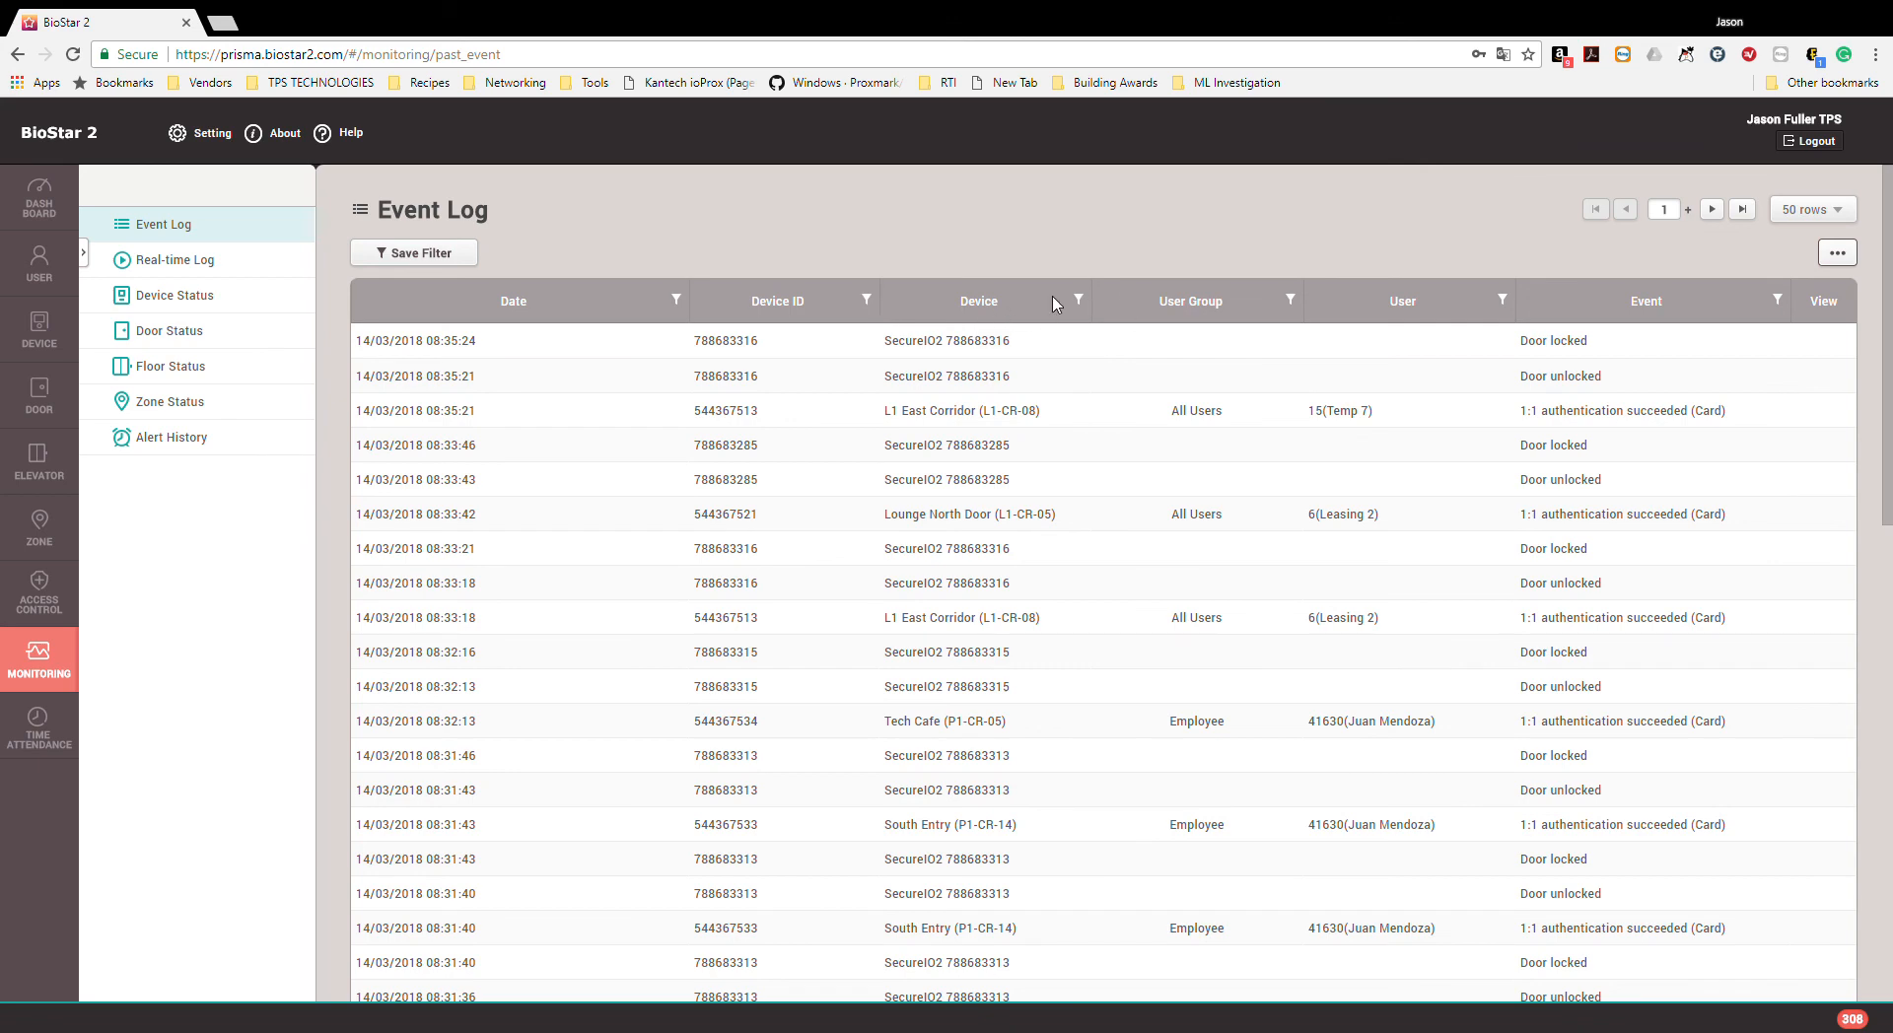
- Inspect the event log's filter choices for event type and device ID, leaving both without adding a condition
click(1775, 301)
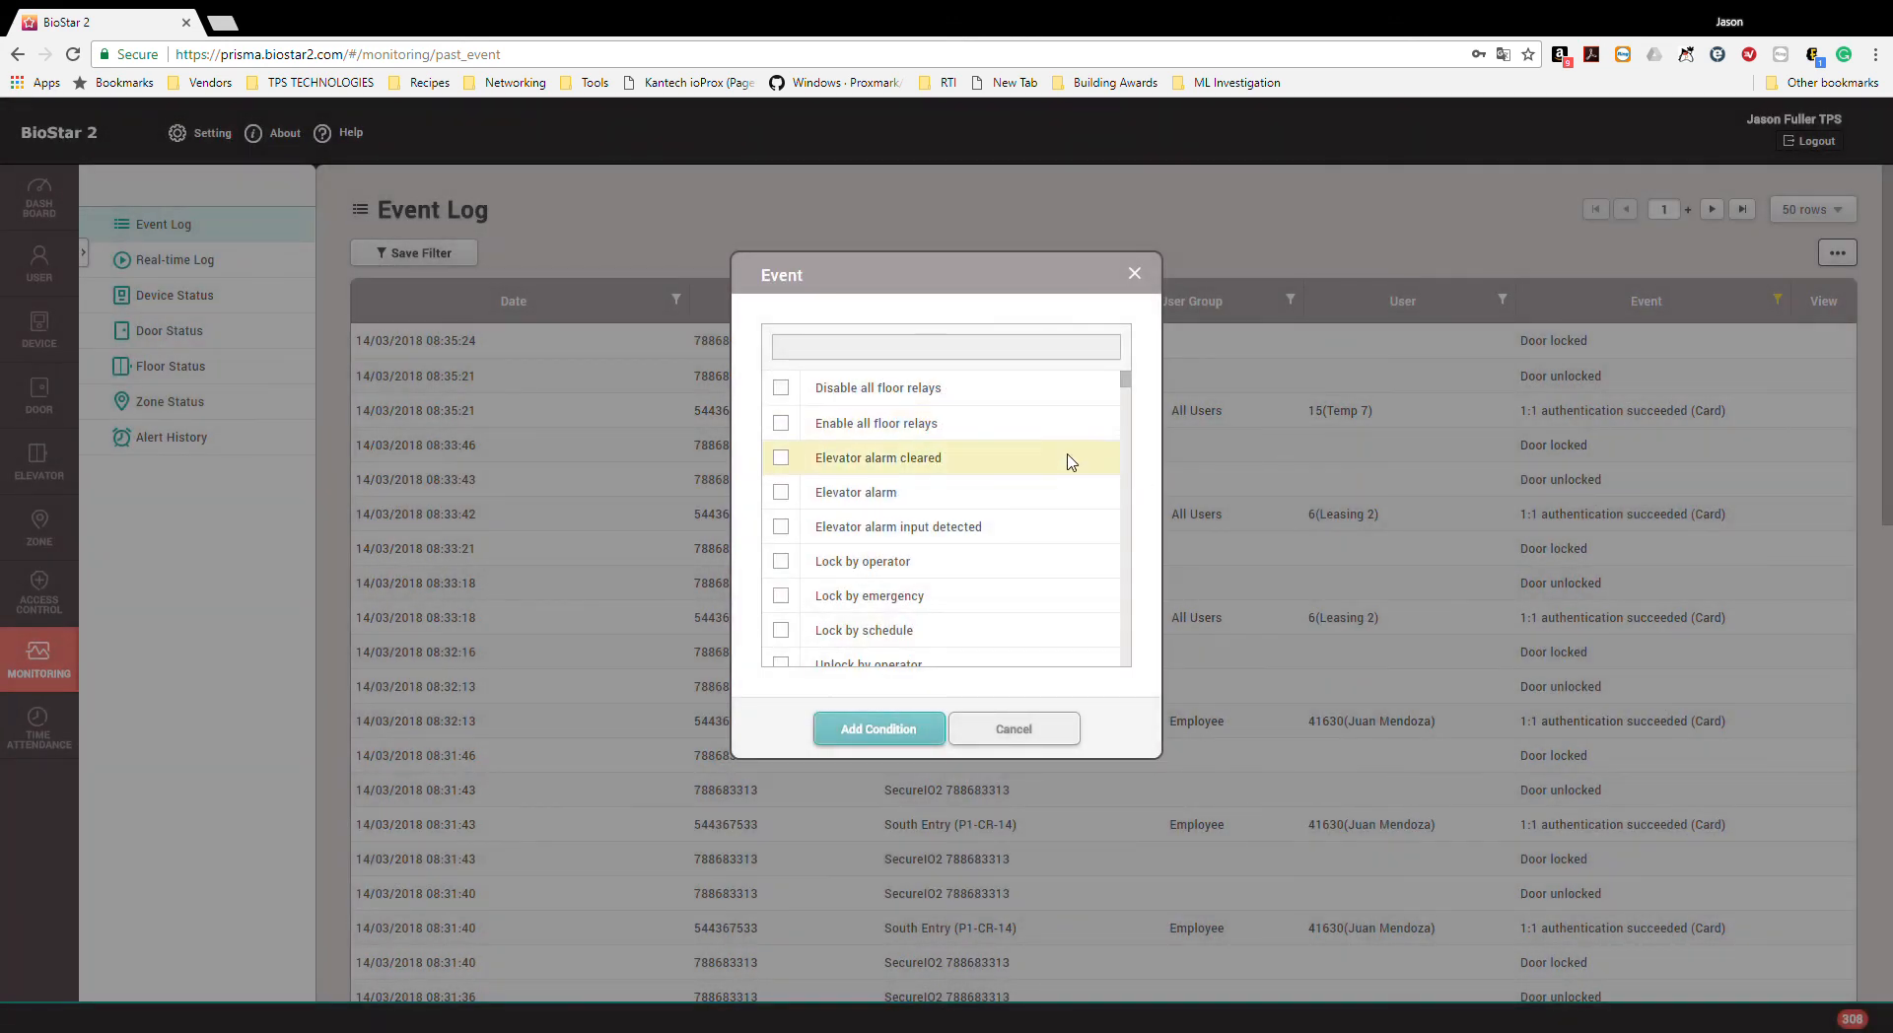
click(1133, 273)
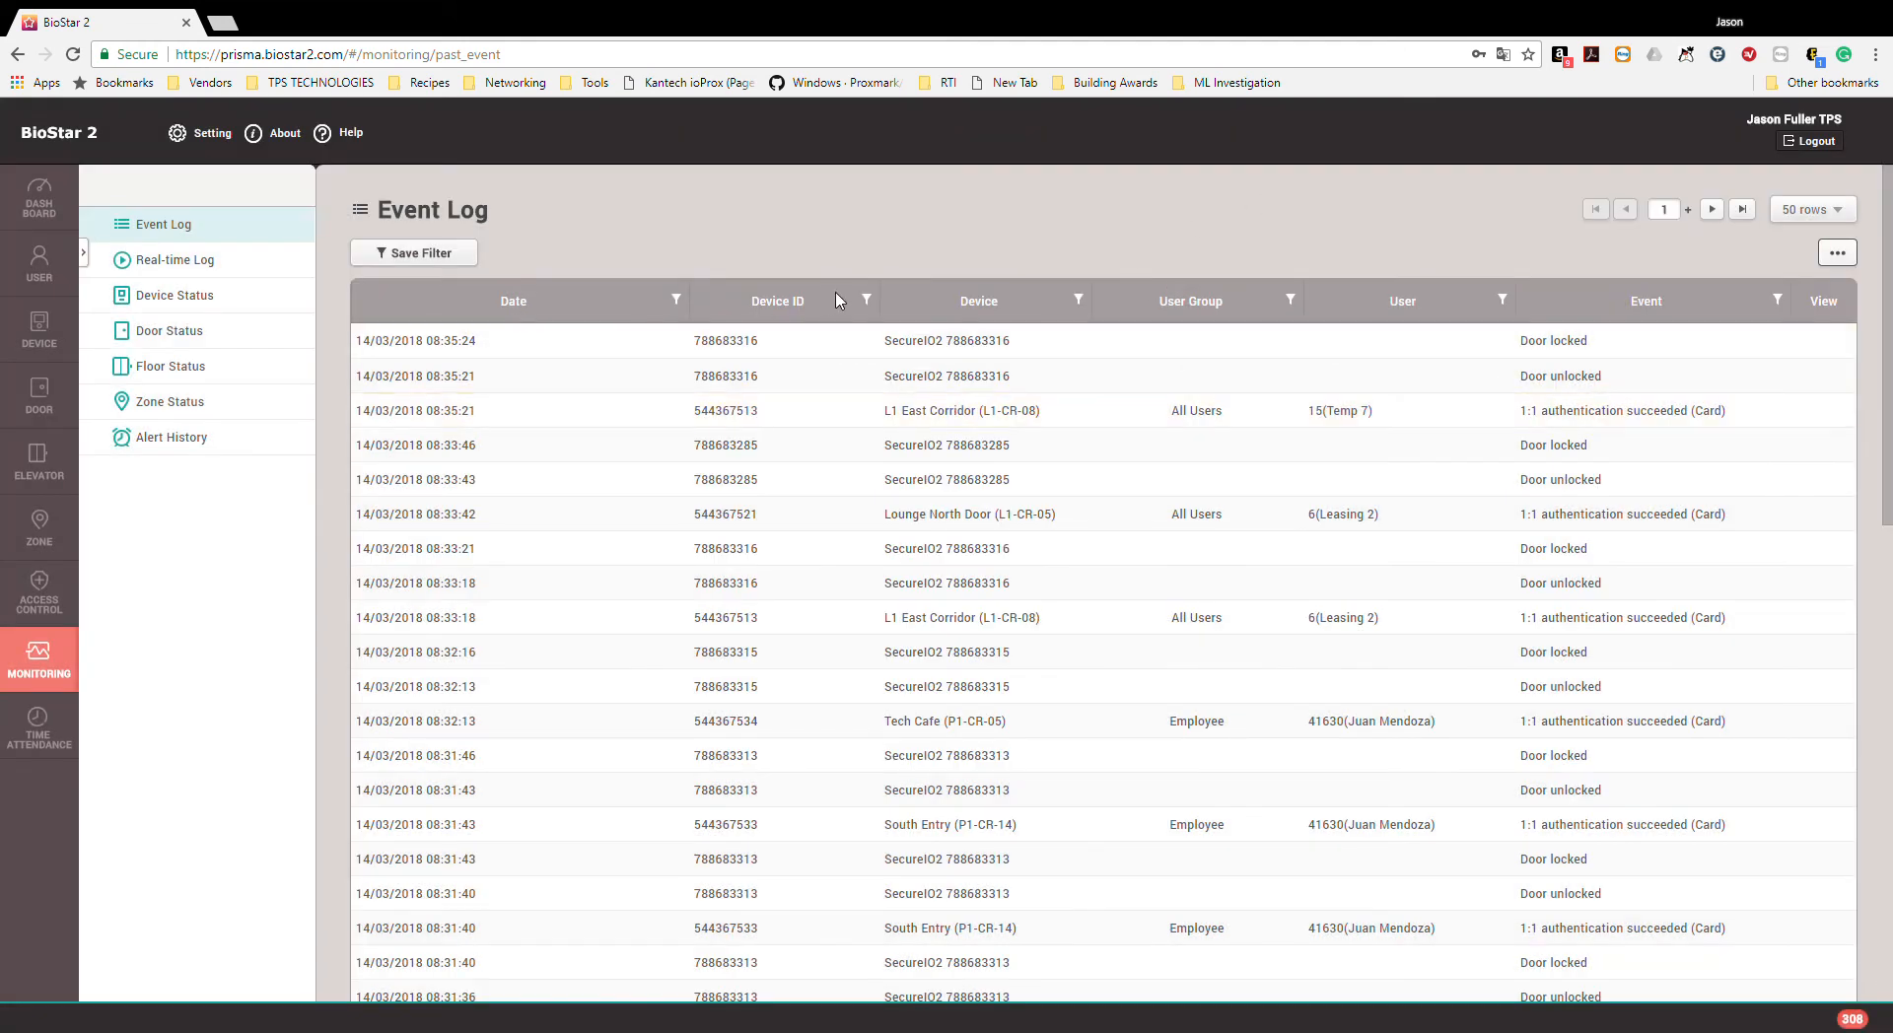
click(867, 299)
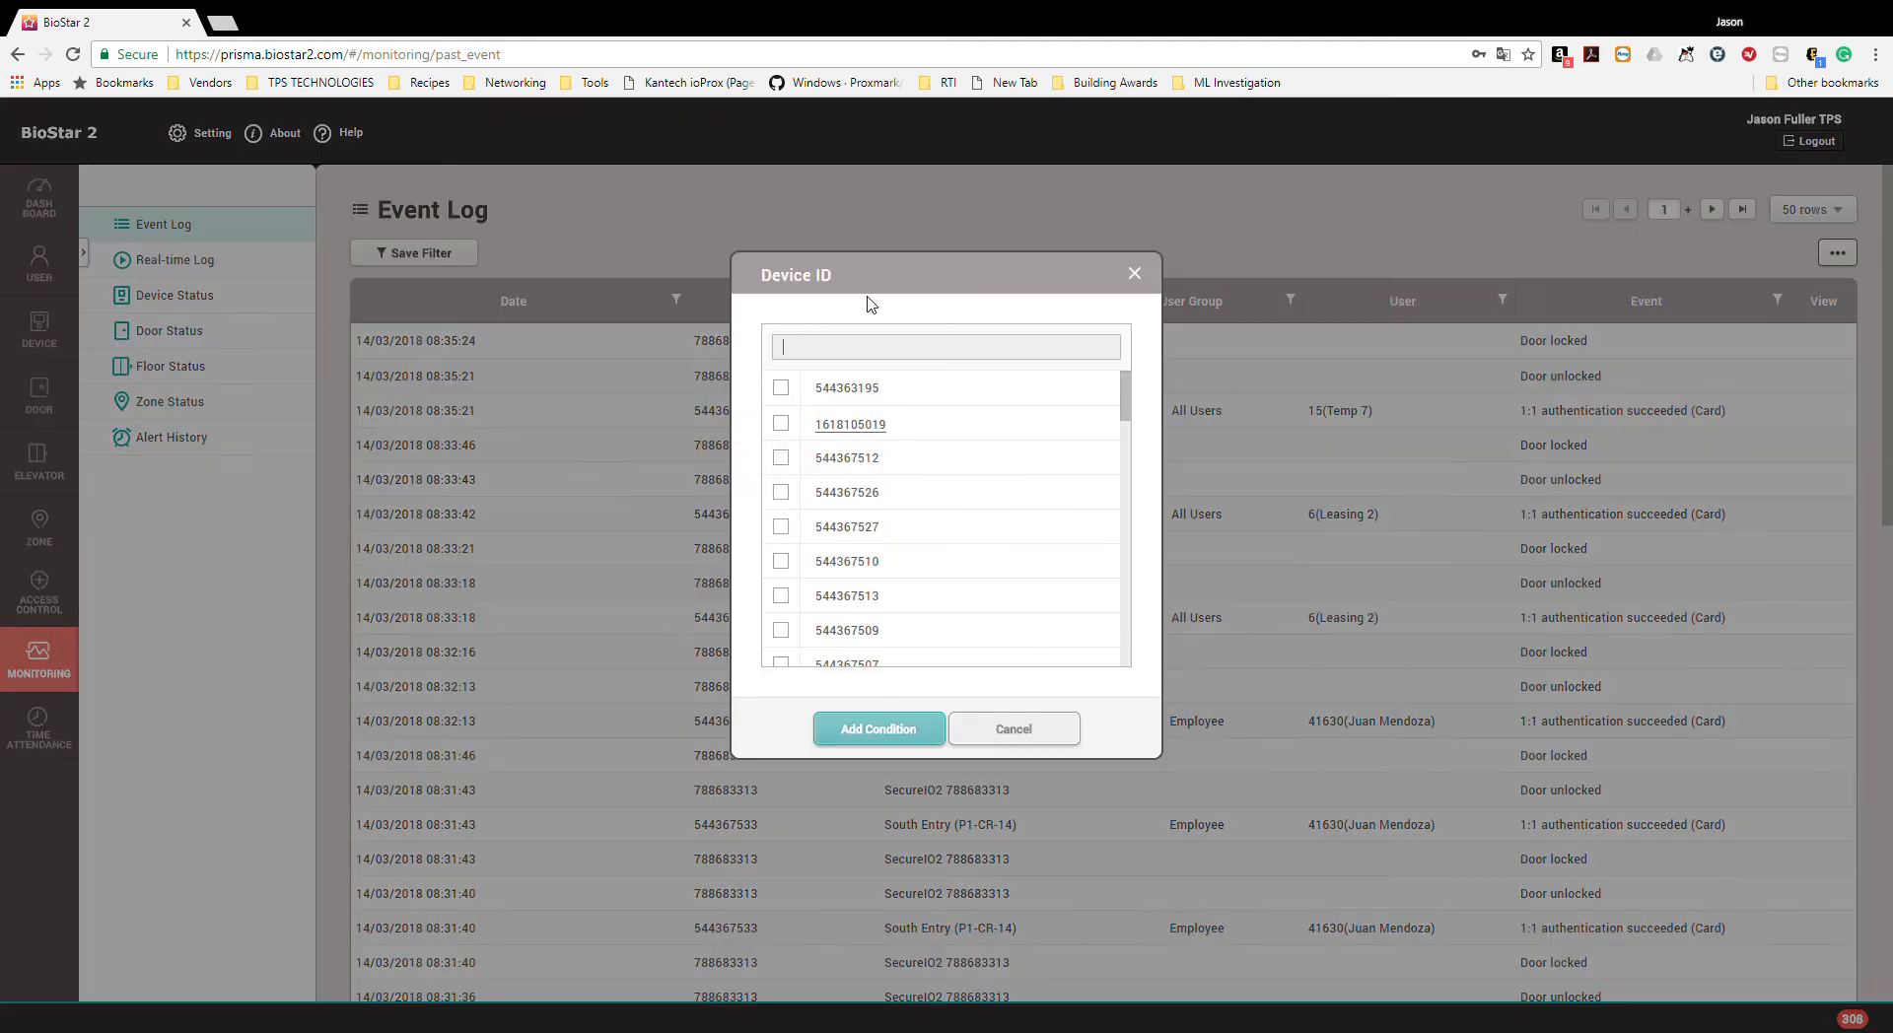
drag(1131, 395, 1164, 347)
click(1135, 274)
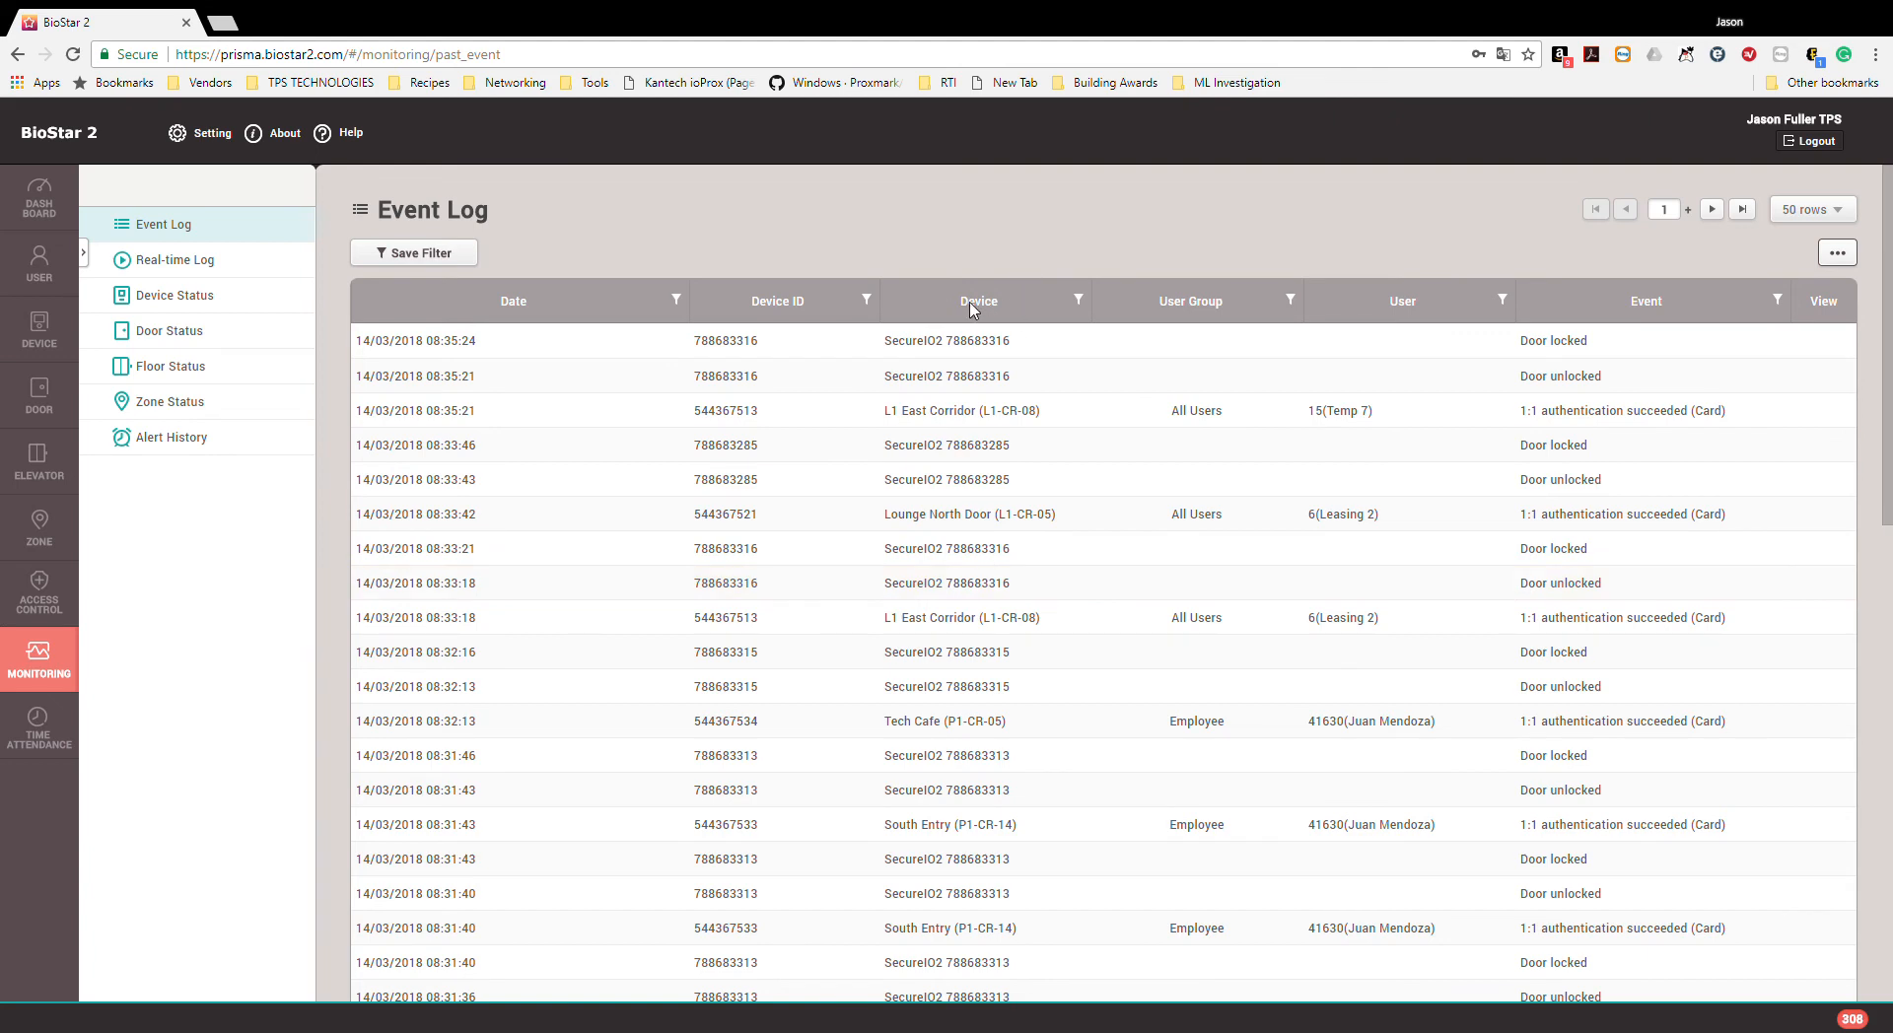
- Filter the event log by the device Fitness (P1-CR-06)
click(1084, 304)
scroll(1015, 515, down, 5)
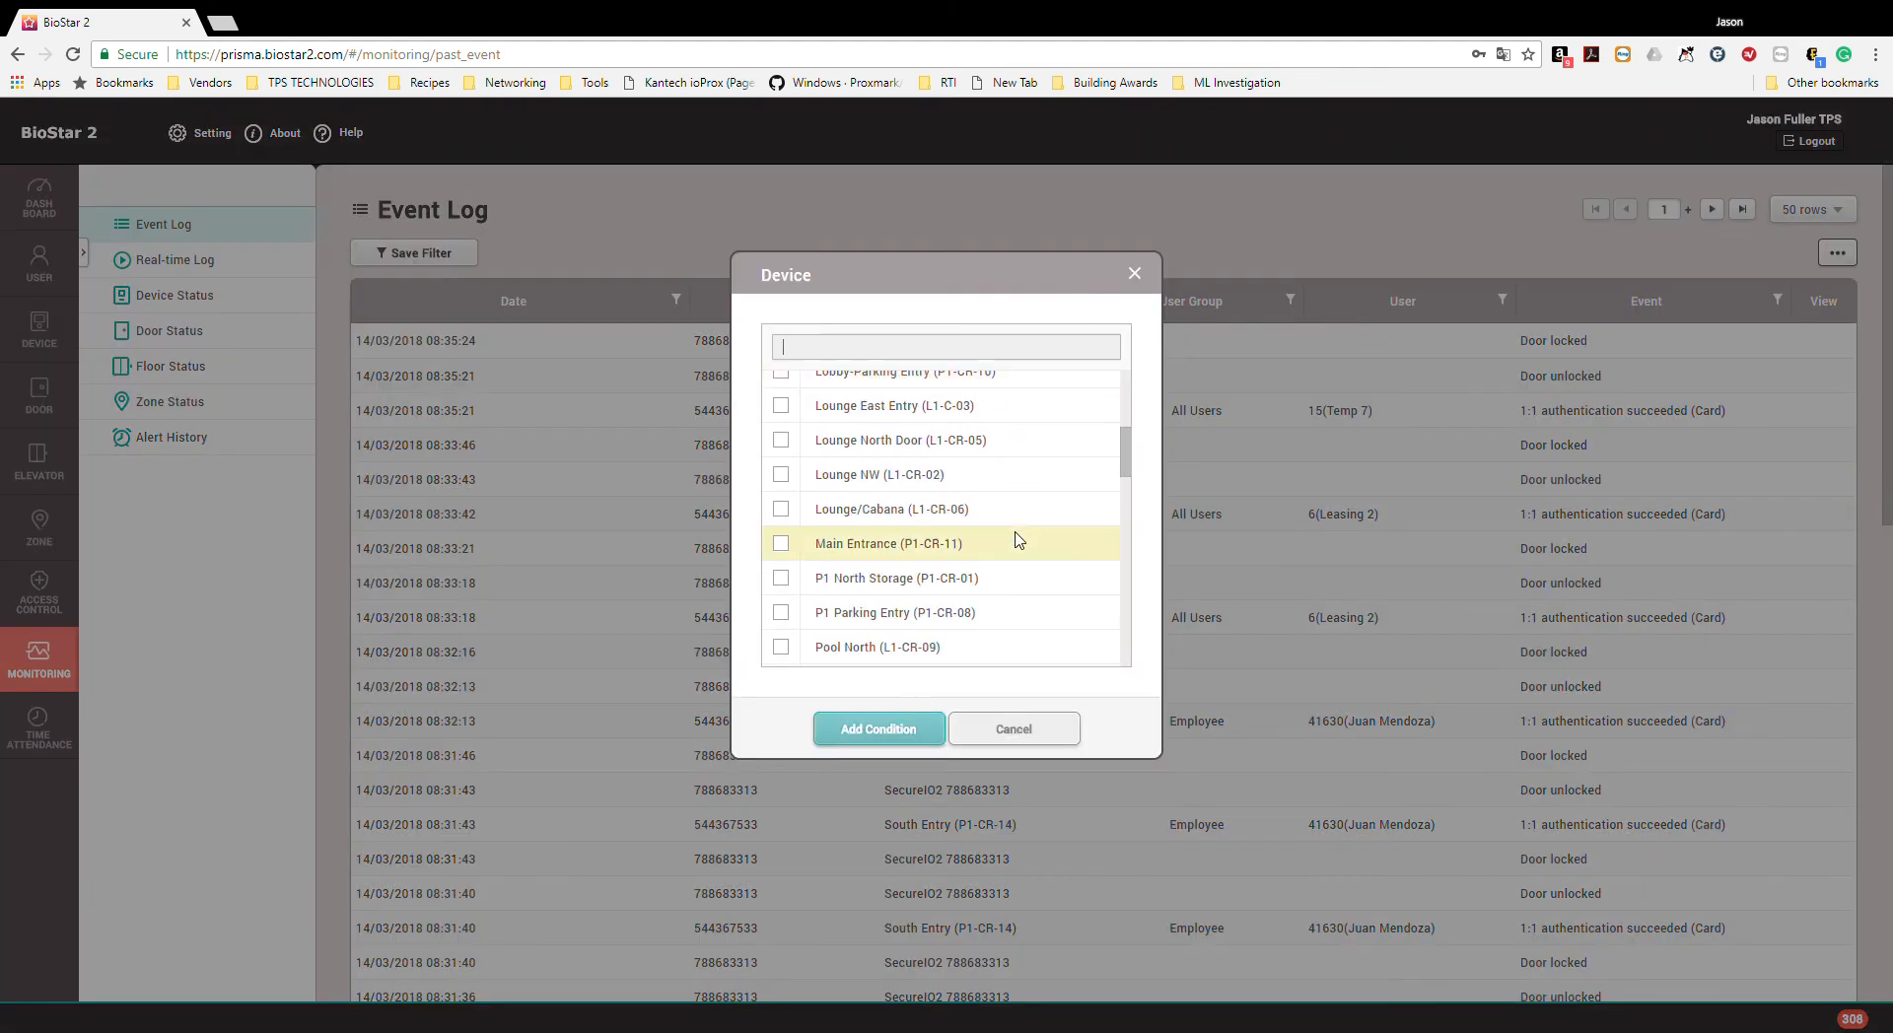
scroll(920, 513, up, 3)
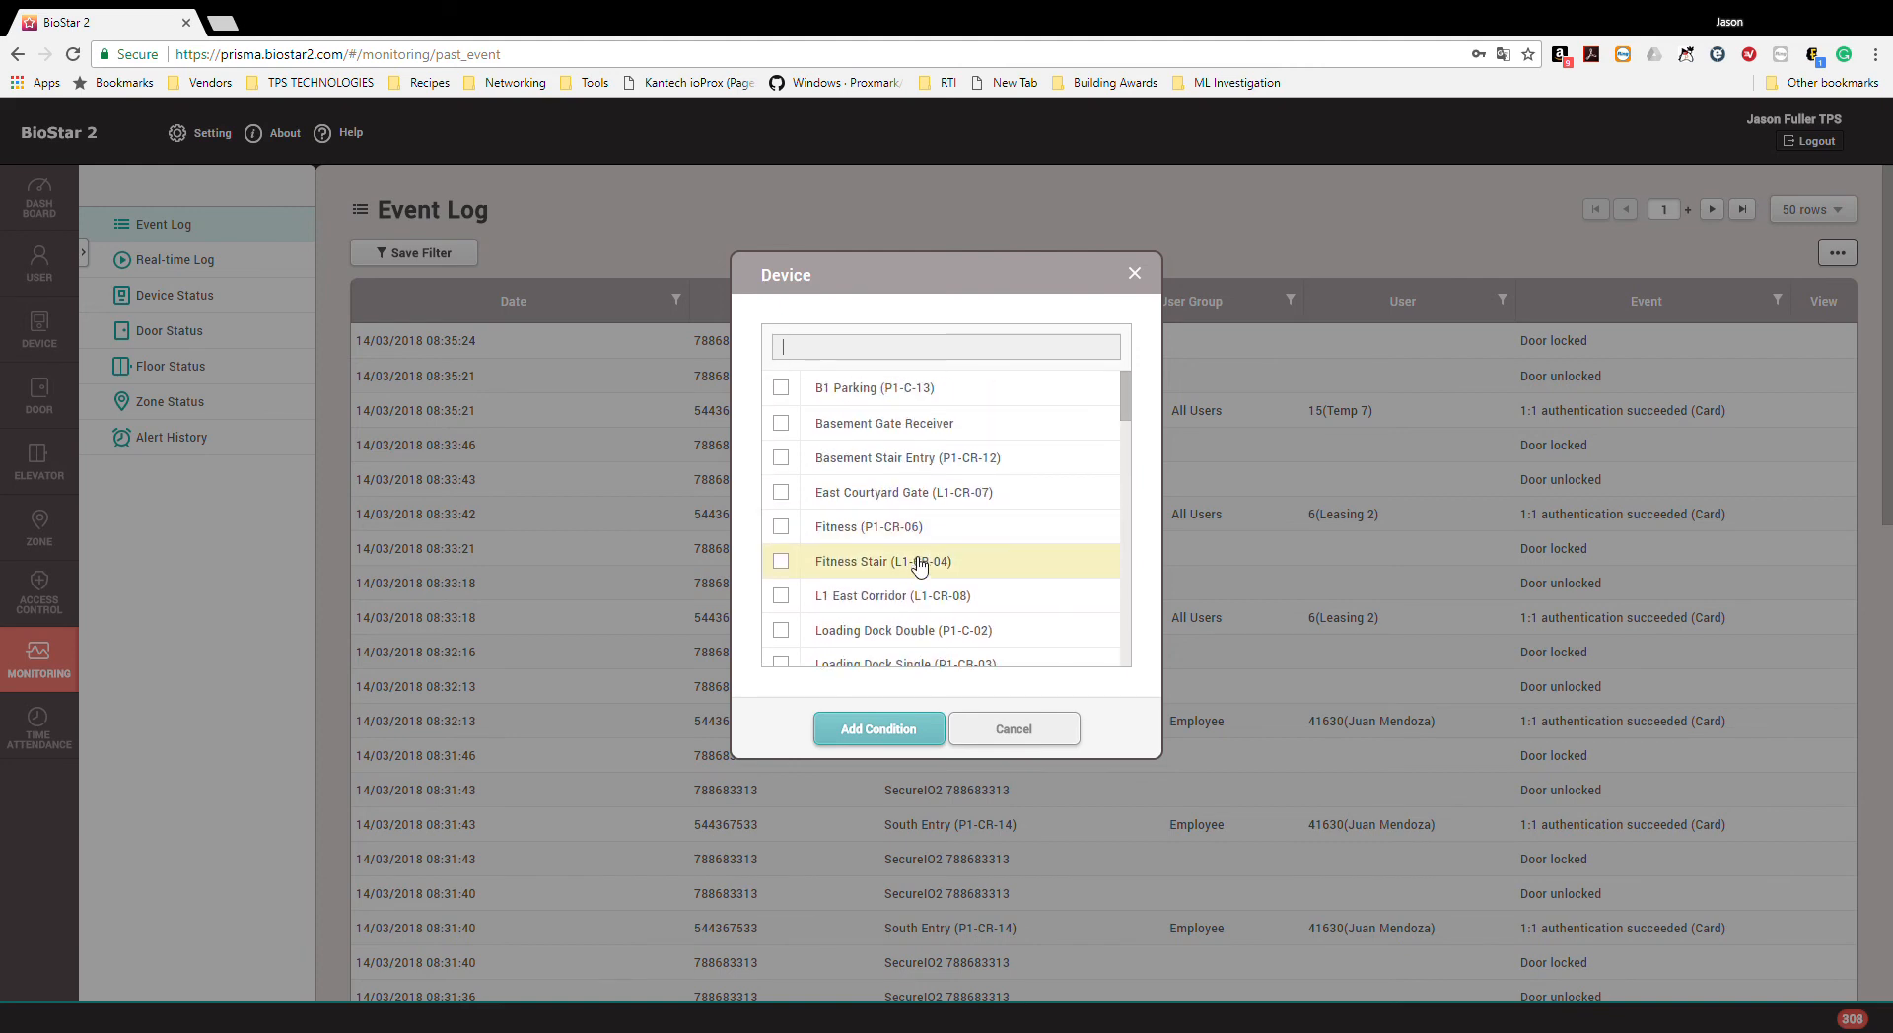
click(780, 529)
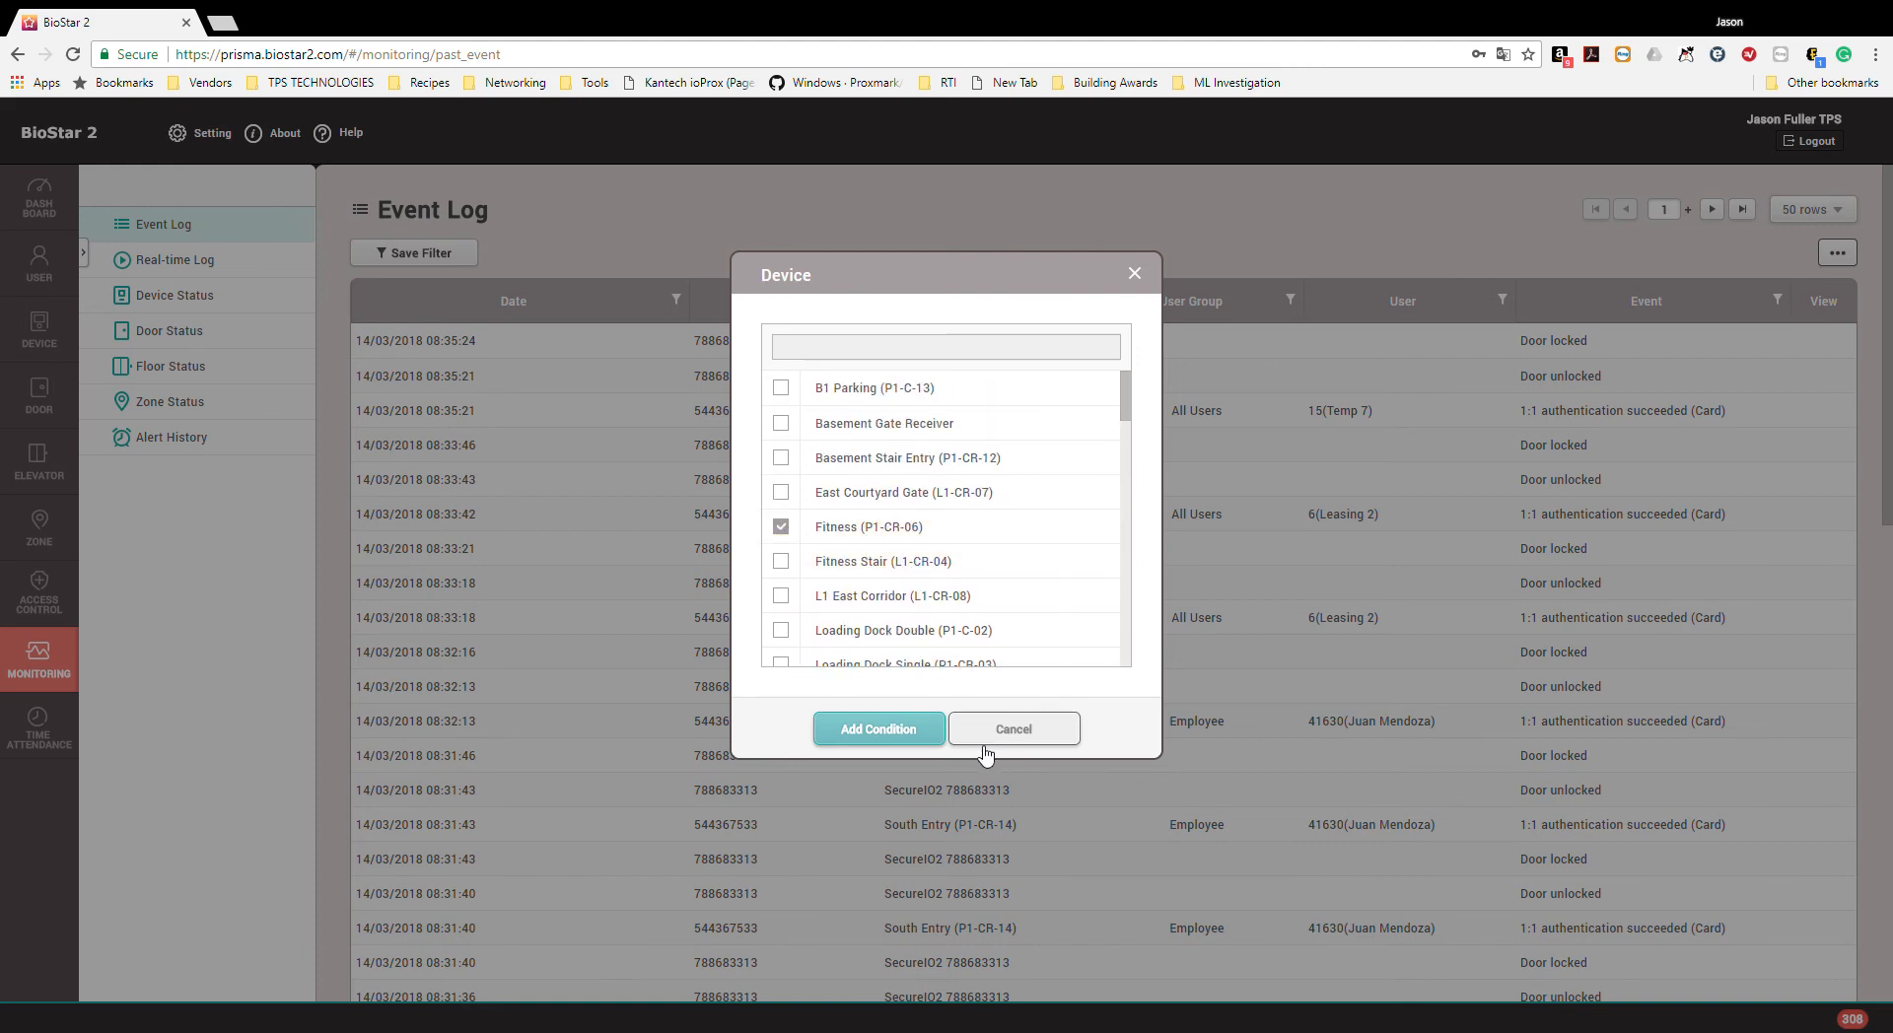
click(878, 732)
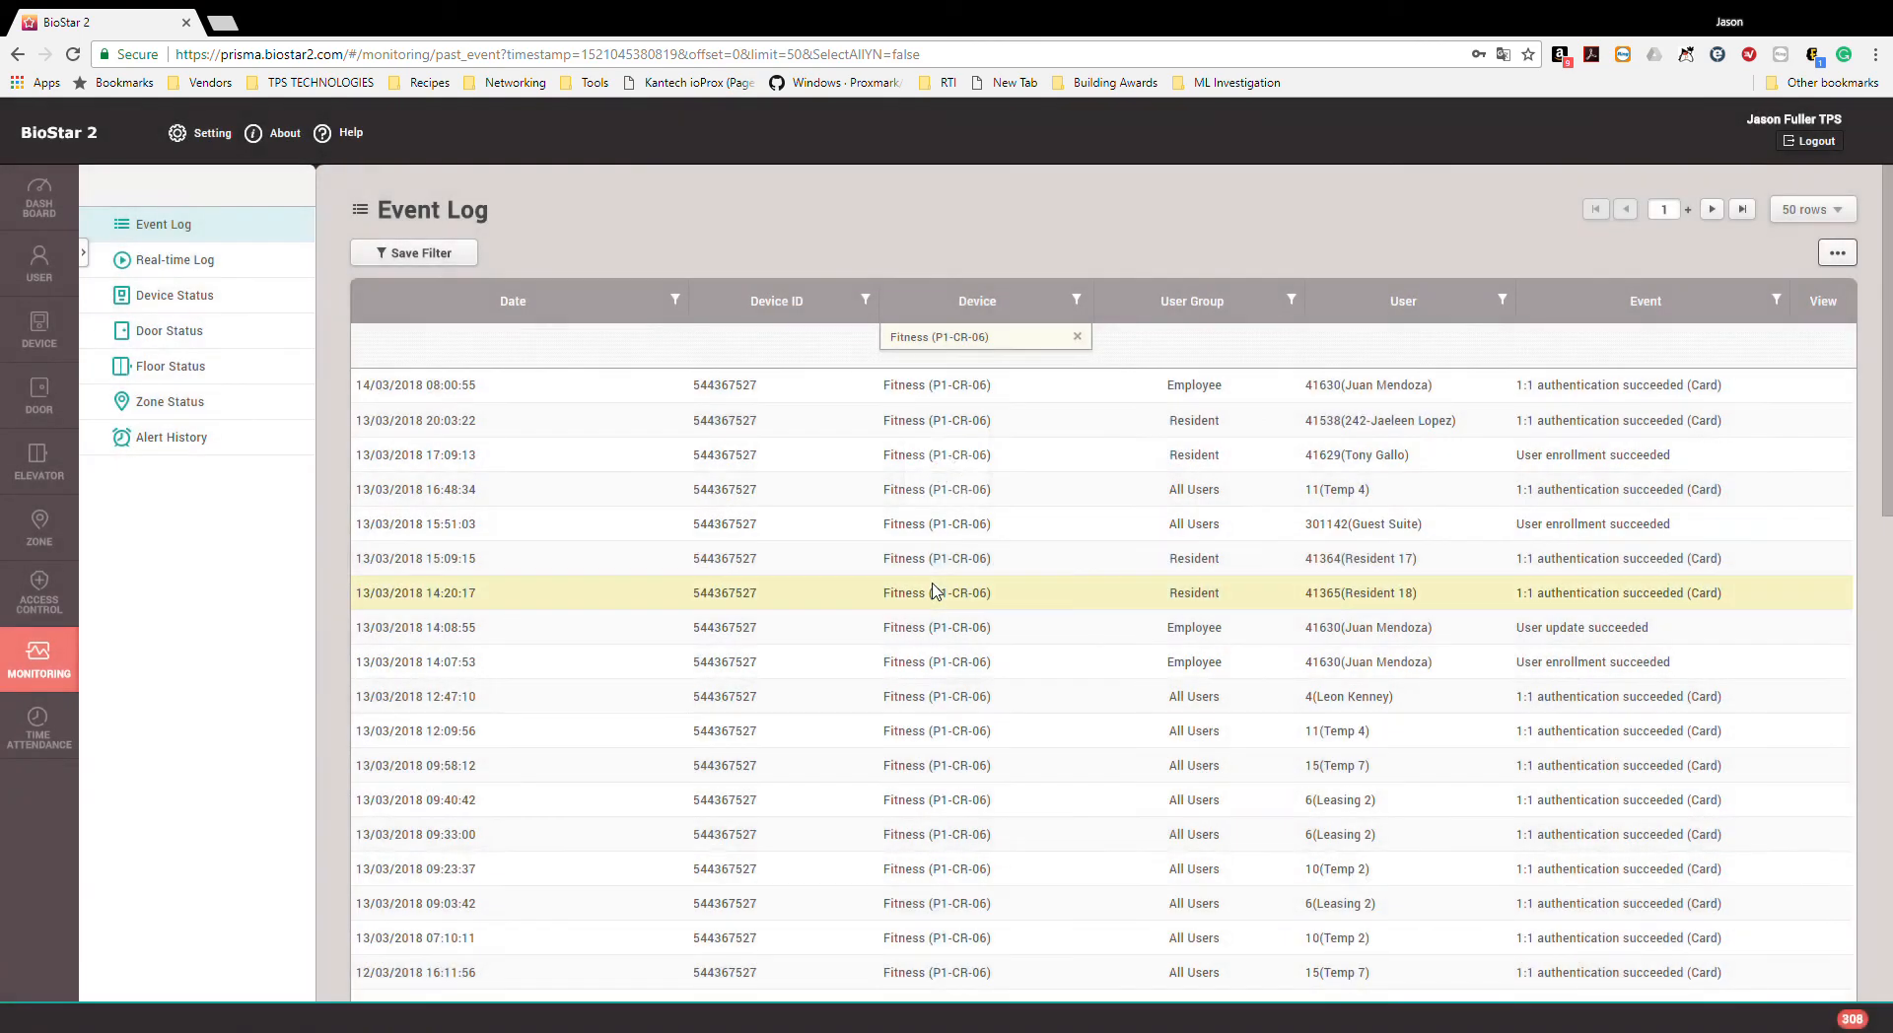
- Look through the Fitness device's events and delete the New Filter entry saved under the event log
scroll(1039, 464, down, 10)
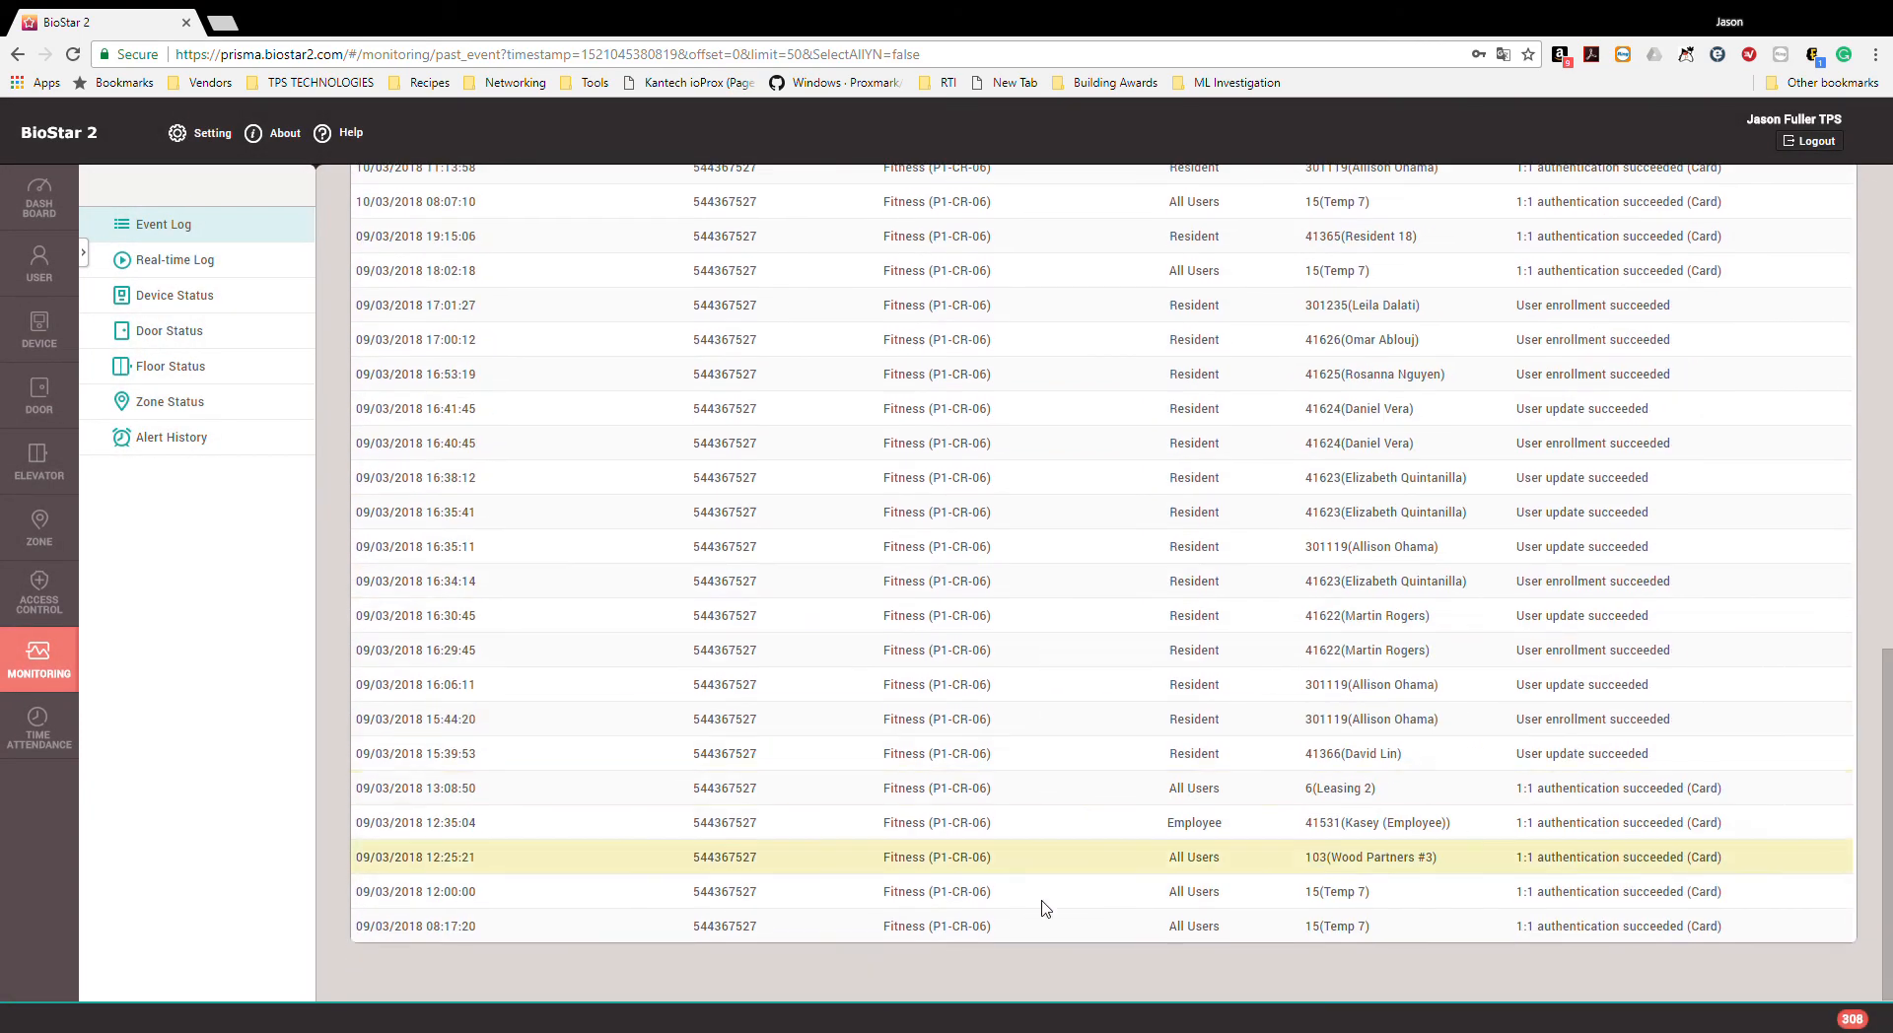
scroll(1035, 812, up, 10)
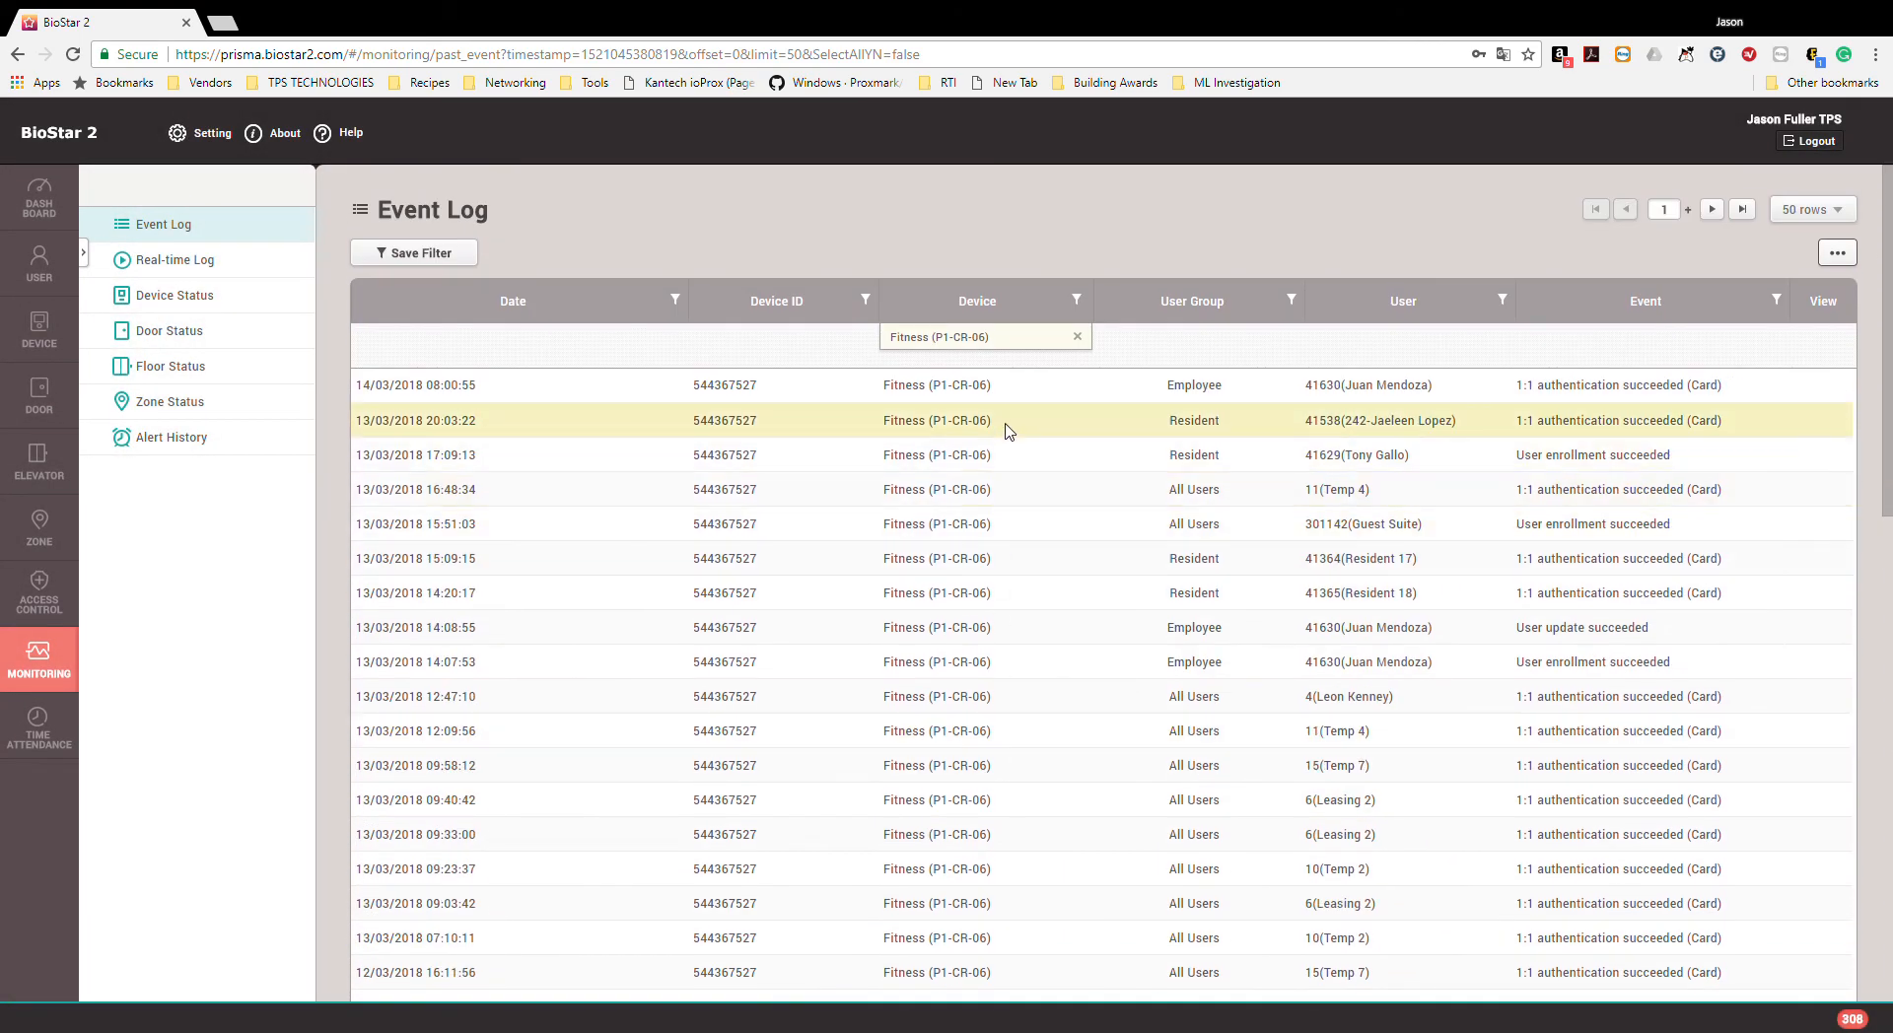
scroll(1005, 592, down, 3)
scroll(1035, 832, up, 3)
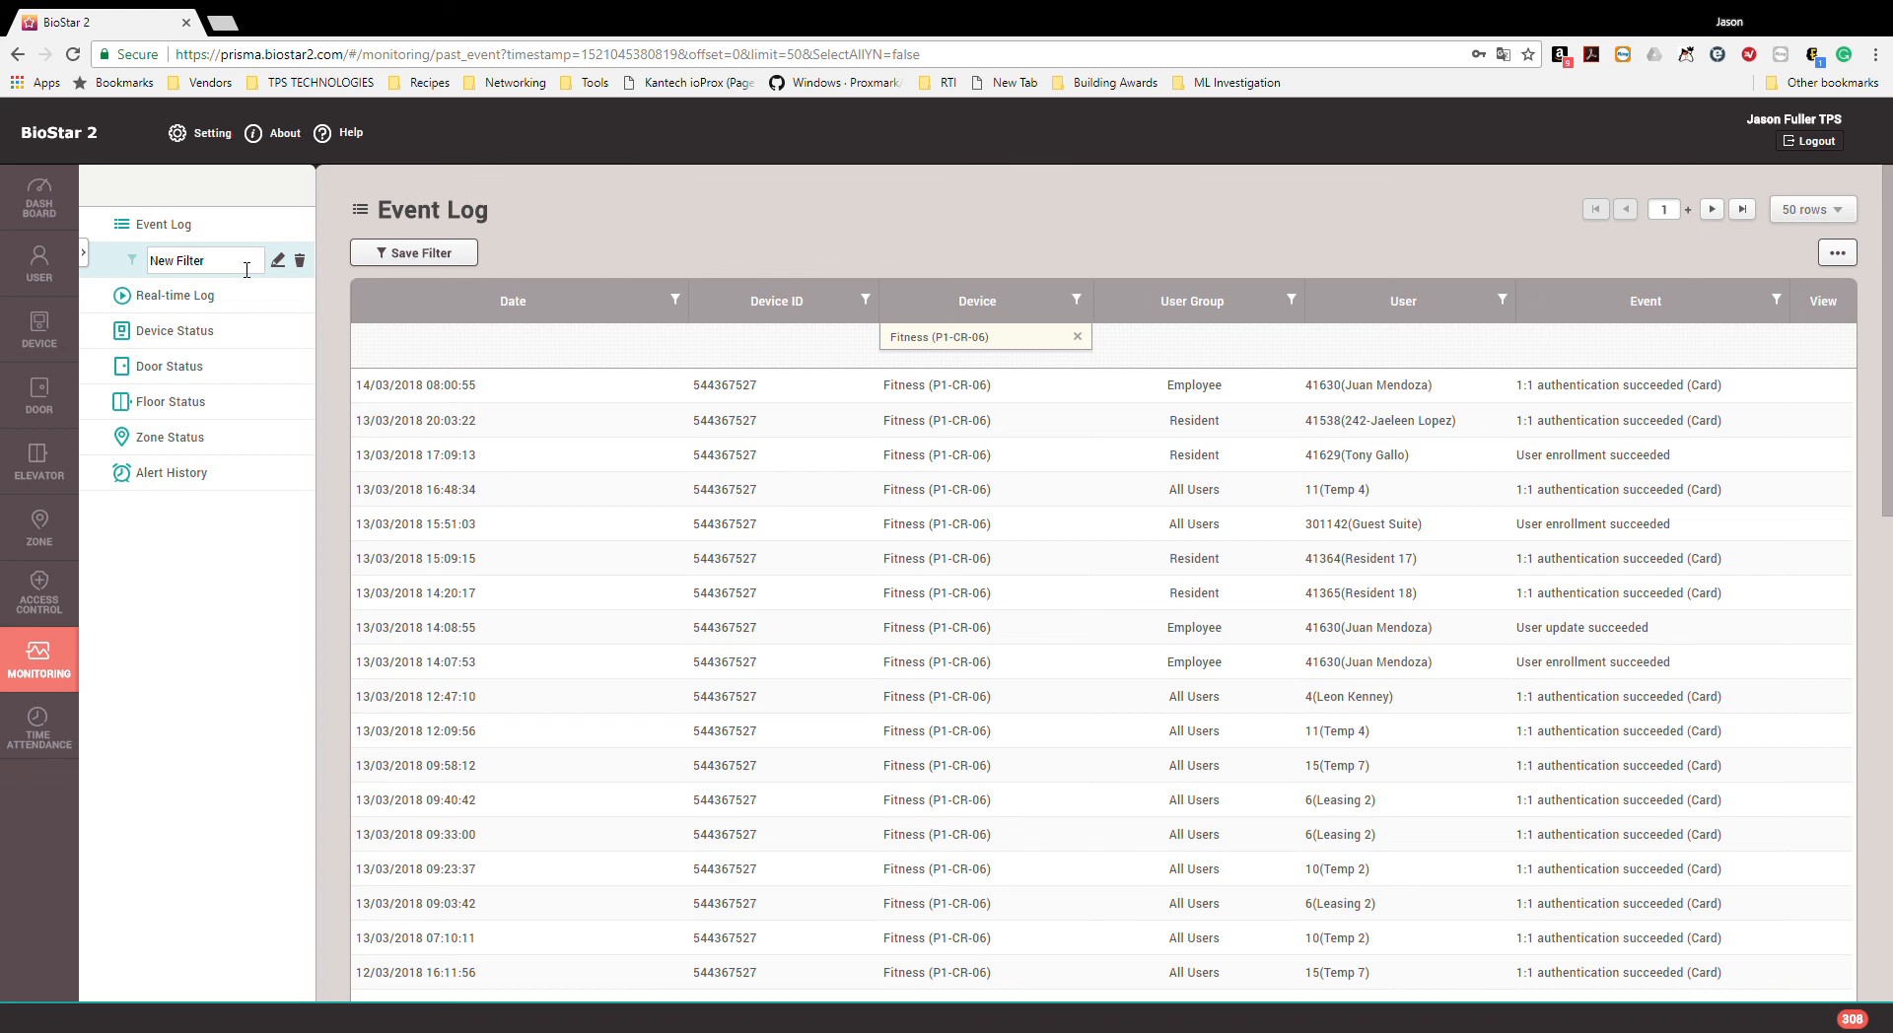
click(301, 261)
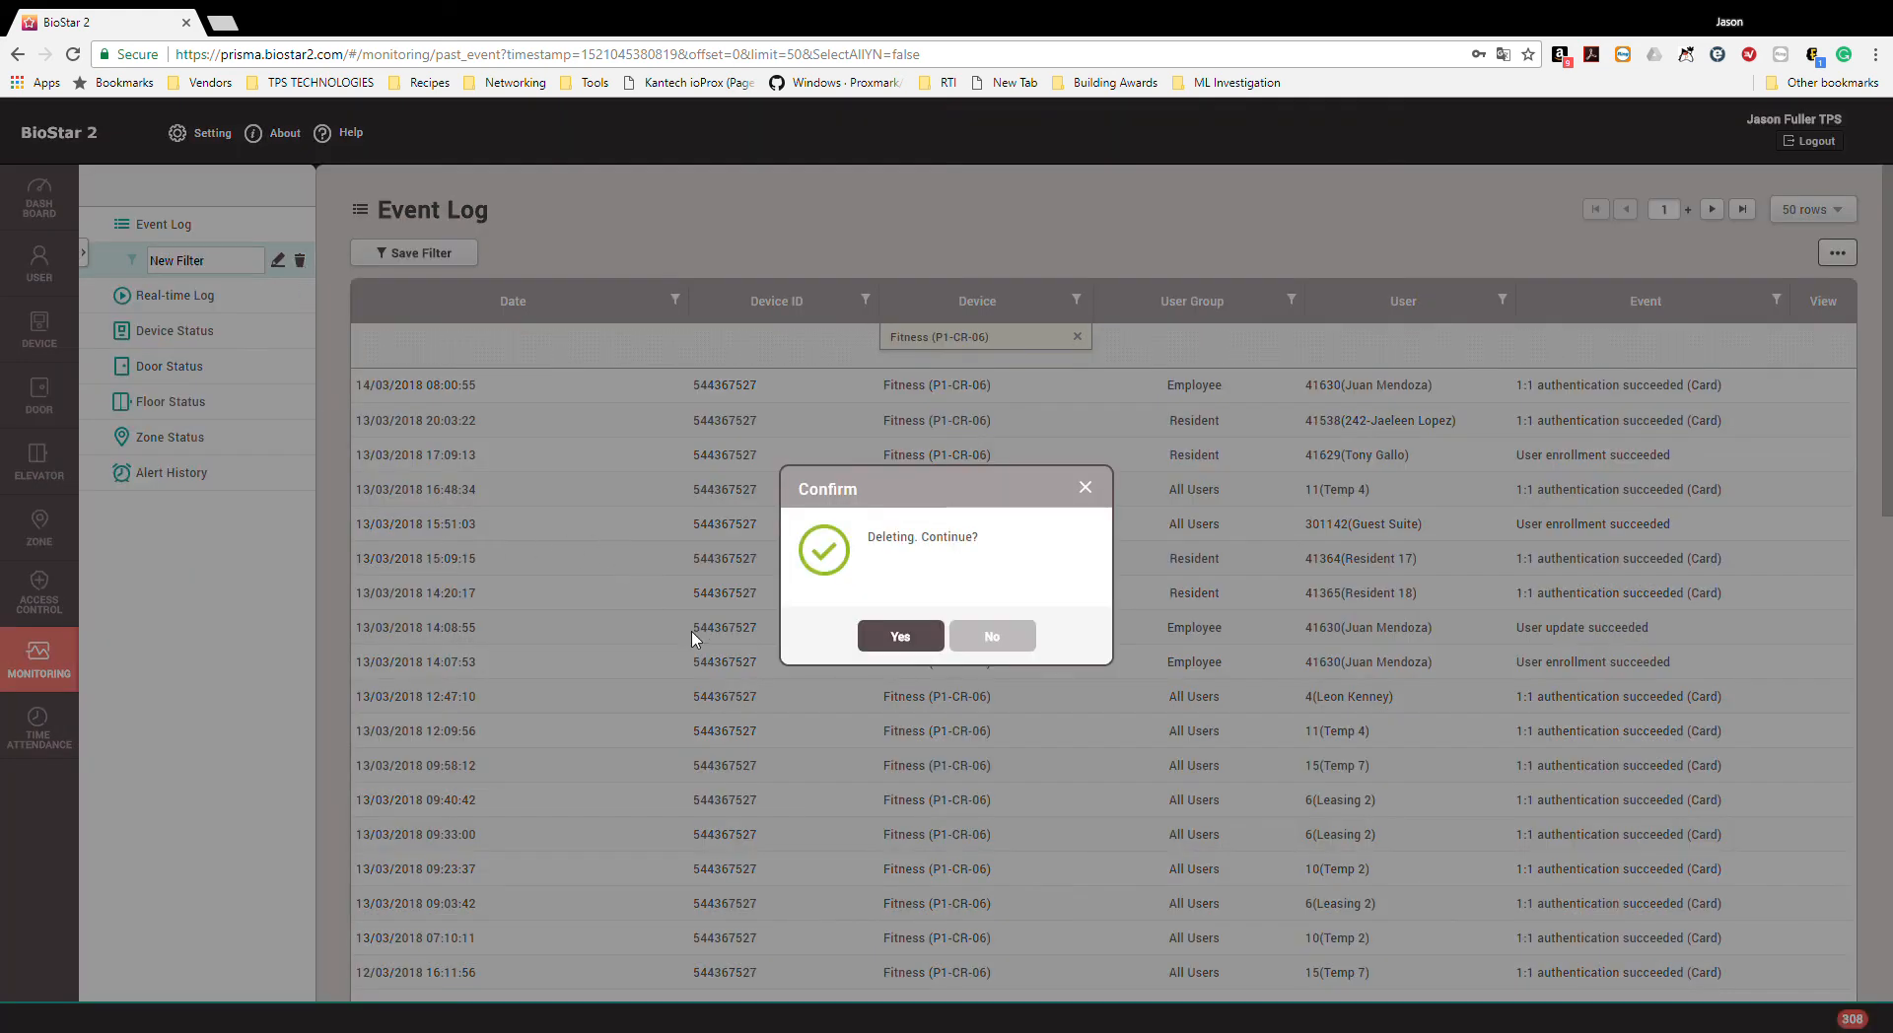
click(927, 639)
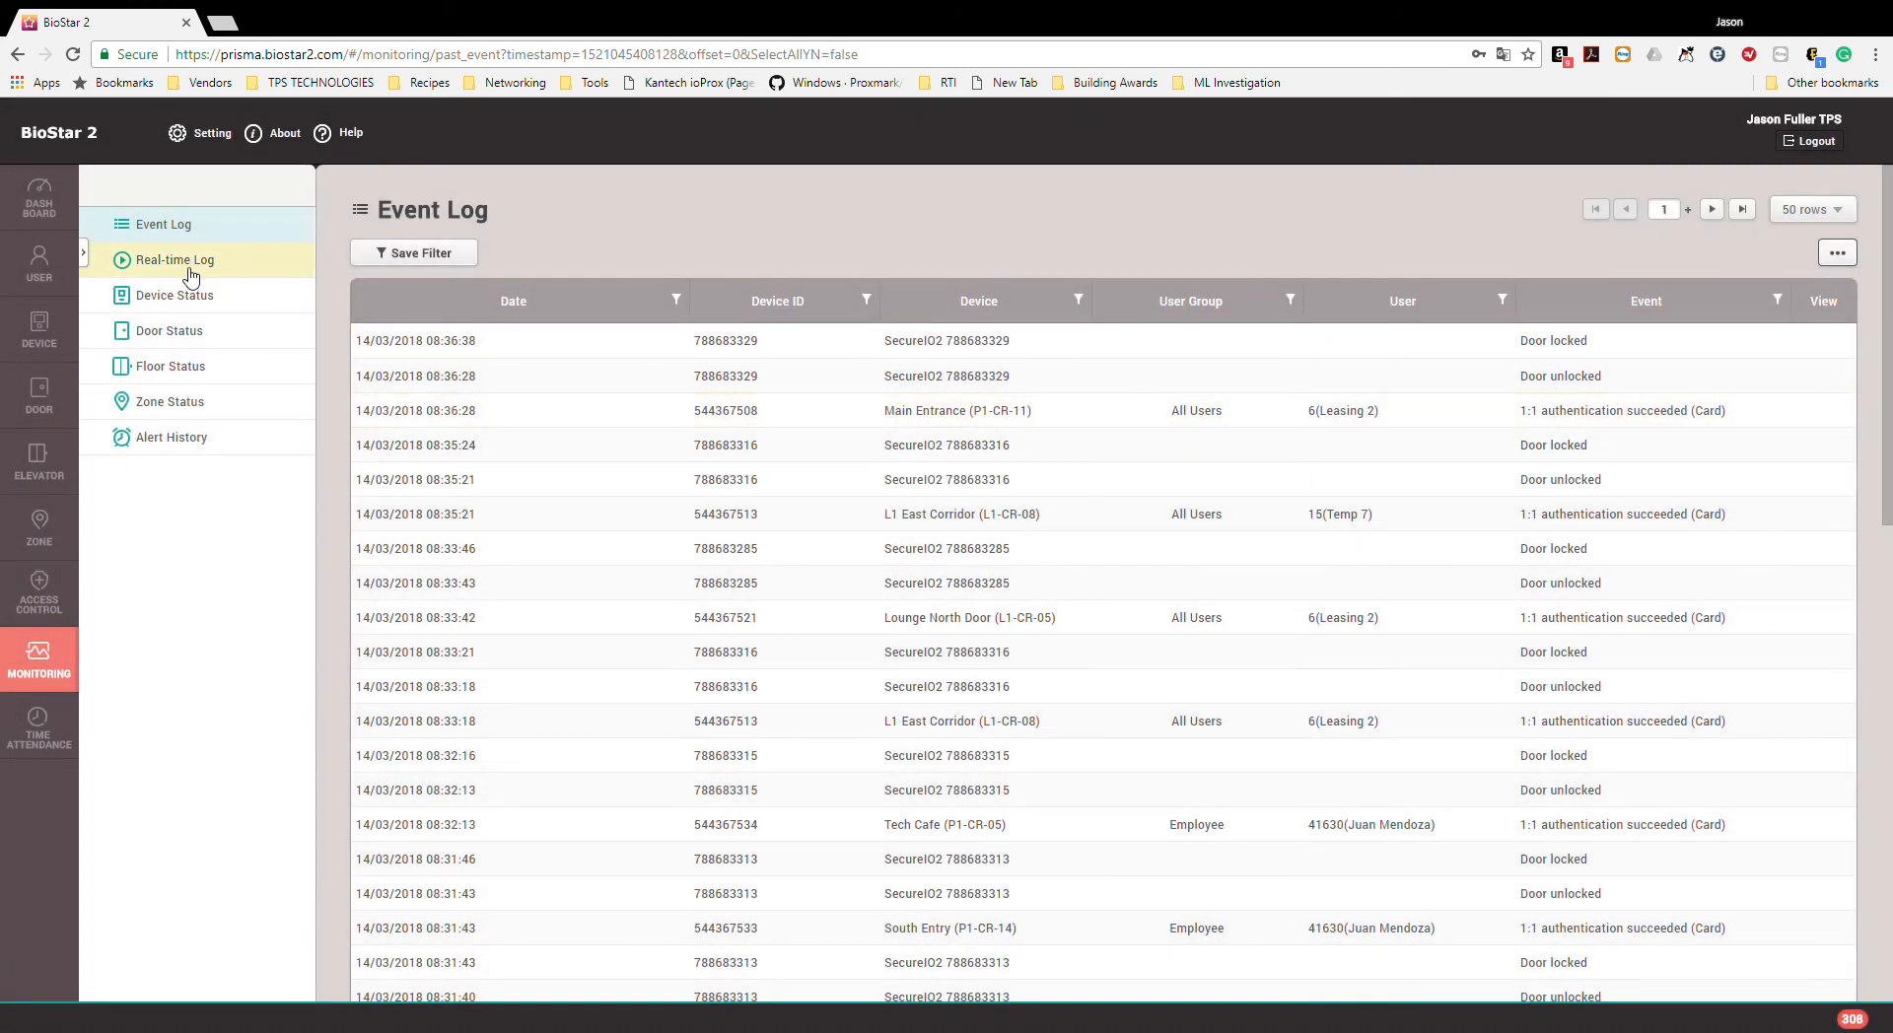
- View the live events in the Real-time Log and open the Device Status page
click(201, 264)
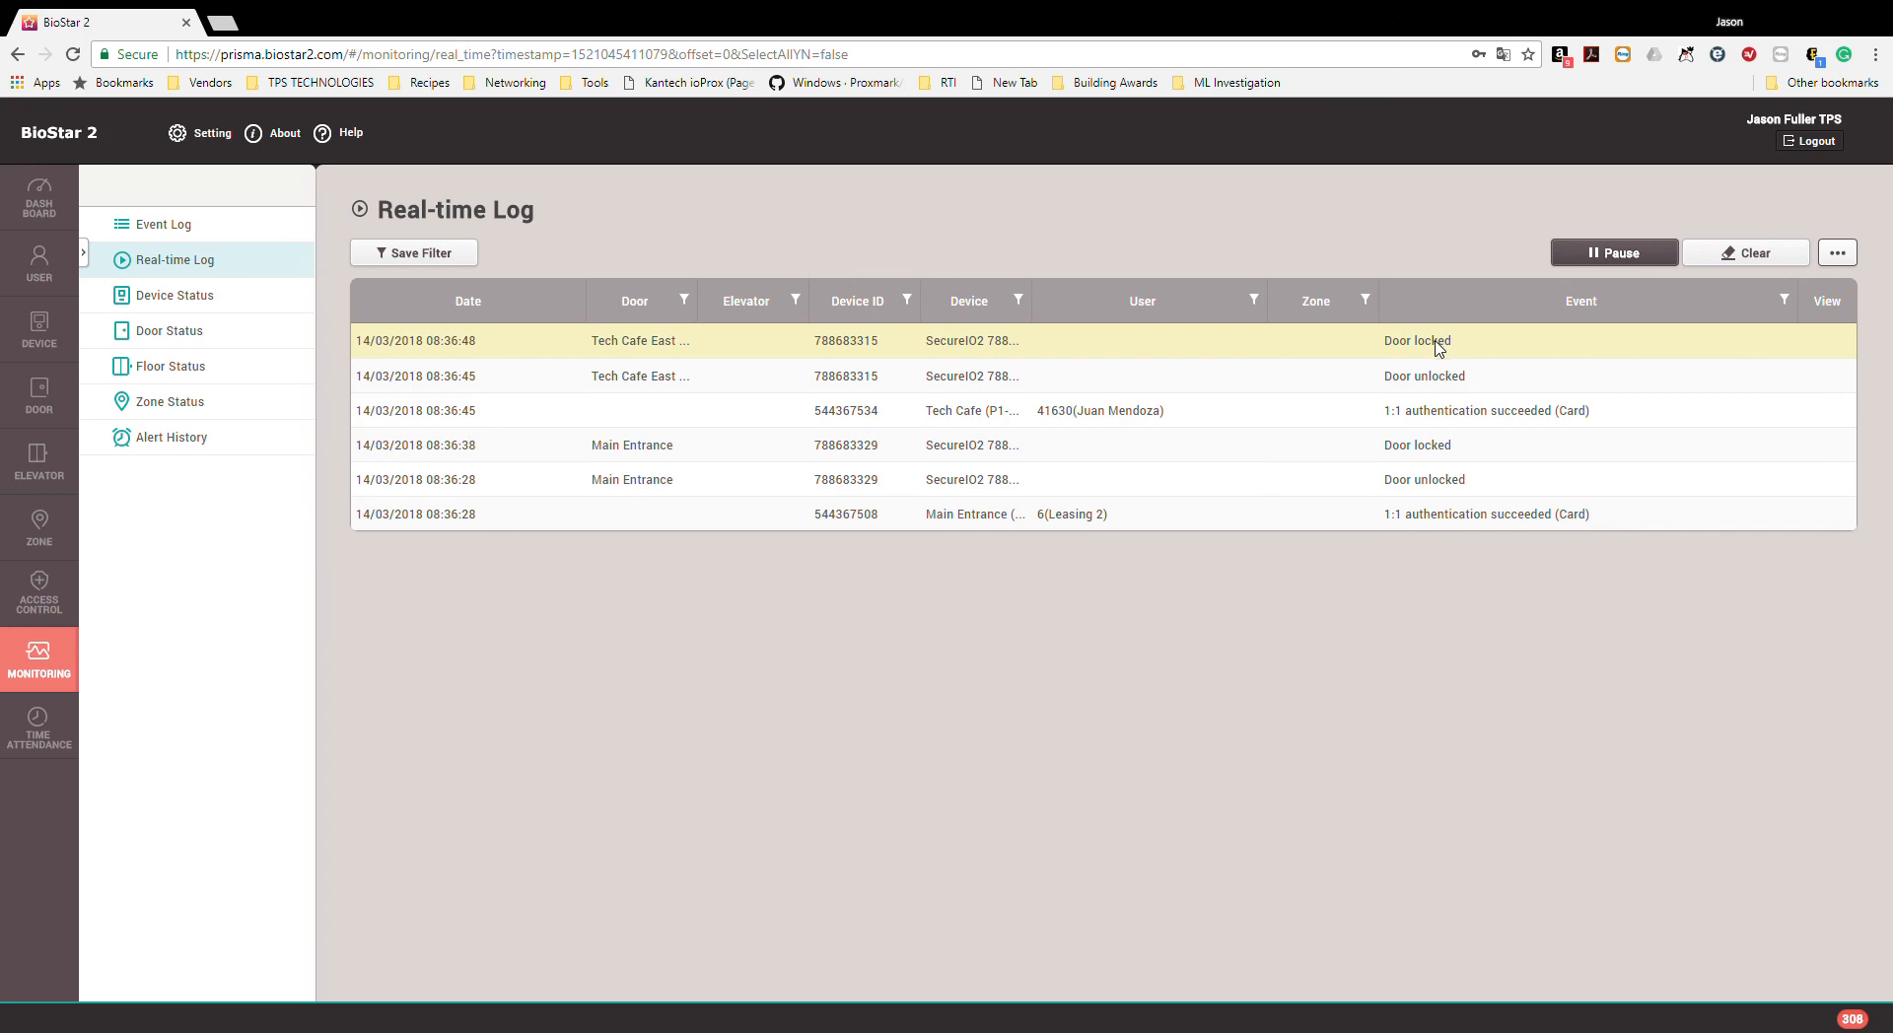
click(189, 306)
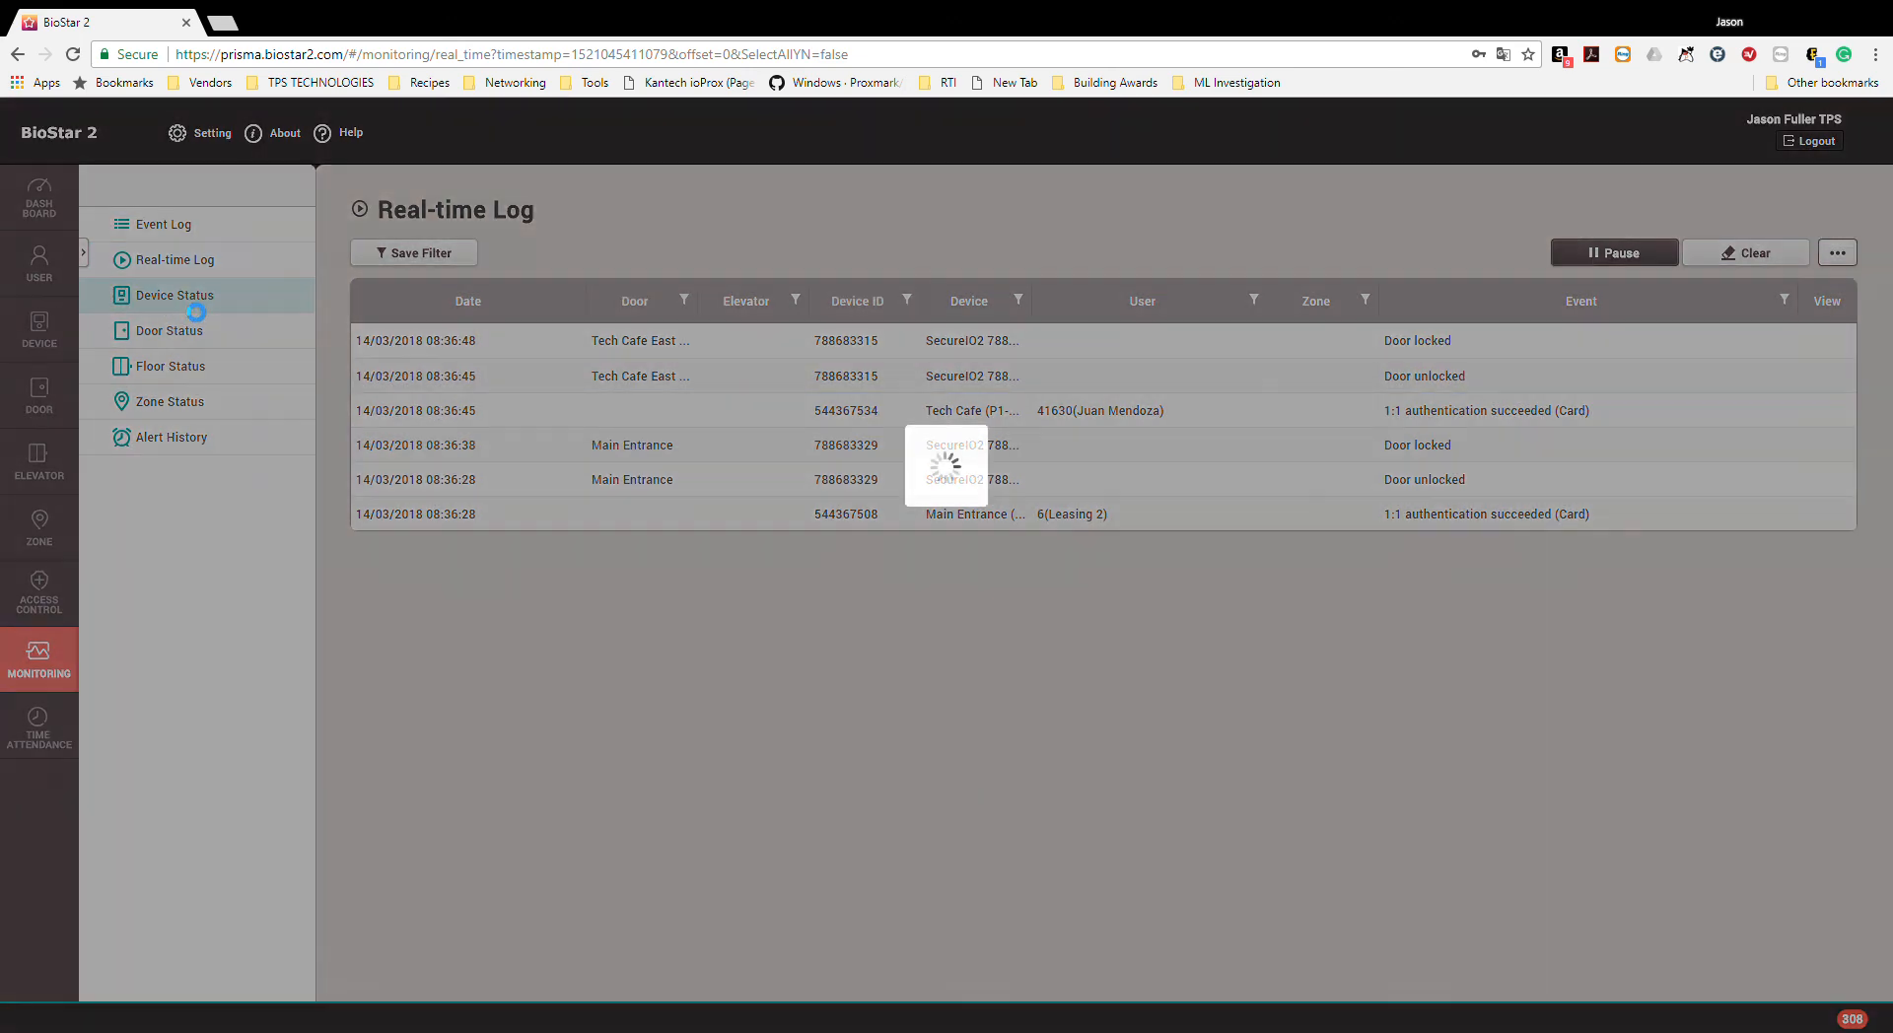
- Look through the Device Status list and review the status, status type and relay of every door on the Door Status page
scroll(976, 572, down, 15)
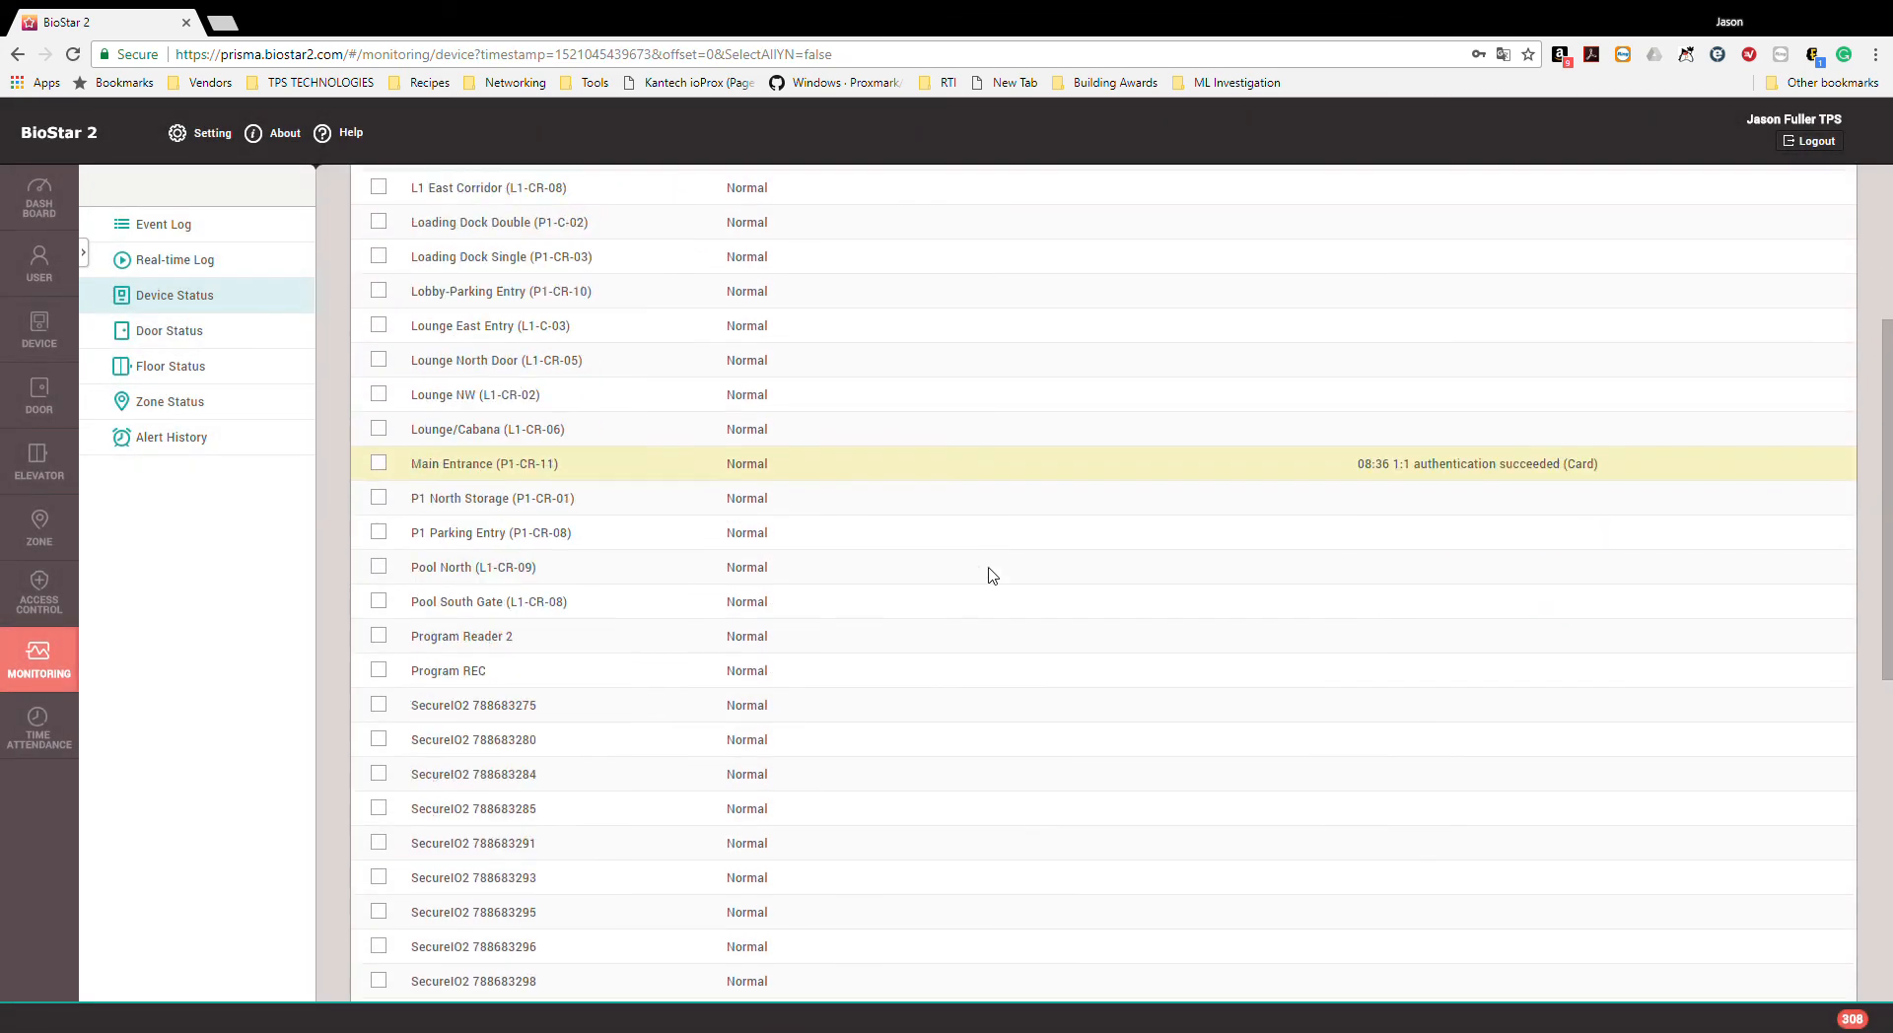
click(189, 334)
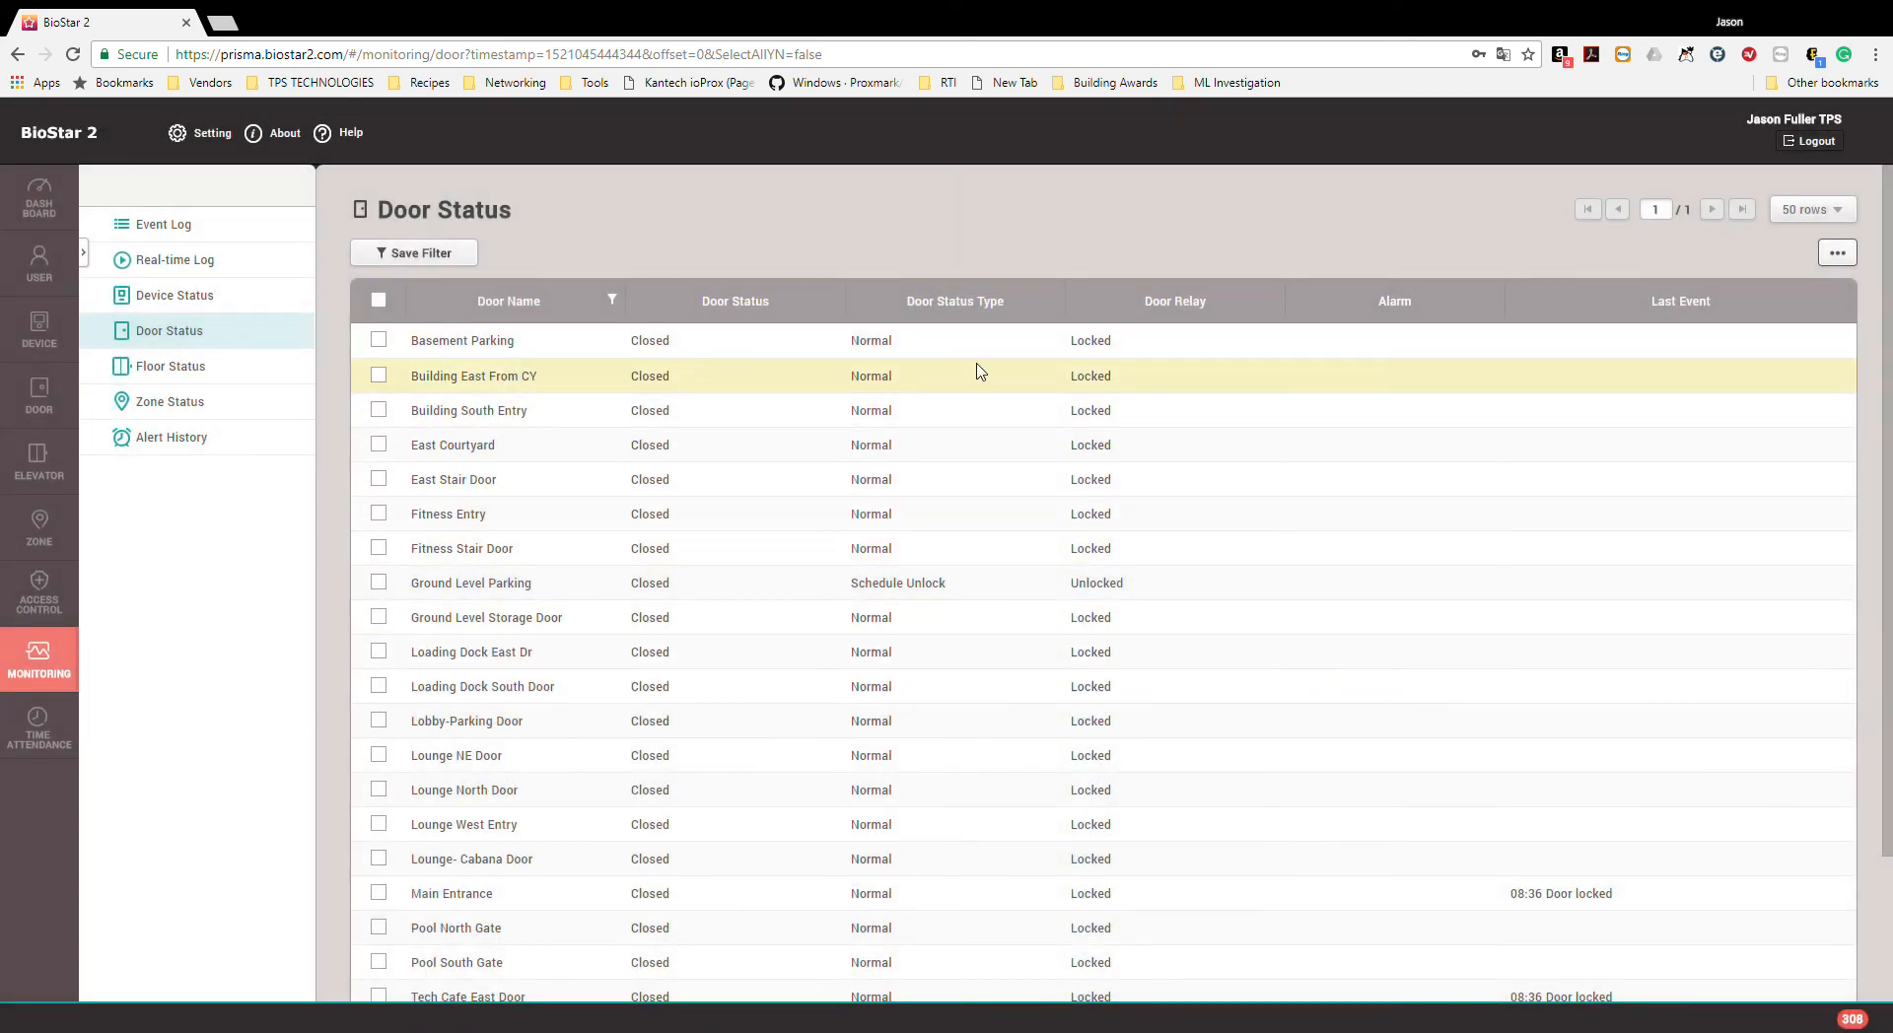
scroll(1025, 443, down, 3)
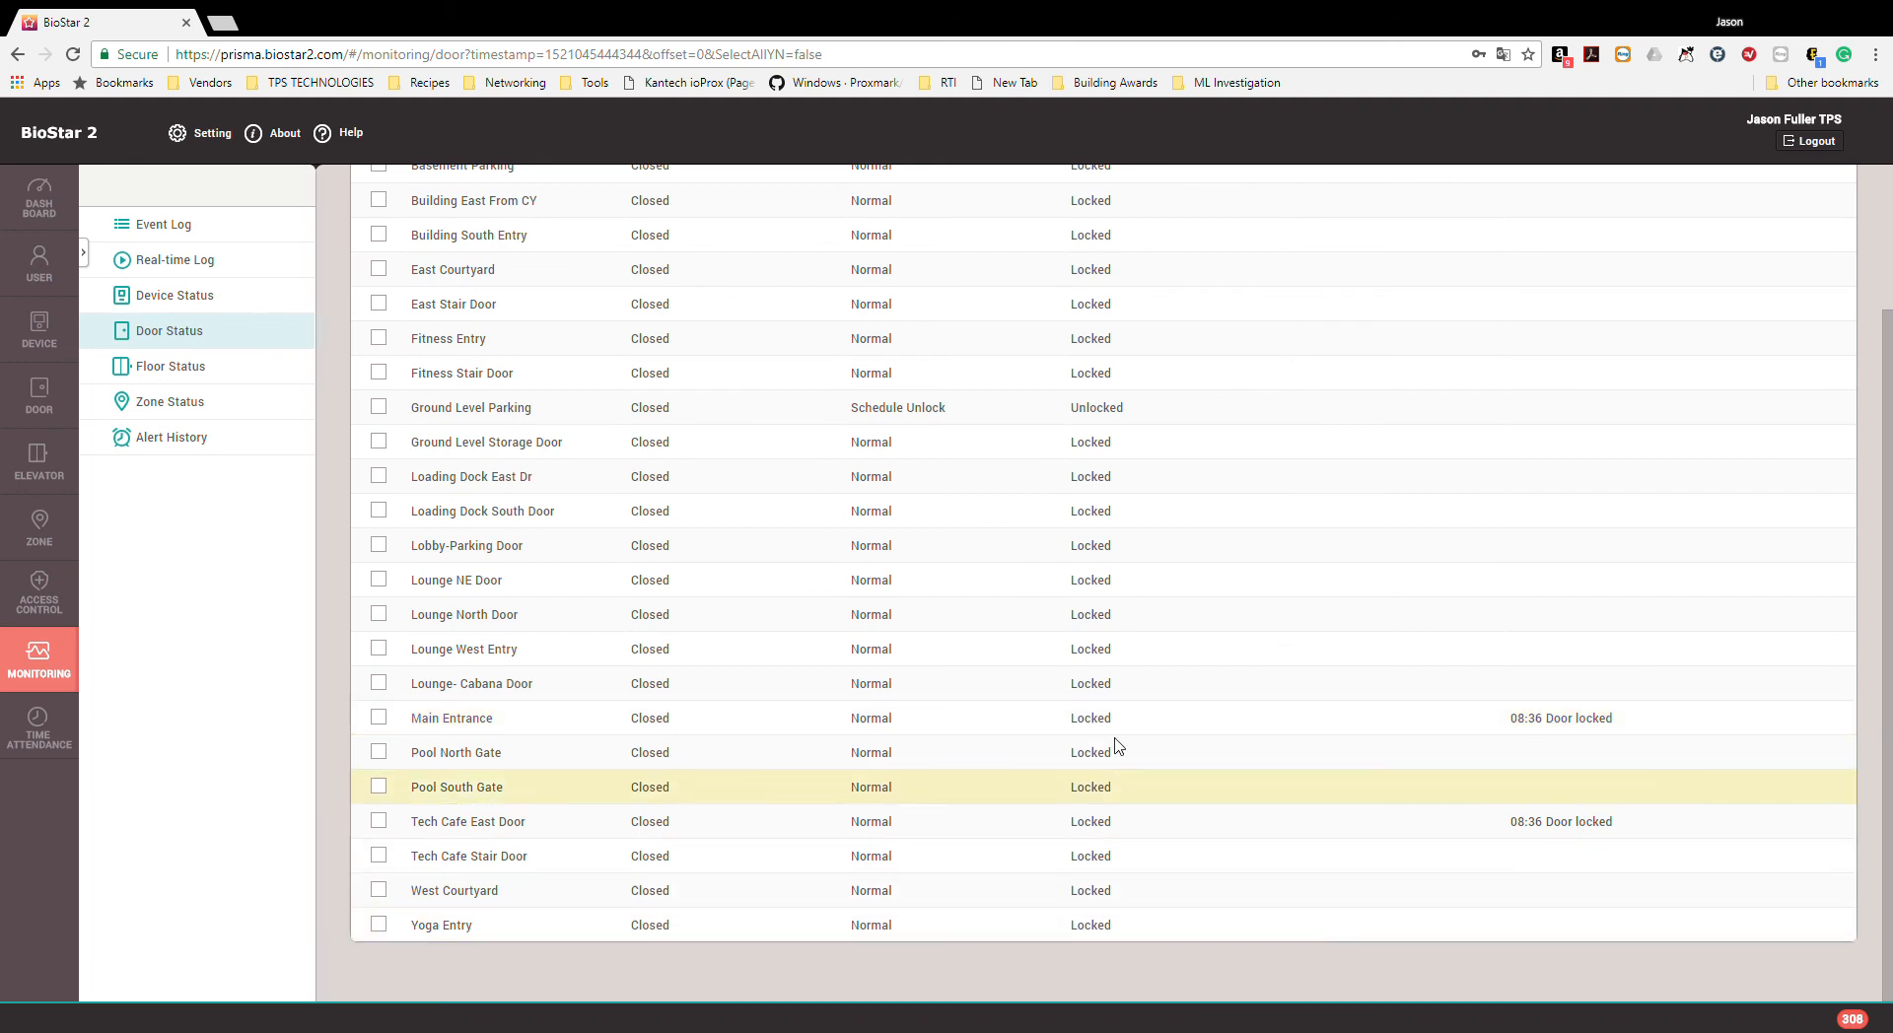
scroll(1111, 729, up, 3)
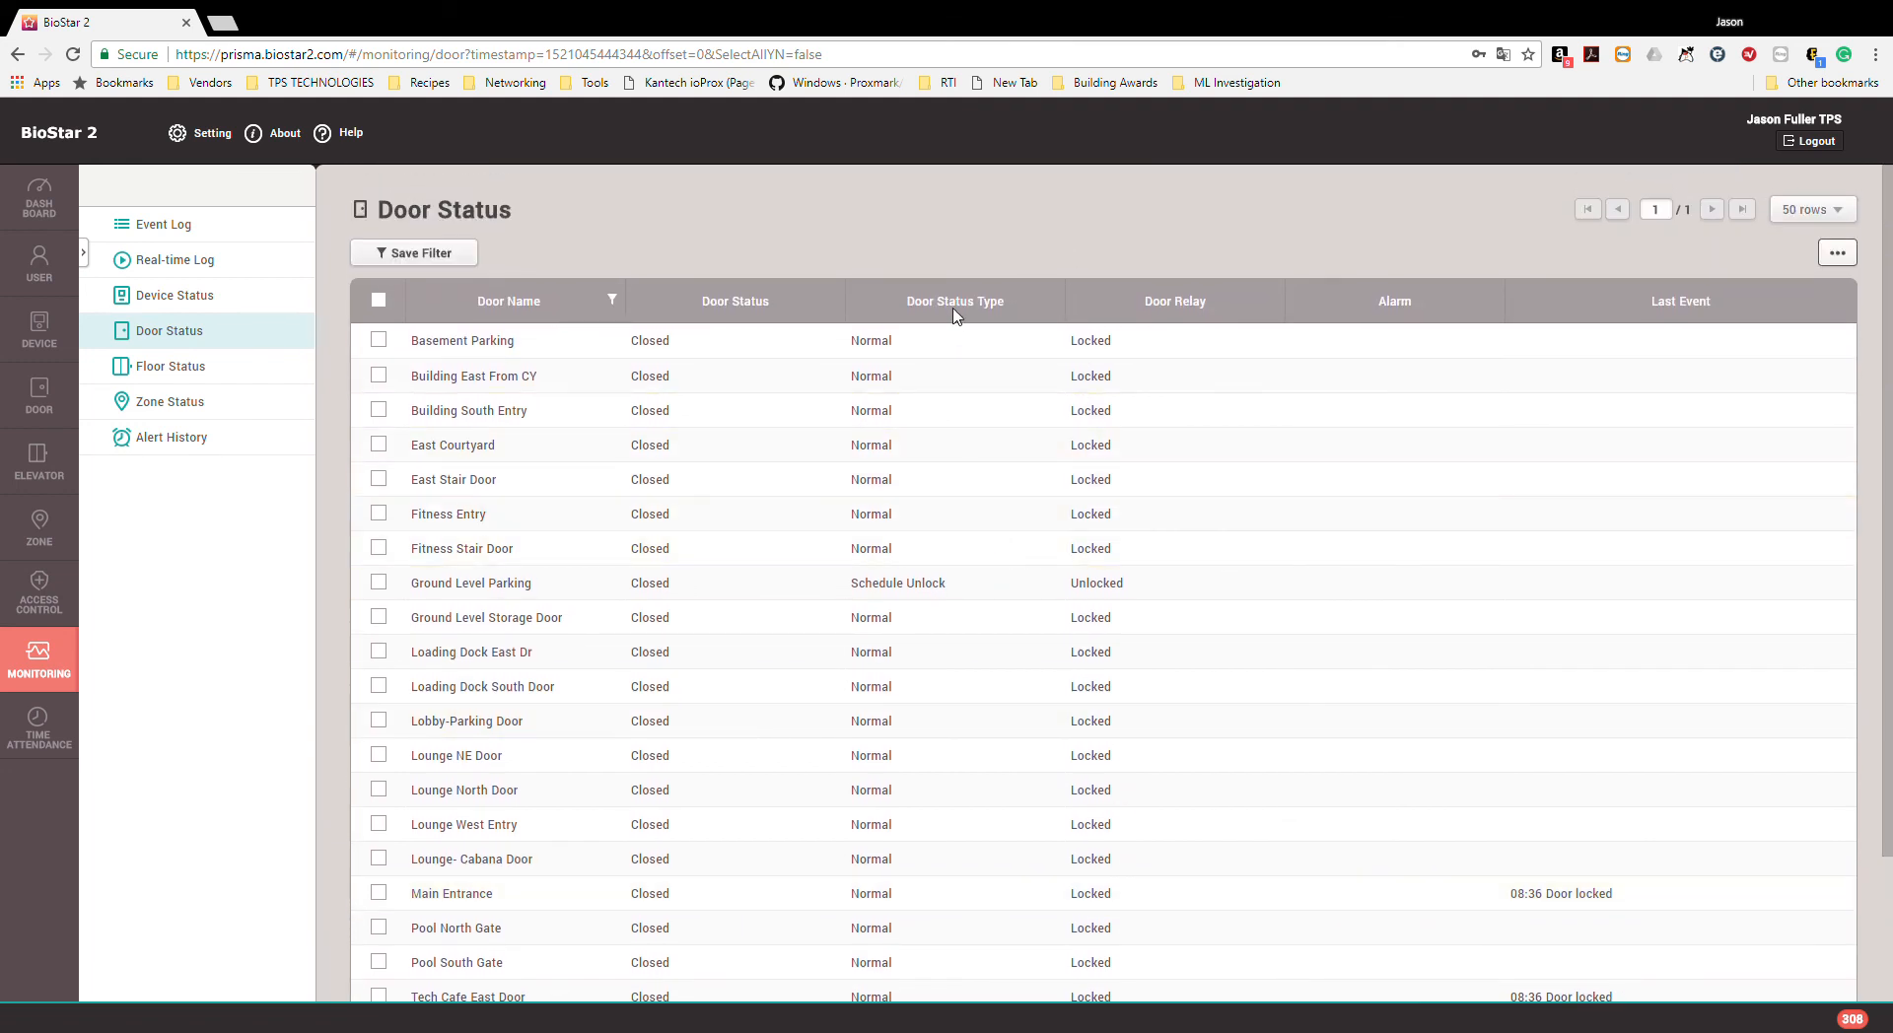
scroll(941, 586, down, 2)
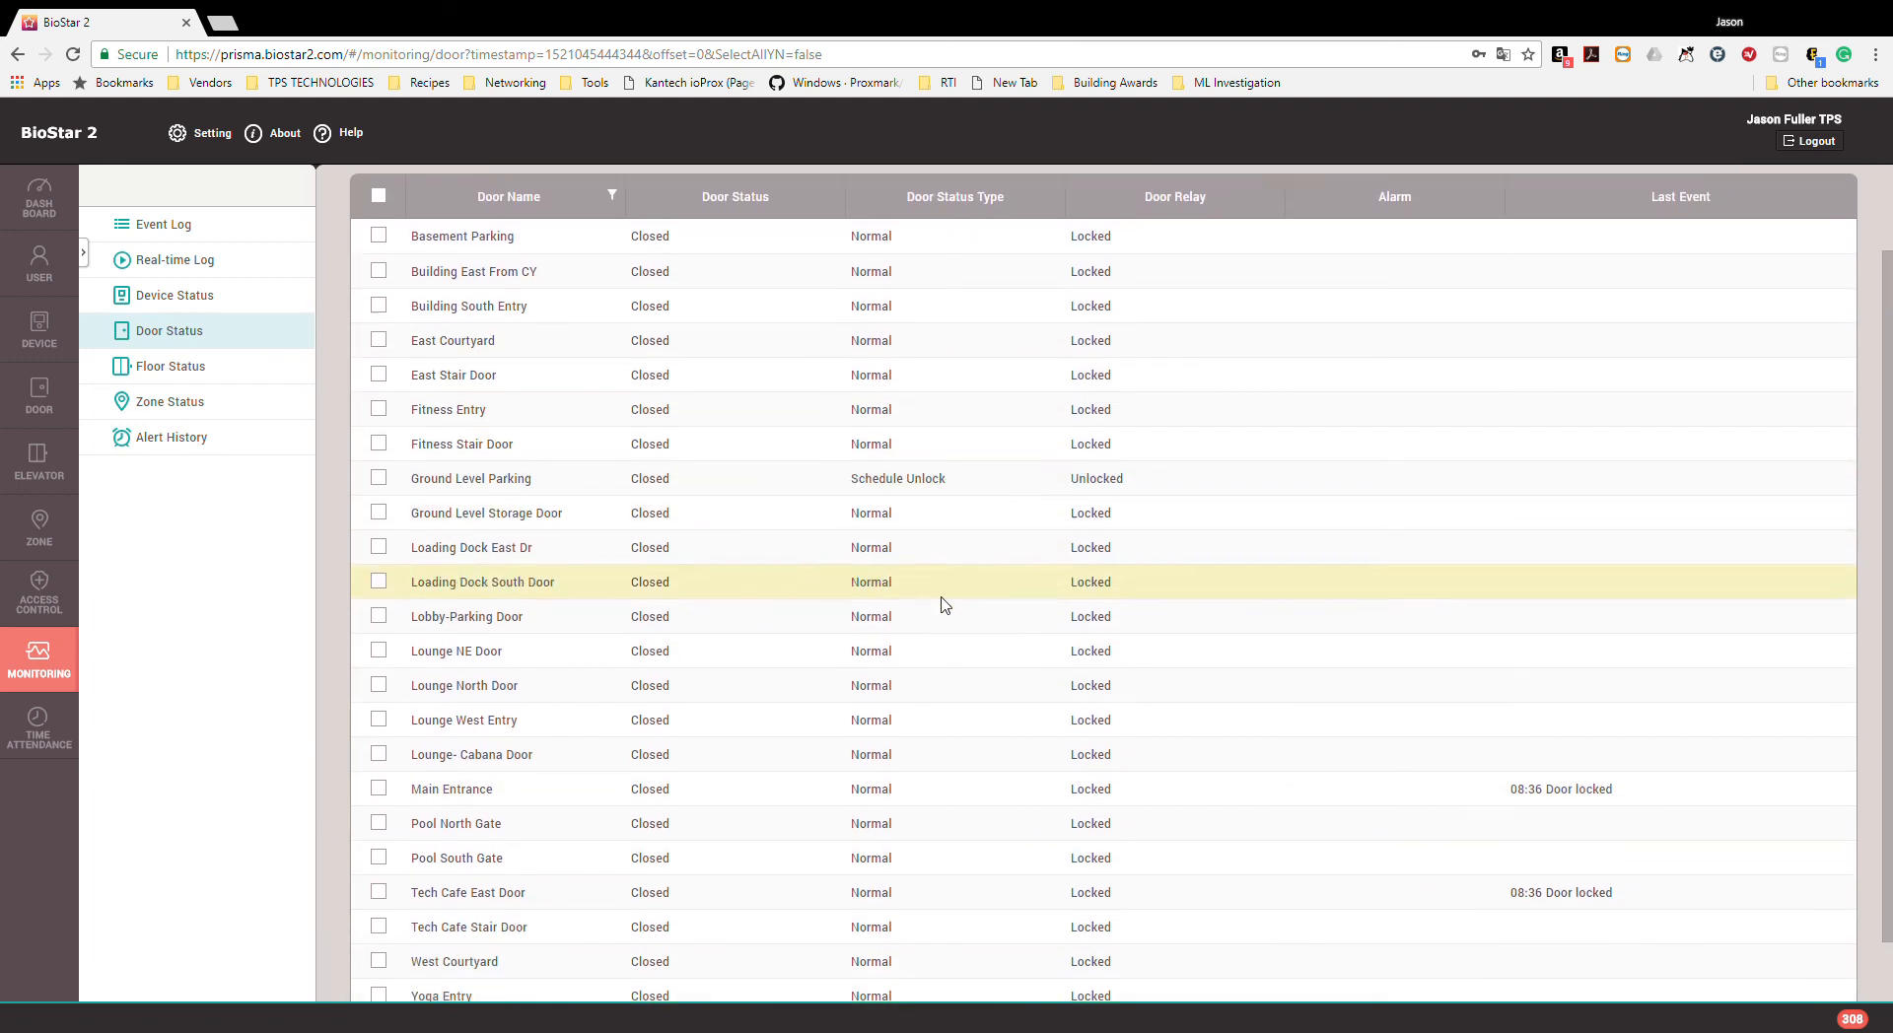
scroll(886, 448, up, 2)
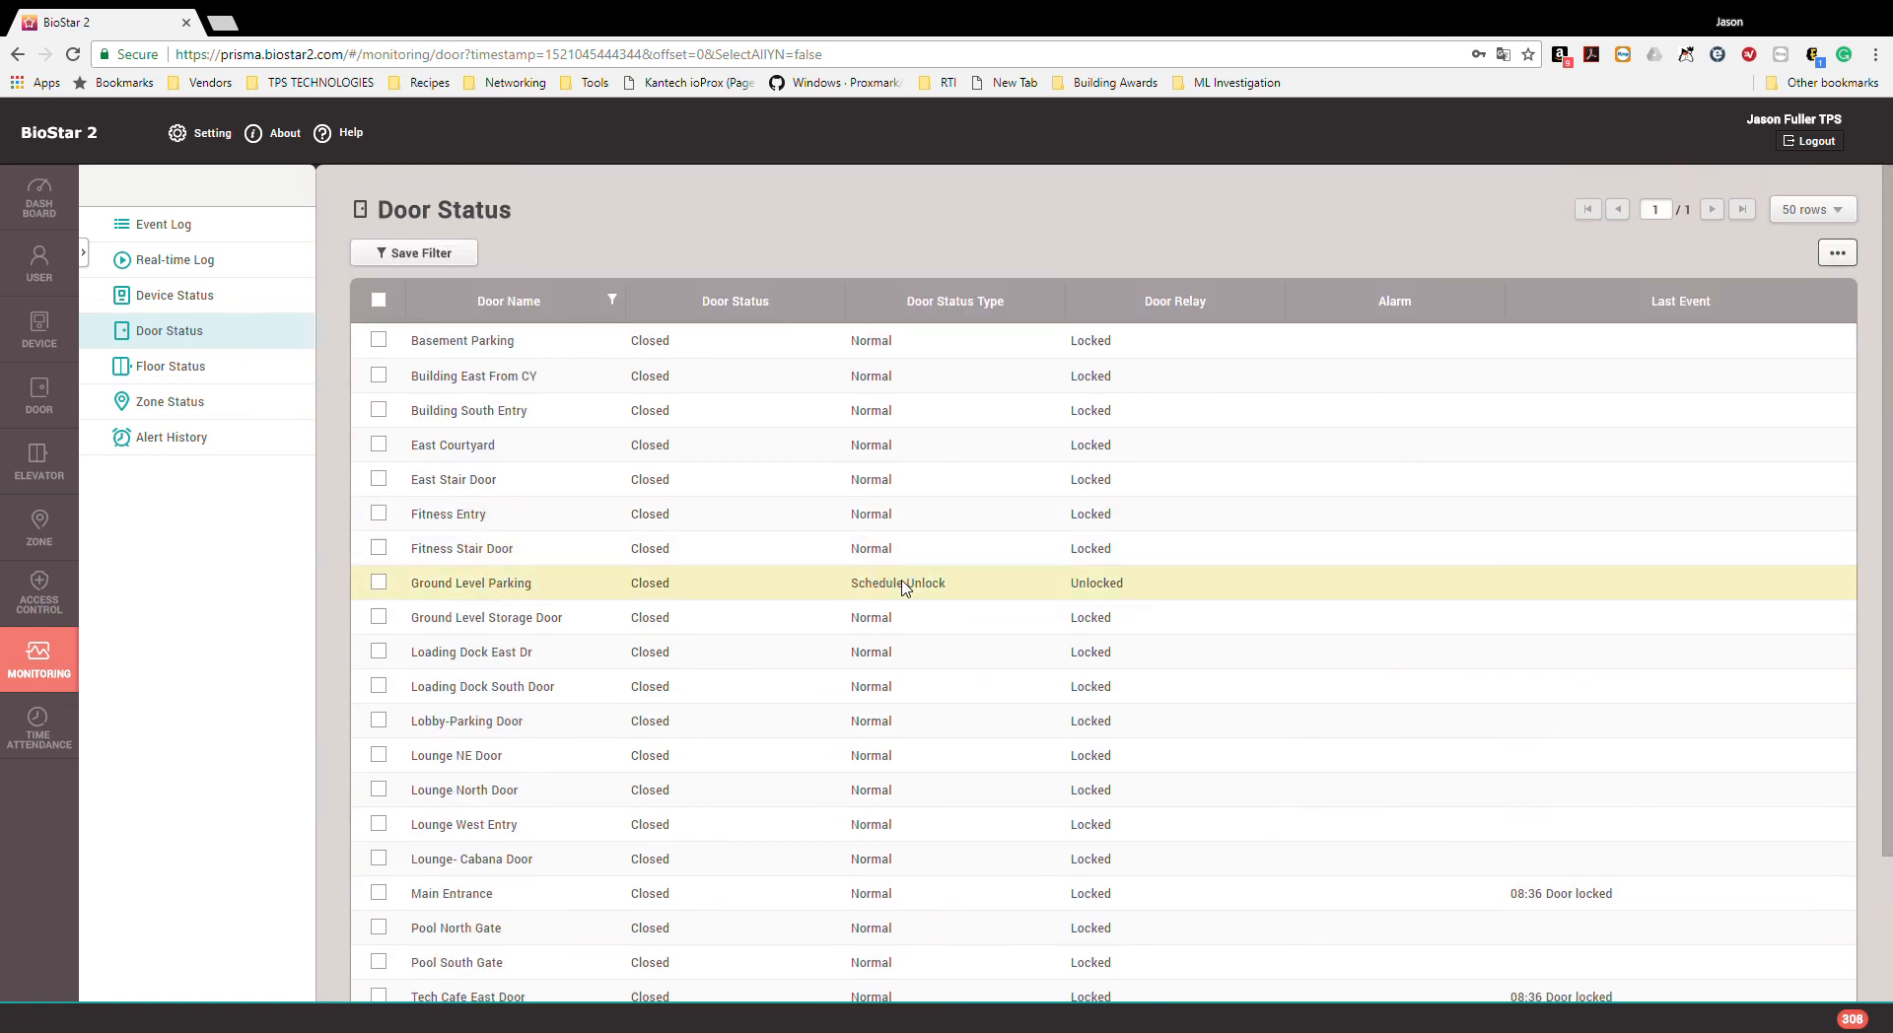
- View the Floor Status and Zone Status pages and return to the Real-time Log
click(198, 369)
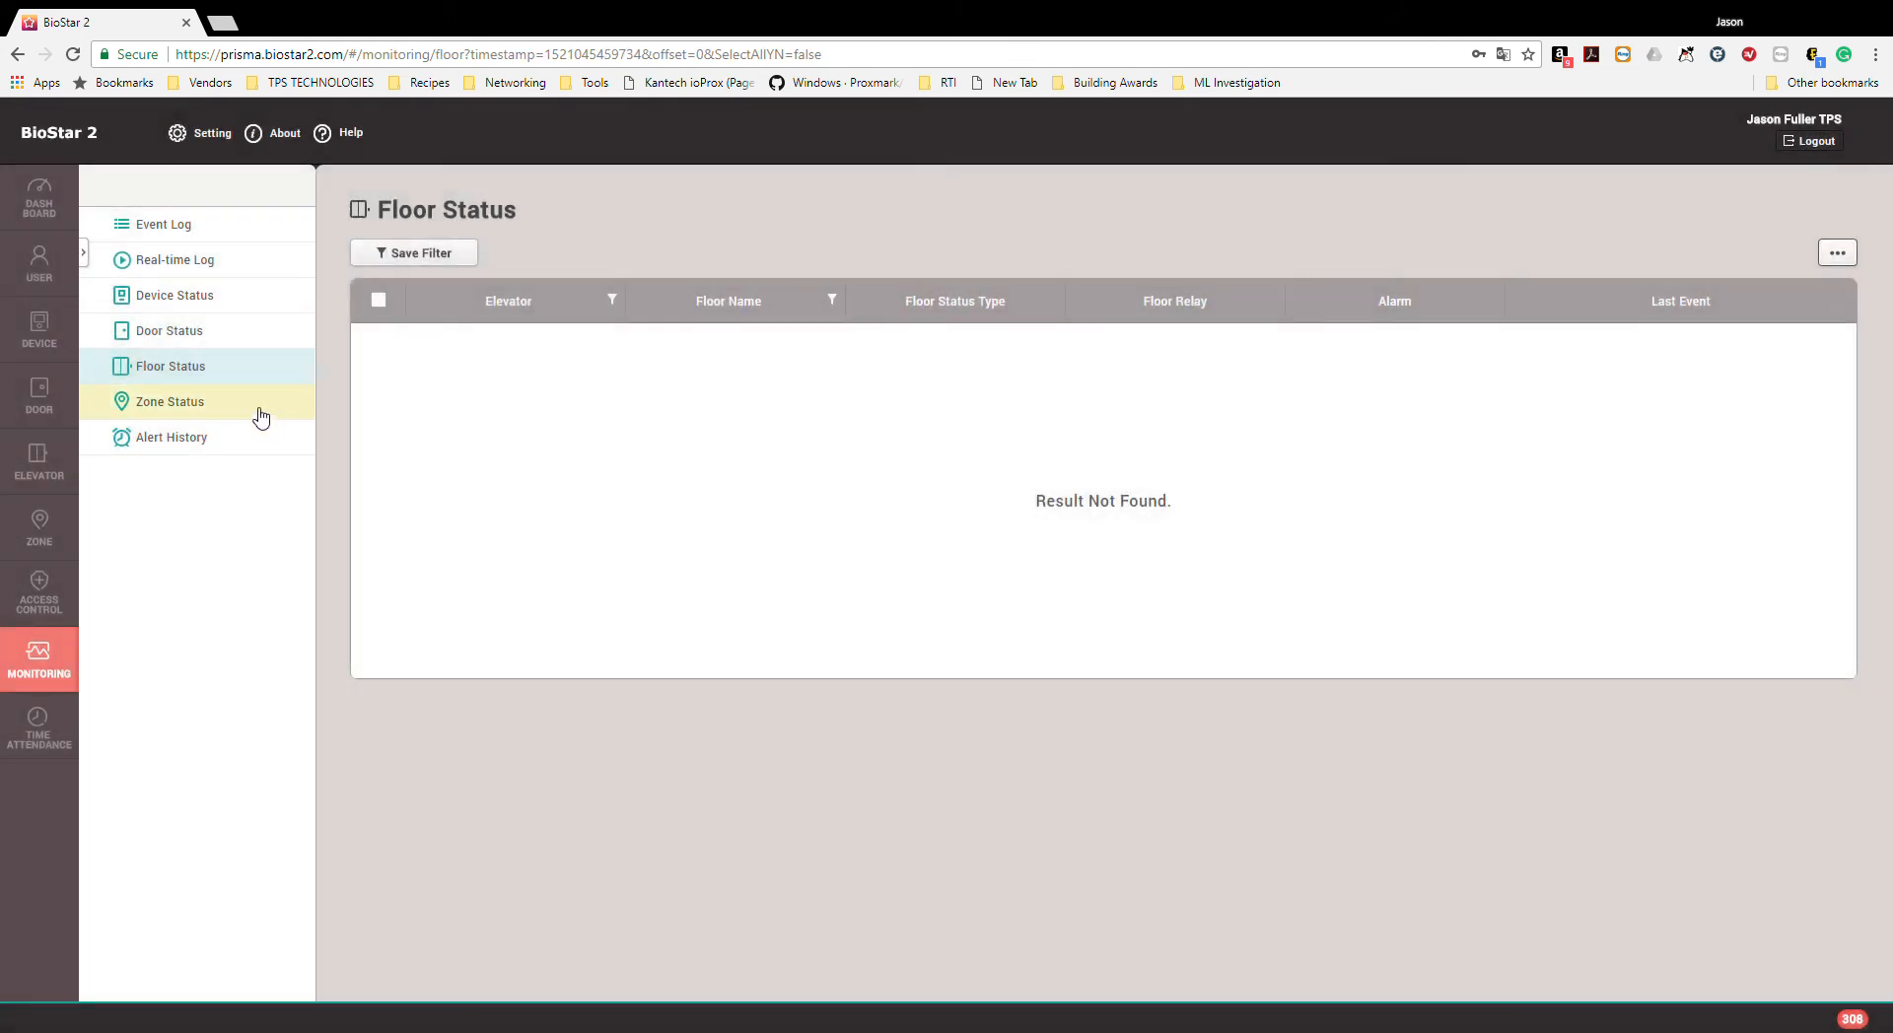
click(224, 406)
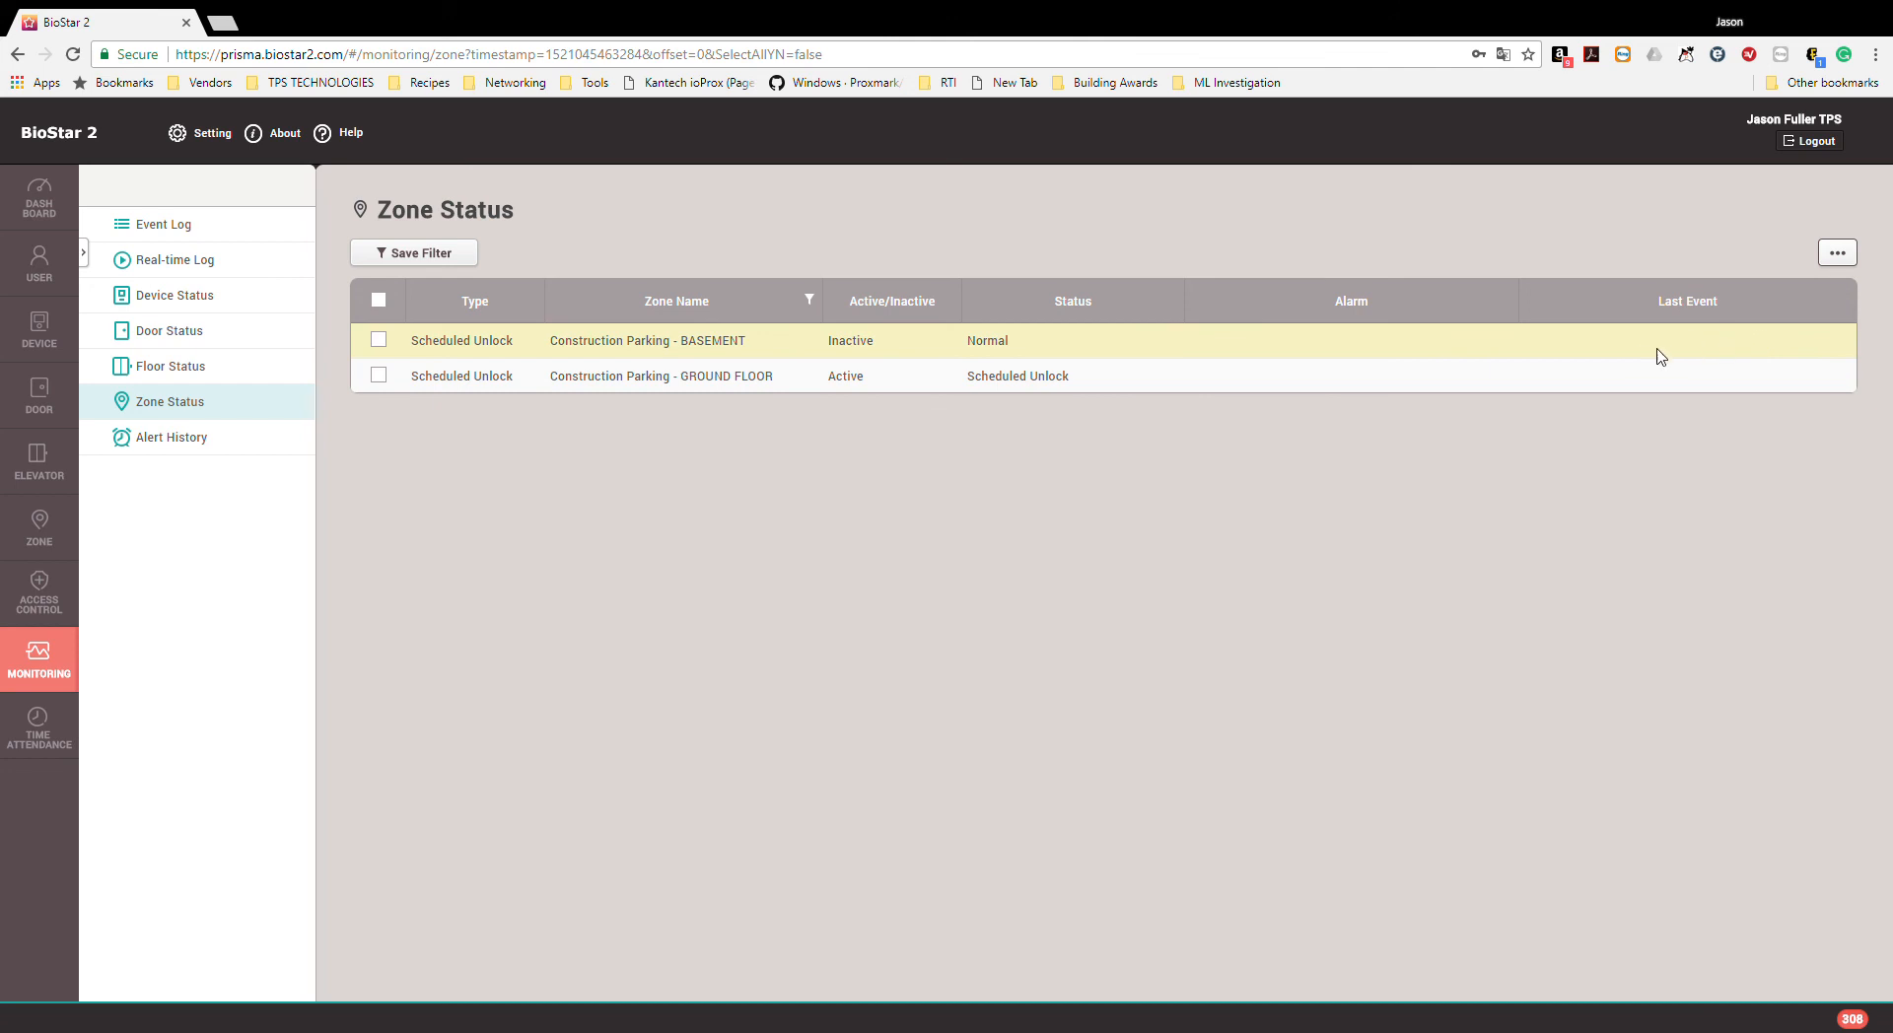
click(232, 381)
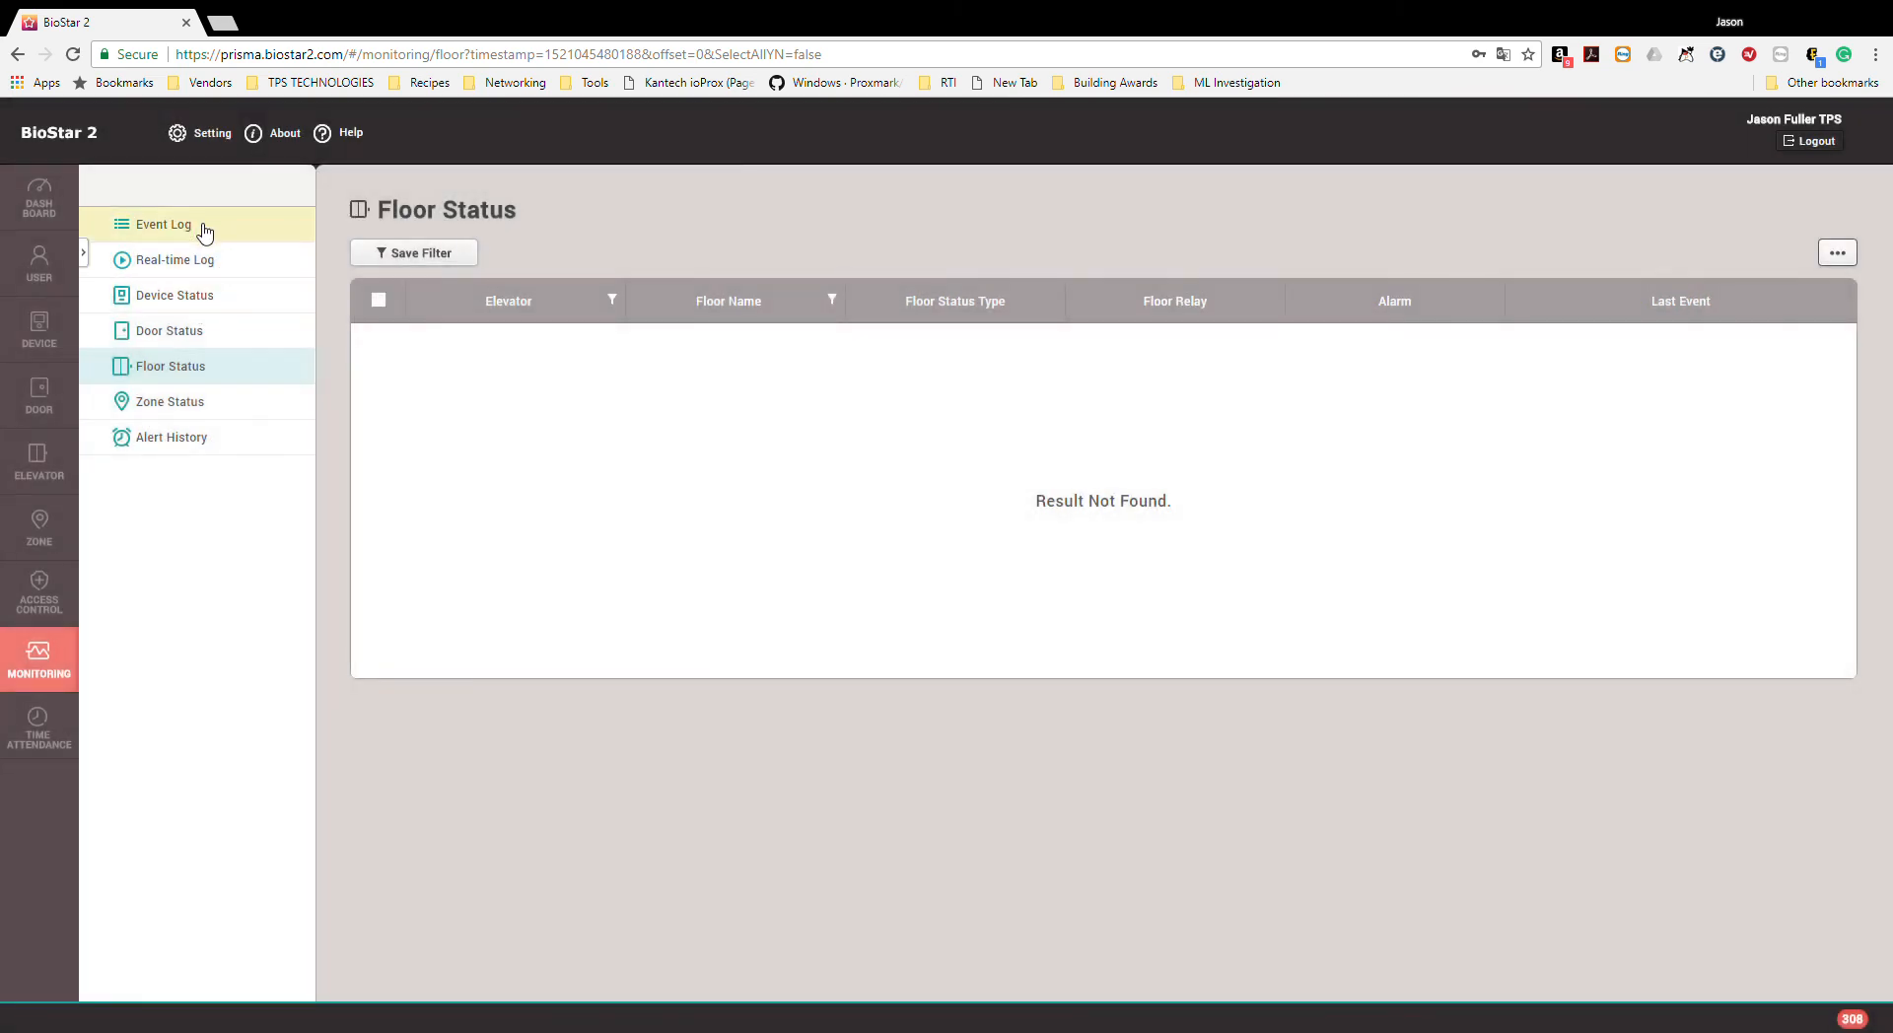
click(205, 263)
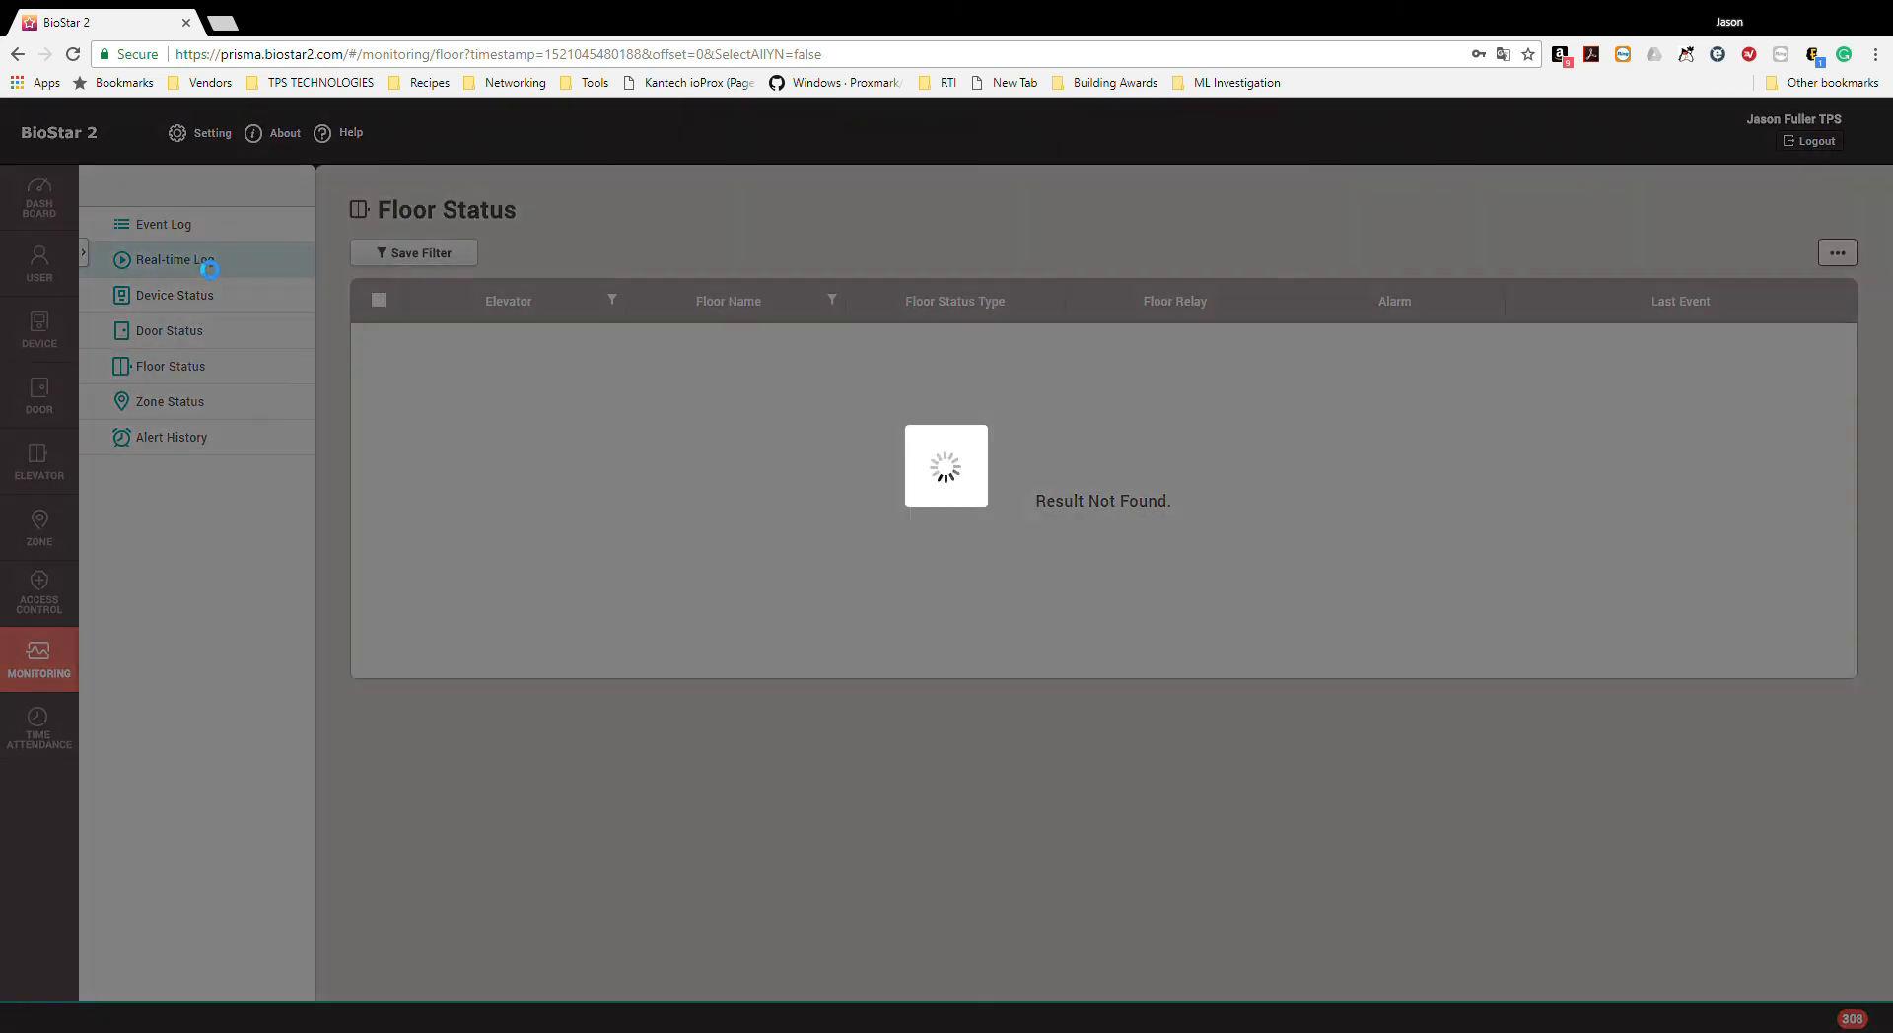